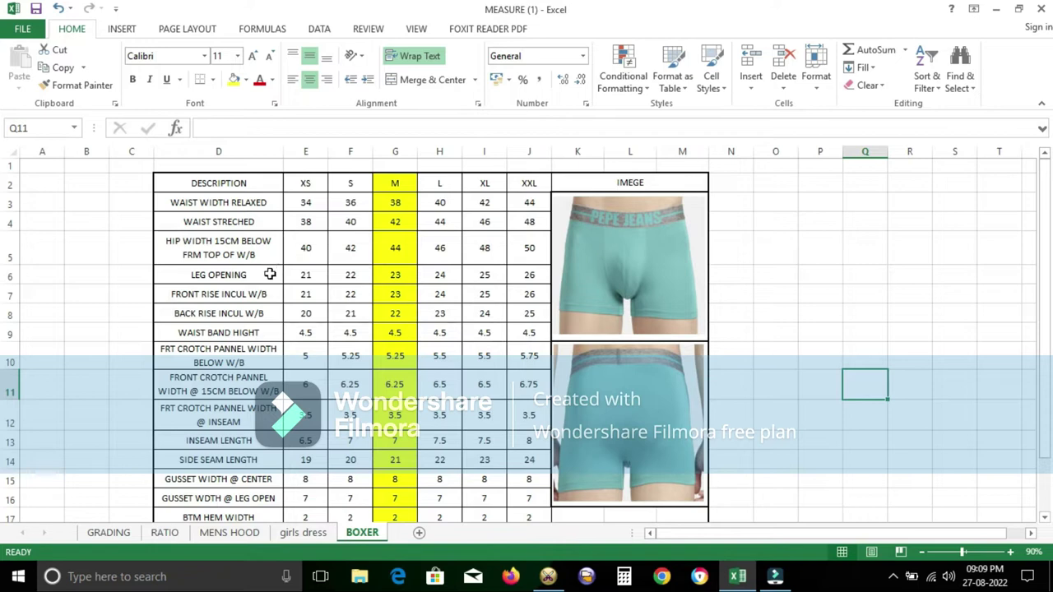
Review the boxer chart rows from LEG OPENING through GUSSET WIDTH @ CENTER.
click(270, 275)
click(264, 296)
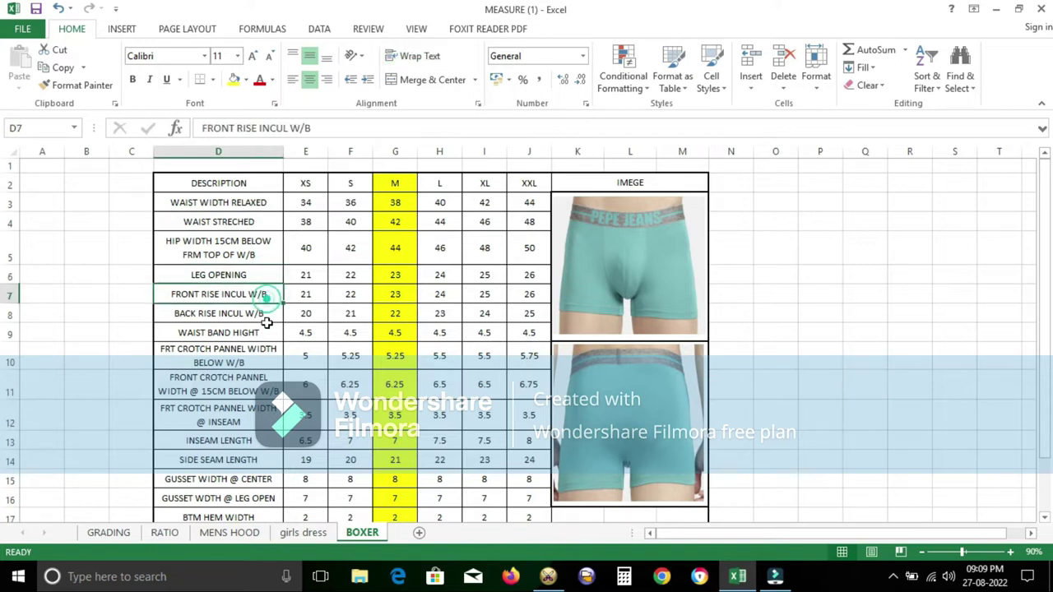
click(269, 318)
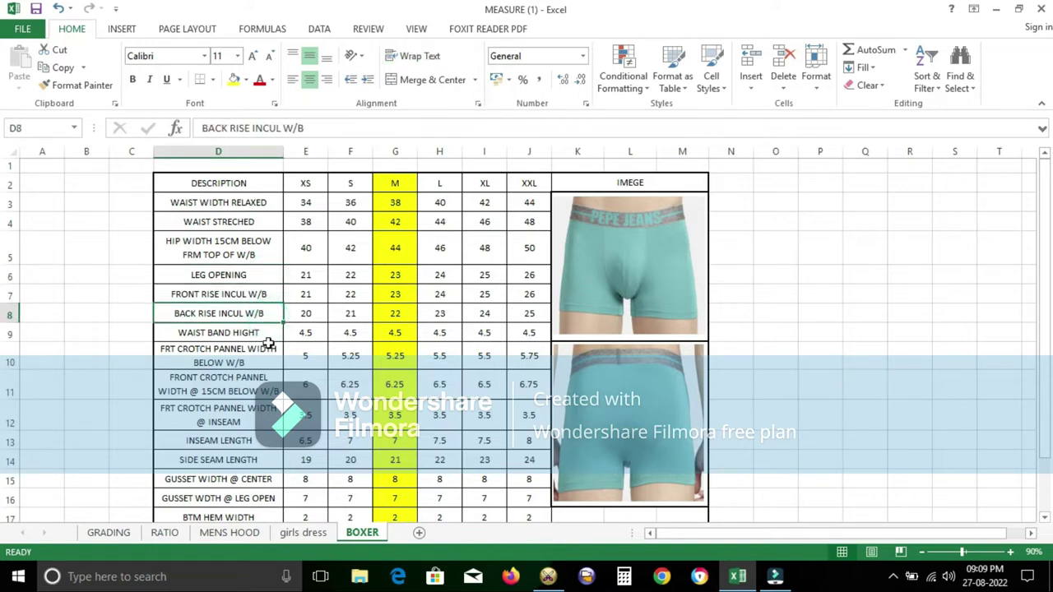
click(273, 335)
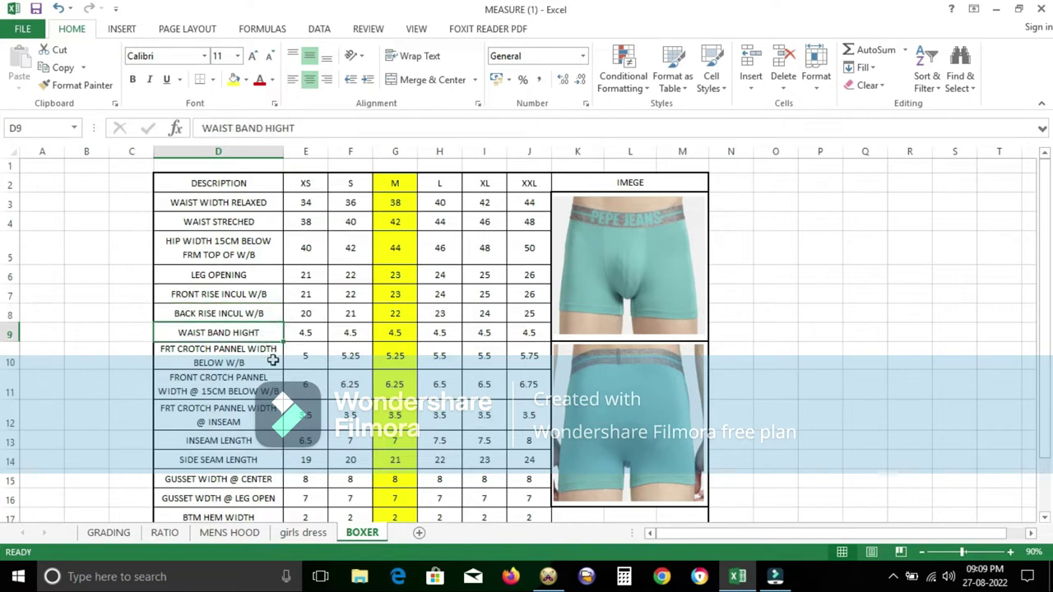
click(274, 362)
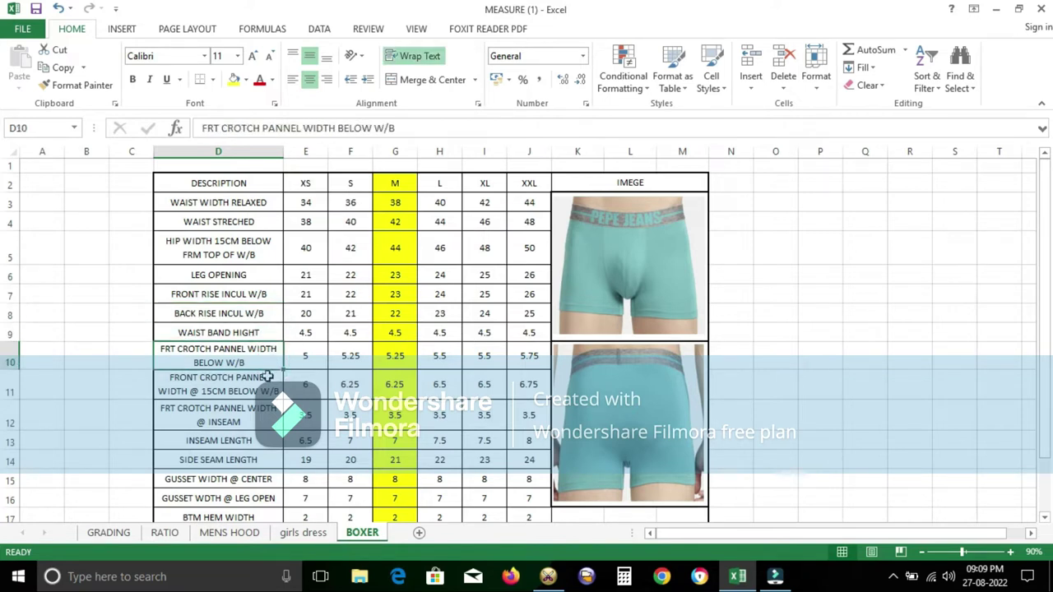
click(267, 381)
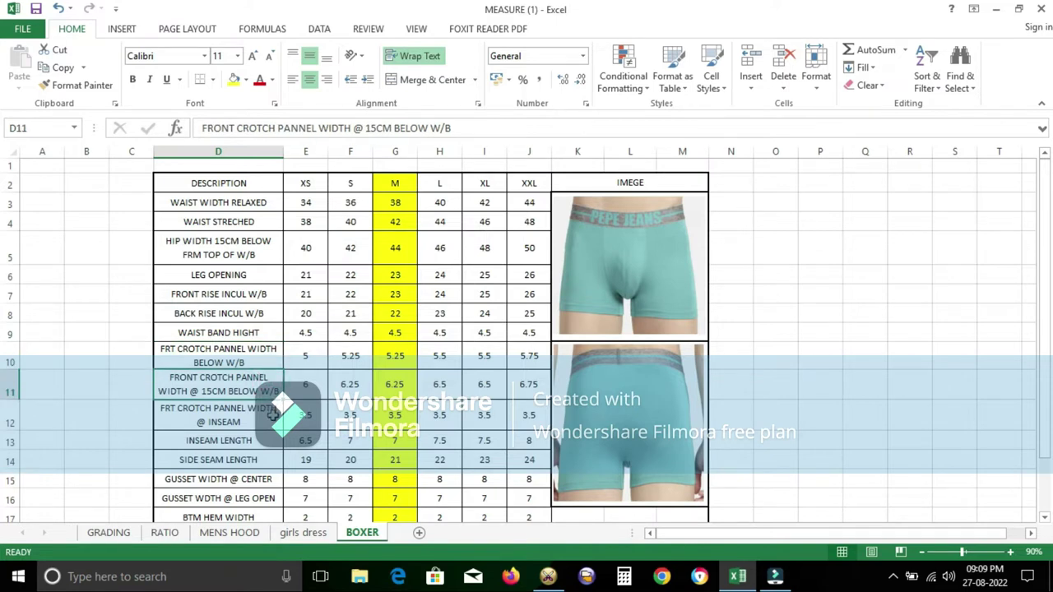
click(269, 422)
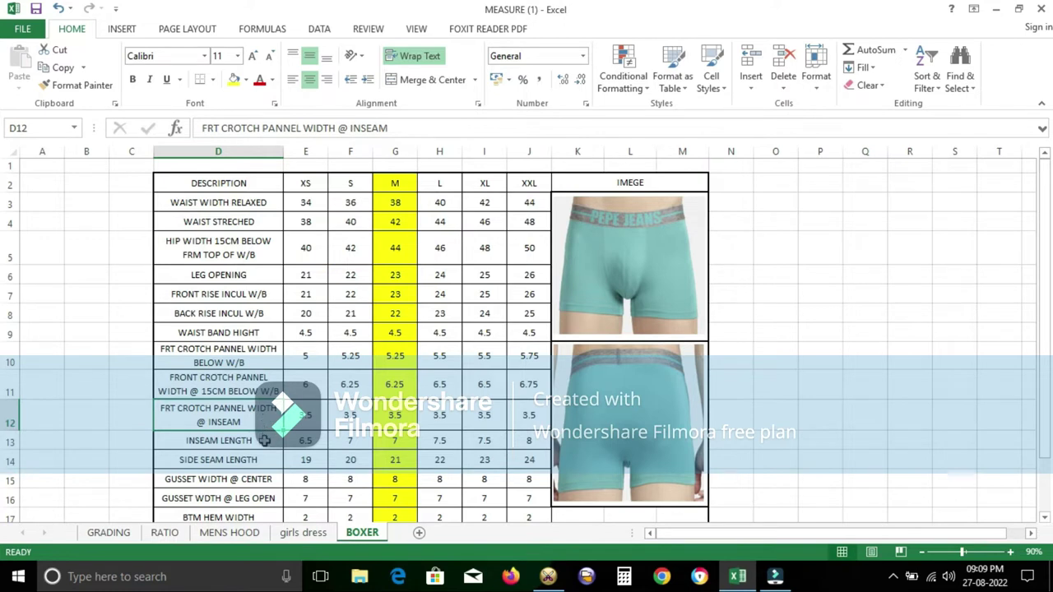
click(265, 442)
click(267, 462)
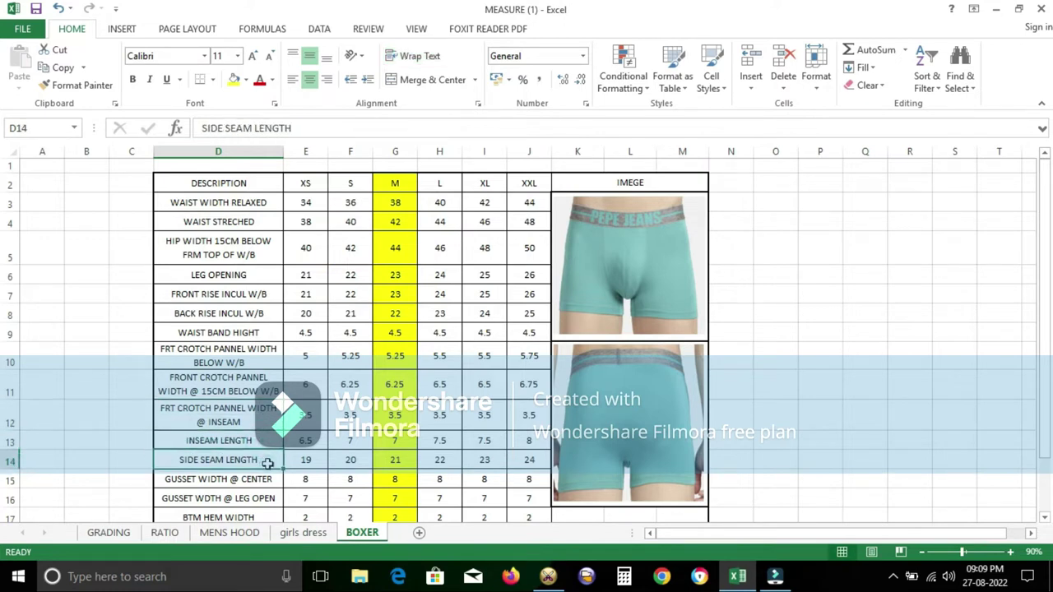
click(273, 481)
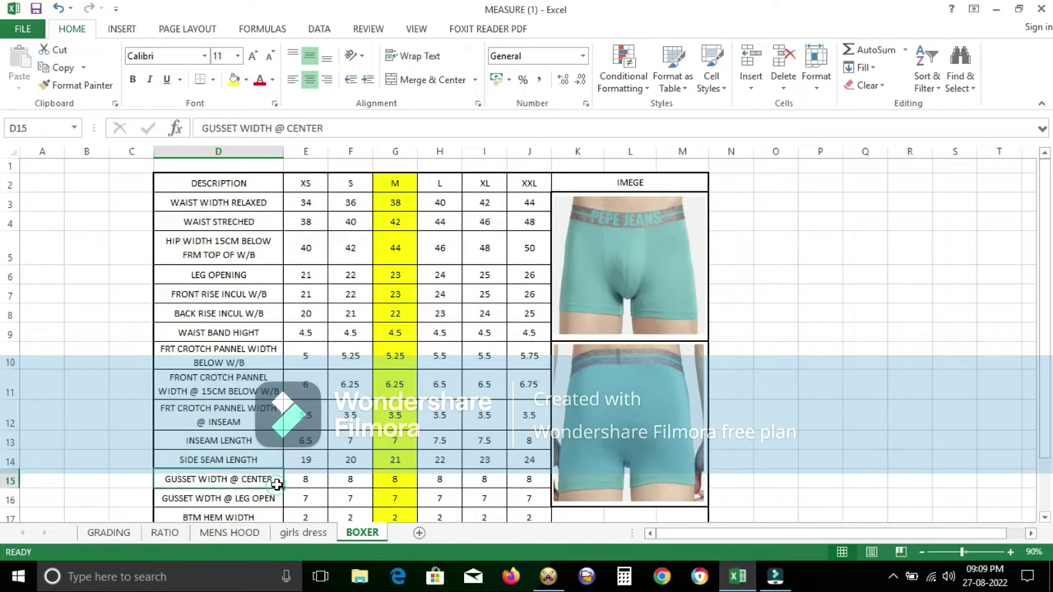
scroll(276, 483, down, 2)
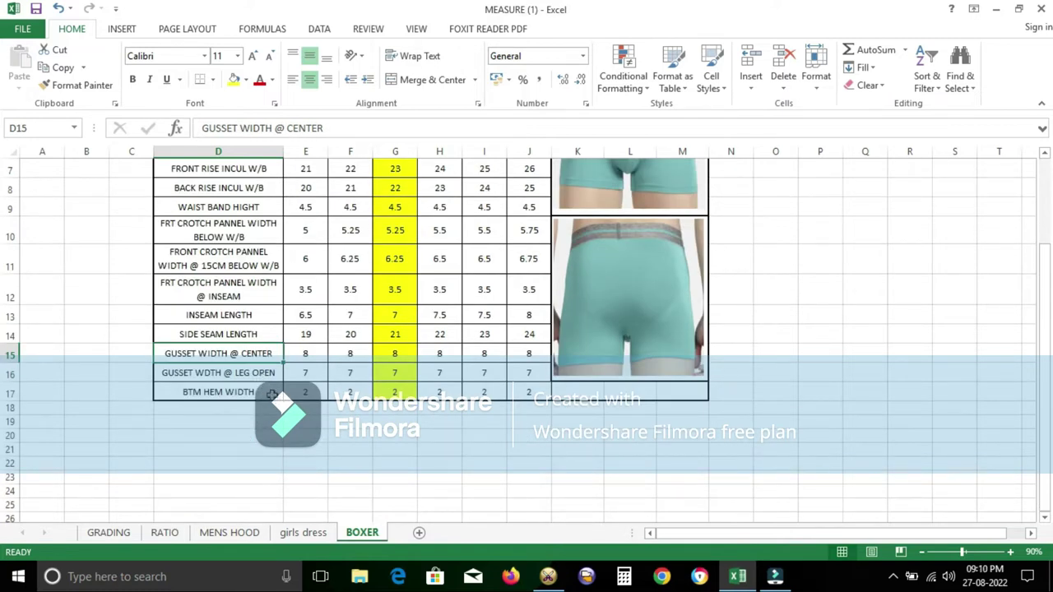
scroll(389, 422, up, 1)
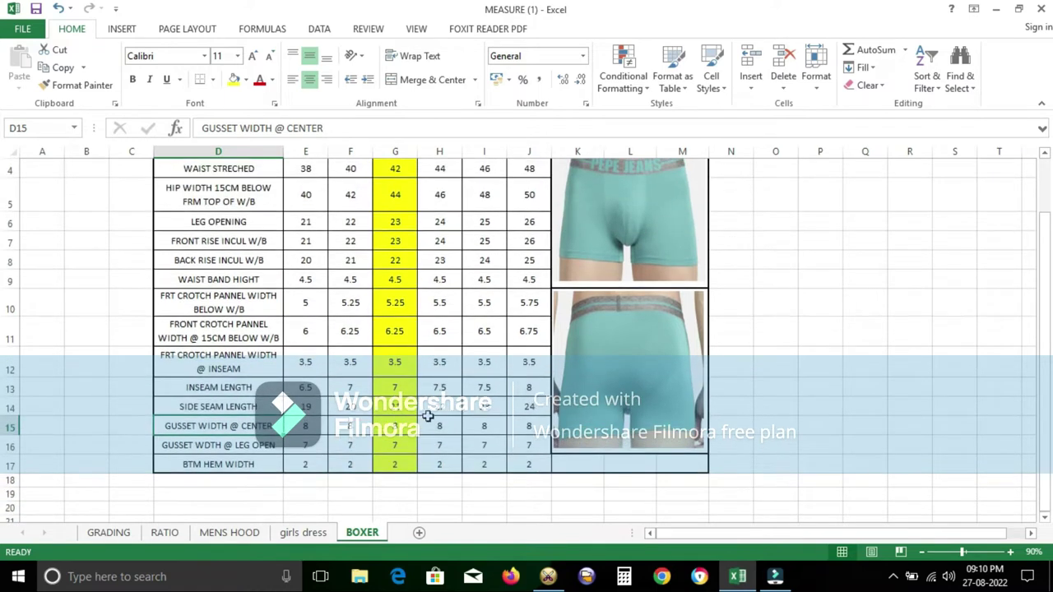
scroll(428, 418, up, 1)
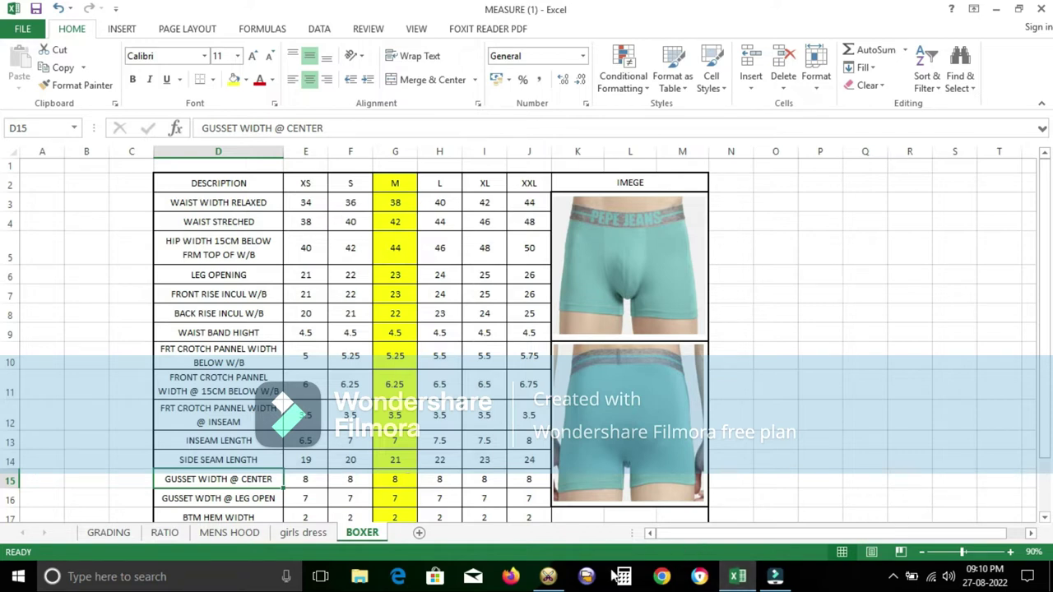
Create a 21 by 22 rectangular pattern piece and cross-check it against the chart.
click(548, 576)
click(699, 71)
double_click(202, 221)
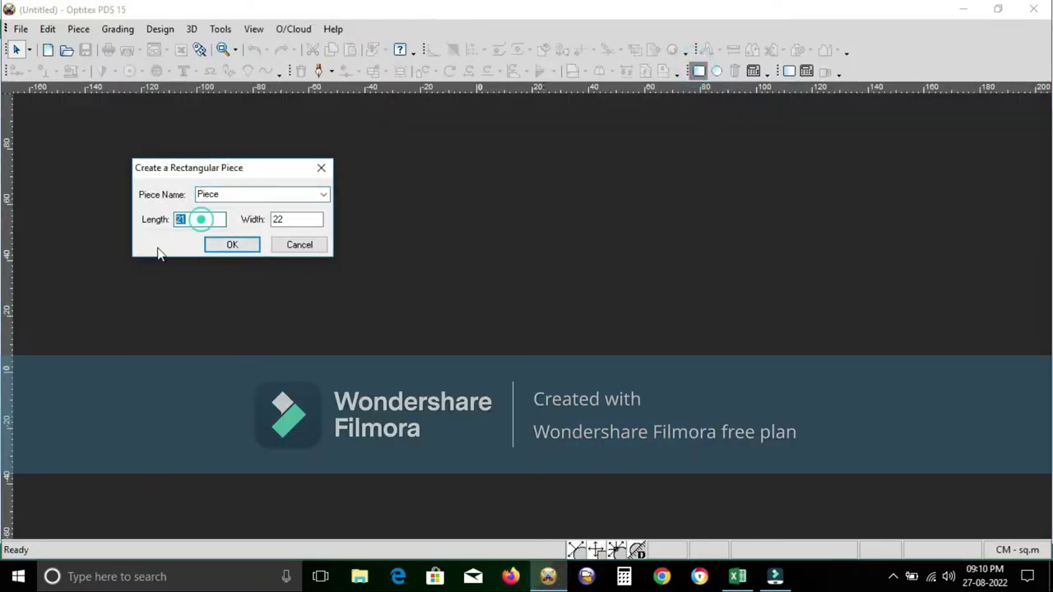
text(21)
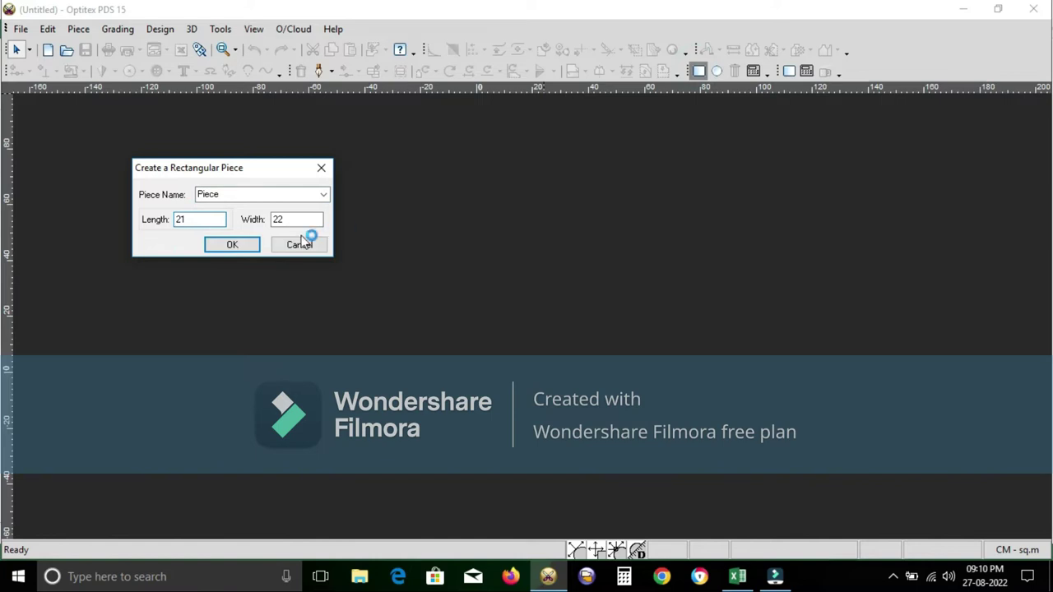
double_click(285, 219)
text(22)
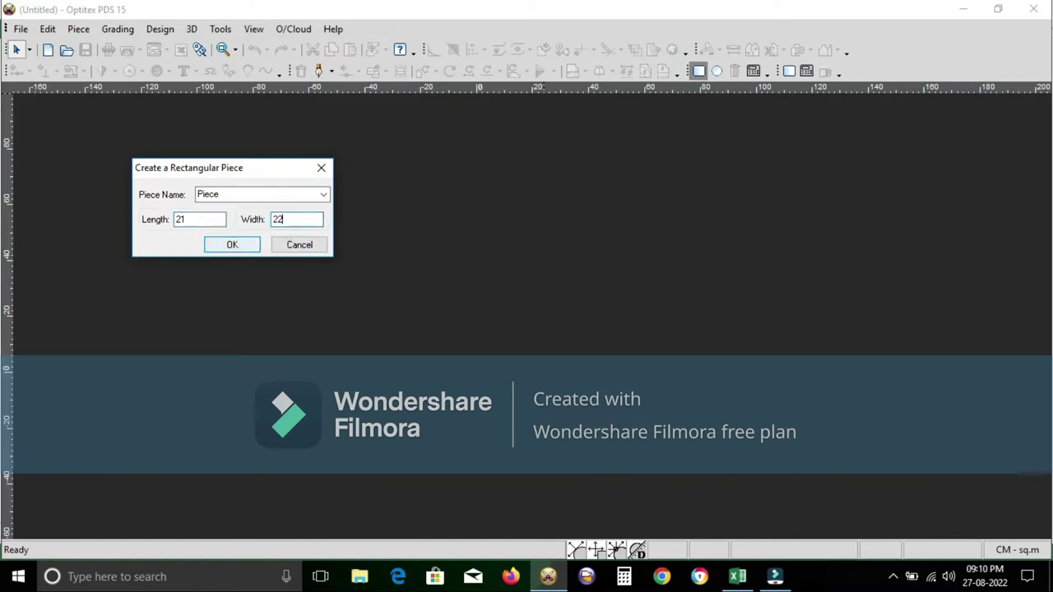
click(238, 249)
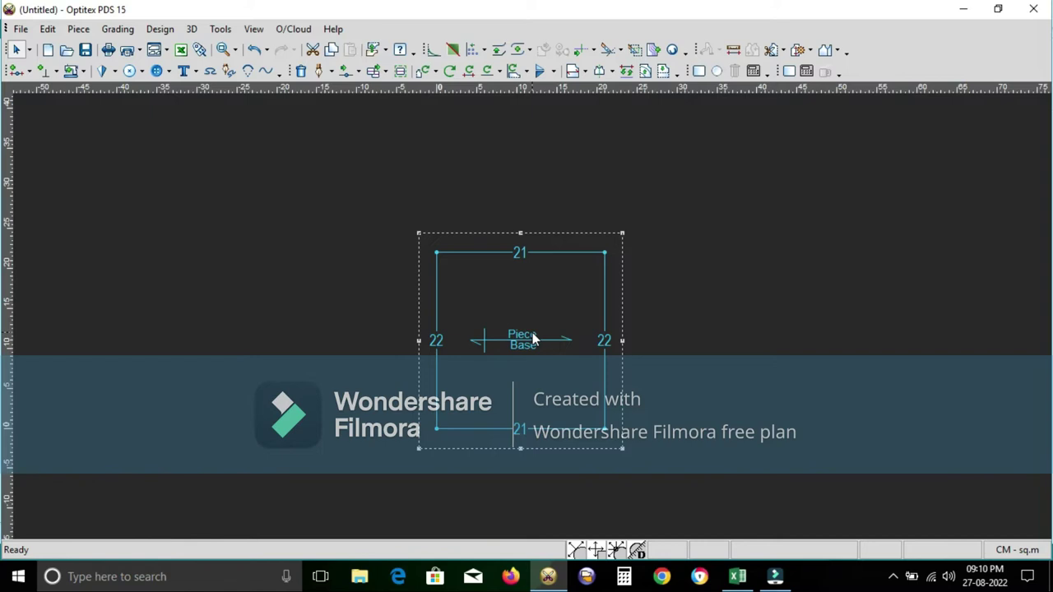
click(737, 577)
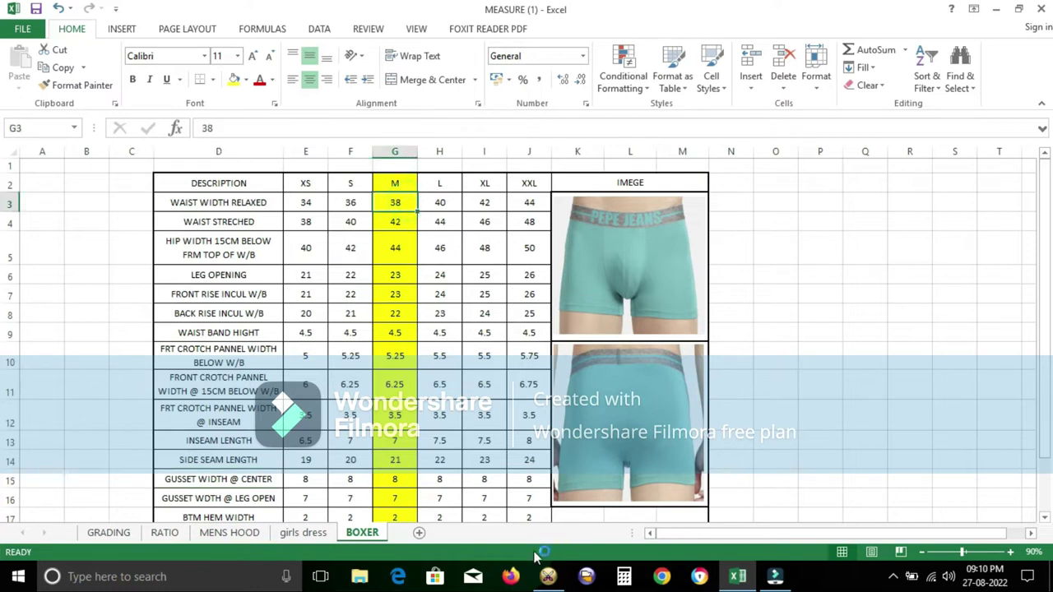
click(547, 578)
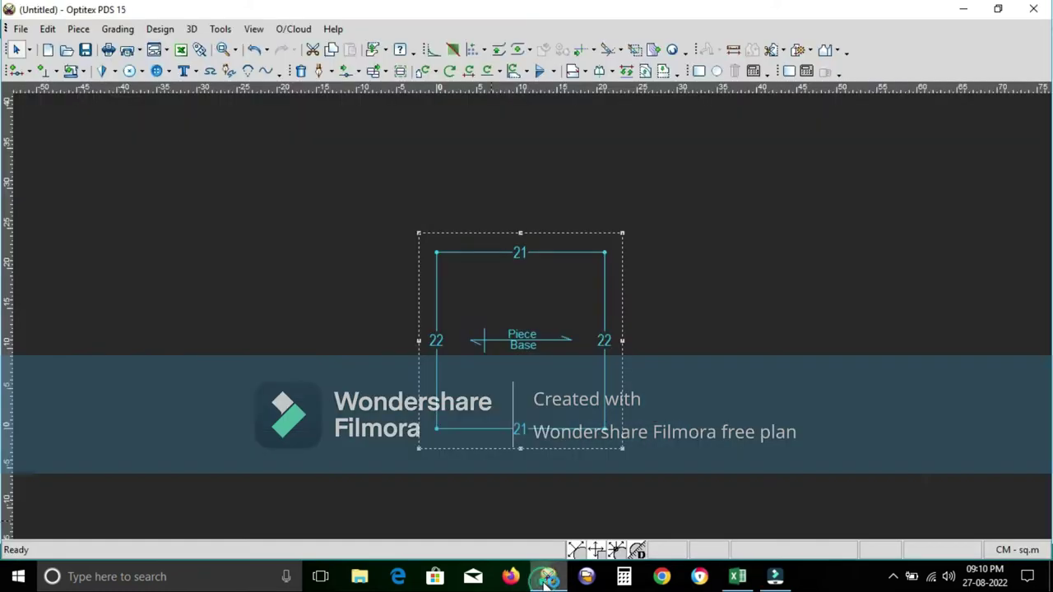
Add a point splitting the left edge into 19 and 3.
key(p)
click(437, 282)
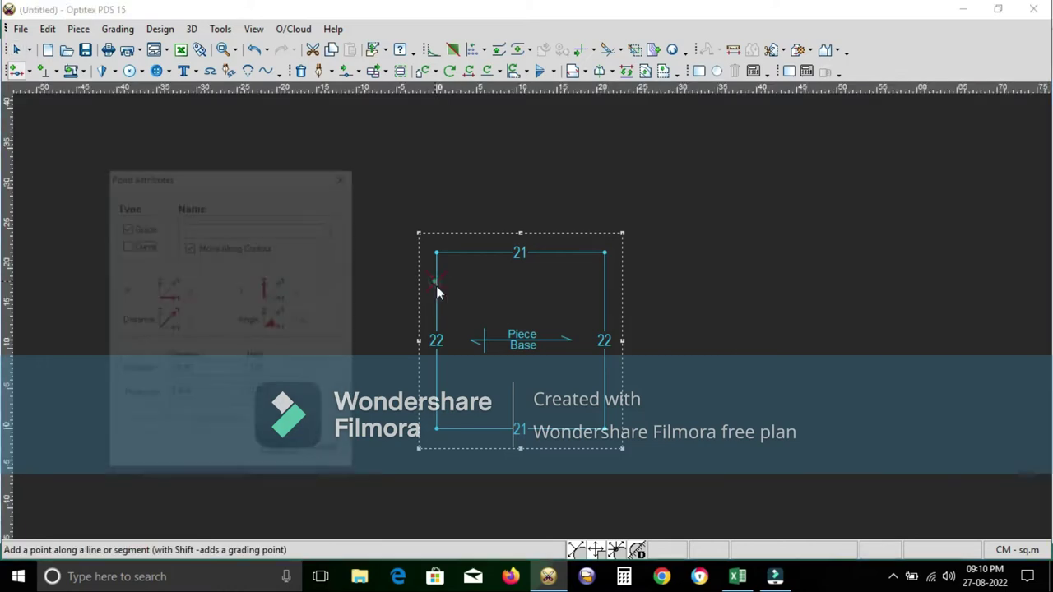
double_click(272, 371)
text(19)
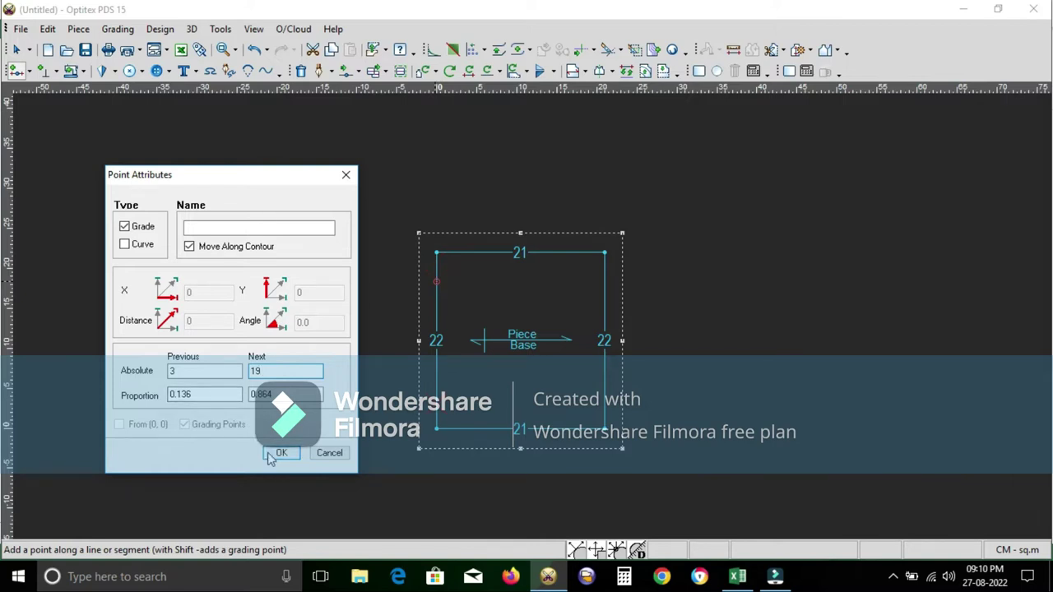
click(282, 453)
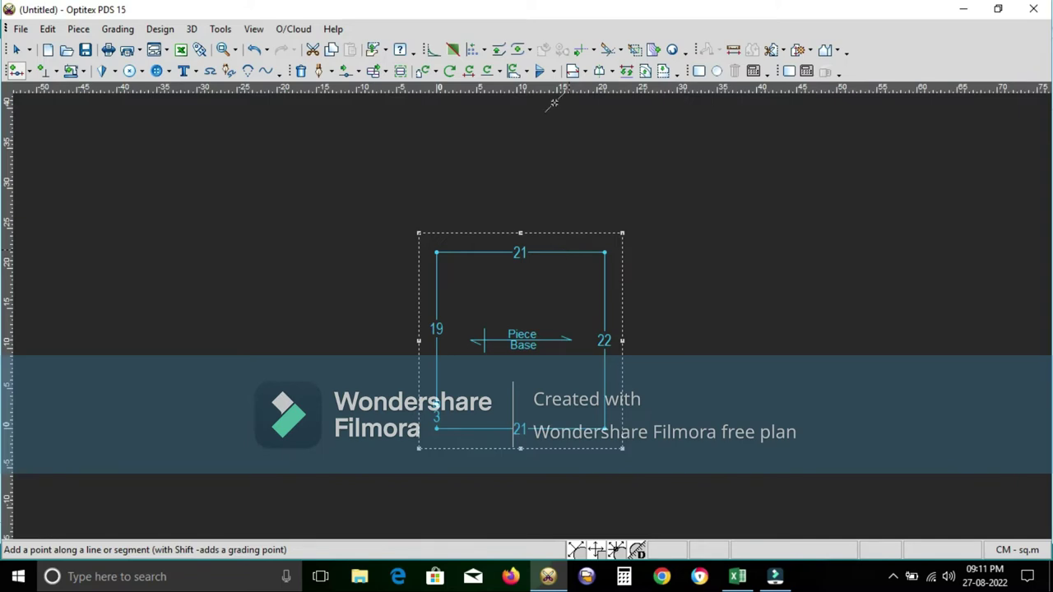
Add a point splitting the bottom edge into 15 and 6, checking the chart.
click(738, 579)
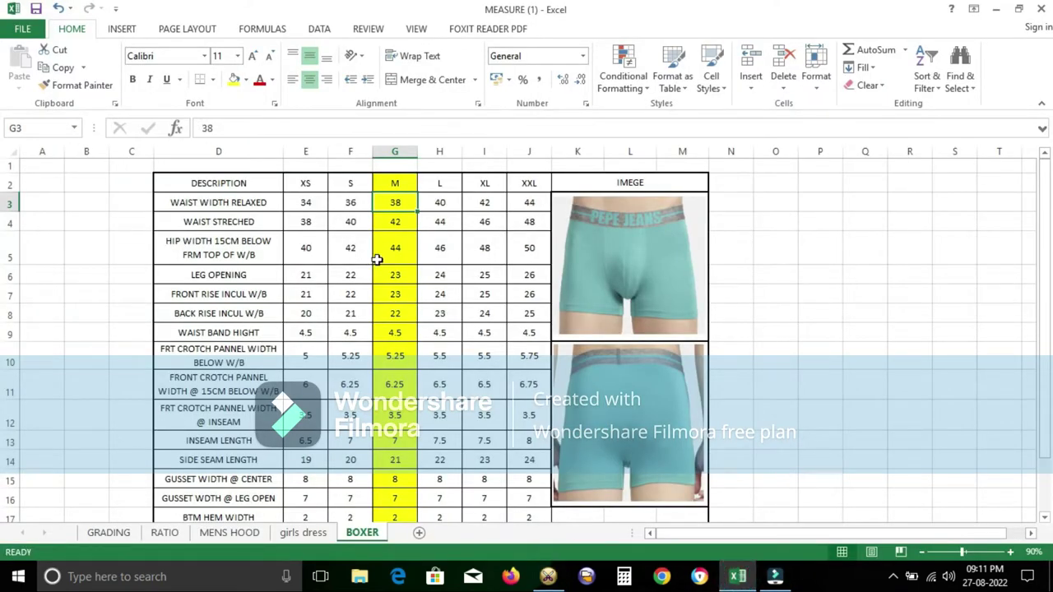
click(547, 578)
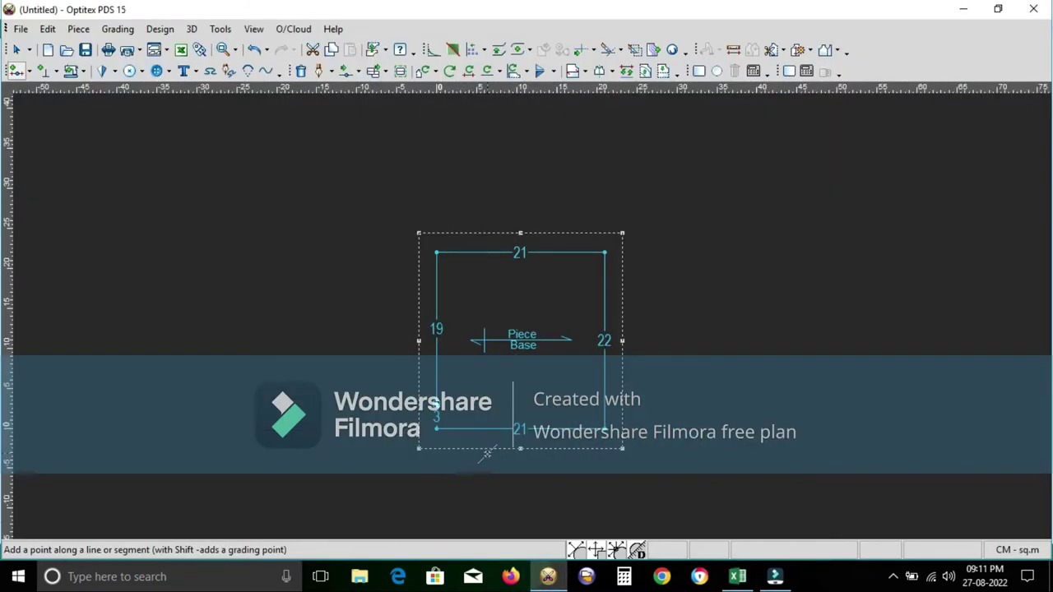
click(492, 429)
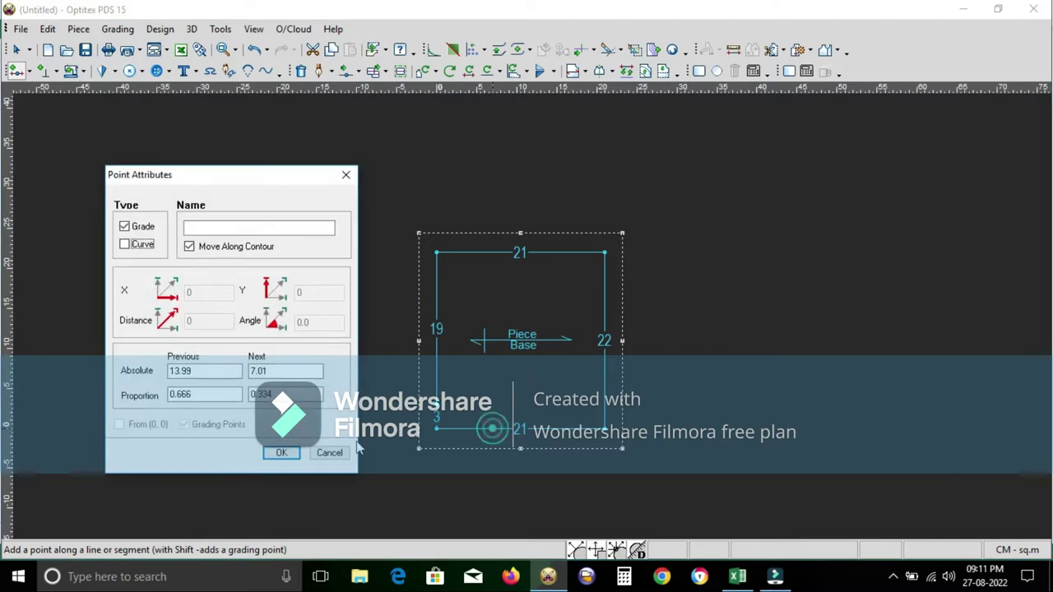
double_click(279, 371)
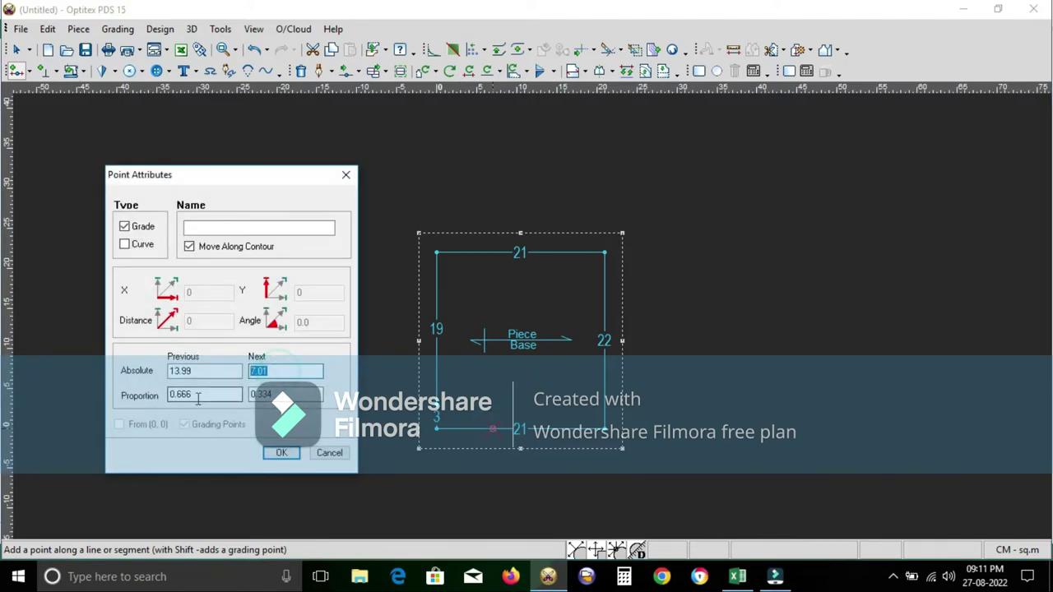
text(15)
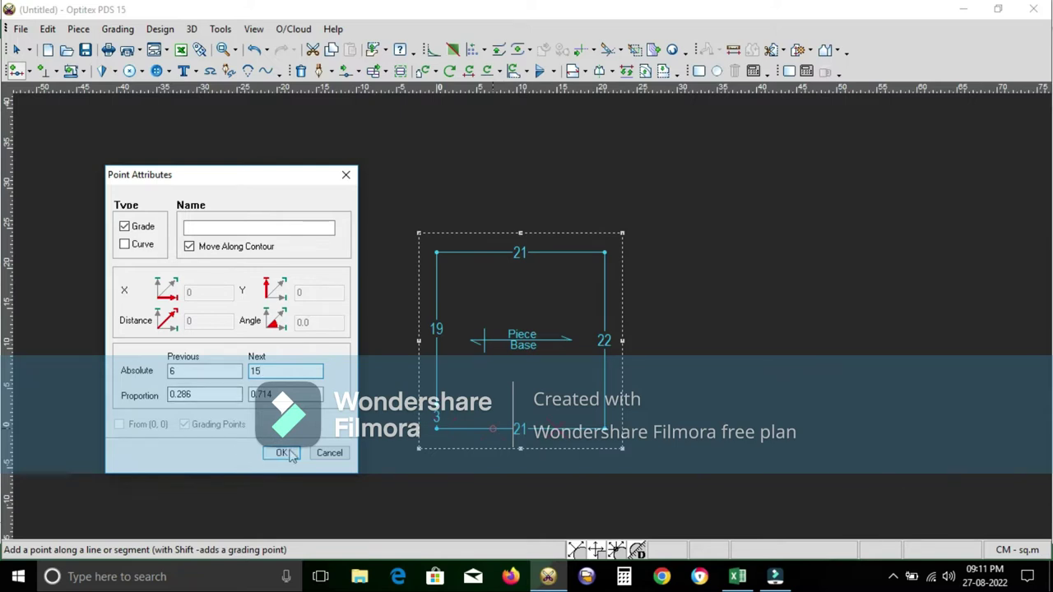
click(281, 452)
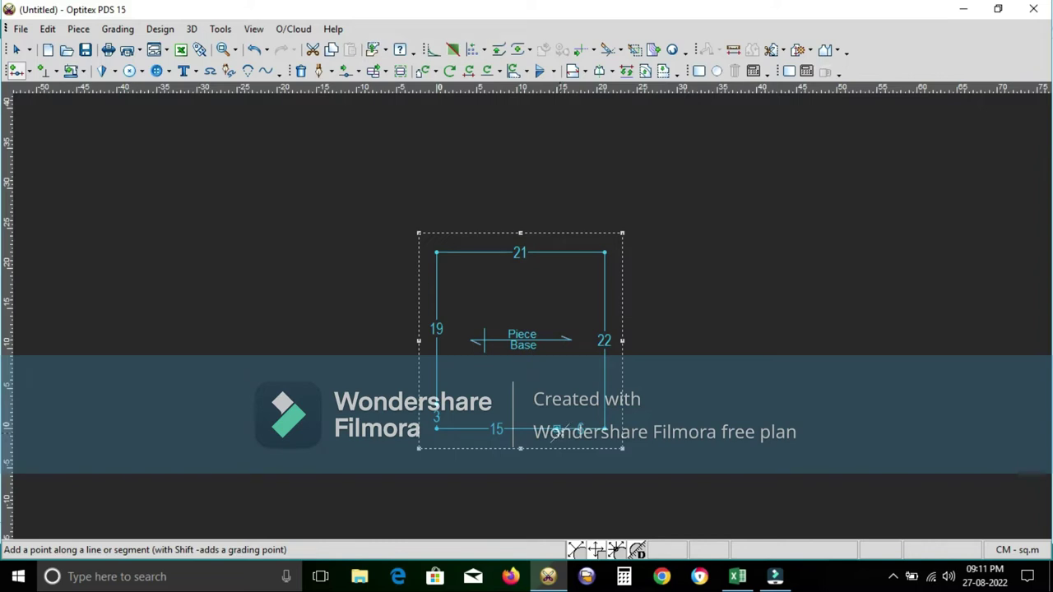
click(737, 577)
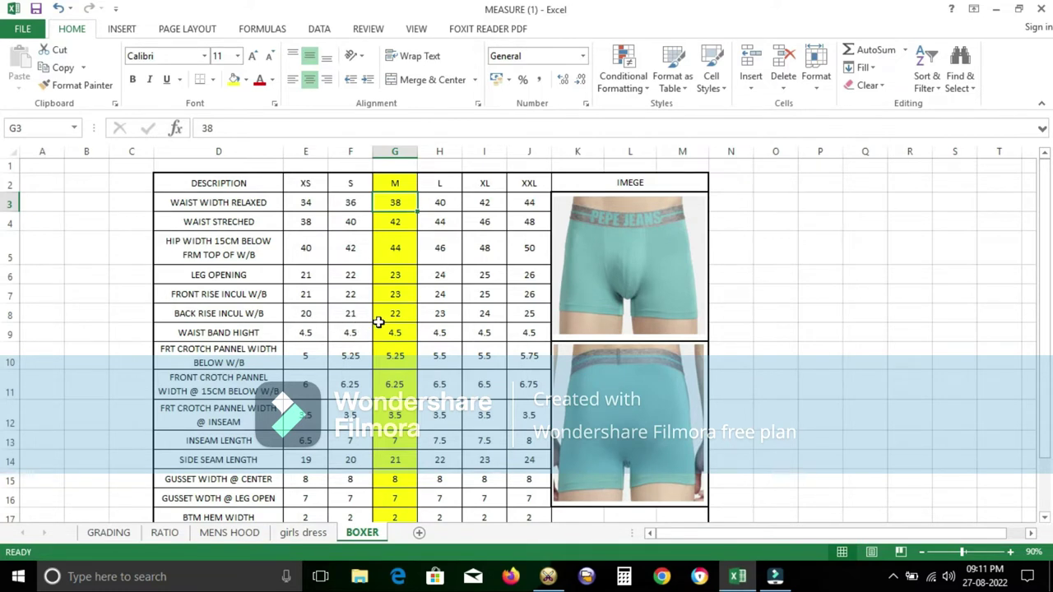
Area-select the piece's points and recheck the measurement chart.
click(549, 577)
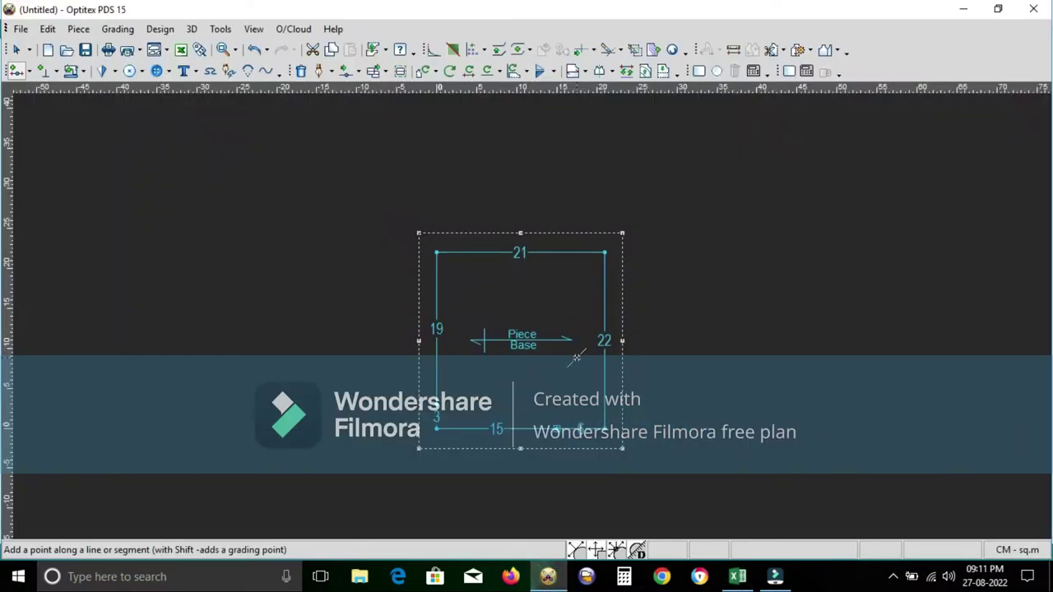
key(Escape)
drag(586, 227, 628, 271)
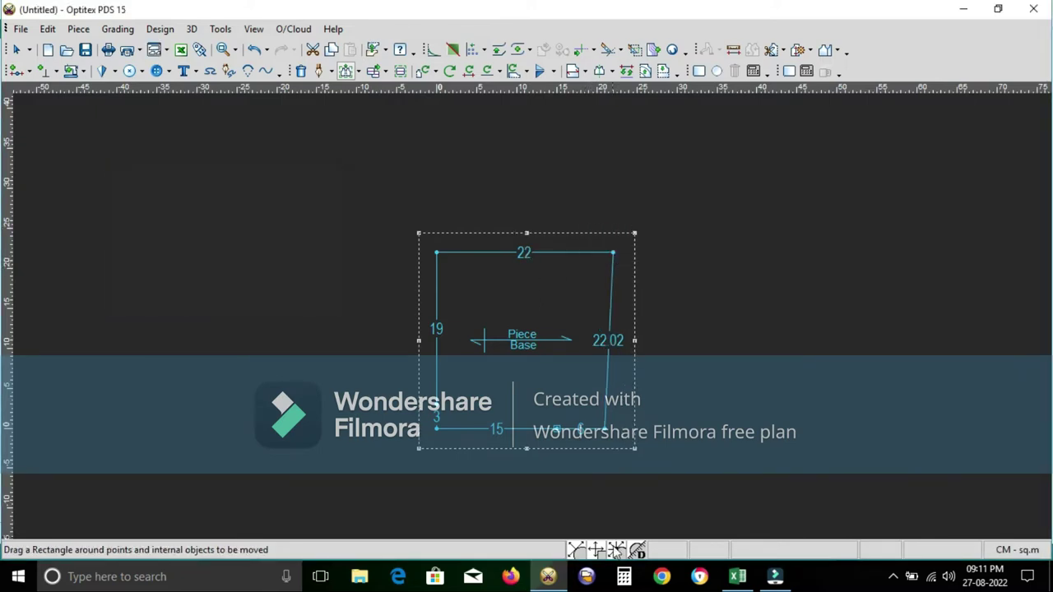
click(738, 578)
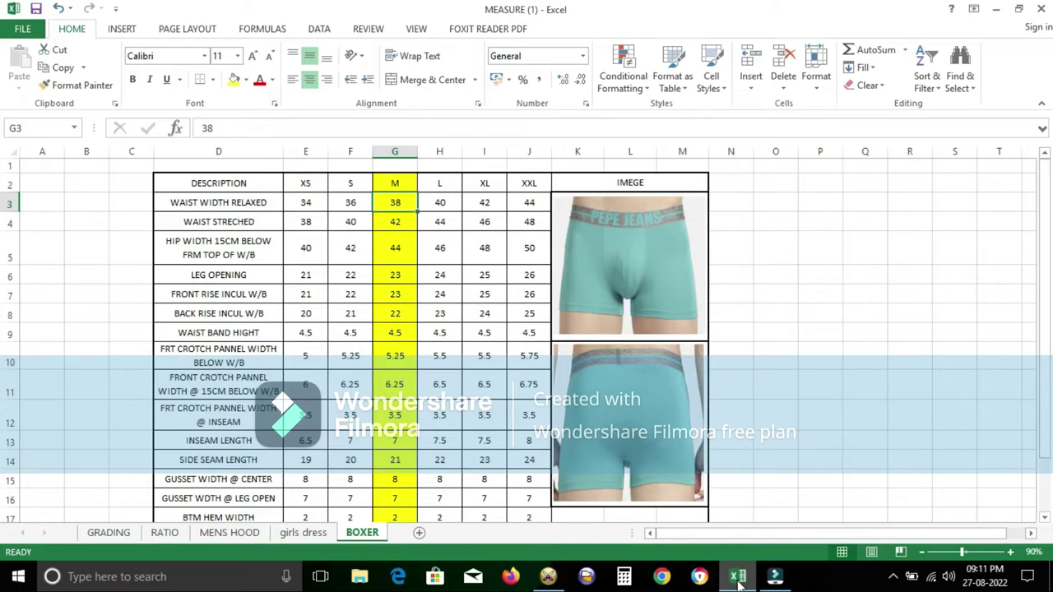
click(738, 579)
scroll(555, 362, up, 2)
scroll(543, 312, down, 3)
scroll(543, 306, up, 1)
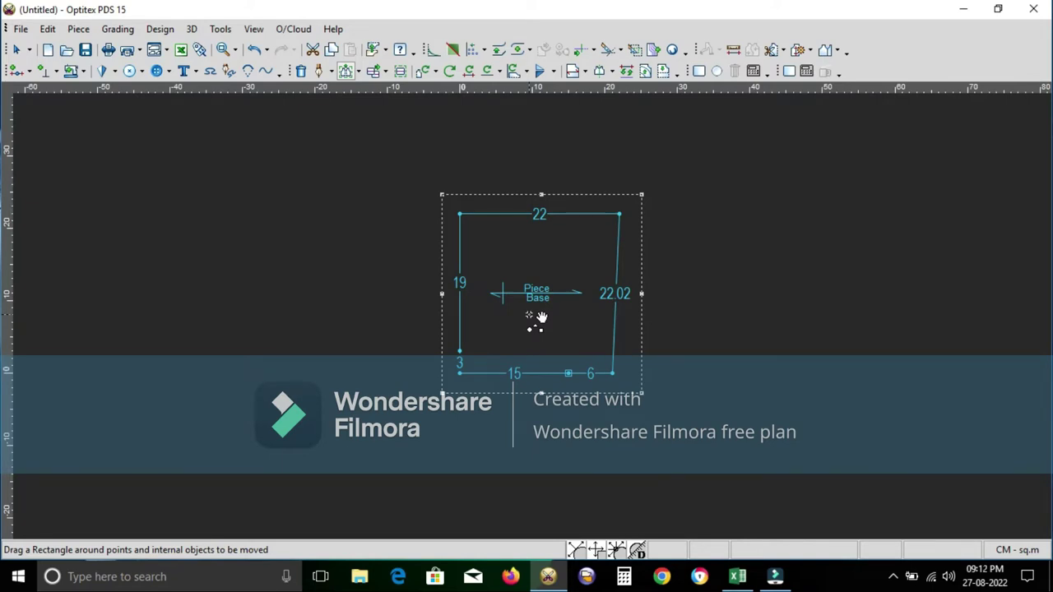
Delete the lower-left corner point and select the resulting slanted 15.3 bottom edge.
key(Delete)
click(460, 374)
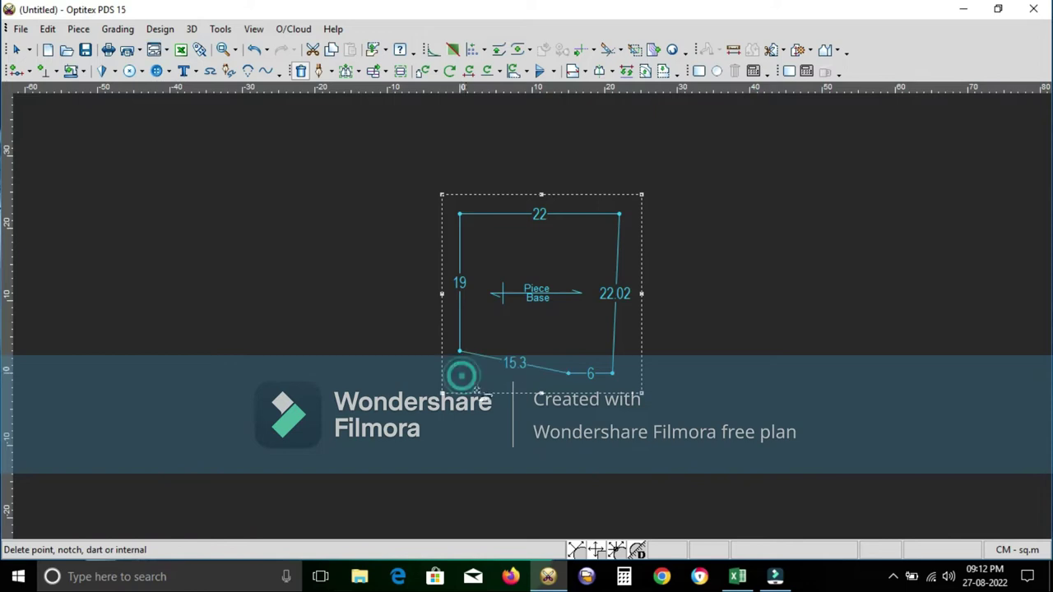
right_click(411, 319)
click(446, 325)
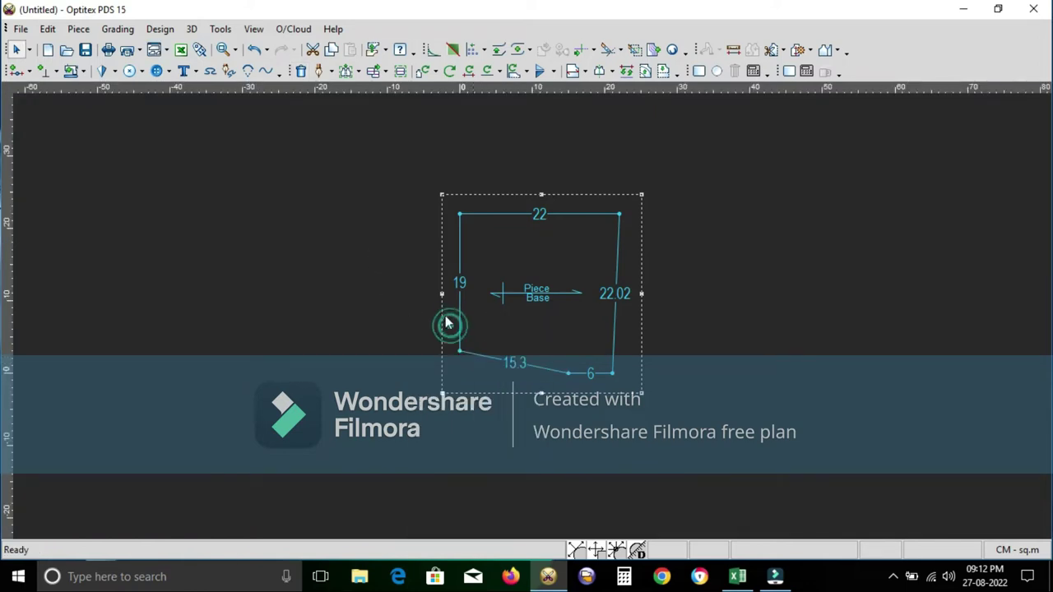
scroll(526, 293, up, 1)
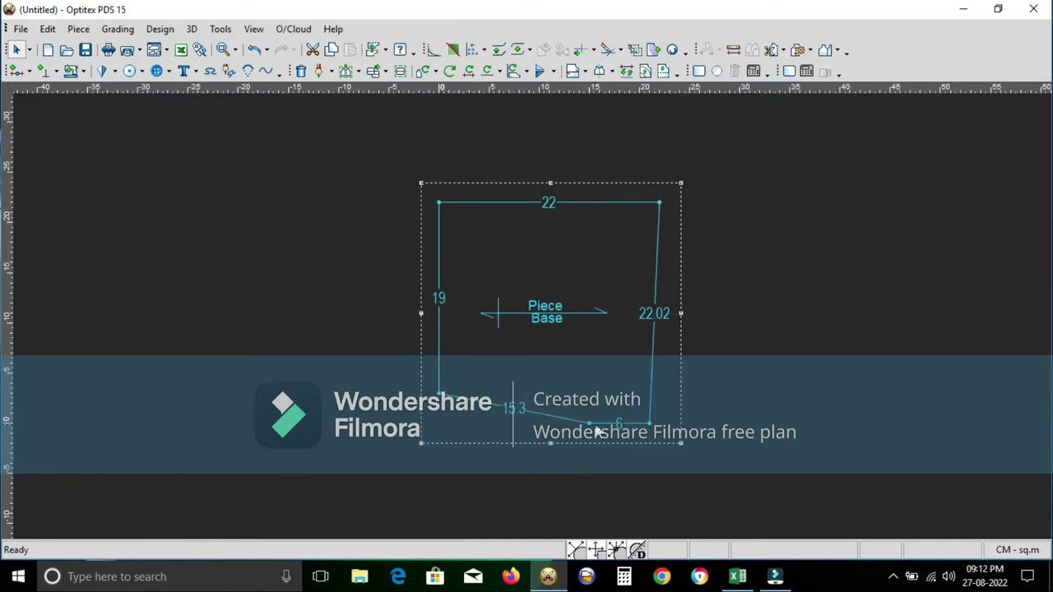
click(589, 425)
Extend the slanted edge with a guideline and move the lower-right corner onto it.
click(78, 29)
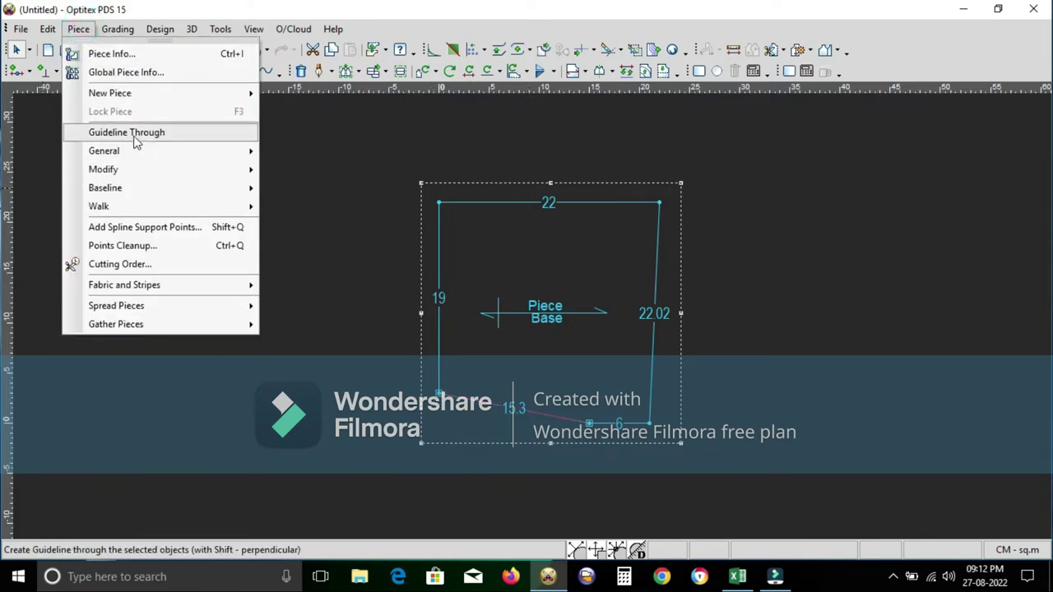
click(133, 135)
scroll(551, 293, down, 1)
scroll(569, 357, up, 2)
scroll(534, 324, up, 1)
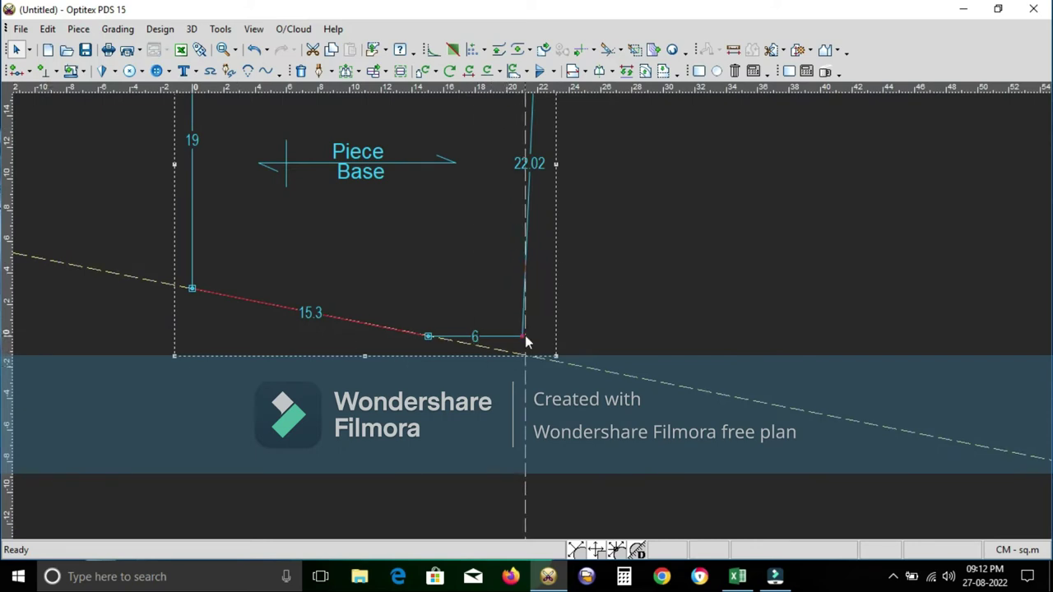
scroll(524, 306, up, 2)
scroll(526, 306, up, 3)
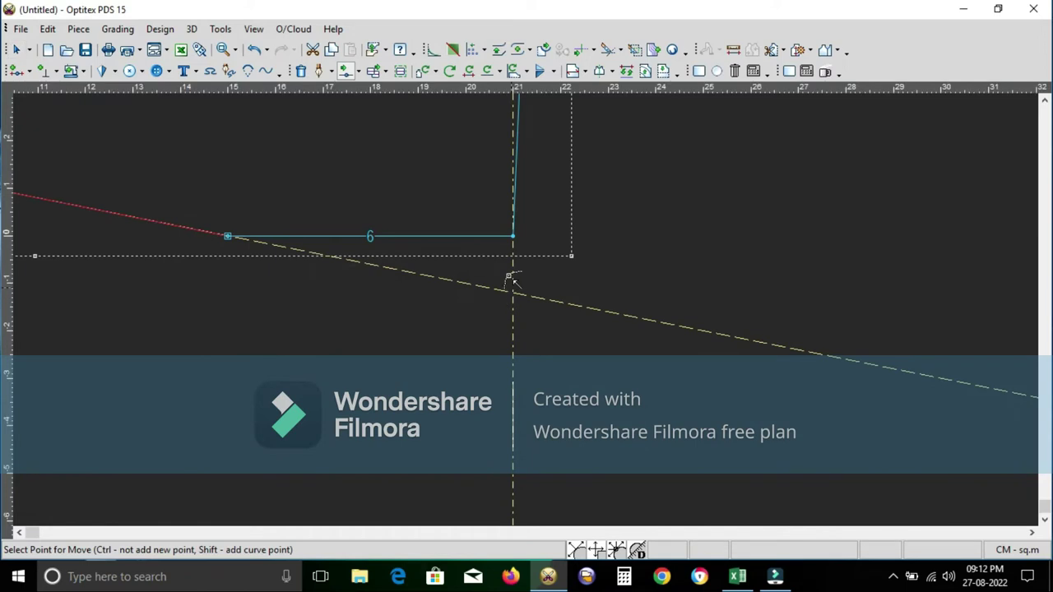
click(511, 236)
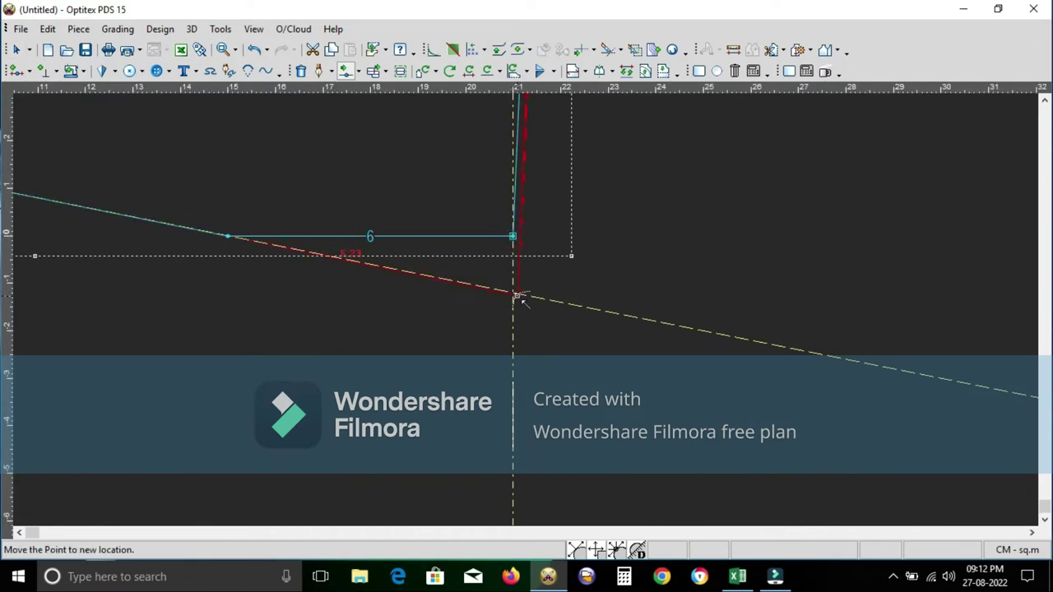
click(524, 294)
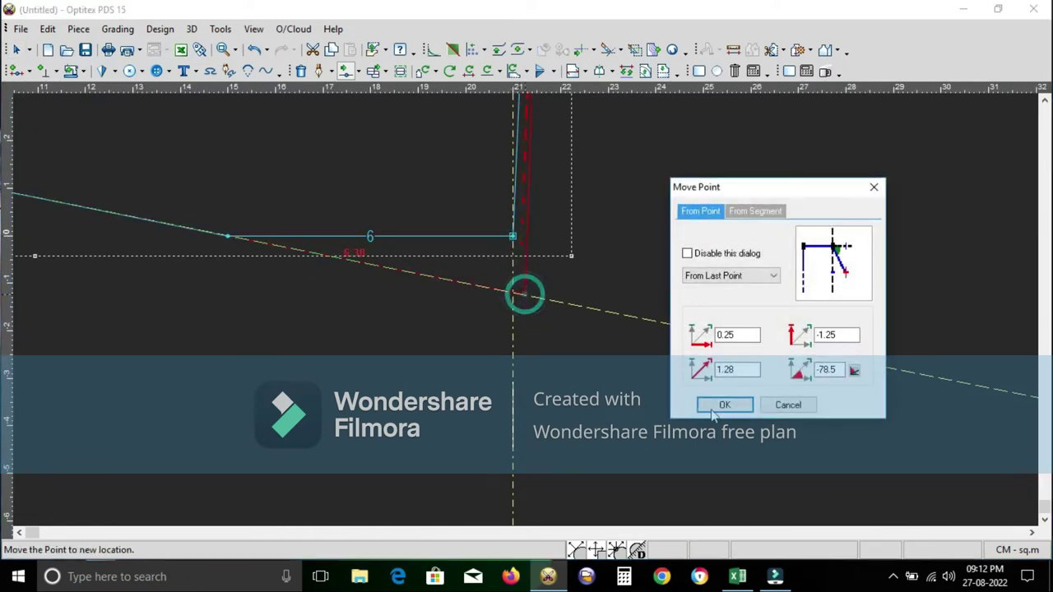
click(715, 406)
Add a new point on the 15.3 bottom edge.
scroll(532, 337, down, 2)
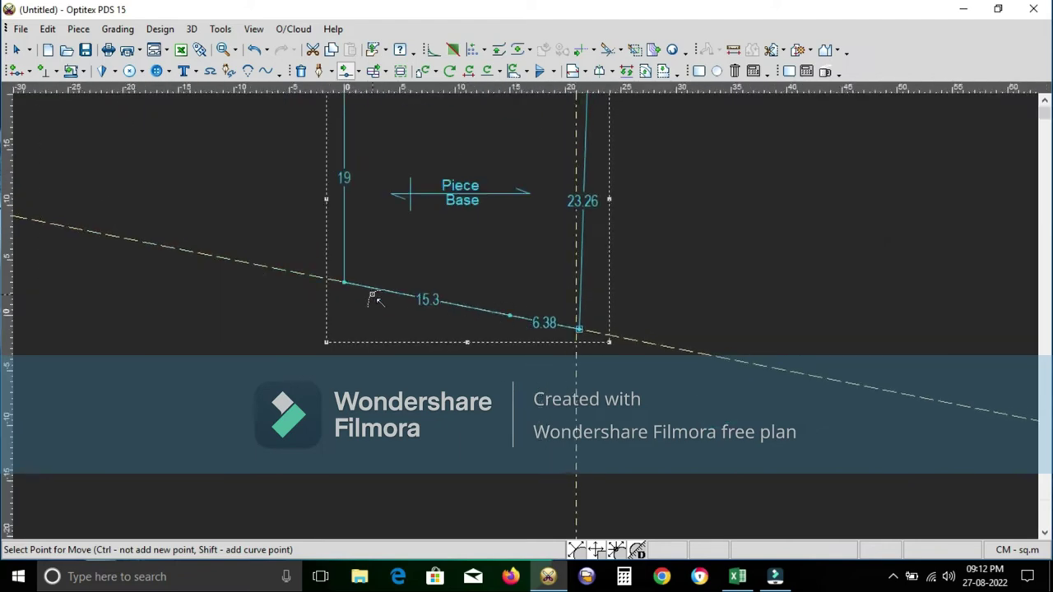
scroll(369, 294, down, 2)
scroll(533, 319, up, 2)
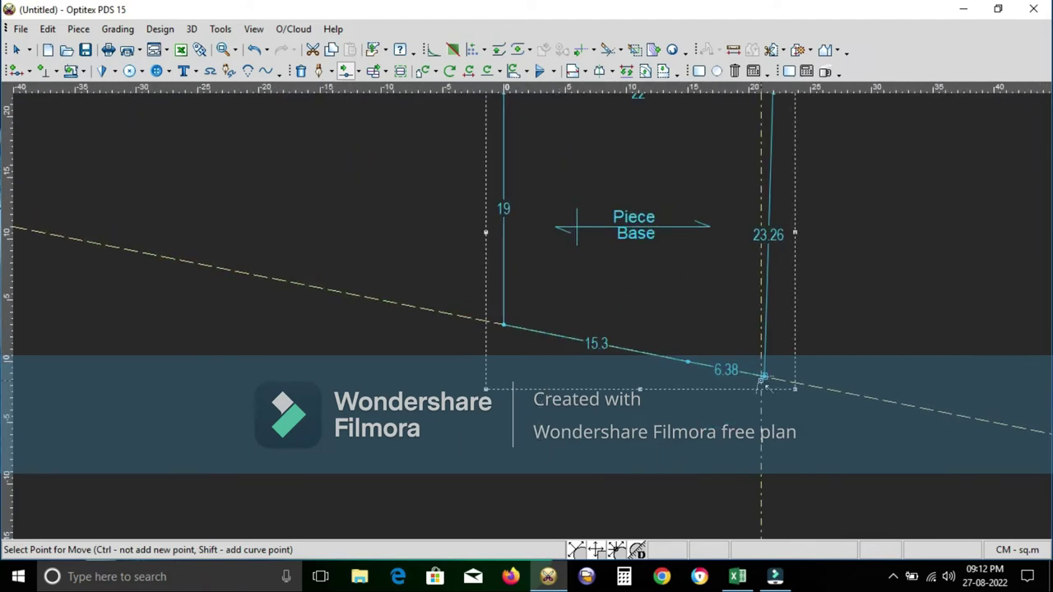
scroll(513, 298, down, 2)
scroll(536, 317, up, 2)
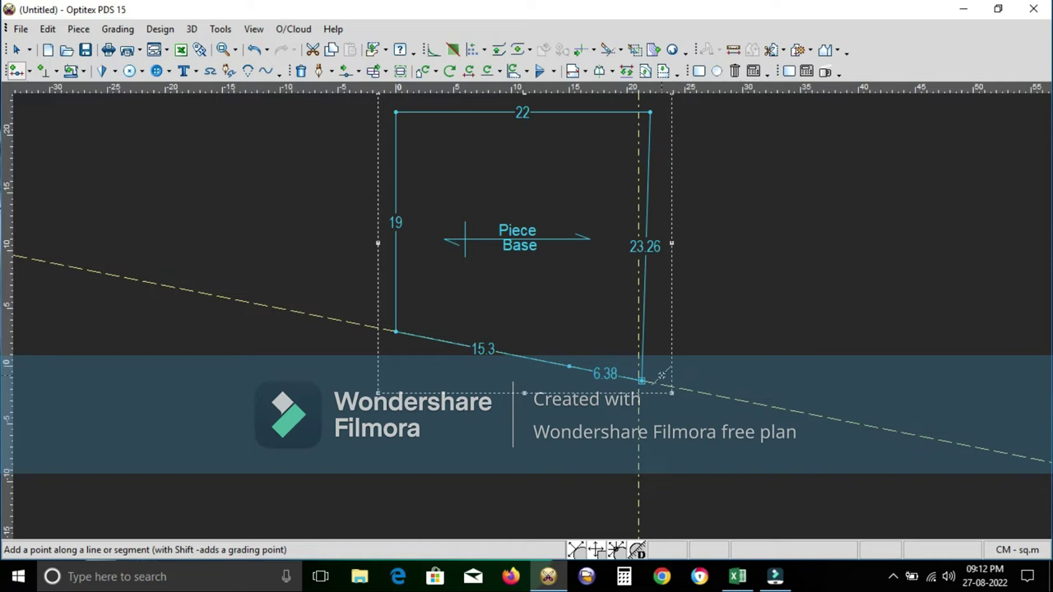
click(471, 349)
double_click(190, 371)
Position the new bottom-edge point with distances 8 and 21.
text(8.69)
key(Tab)
text(21)
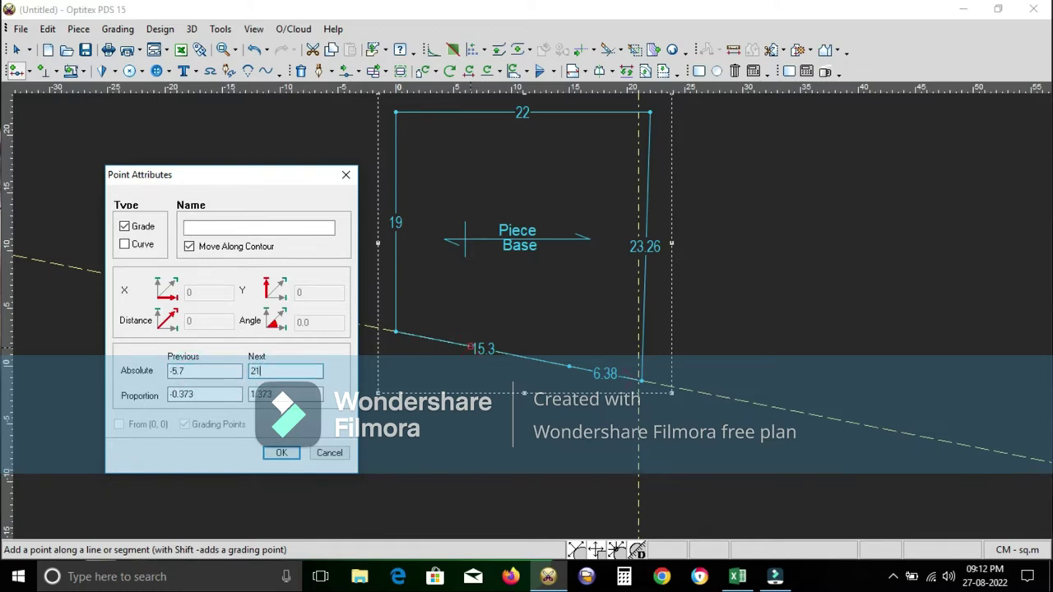
click(280, 453)
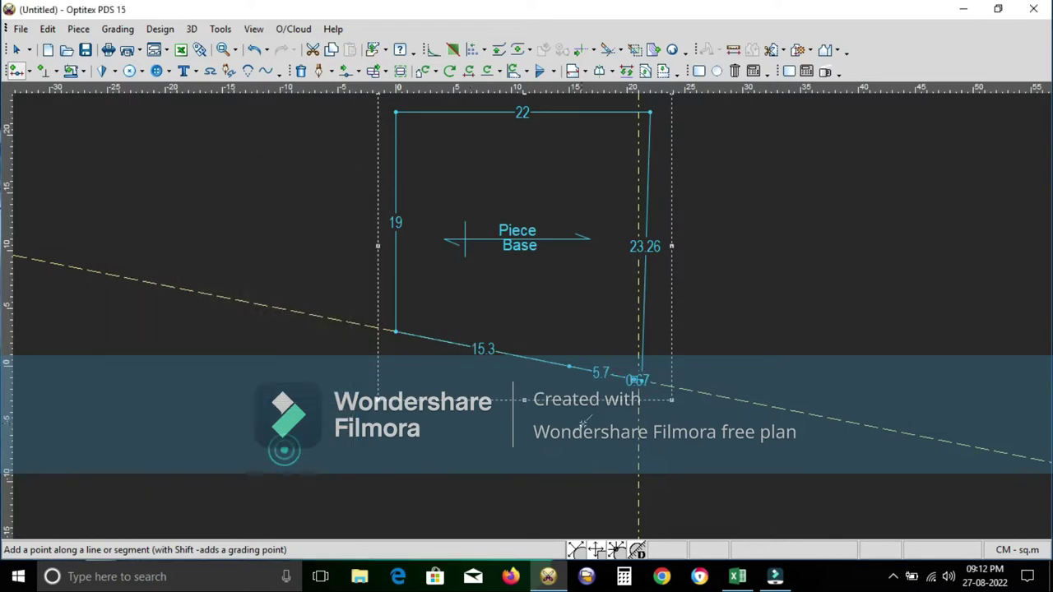
scroll(506, 312, up, 2)
scroll(470, 311, up, 2)
scroll(465, 323, up, 2)
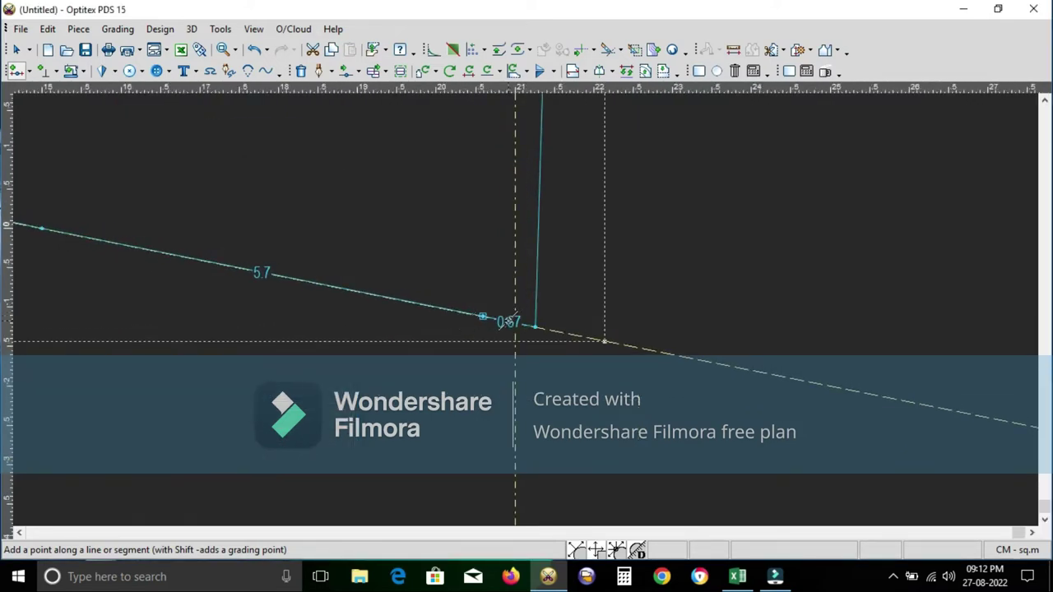
Delete the old lower-right corner so the bottom reads 15.3 and 5.7, right side 23.16.
key(Delete)
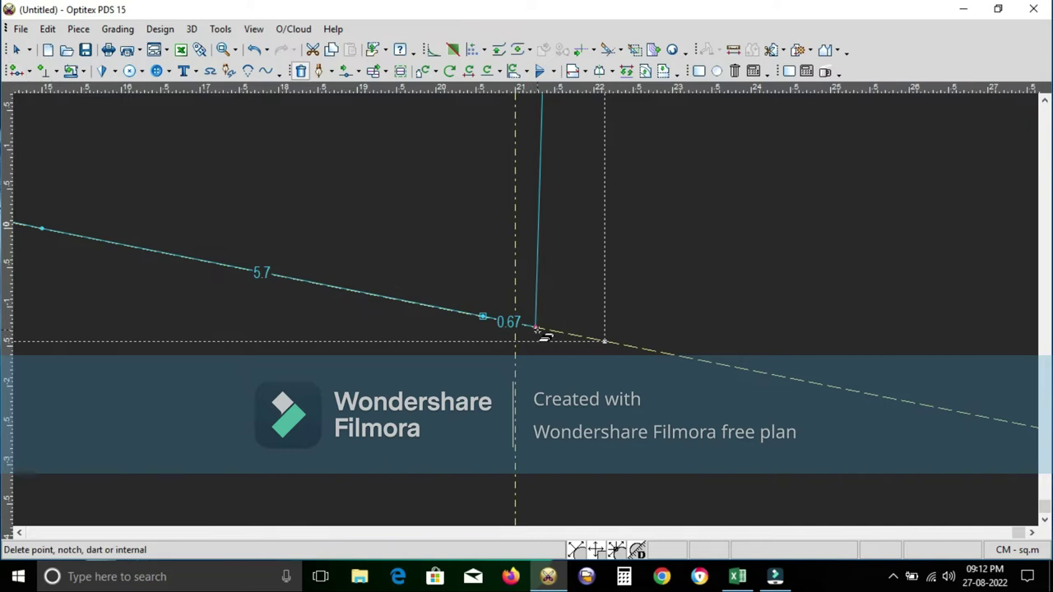
click(535, 328)
scroll(531, 321, down, 1)
scroll(527, 319, down, 2)
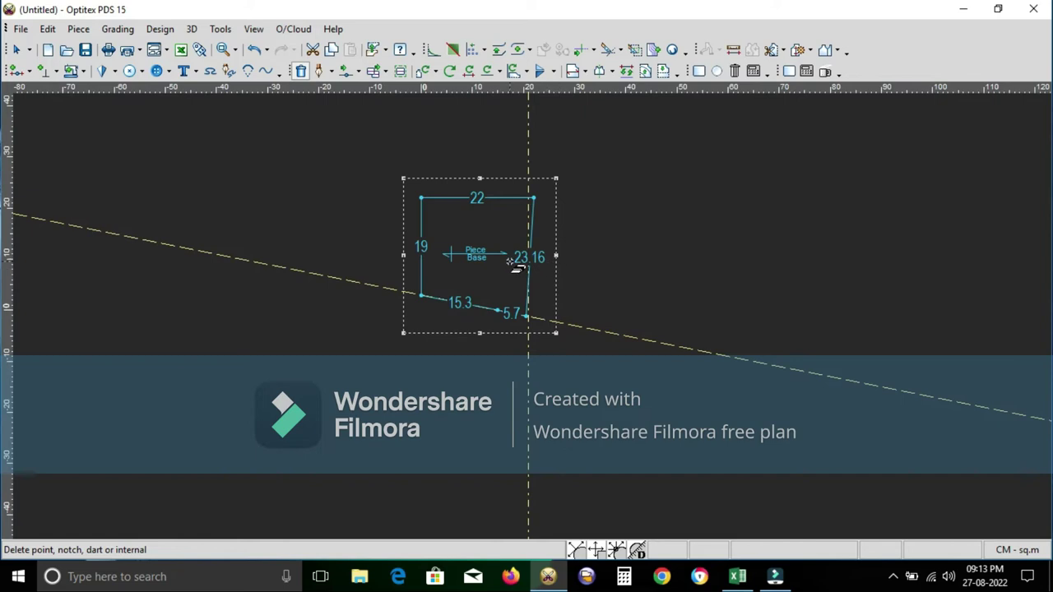
scroll(527, 280, up, 1)
right_click(580, 327)
click(583, 41)
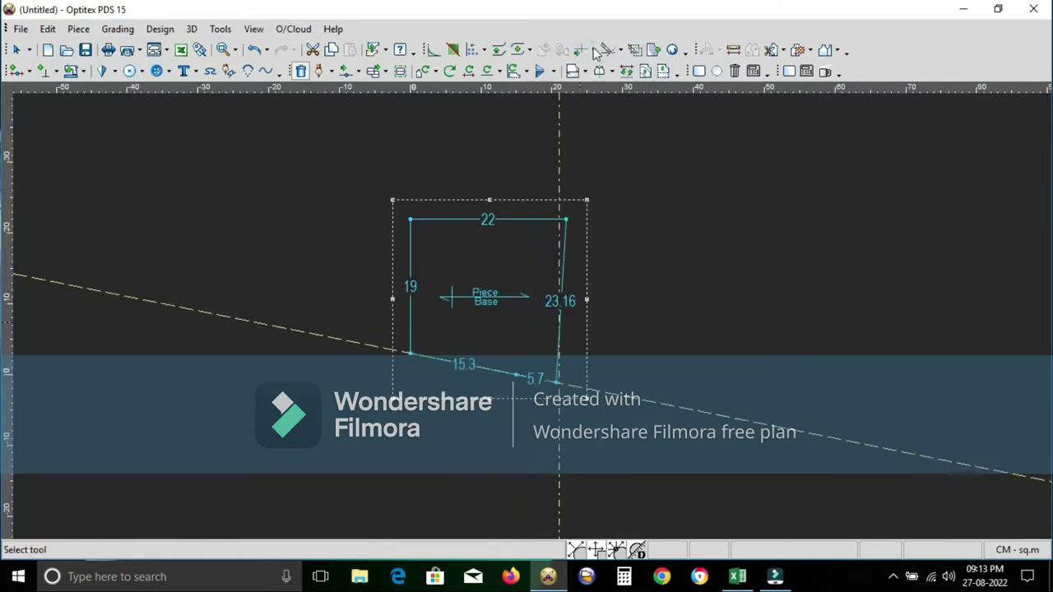
scroll(548, 321, up, 1)
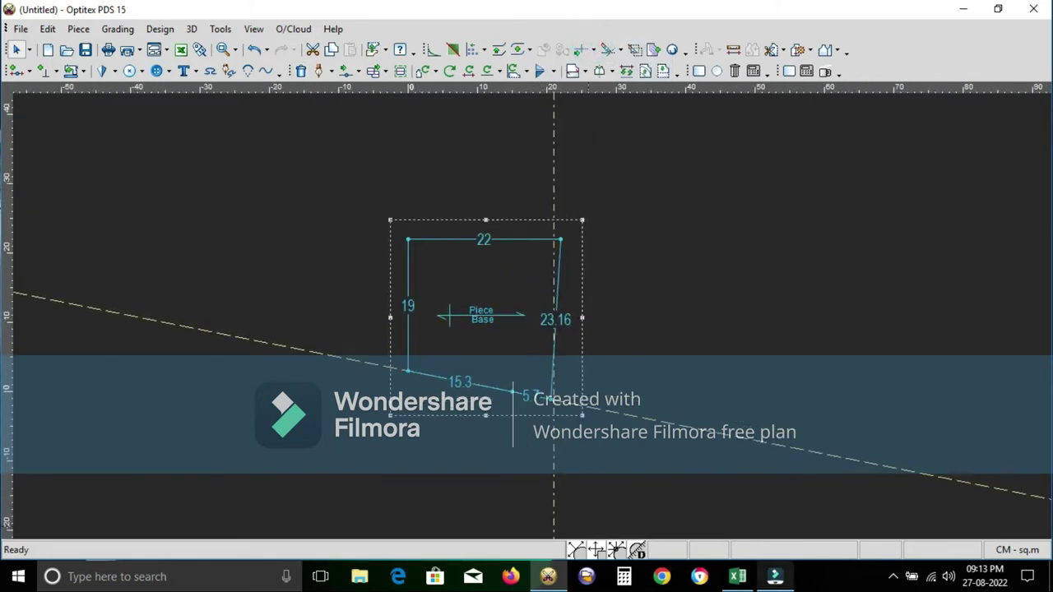
click(737, 576)
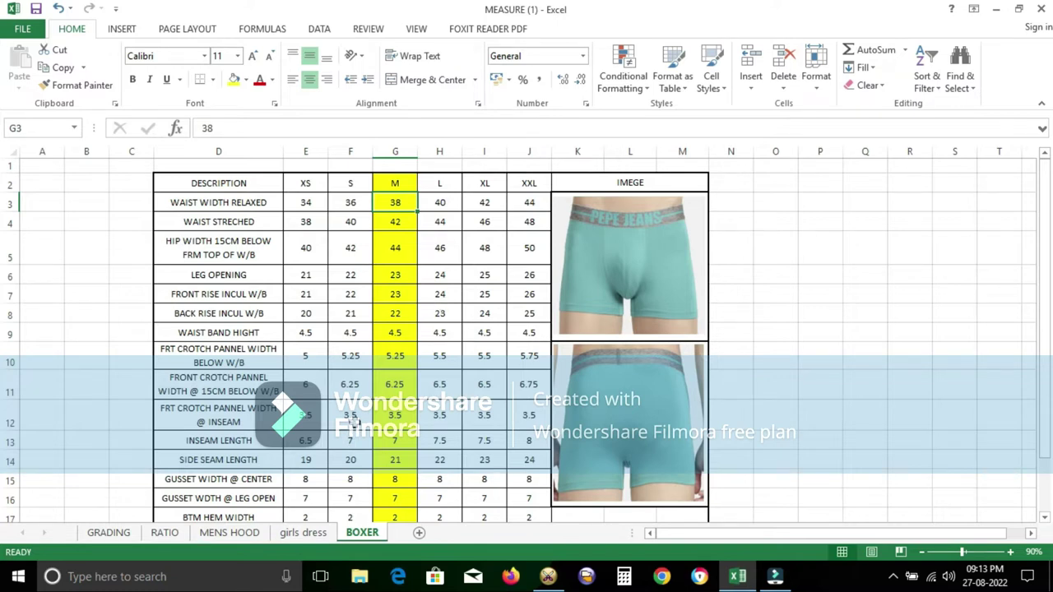
Scroll through the BOXER chart's M-size measurements, then bring up Calculator.
scroll(352, 421, down, 2)
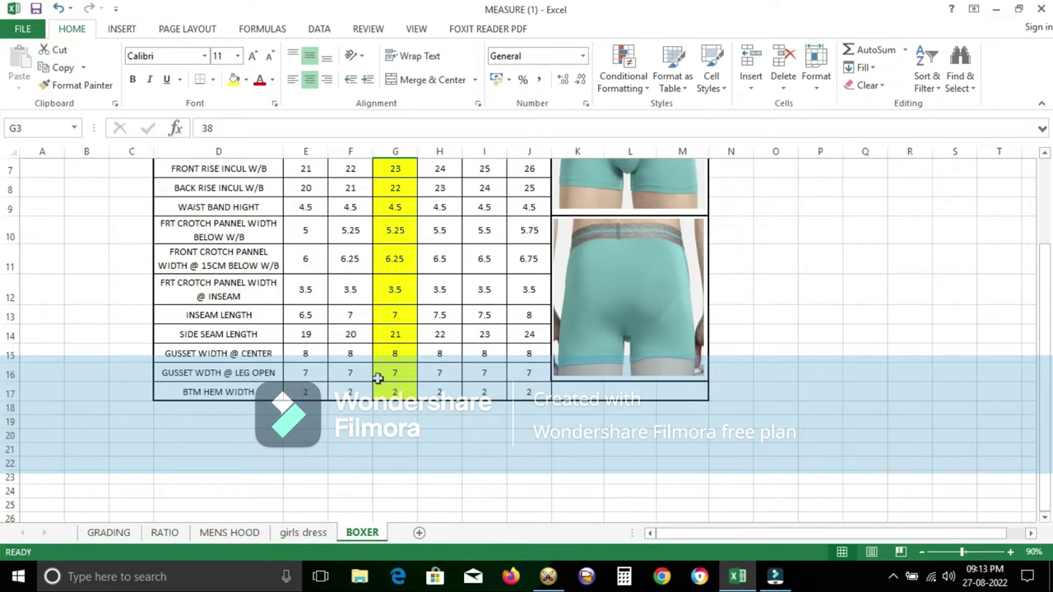
scroll(471, 368, up, 2)
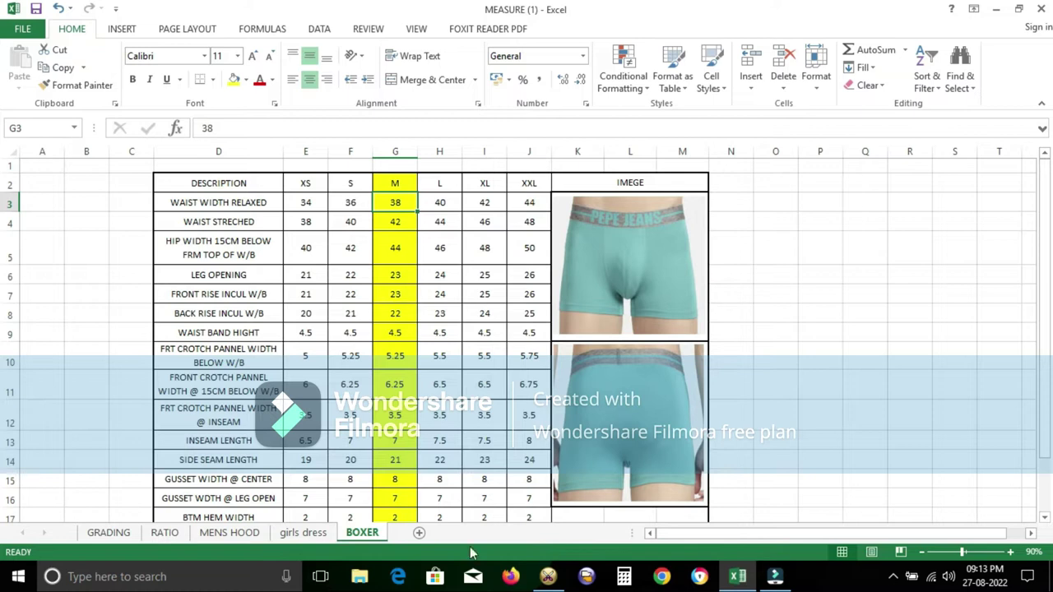
click(624, 578)
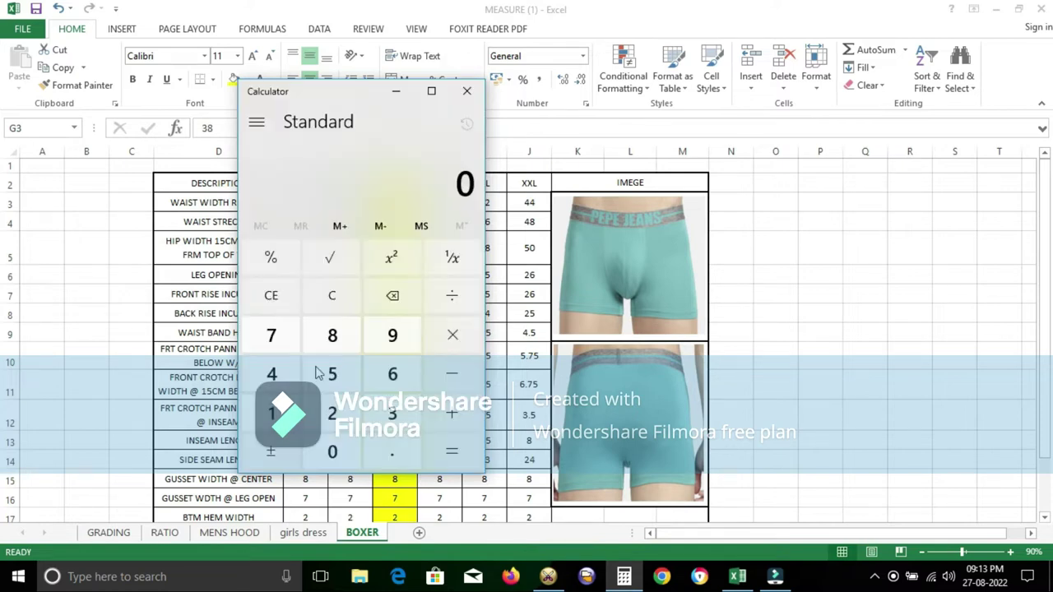
Calculate 23 − 3.5 = 19.5 and return to the Optitex piece.
click(332, 413)
click(393, 413)
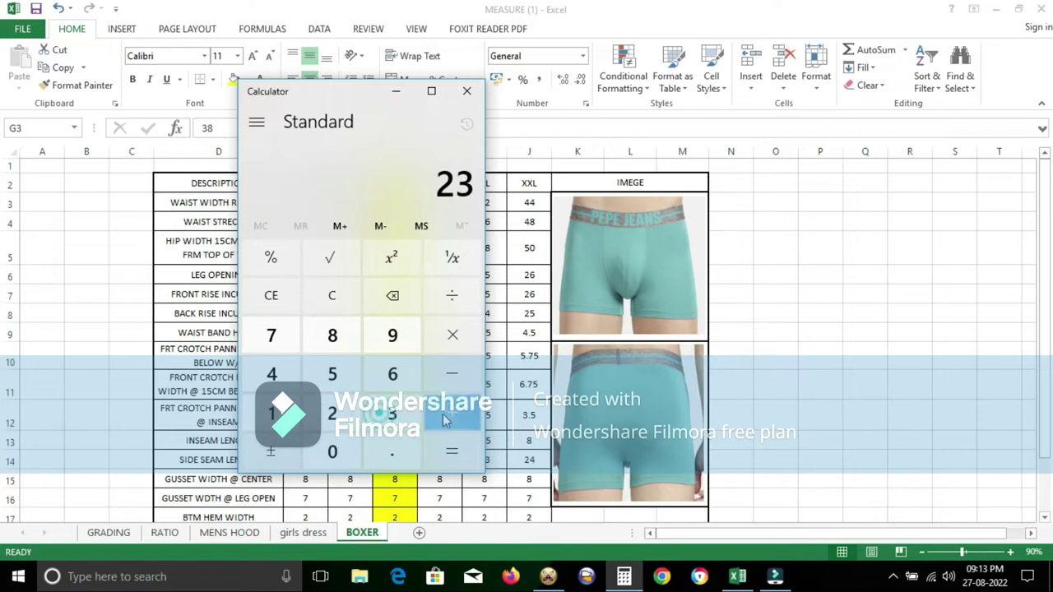
click(458, 373)
click(393, 413)
click(393, 451)
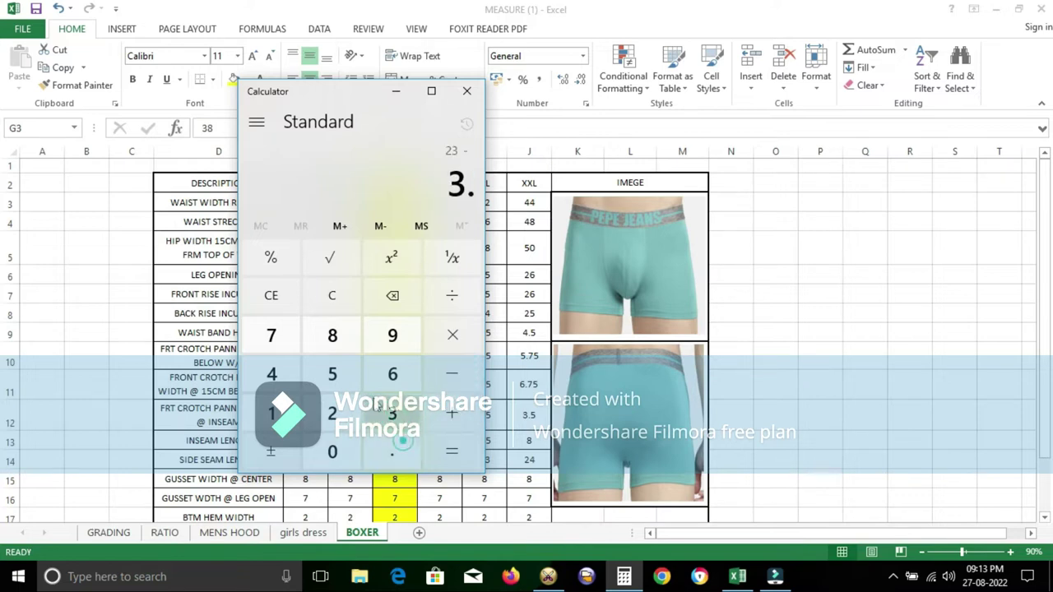
click(333, 374)
click(449, 466)
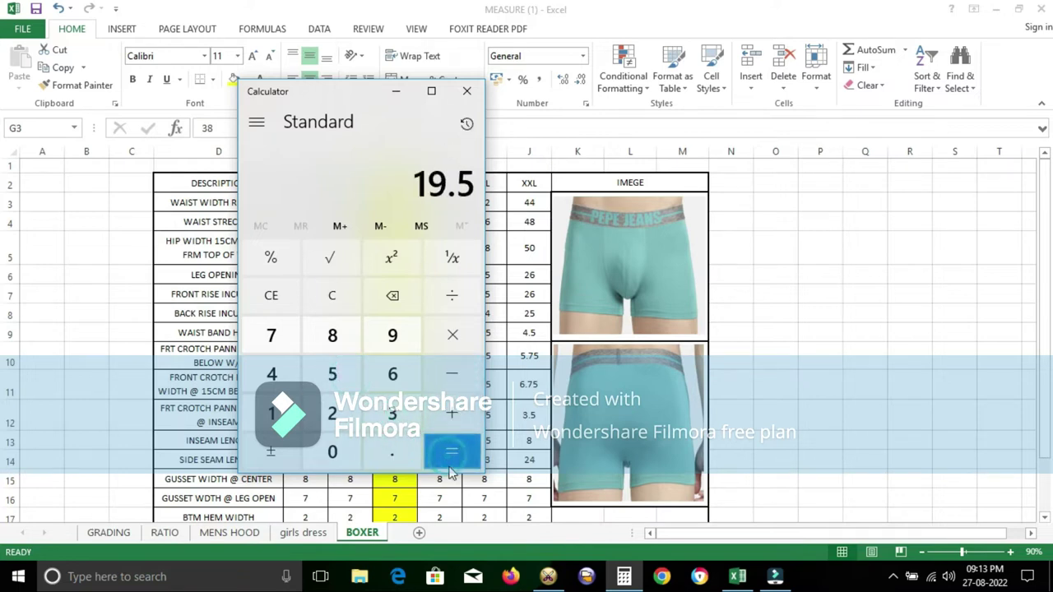
click(548, 576)
scroll(559, 374, up, 2)
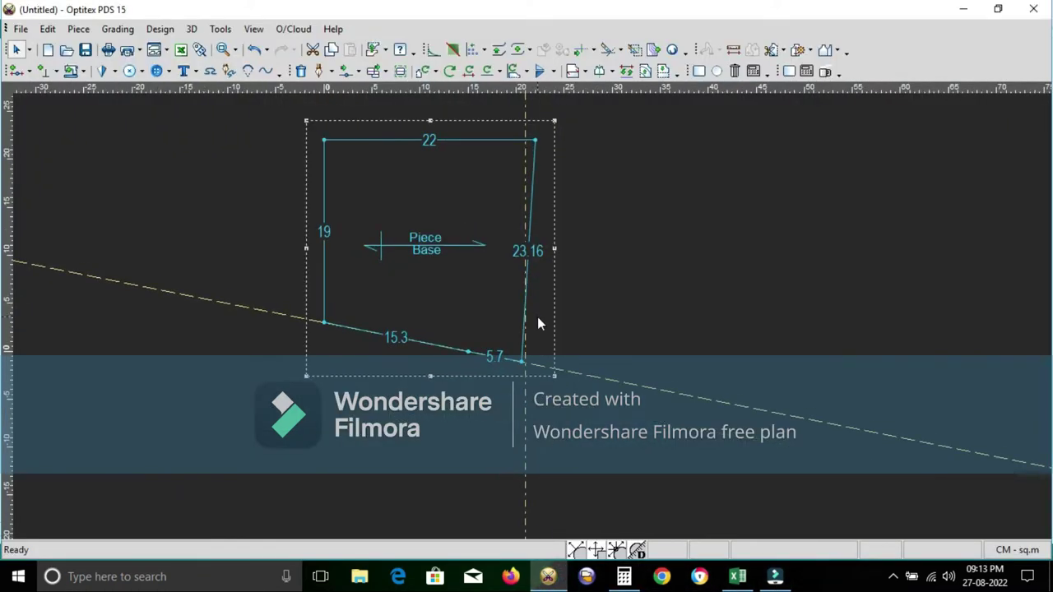
Add a point on the right edge, splitting it into 3.66 above and 19.5 below.
key(p)
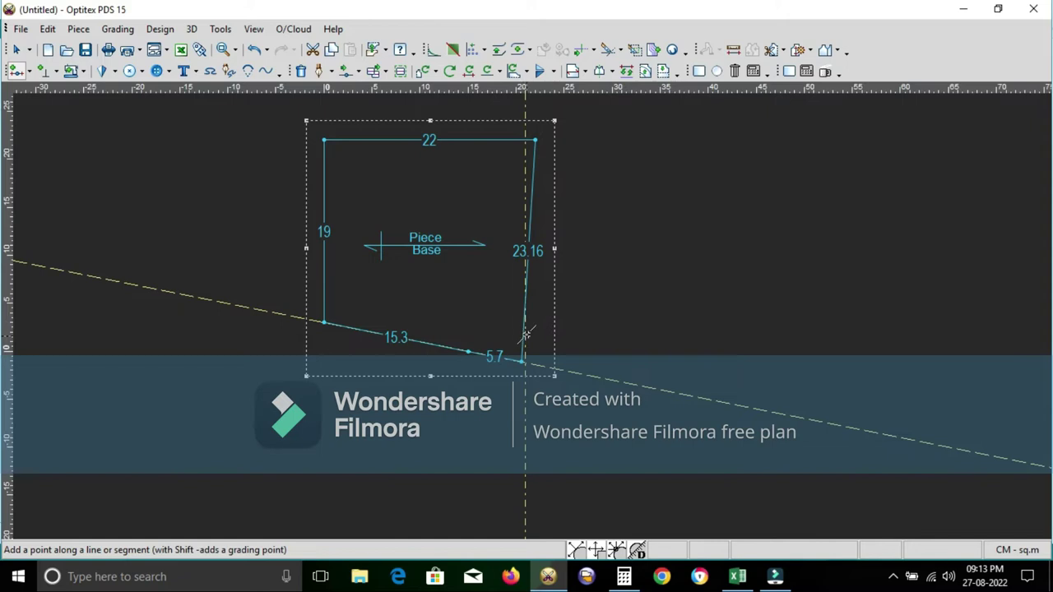
click(523, 333)
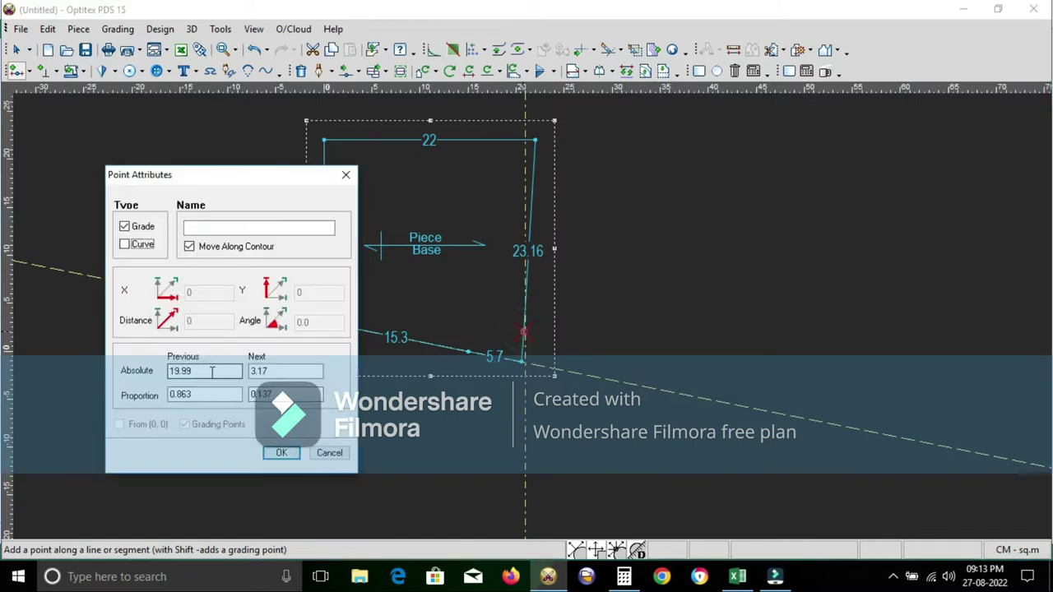
double_click(257, 372)
text(19.5)
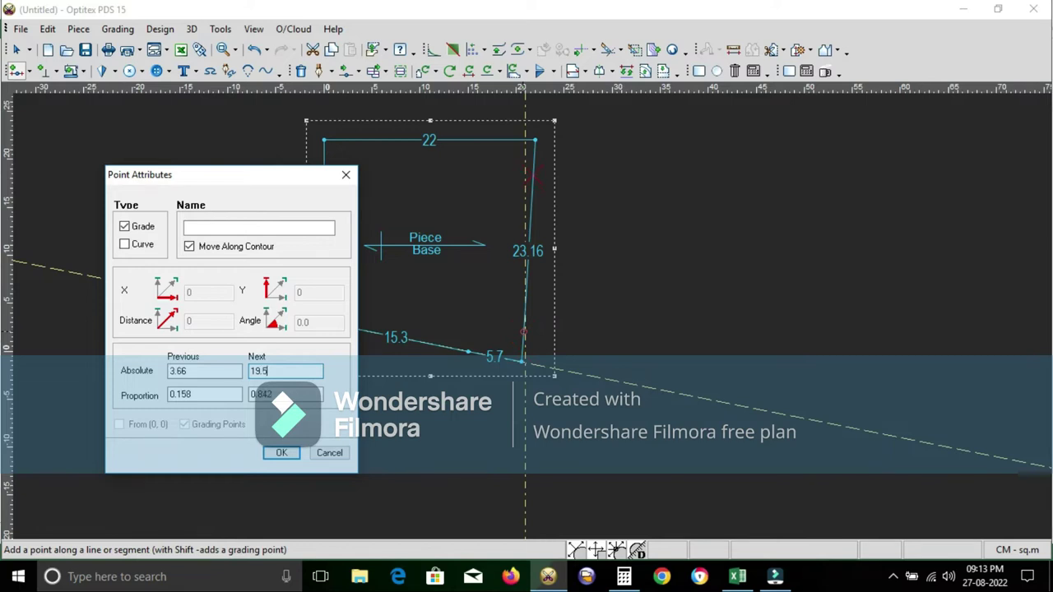
click(282, 454)
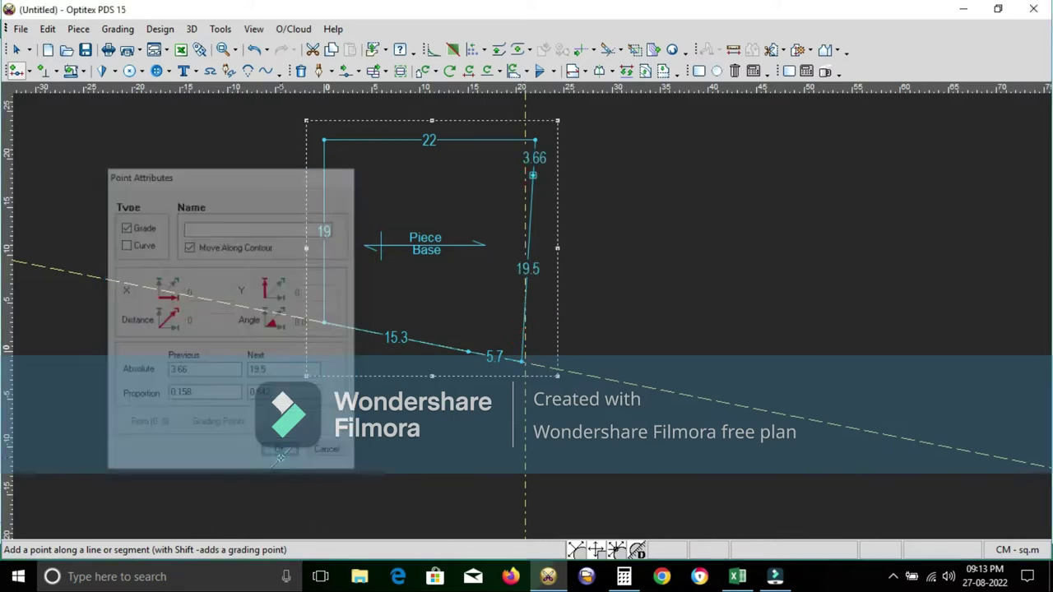
right_click(590, 228)
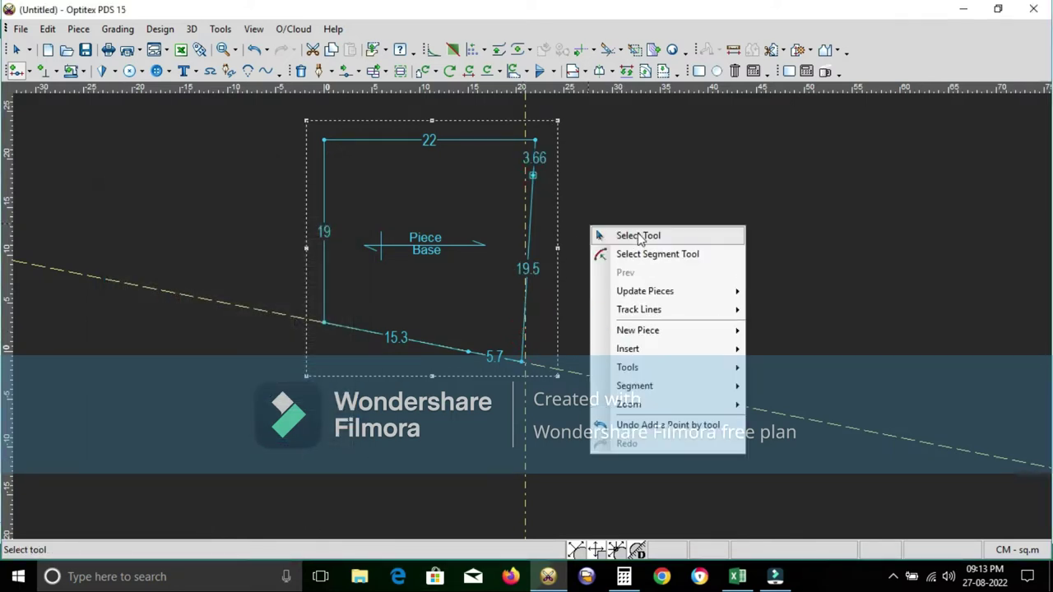
click(639, 236)
scroll(535, 322, up, 2)
scroll(533, 323, down, 1)
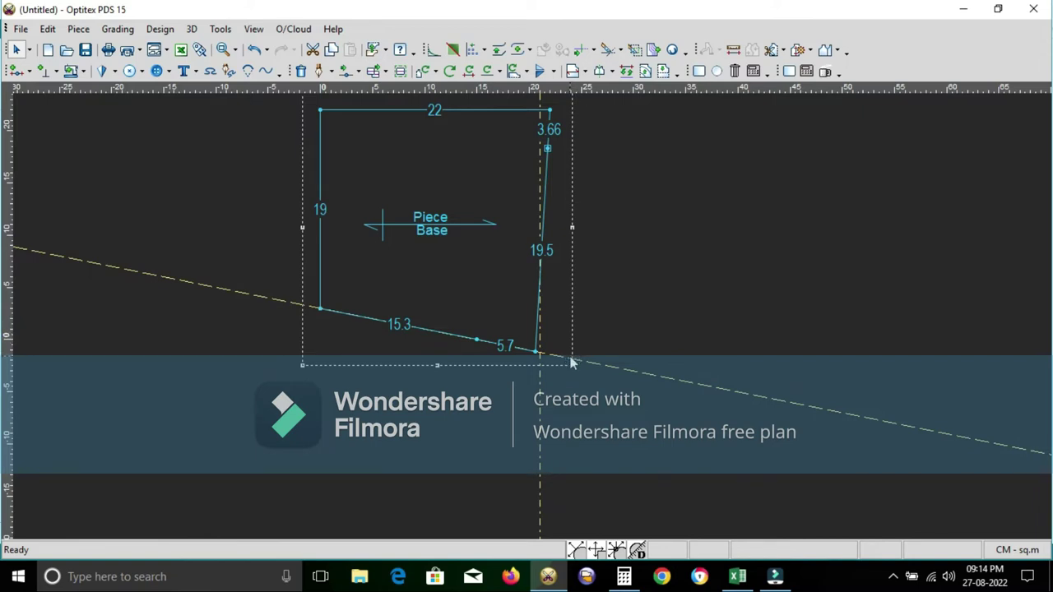
Angle the dashed construction line through the lower-right corner.
click(571, 362)
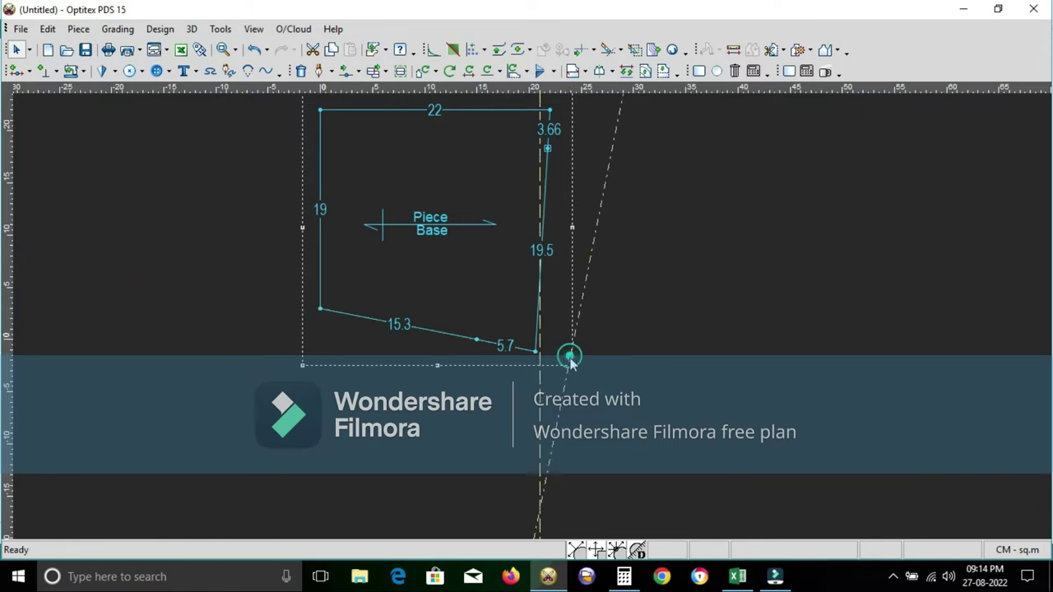
click(570, 358)
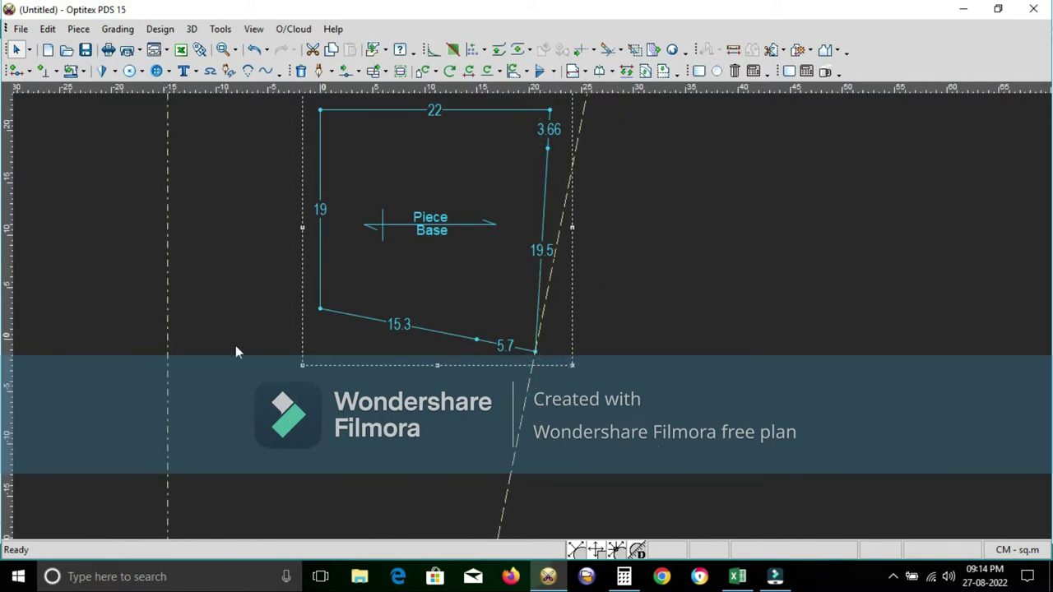
scroll(564, 240, up, 2)
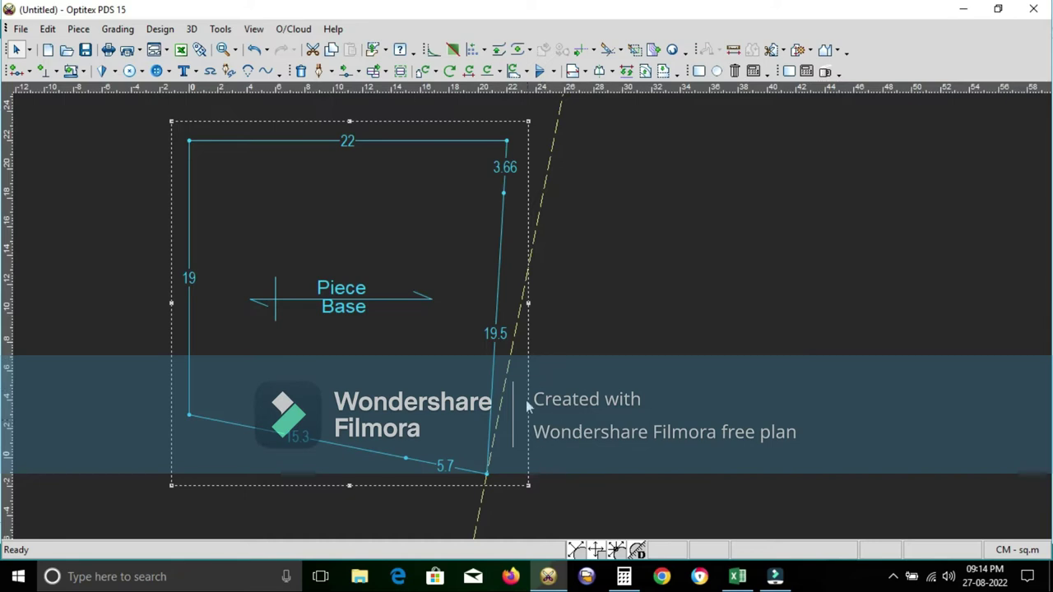
Rotate the 19.5 right segment outward about its bottom corner, making the top-right segment 5.62.
click(468, 71)
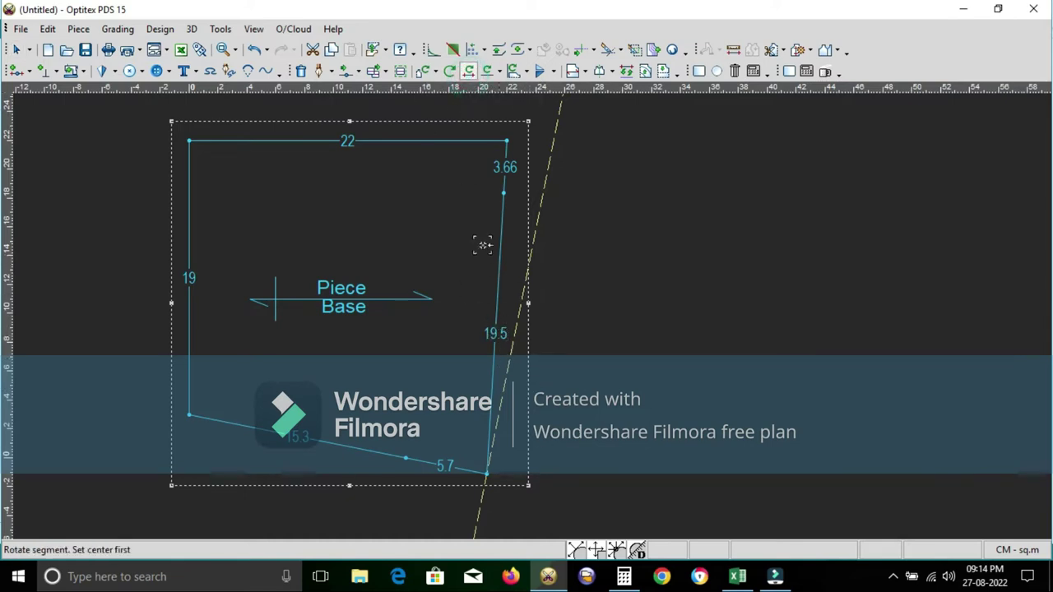
click(486, 474)
click(504, 194)
click(486, 475)
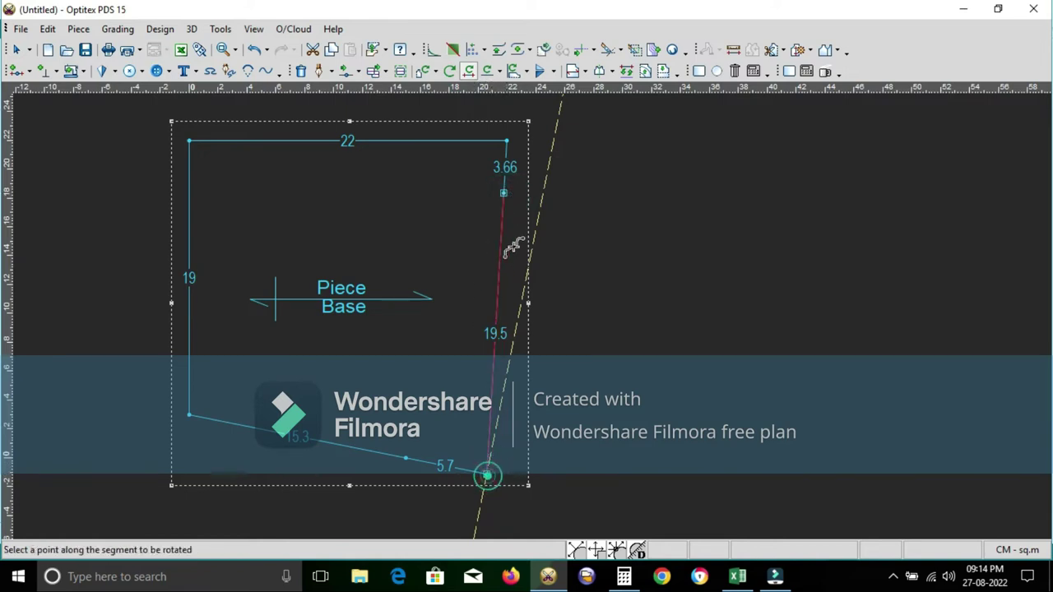
click(504, 193)
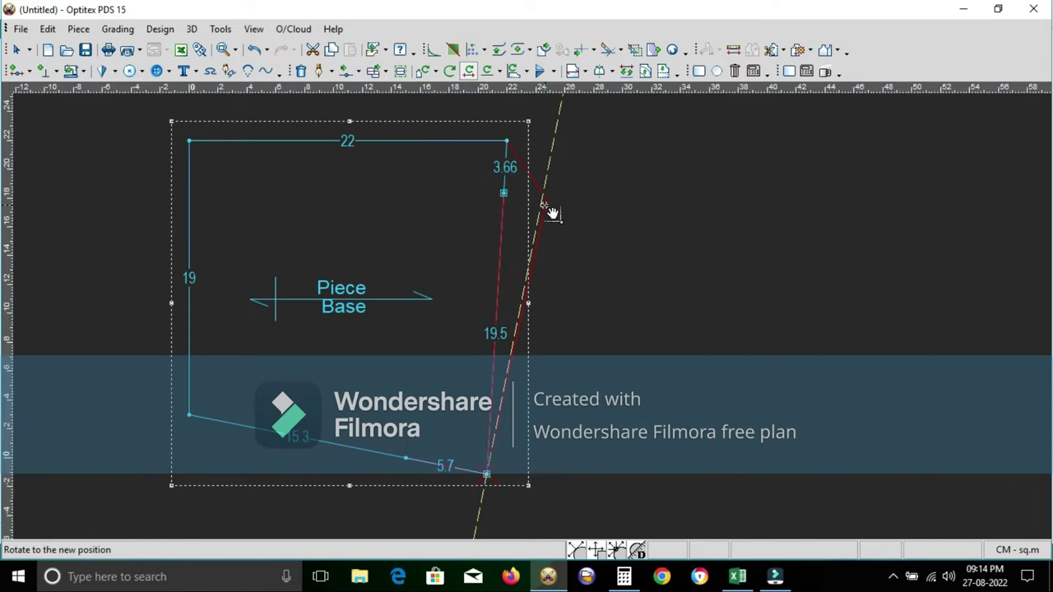
click(564, 211)
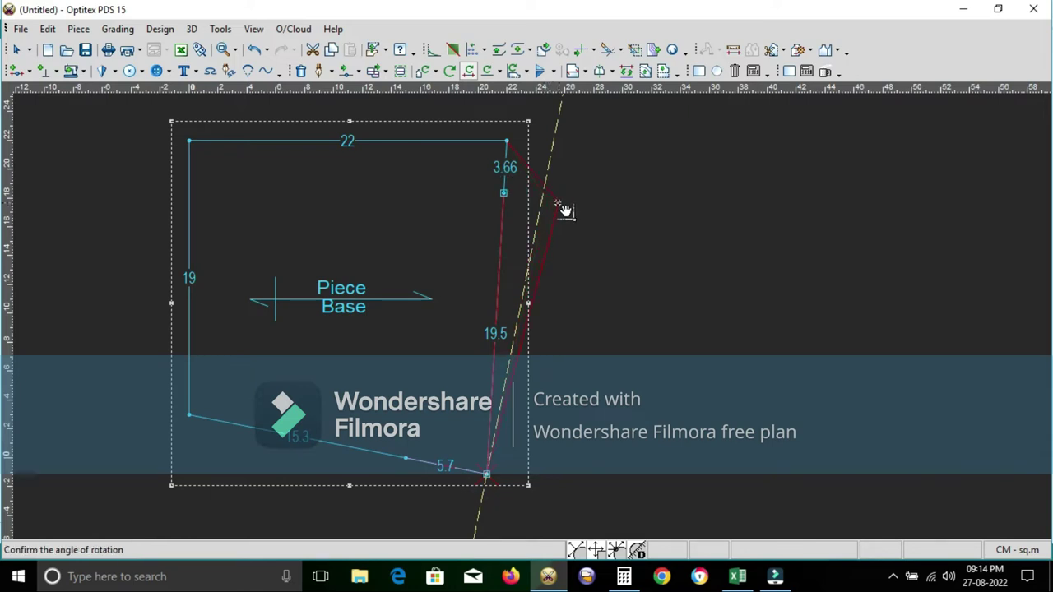
click(559, 201)
click(262, 409)
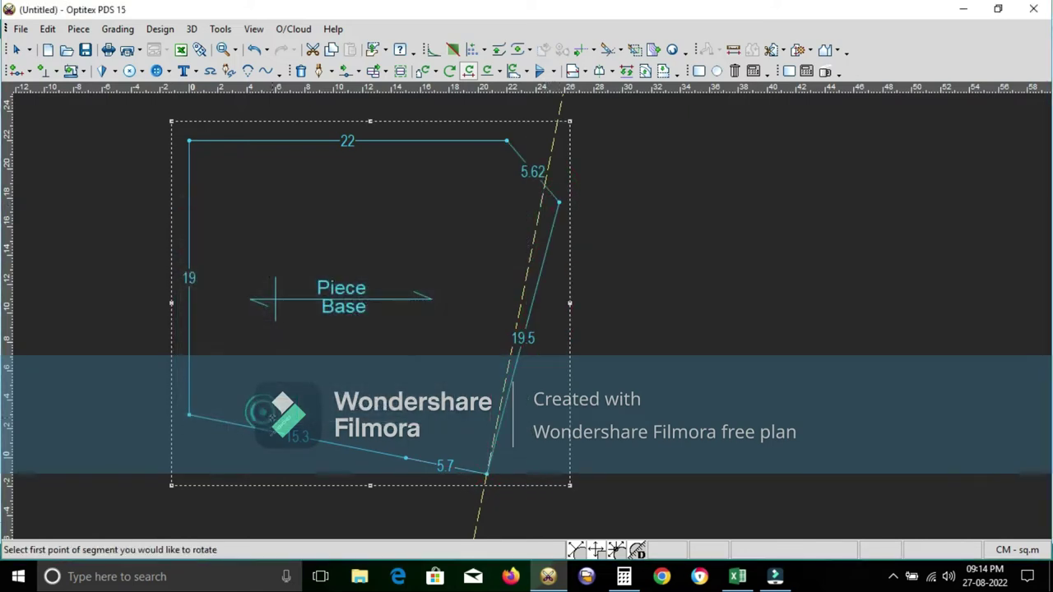
right_click(626, 178)
click(648, 193)
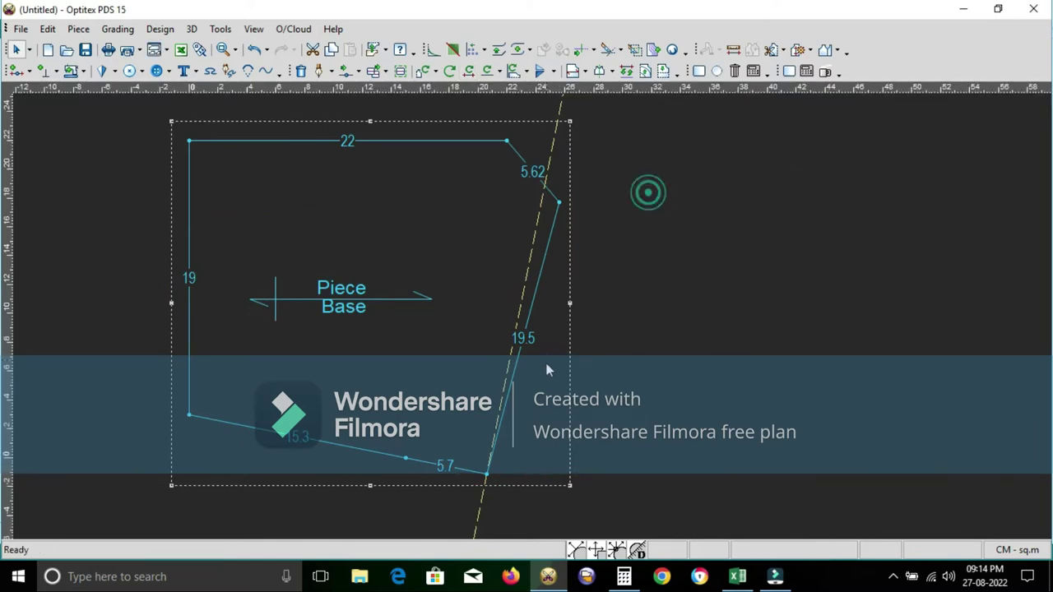
Check the measurement chart in Excel and return to the pattern piece.
click(737, 577)
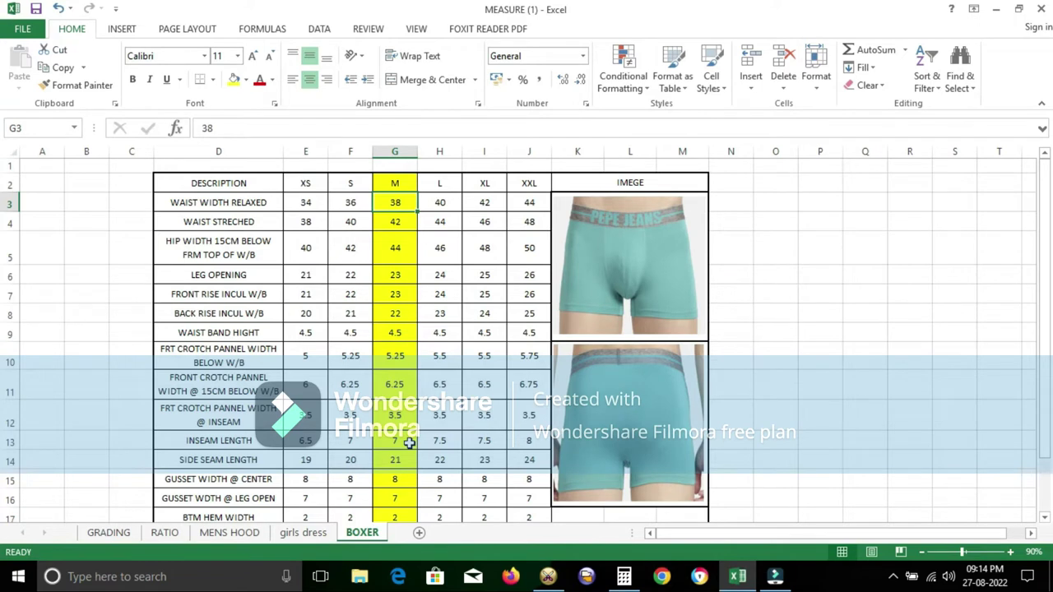
click(548, 578)
scroll(527, 282, up, 1)
scroll(522, 364, down, 1)
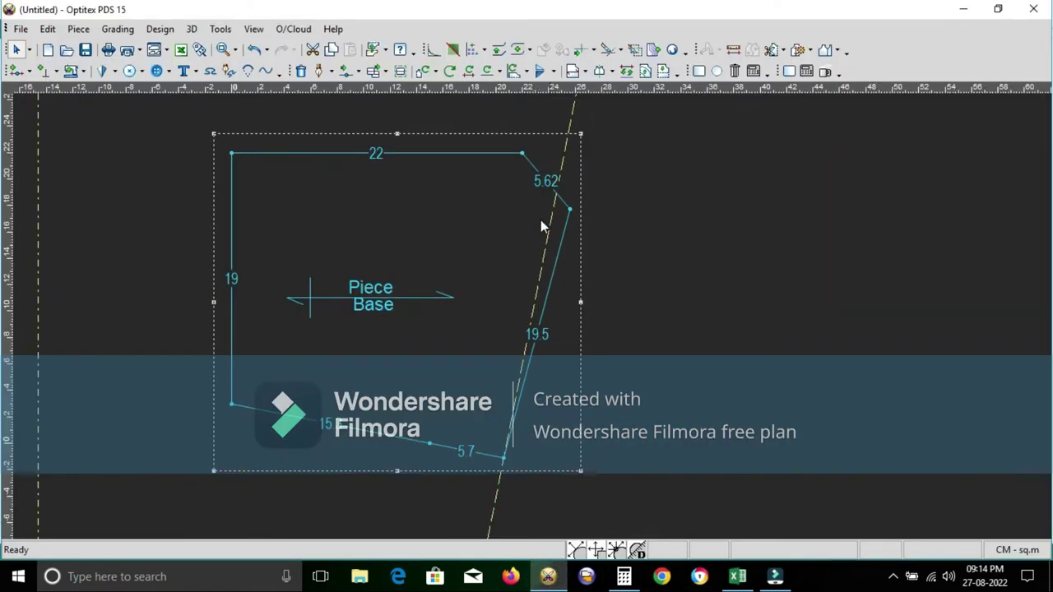
Rotate the right segment a further -1.5° (top-right becomes 6.05) and add a vertical guide.
click(468, 73)
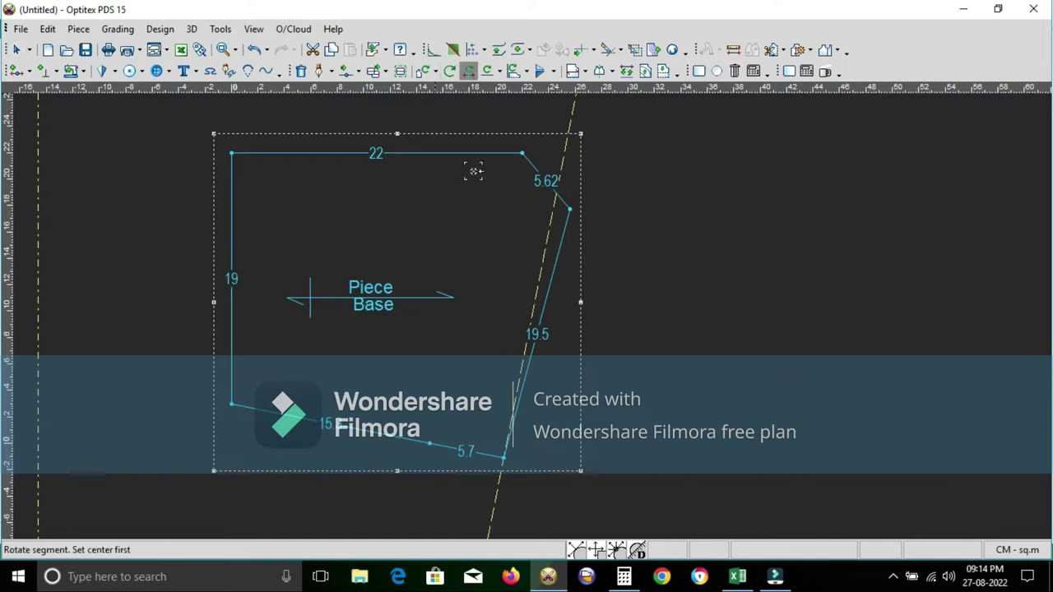
click(503, 457)
click(571, 209)
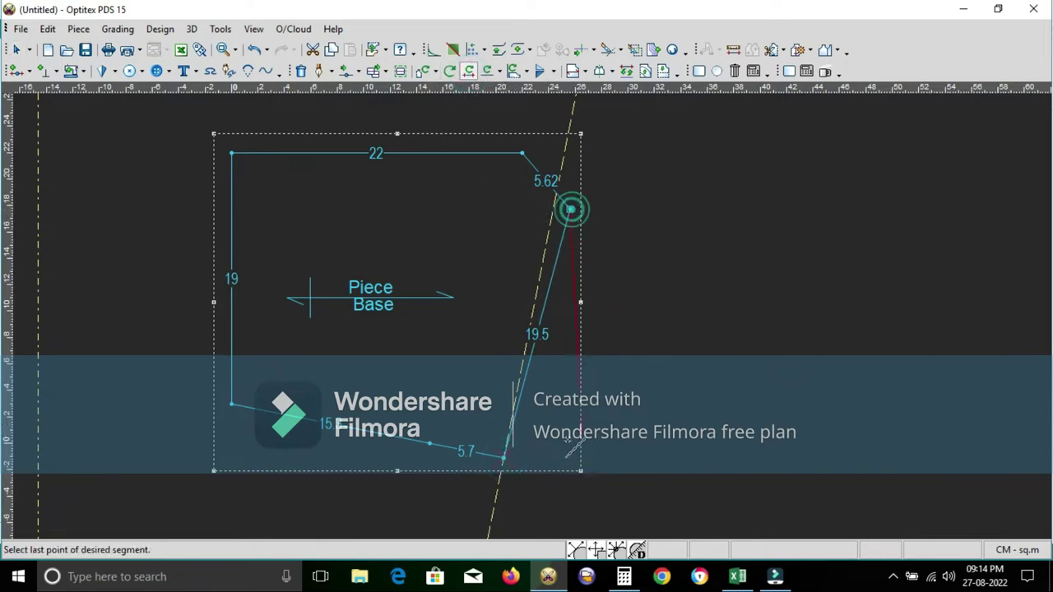
click(504, 457)
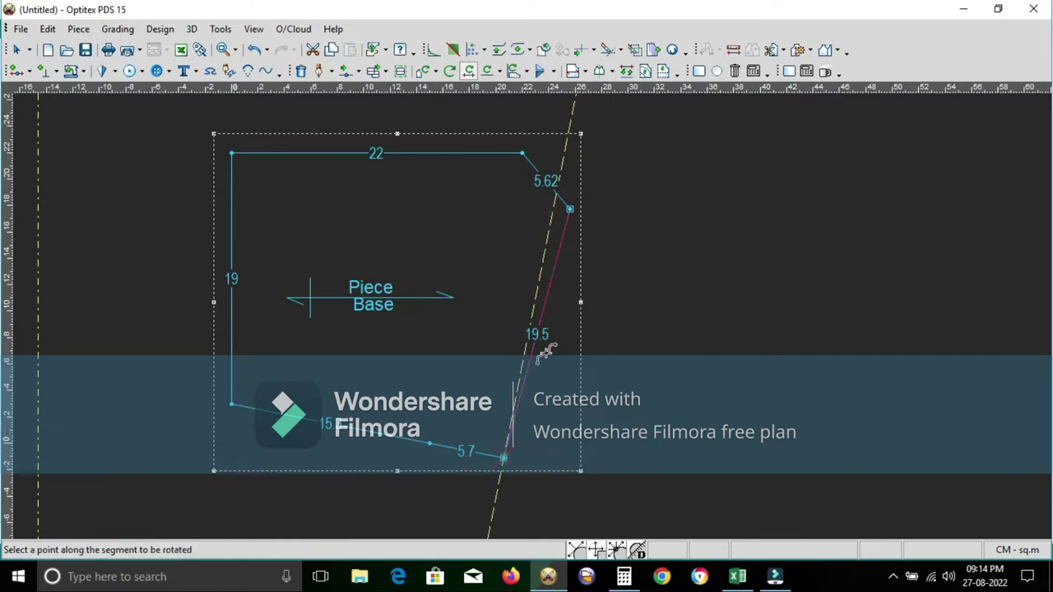
click(574, 208)
click(577, 216)
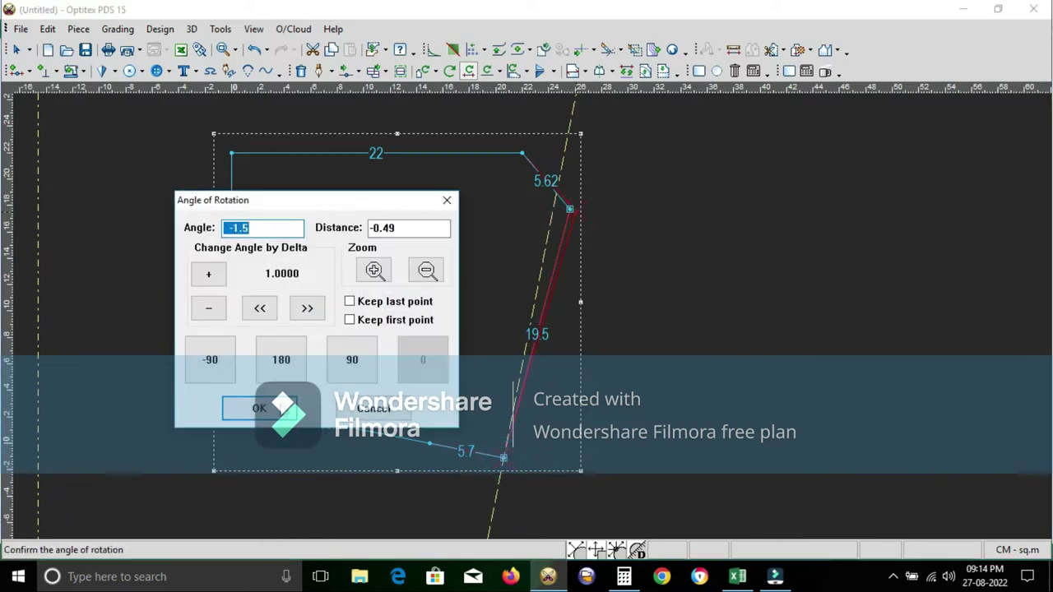
click(282, 407)
click(641, 181)
drag(40, 247, 492, 181)
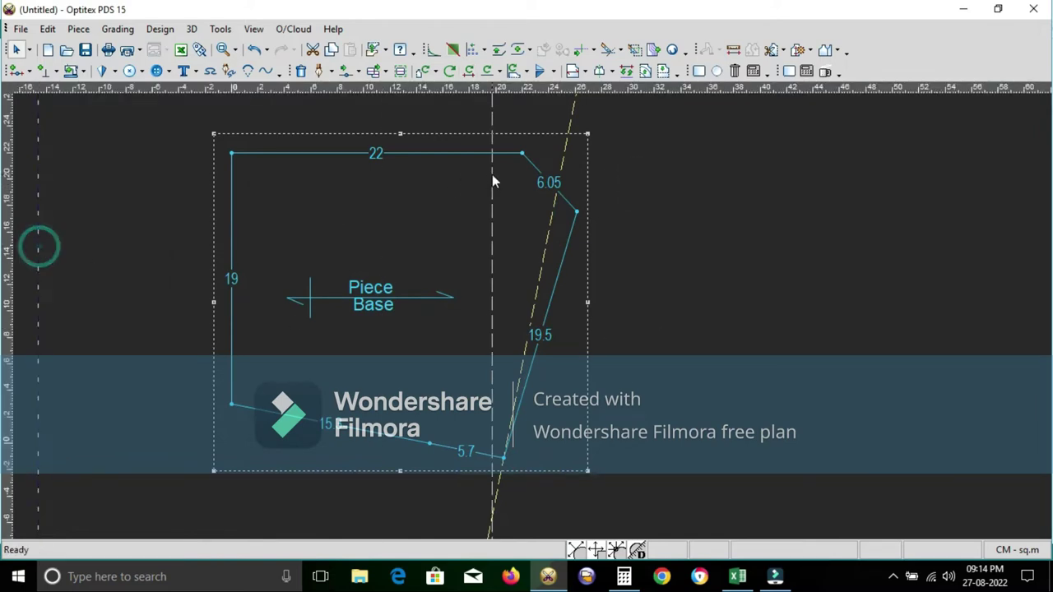
Bend the slanted top-right edge into a curve by moving a point on it.
scroll(548, 189, up, 3)
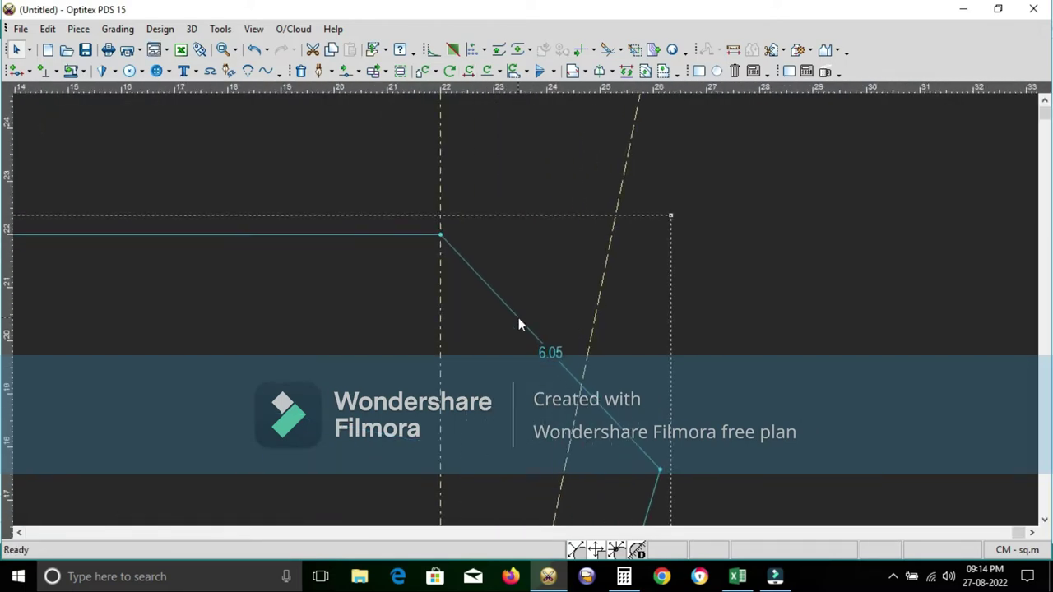
scroll(539, 362, down, 1)
key(m)
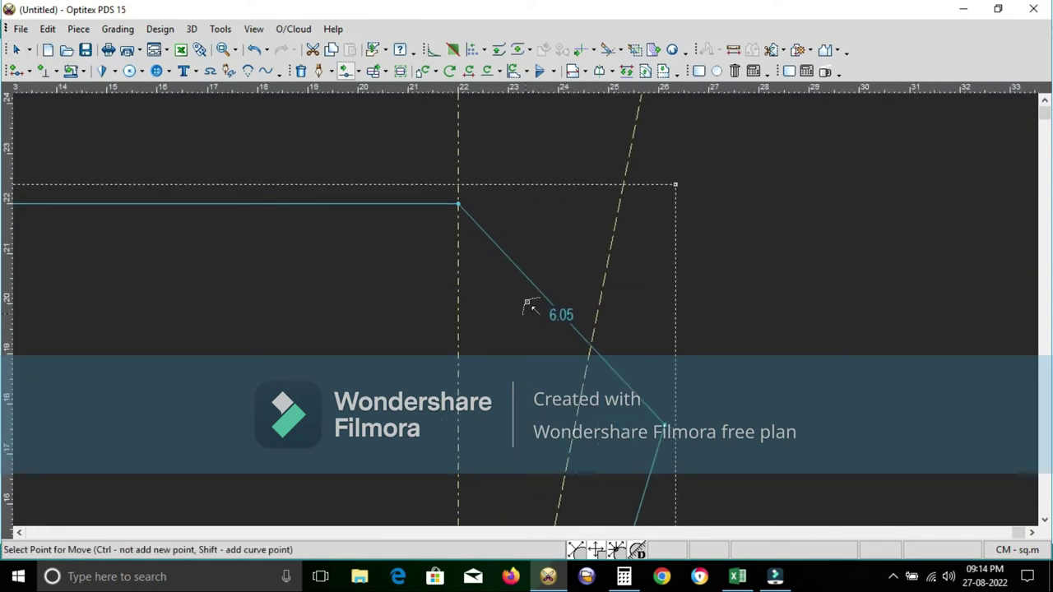
click(524, 275)
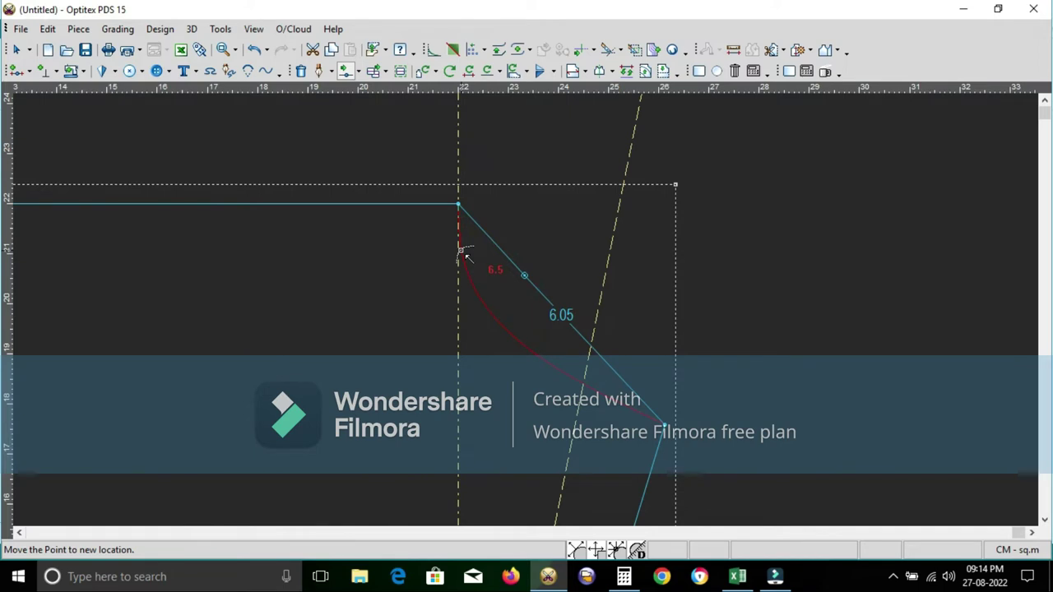
click(462, 258)
click(724, 404)
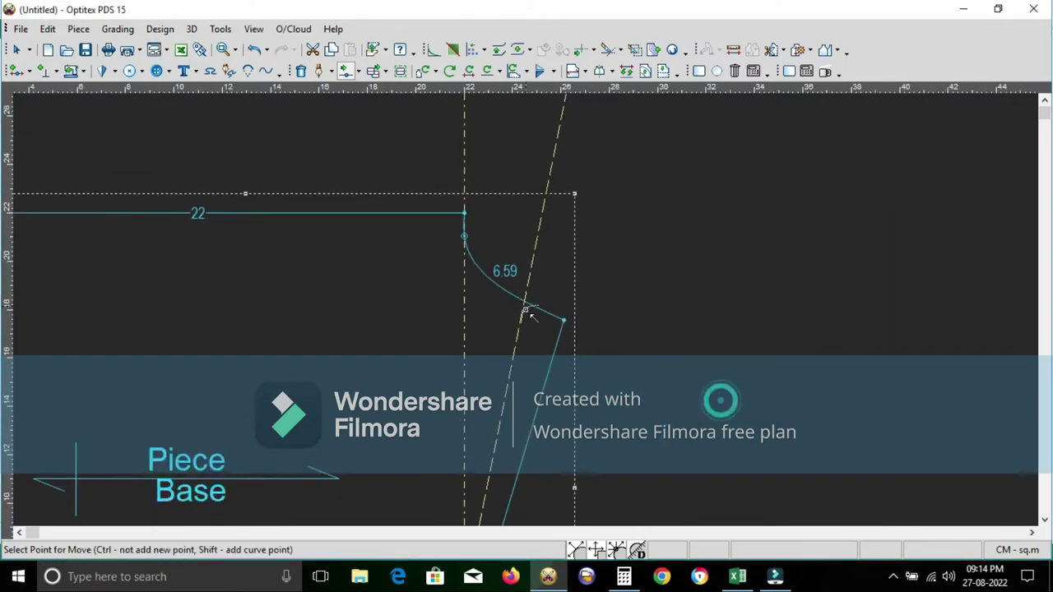
Move two more points on the corner curve to smooth it into an arc.
click(485, 276)
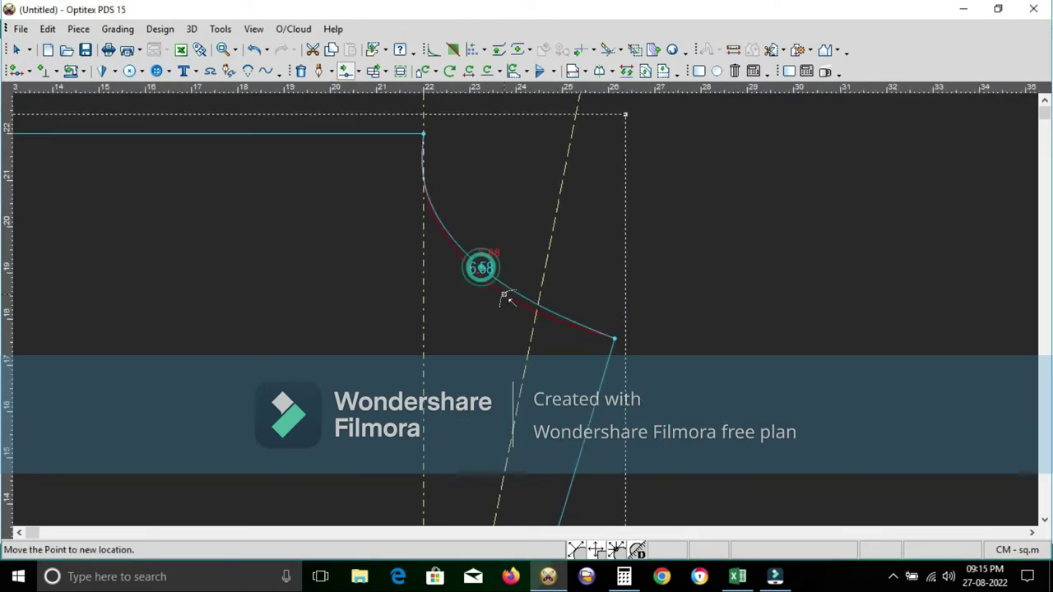
click(505, 296)
click(724, 404)
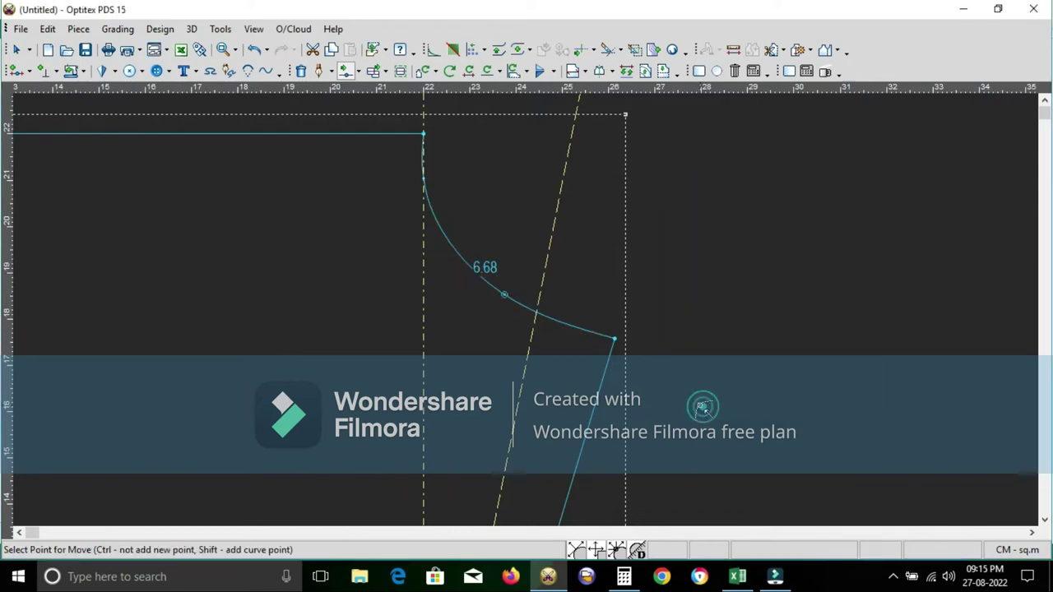
scroll(383, 171, up, 2)
scroll(468, 323, up, 1)
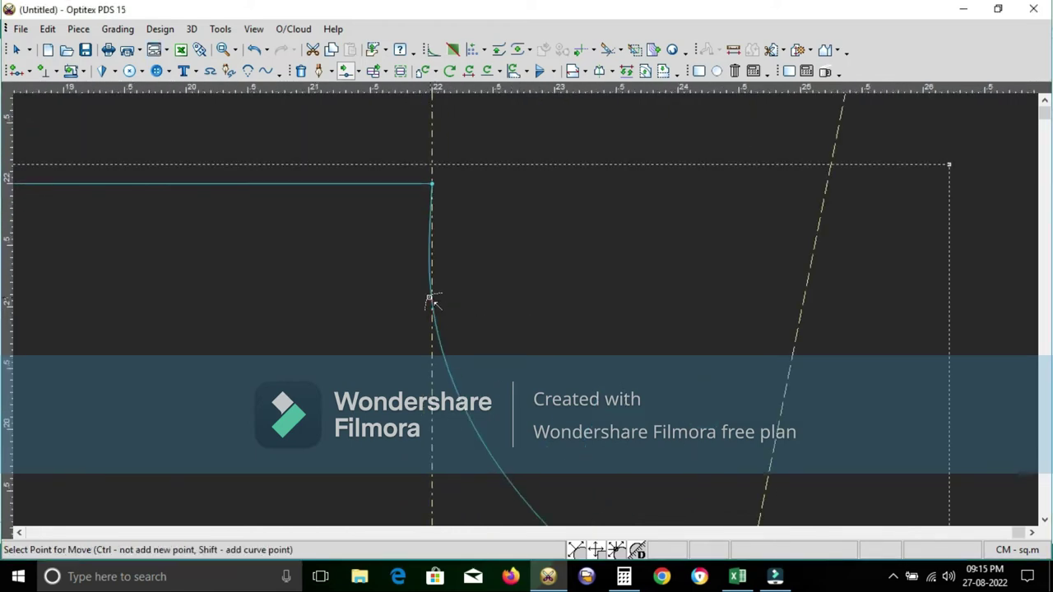
click(432, 301)
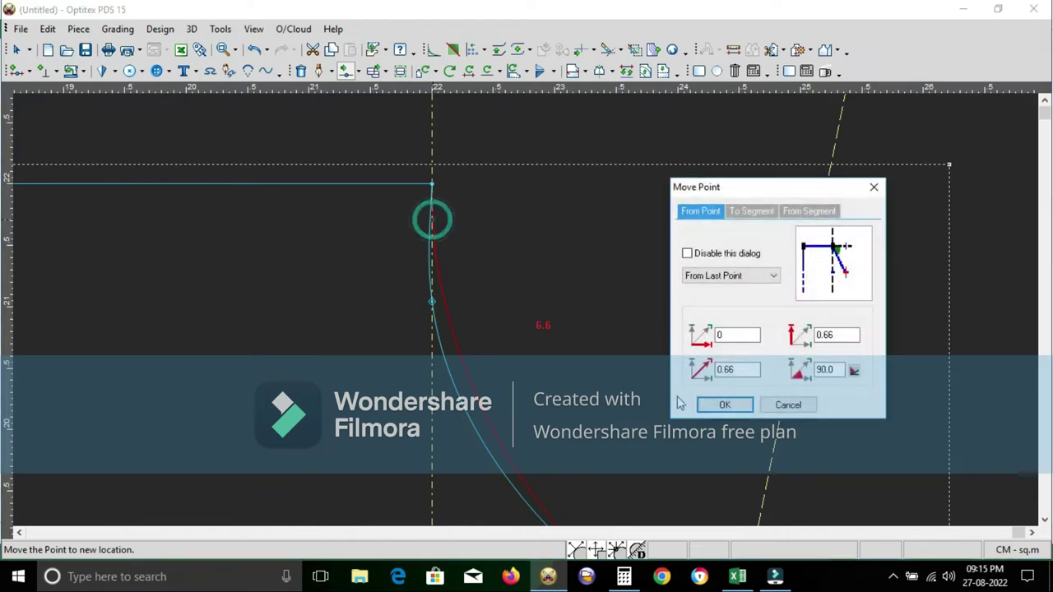
key(Return)
Shift one more curve point so the top-right curve measures 6.83.
scroll(526, 321, down, 3)
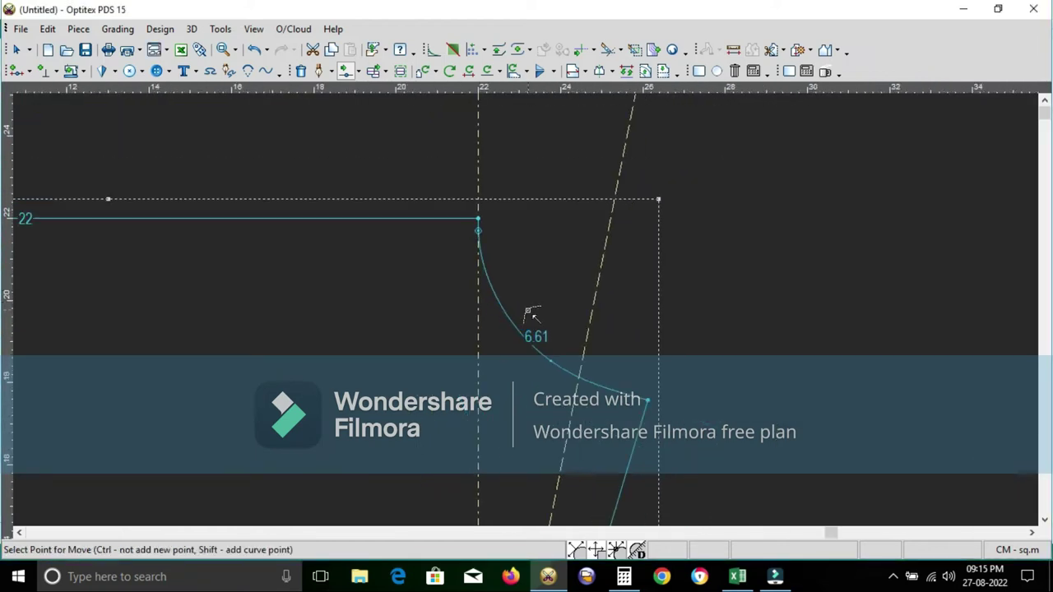
scroll(531, 313, up, 1)
click(536, 306)
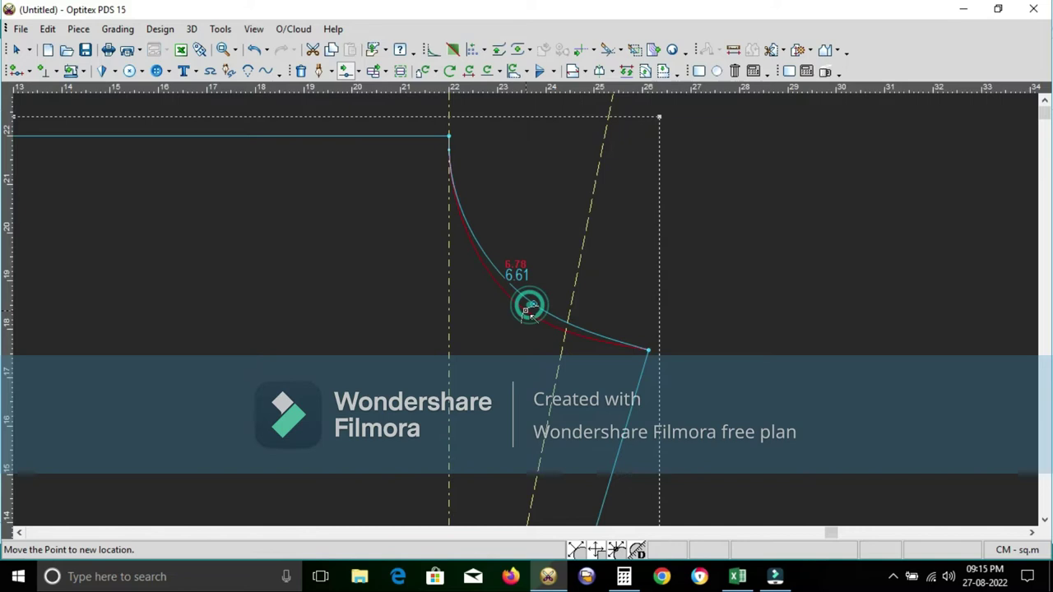
click(527, 316)
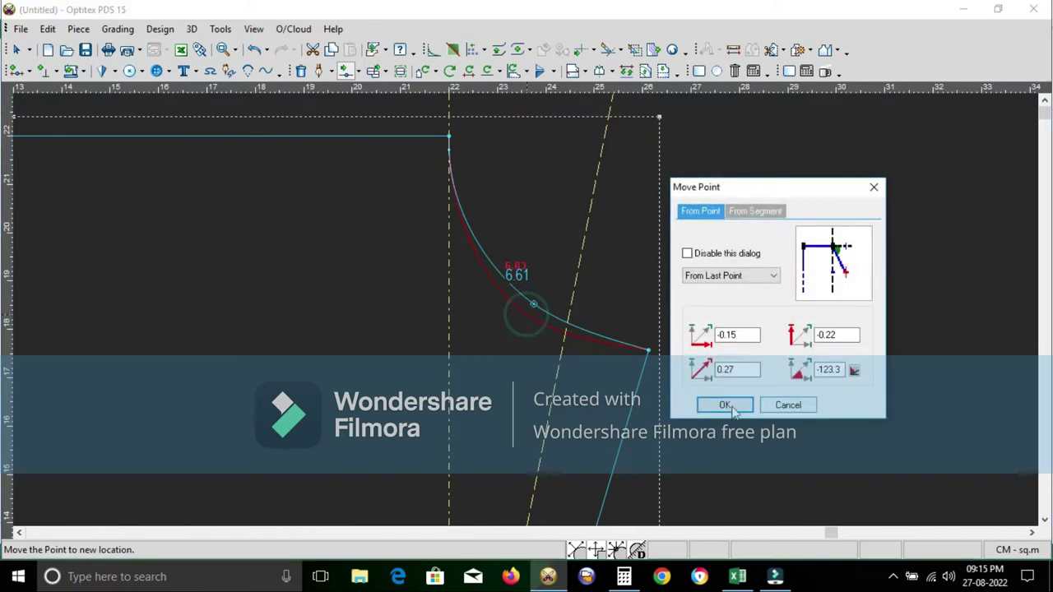
click(728, 405)
scroll(532, 312, down, 2)
scroll(531, 322, down, 2)
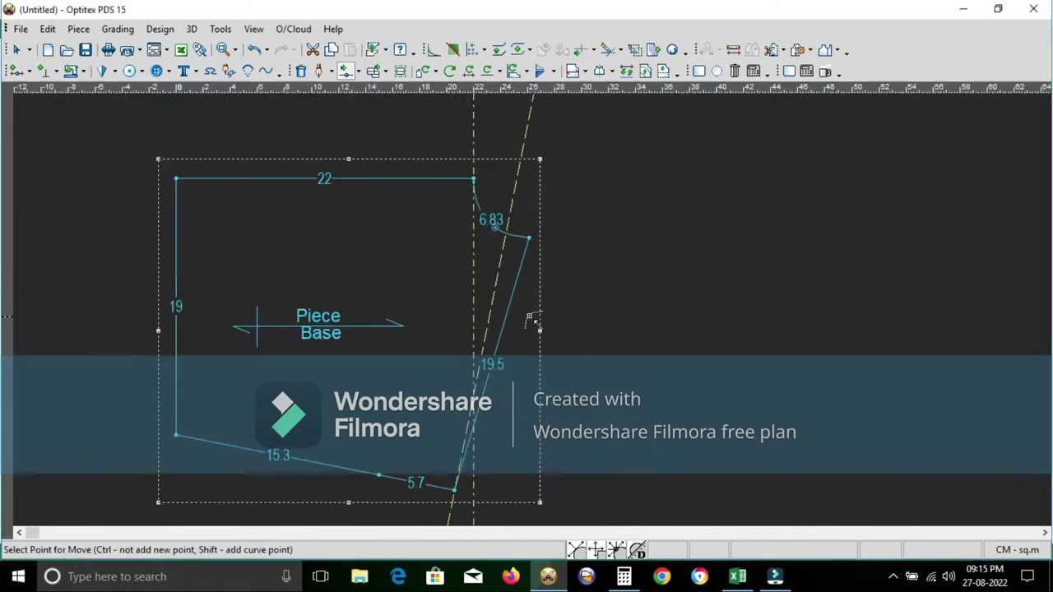
Rotate the 19.5 right edge about its bottom point by distance -0.17 (angle -0.5).
click(468, 70)
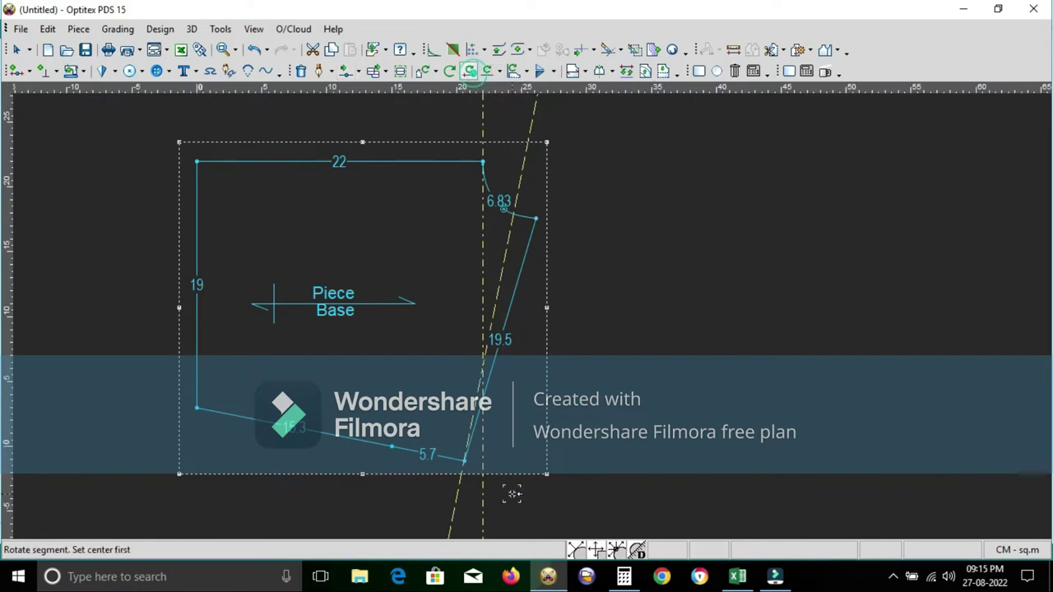
click(463, 461)
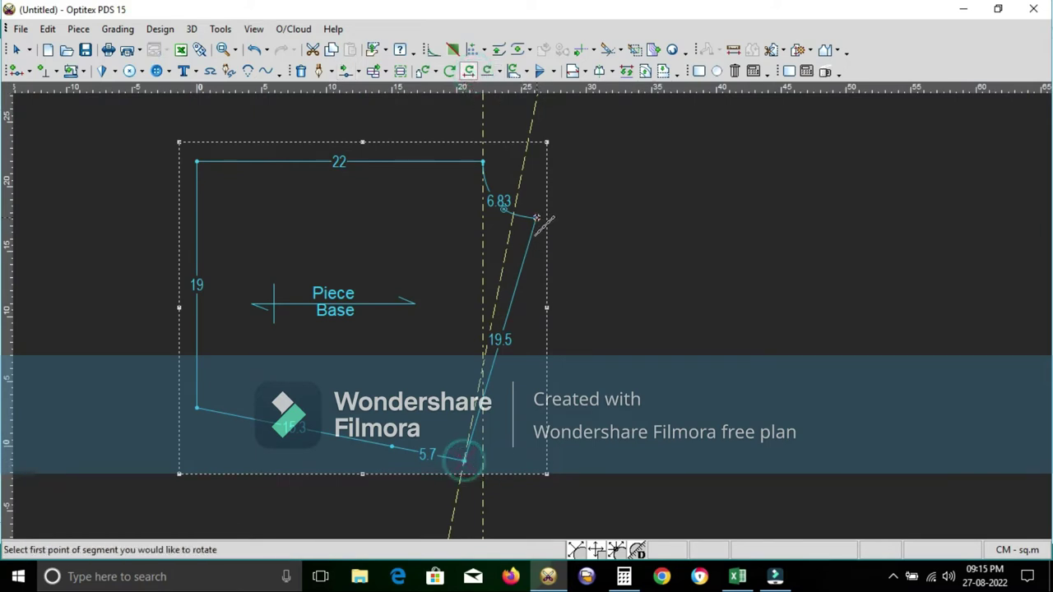
click(536, 218)
click(463, 461)
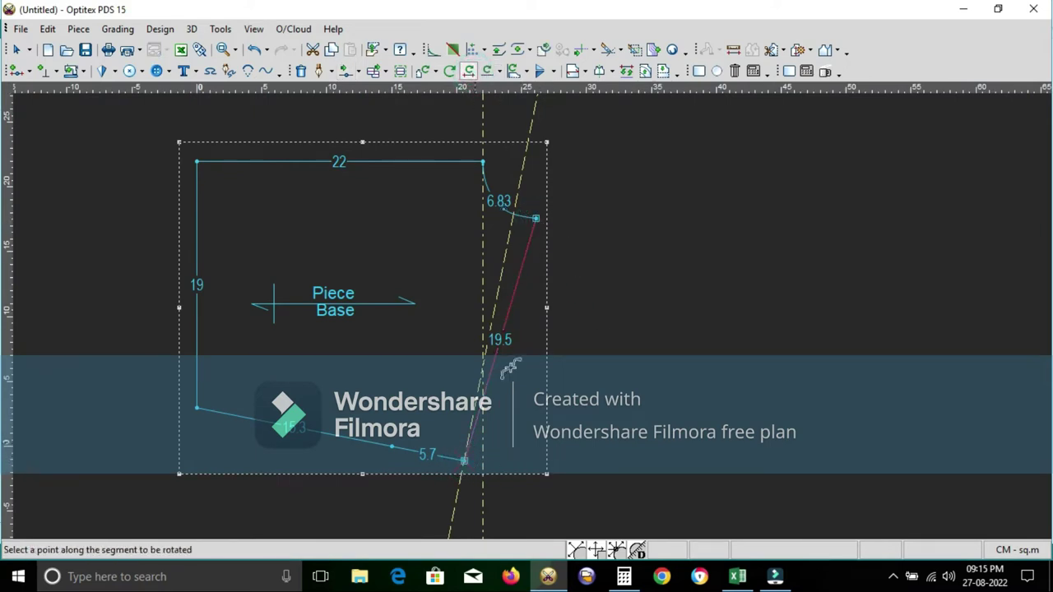
click(537, 220)
click(539, 221)
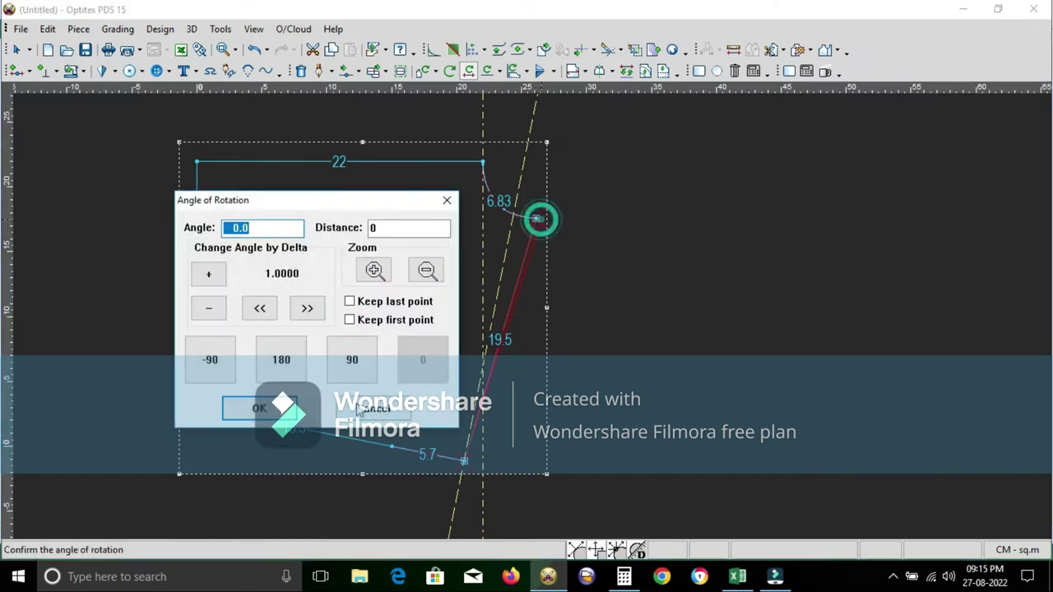
click(376, 227)
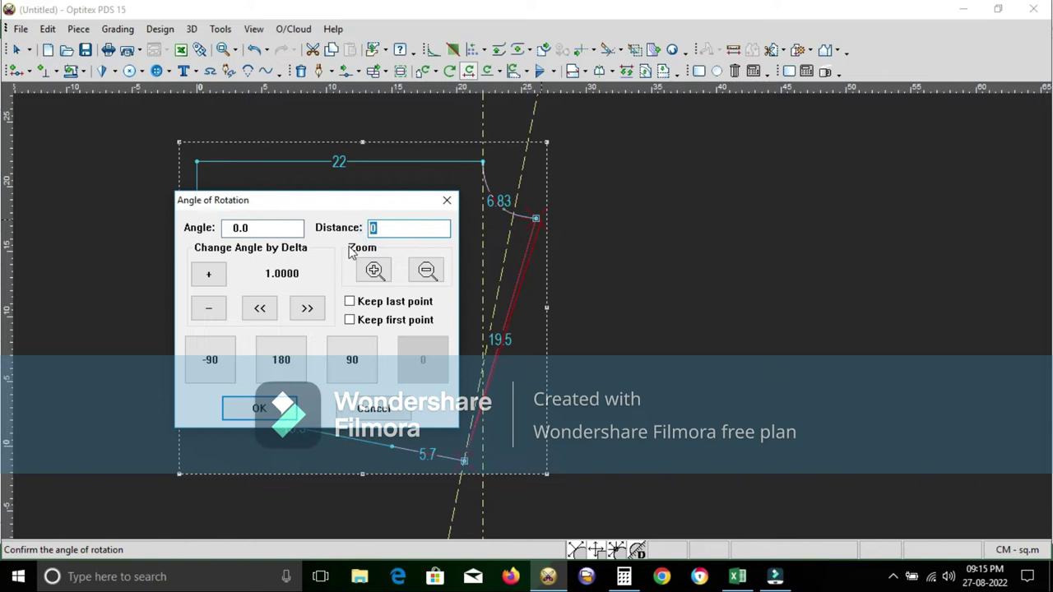
text(.17)
click(372, 229)
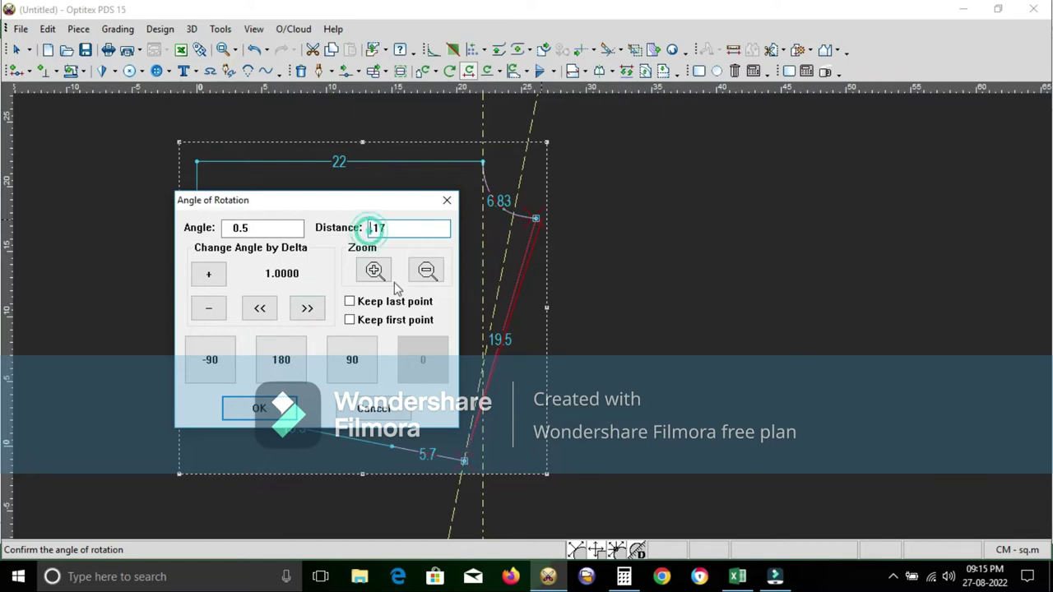
text(-)
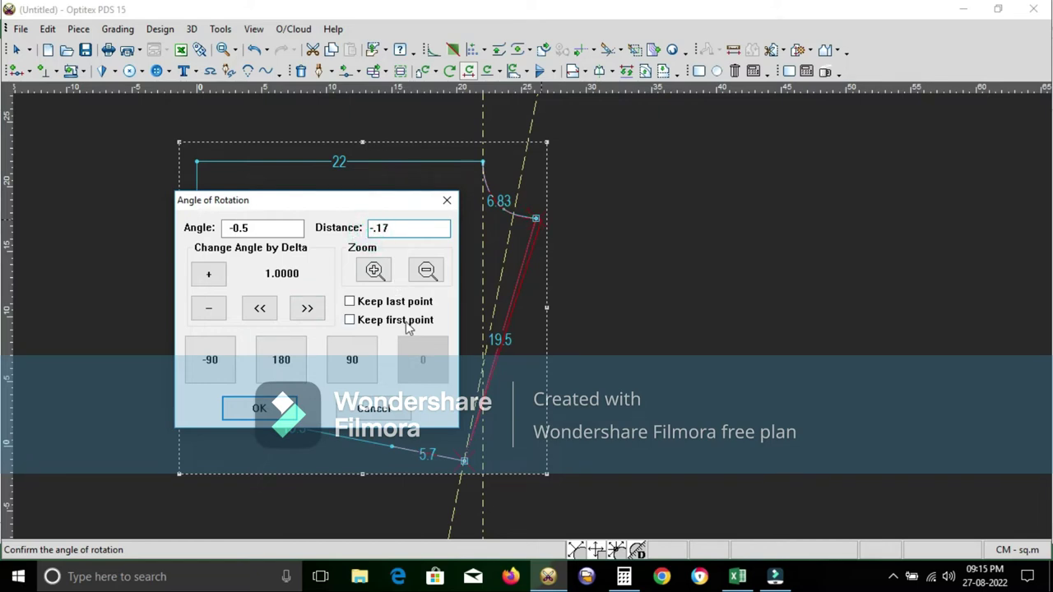
click(260, 410)
right_click(593, 172)
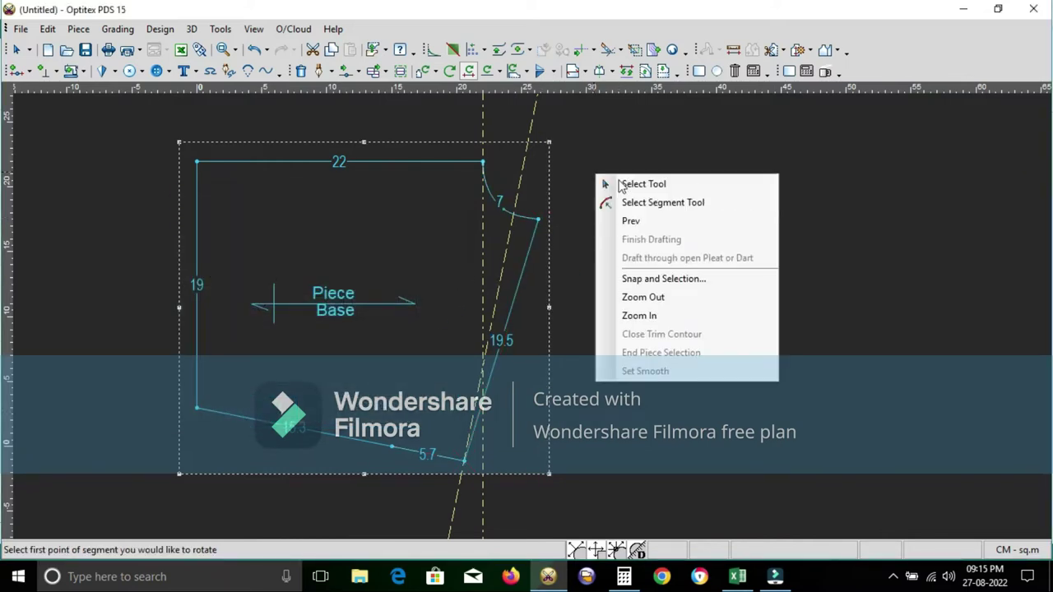
Move a point on the 19.5 right edge so it measures 19.53.
click(623, 186)
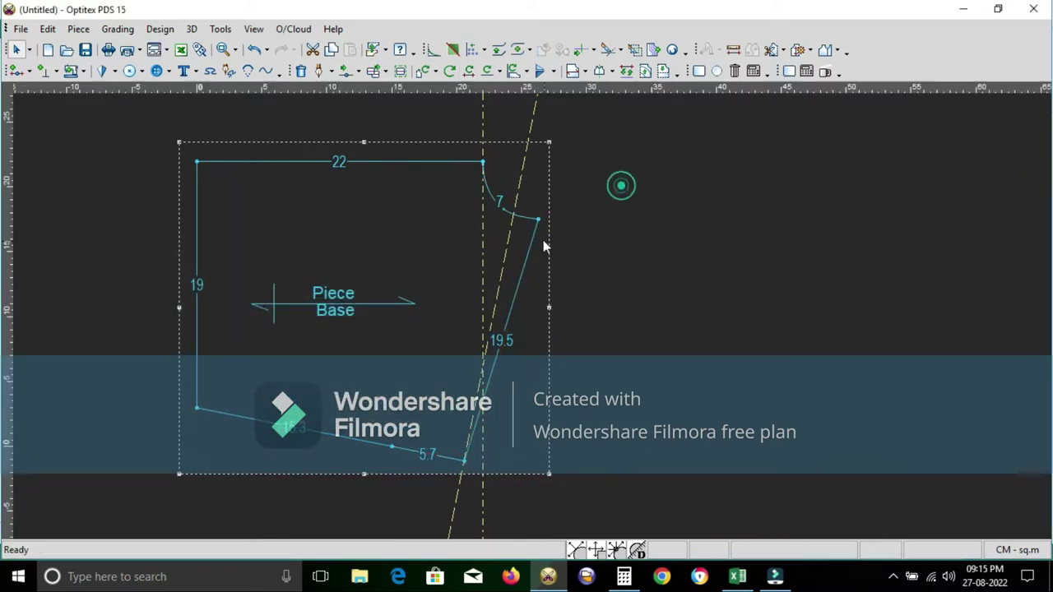
scroll(541, 280, up, 2)
scroll(520, 320, down, 3)
scroll(526, 313, up, 2)
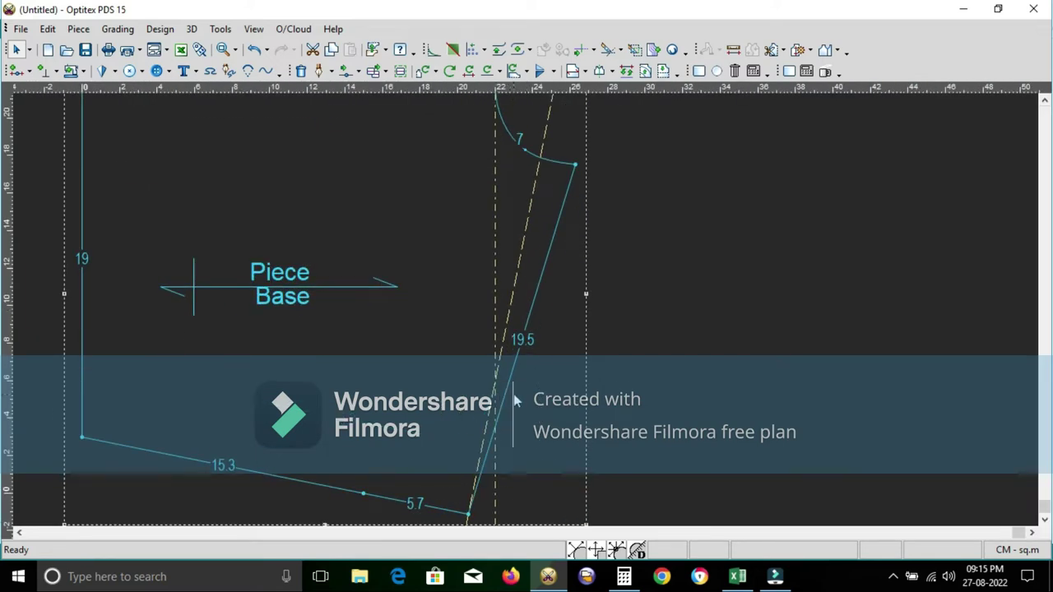
scroll(527, 329, up, 1)
key(m)
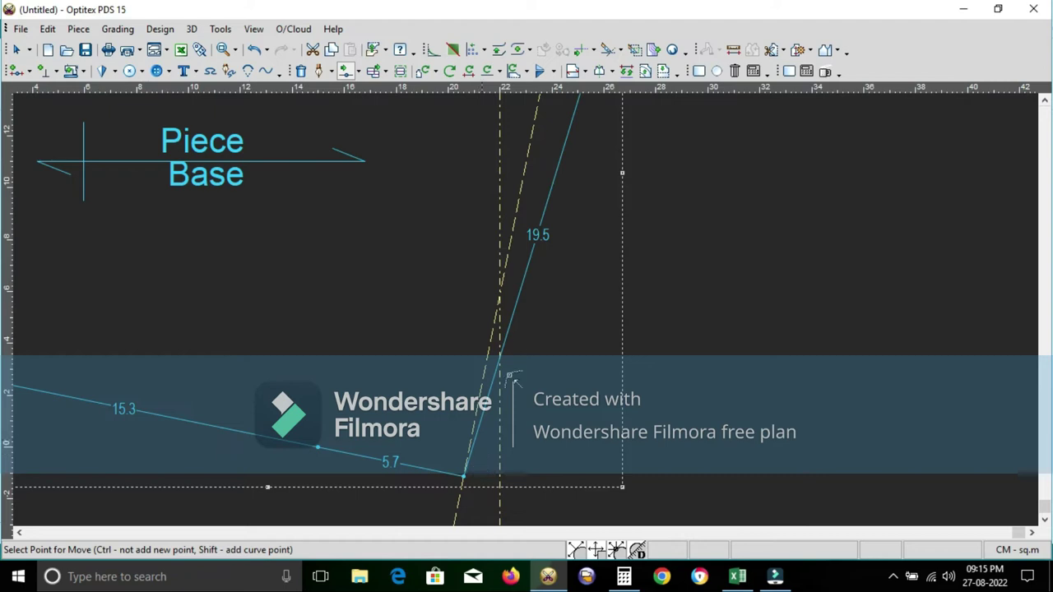
click(527, 263)
click(523, 256)
click(724, 404)
scroll(524, 236, down, 3)
scroll(524, 236, up, 1)
scroll(530, 300, up, 1)
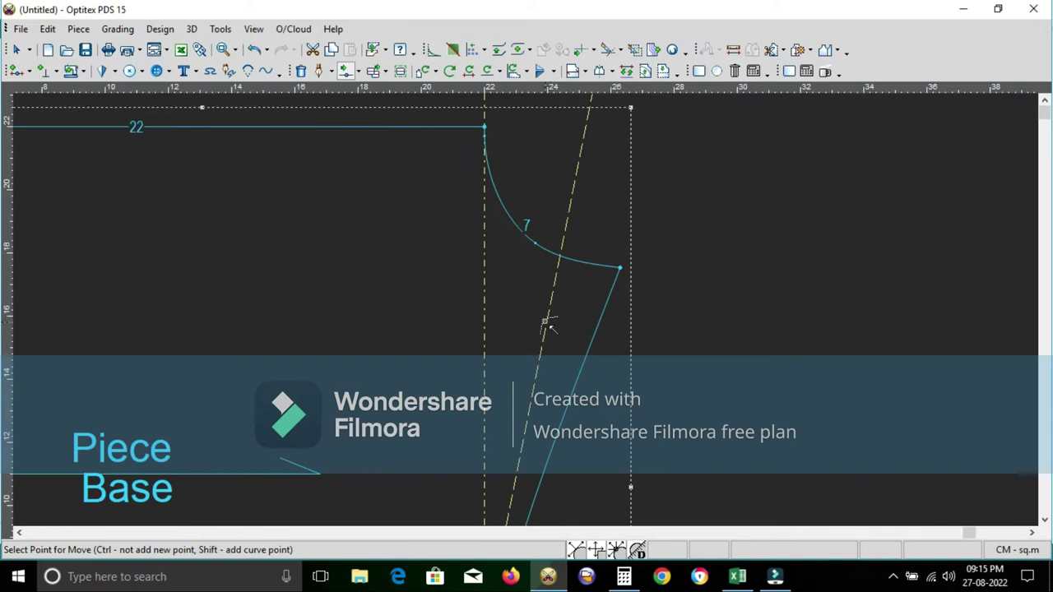
Move the middle point of the 7-long corner curve to refine its shape.
right_click(654, 217)
click(686, 227)
scroll(527, 311, down, 2)
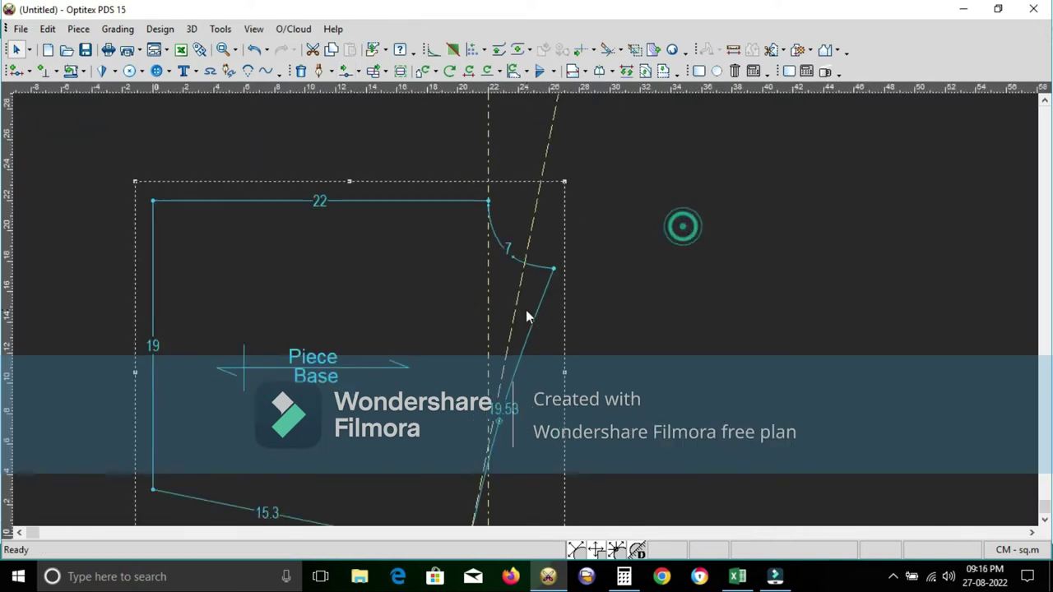
scroll(564, 263, up, 1)
scroll(541, 261, up, 1)
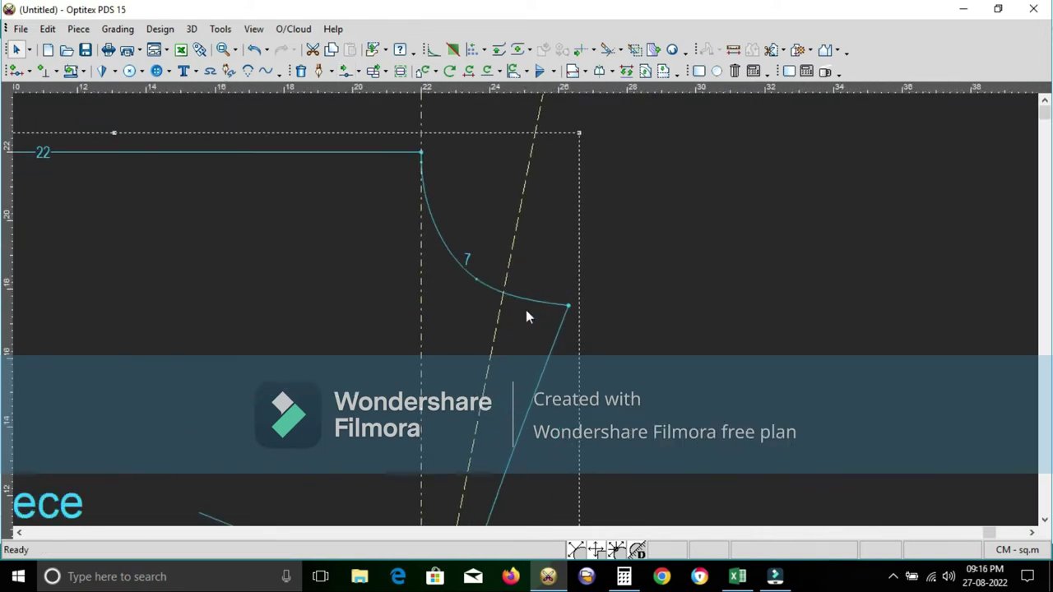
key(m)
click(482, 280)
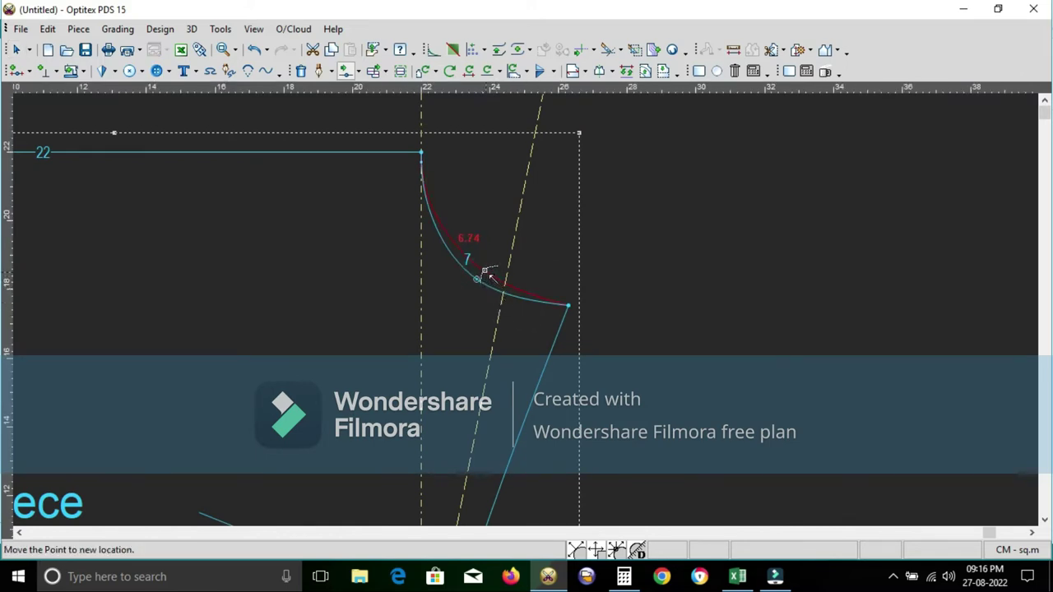
click(458, 242)
right_click(466, 255)
click(536, 295)
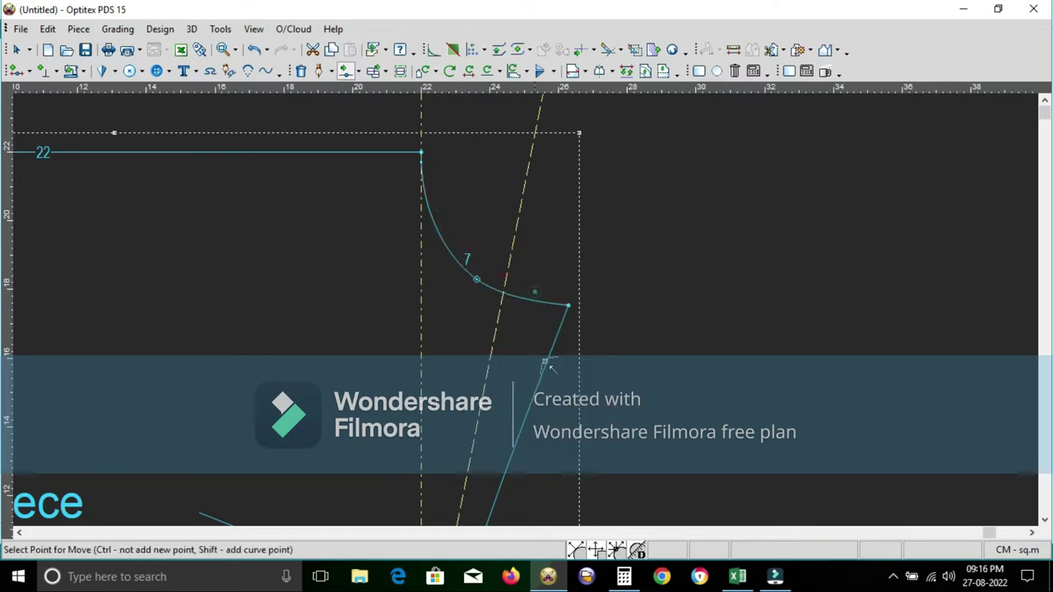
scroll(533, 292, down, 2)
scroll(533, 316, down, 1)
scroll(533, 316, down, 1)
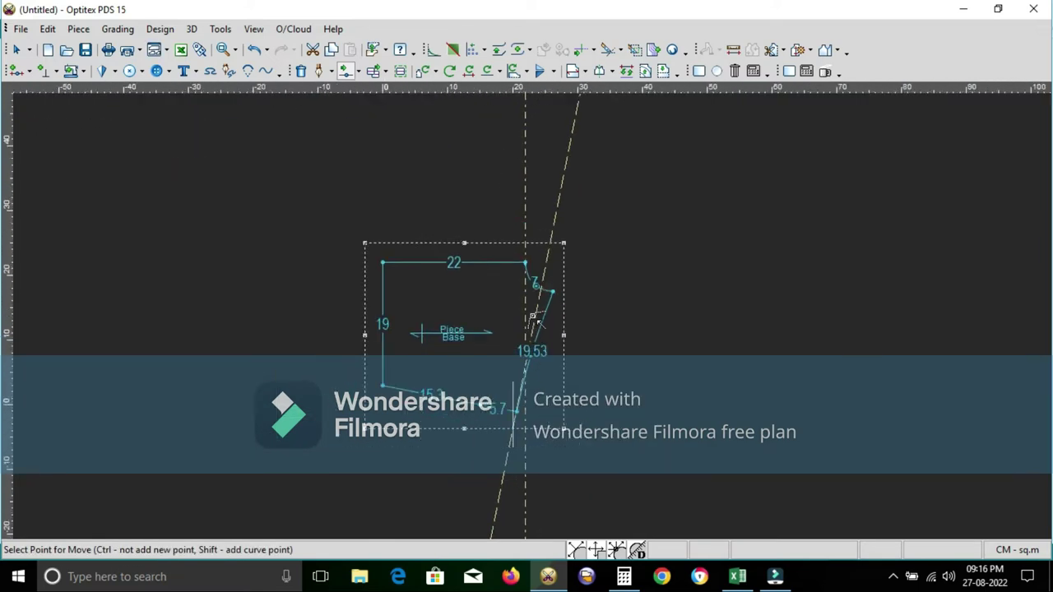
Draw a half line along the 22 top edge to mirror the piece upward.
scroll(507, 324, up, 1)
key(h)
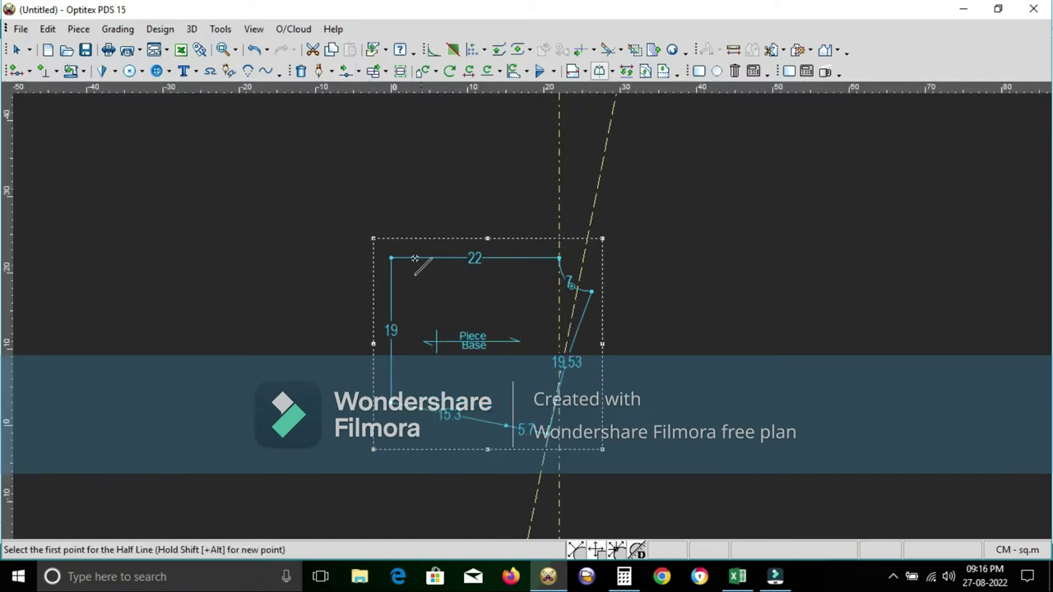
click(391, 256)
click(558, 258)
right_click(669, 249)
key(Escape)
scroll(513, 312, up, 1)
scroll(520, 312, up, 1)
scroll(525, 310, down, 2)
scroll(525, 309, up, 1)
Move a point on the corner curve, shortening it to 6.71.
key(m)
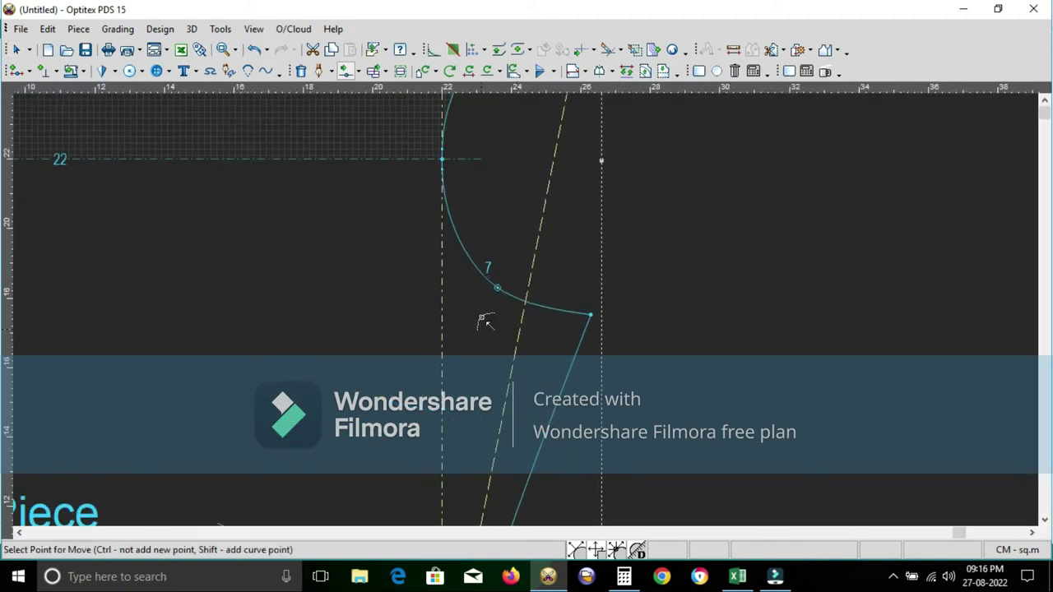
click(499, 290)
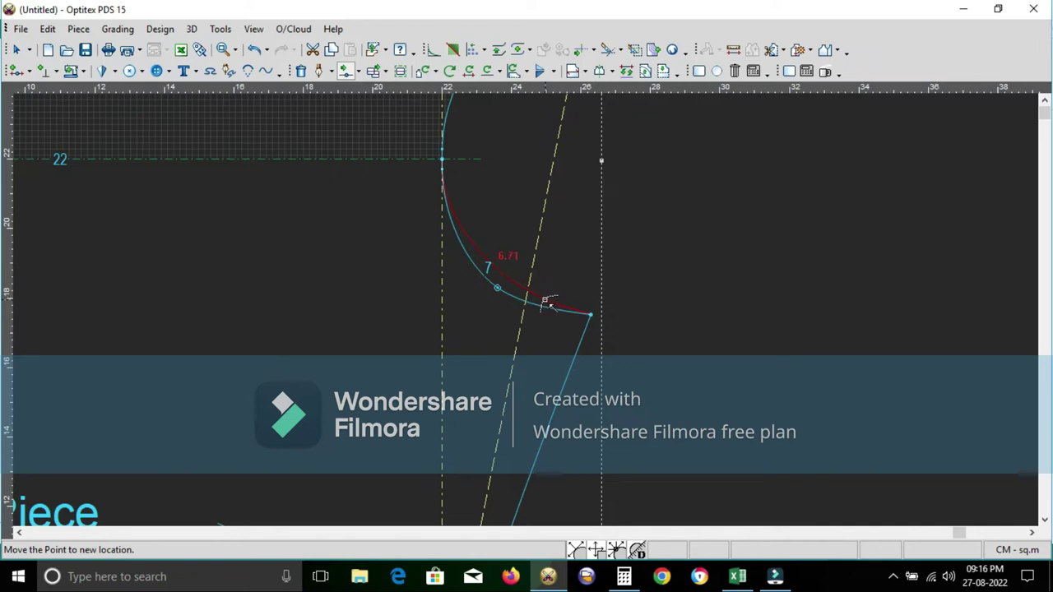
click(545, 300)
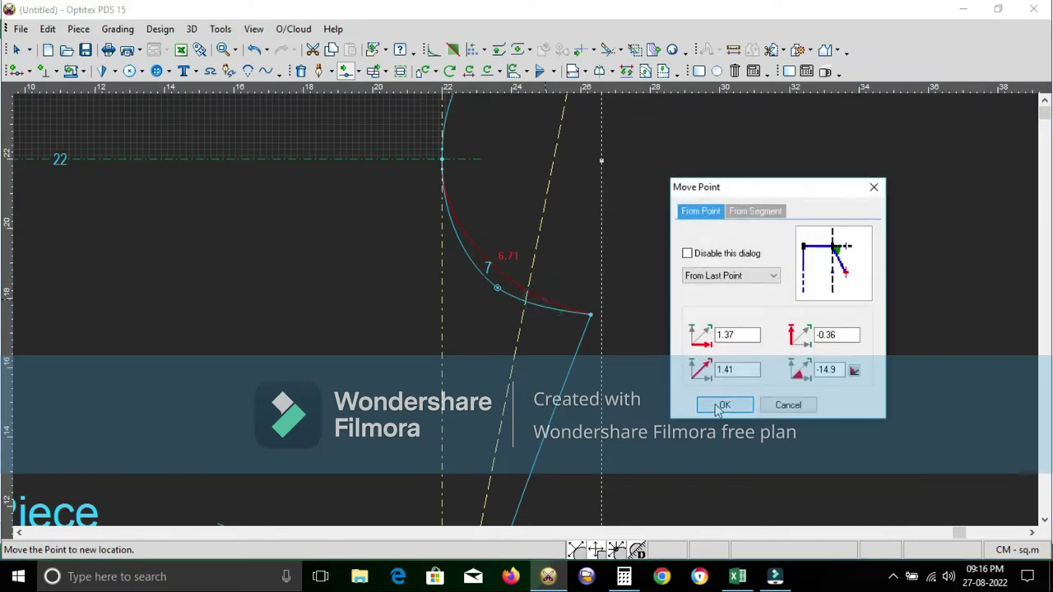
click(714, 404)
scroll(510, 220, down, 2)
scroll(518, 230, down, 1)
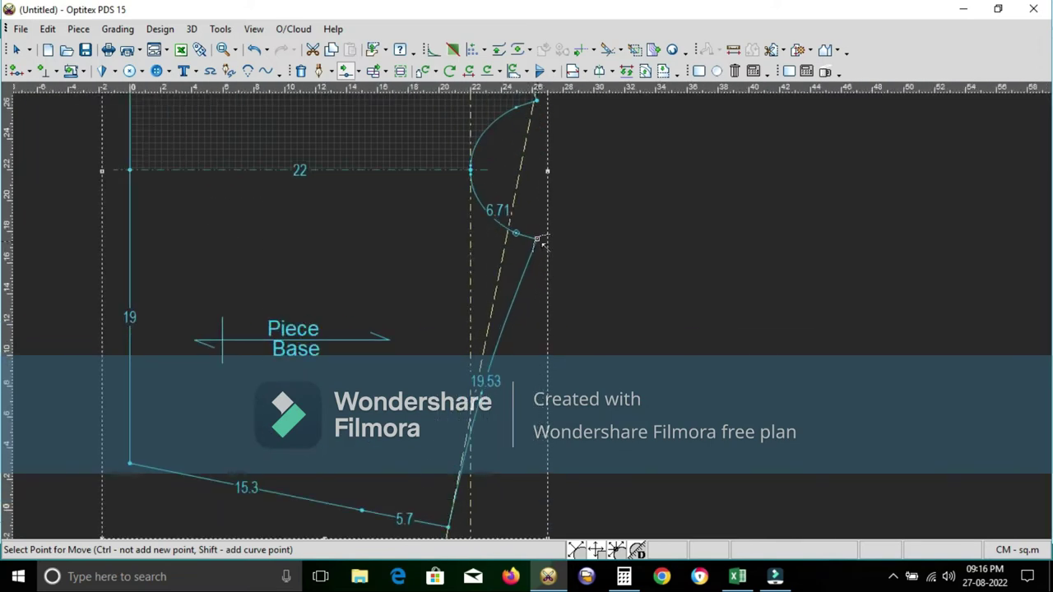
click(536, 239)
right_click(540, 241)
Rotate the 19.53 right edge about its bottom point by angle -0.9, distance -0.29.
click(526, 210)
click(569, 289)
click(468, 70)
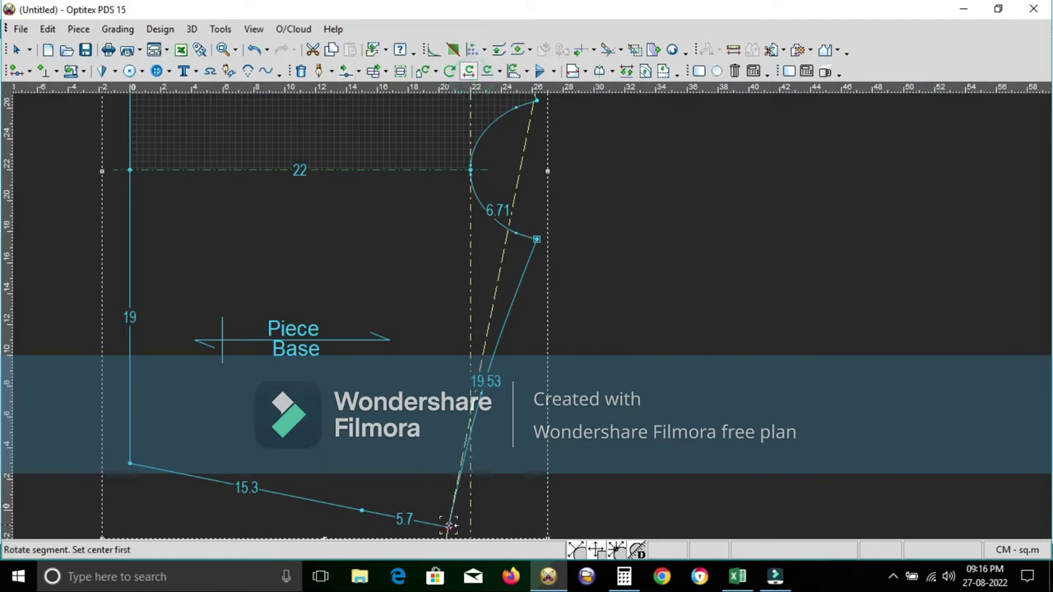
click(447, 525)
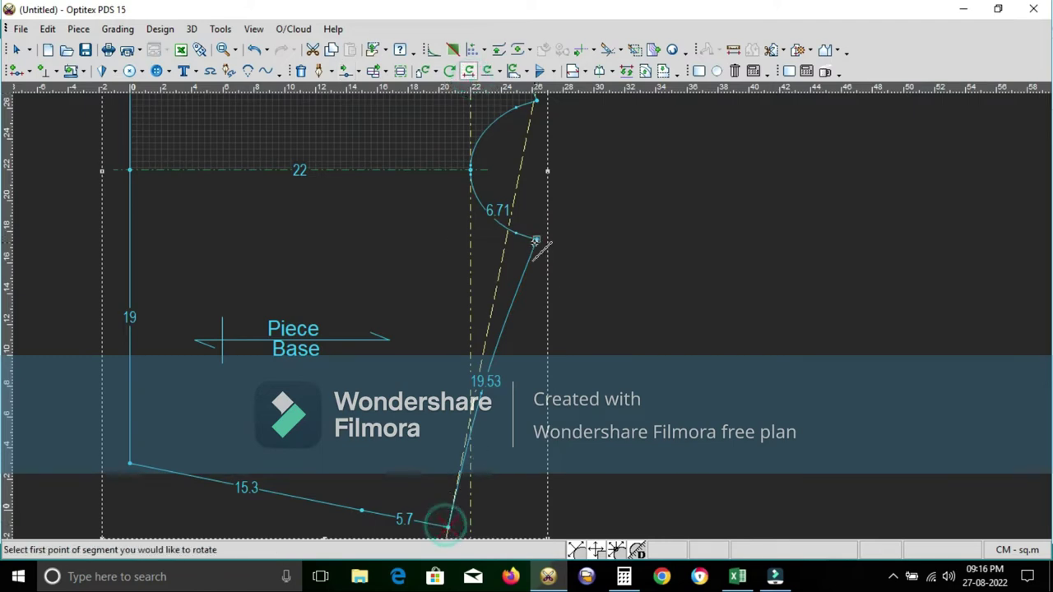
click(536, 240)
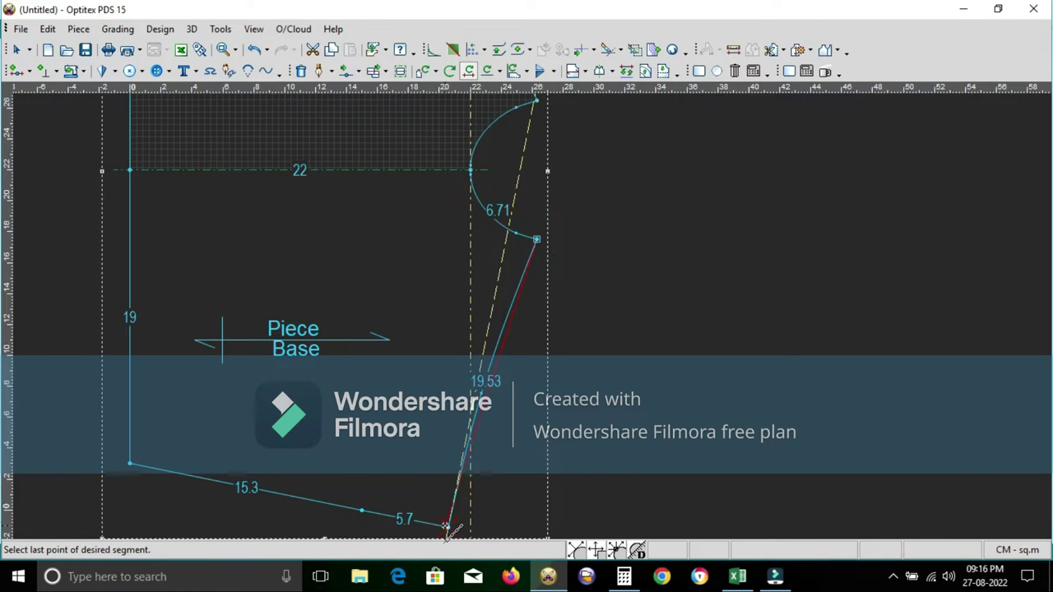
click(447, 525)
click(537, 240)
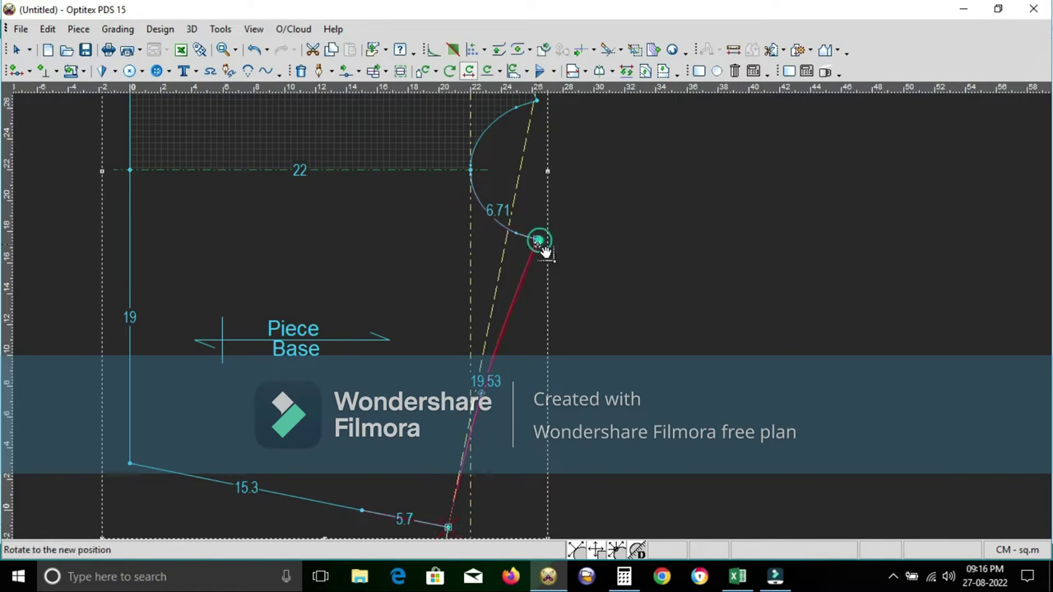
click(548, 251)
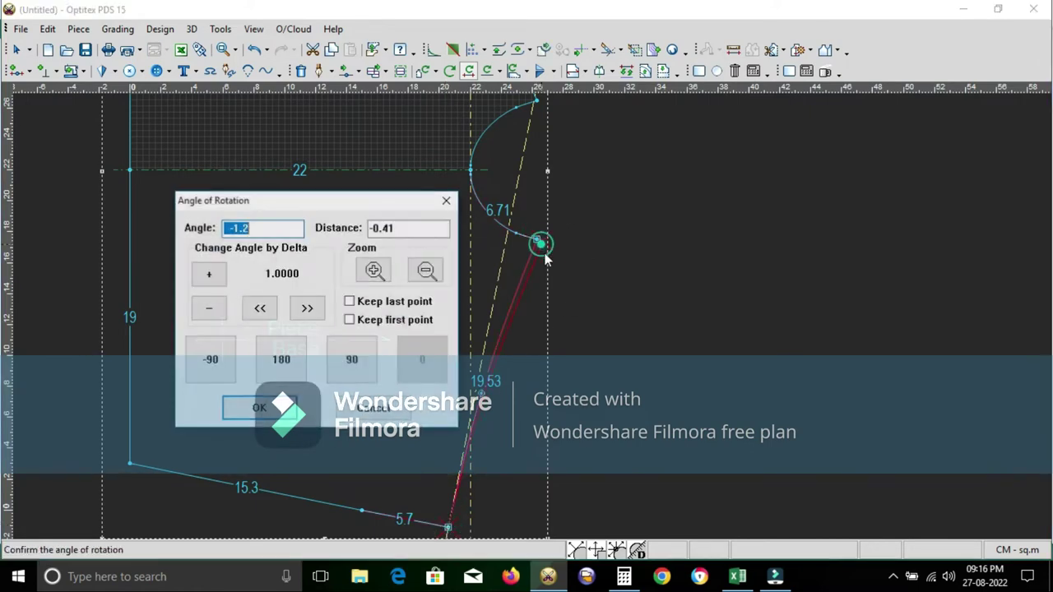
double_click(391, 228)
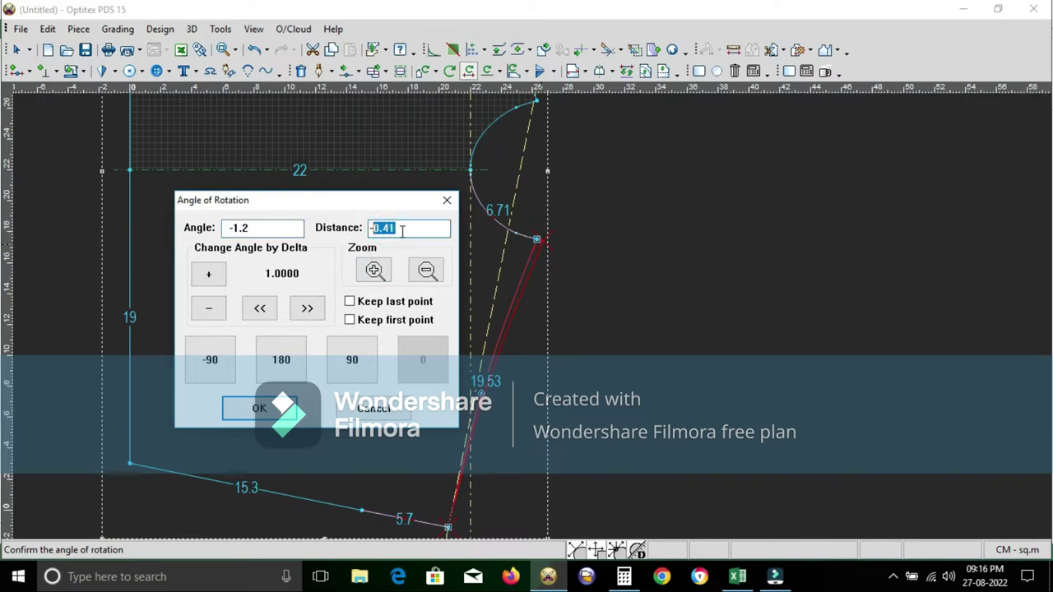
text(-0.)
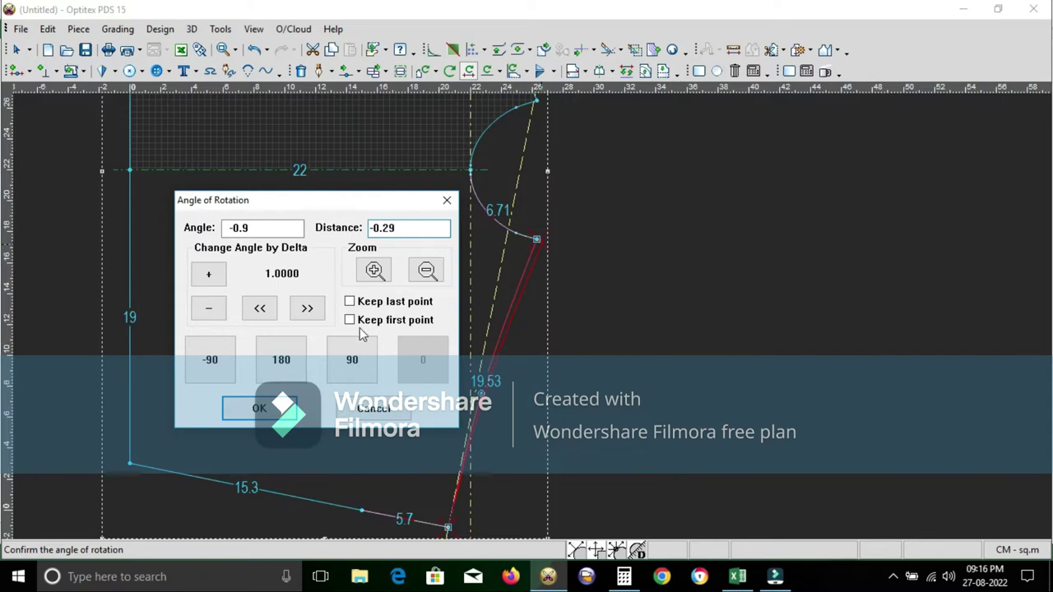
click(250, 411)
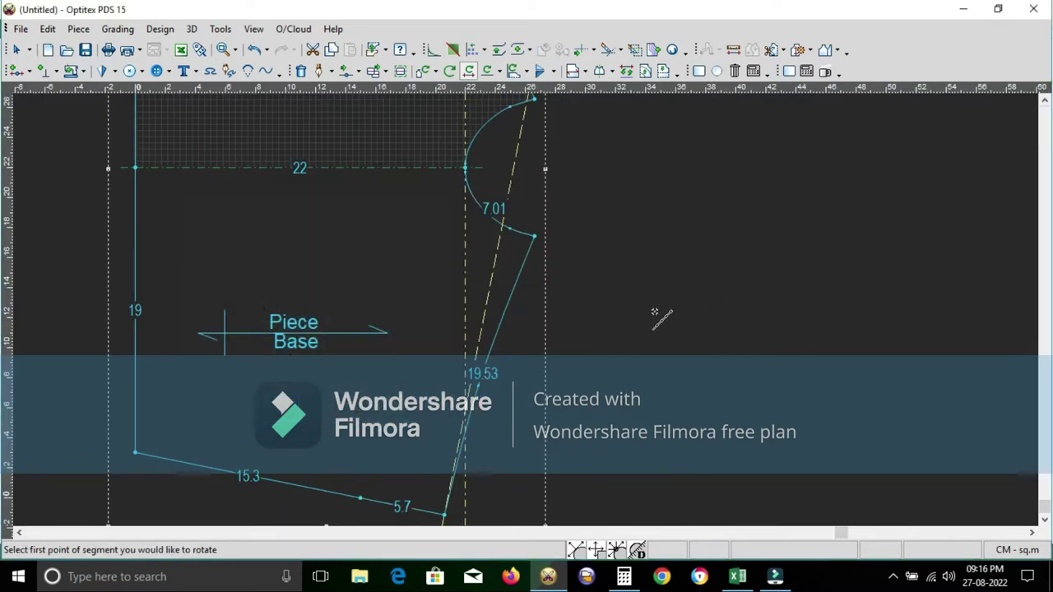
Name the pattern piece BACK in its Pieces Properties.
right_click(607, 242)
click(638, 250)
scroll(540, 317, down, 2)
scroll(543, 265, down, 1)
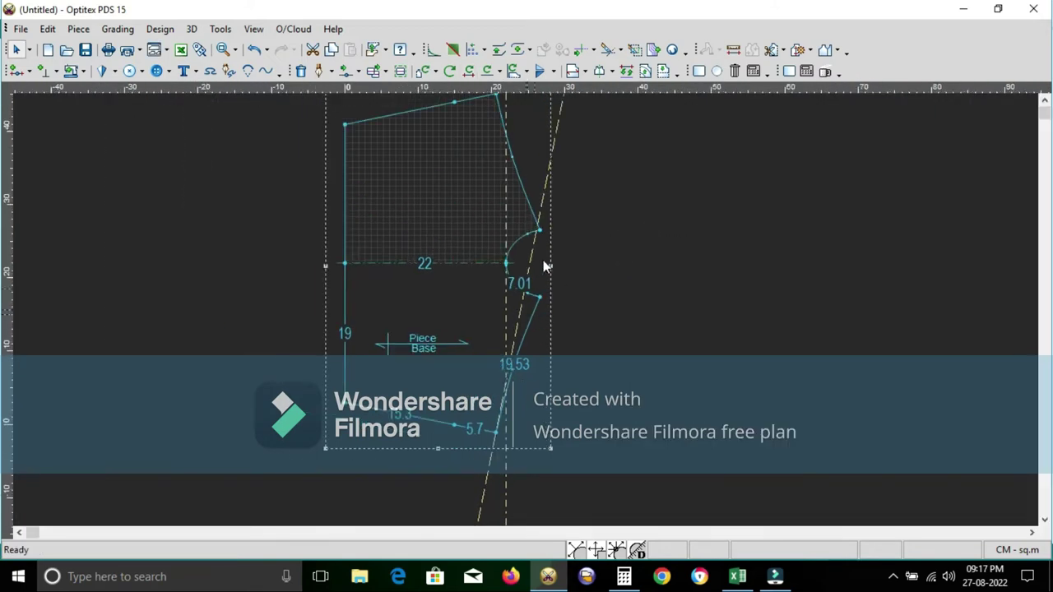
scroll(543, 262, up, 1)
scroll(528, 308, up, 1)
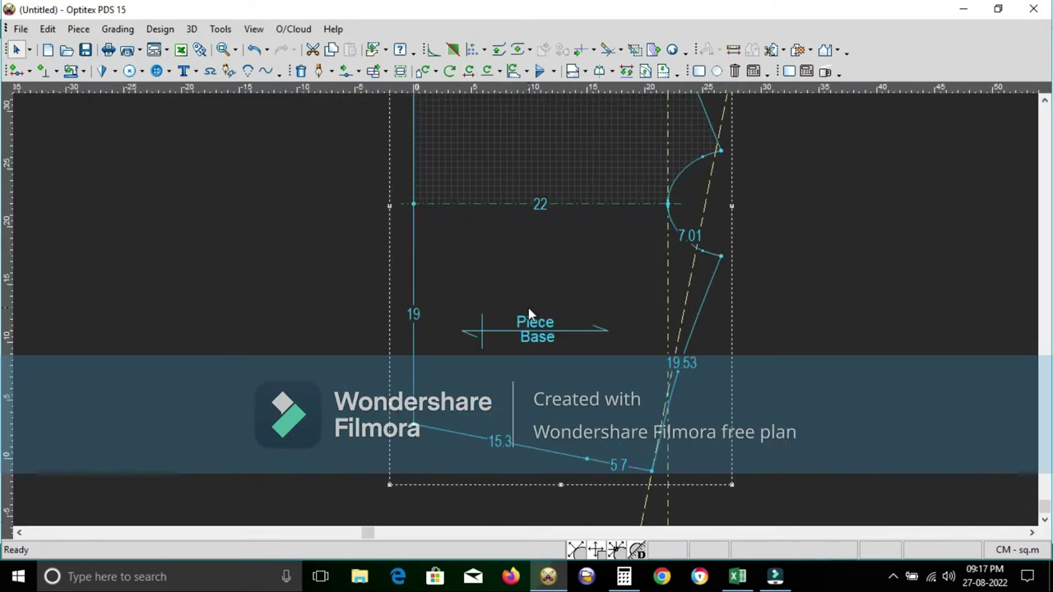
scroll(543, 303, down, 2)
double_click(553, 297)
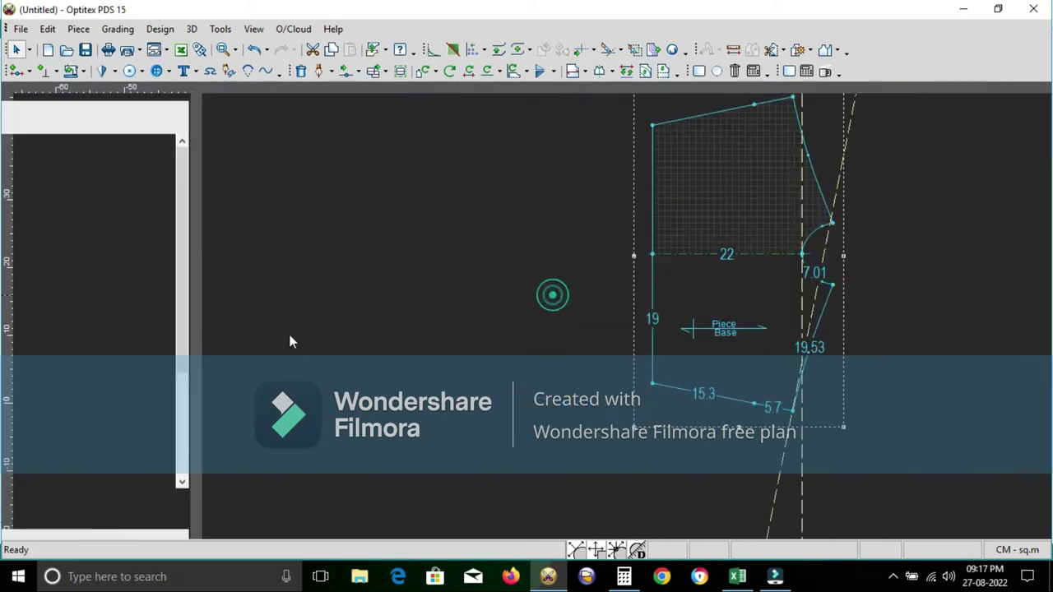
click(164, 176)
text(BACK)
key(Return)
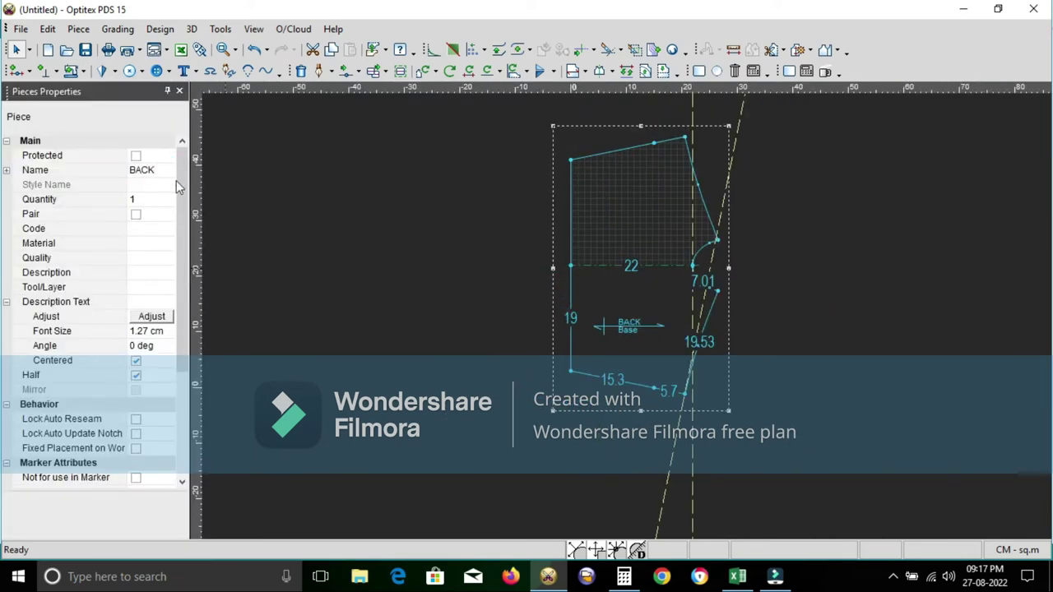
Set the piece's description to CUT 1.
click(152, 274)
text(CY)
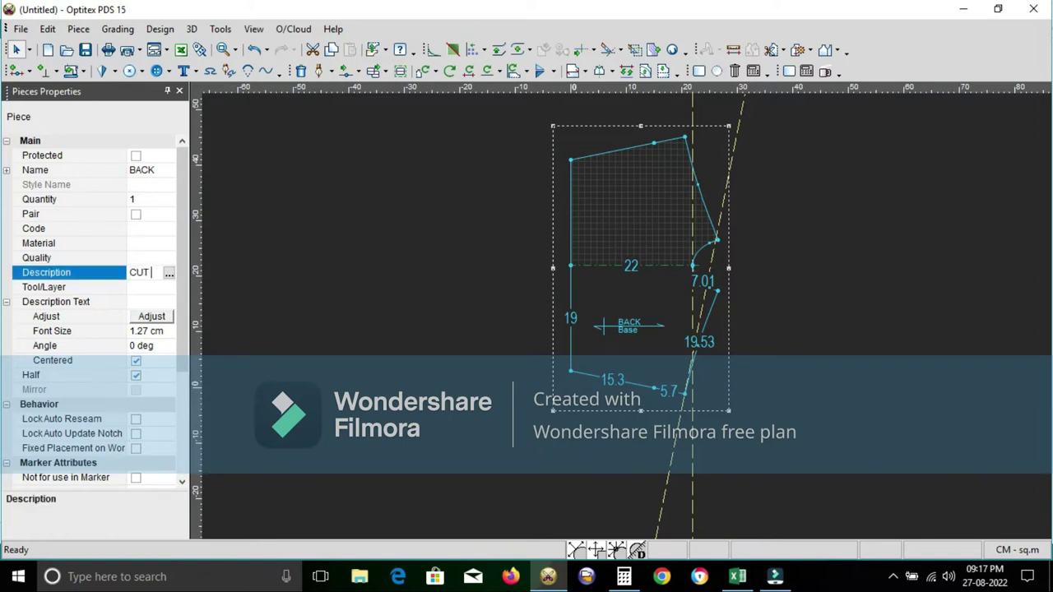
text(1)
key(Return)
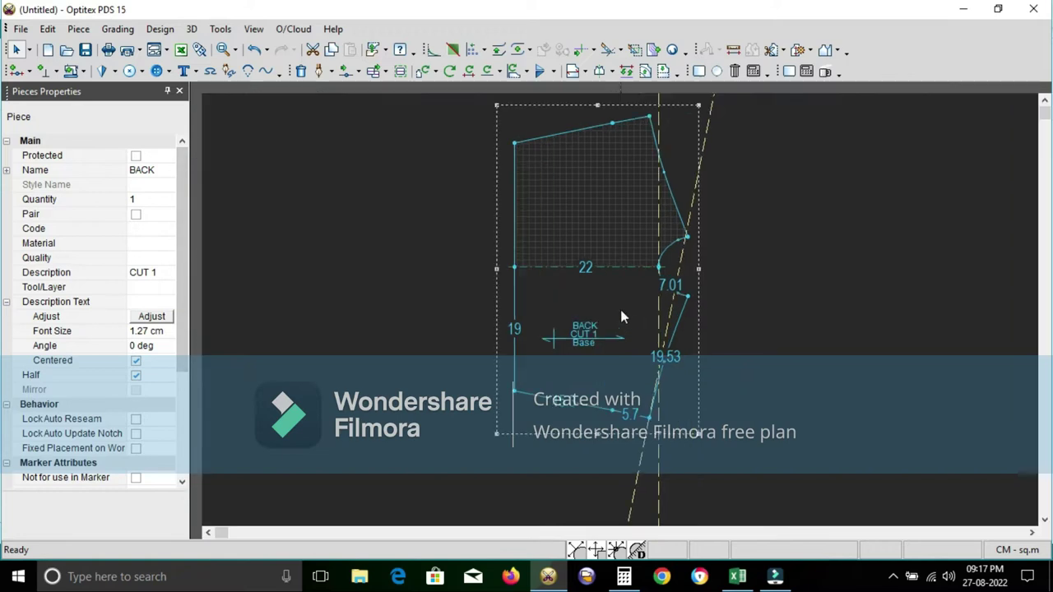
scroll(620, 309, up, 2)
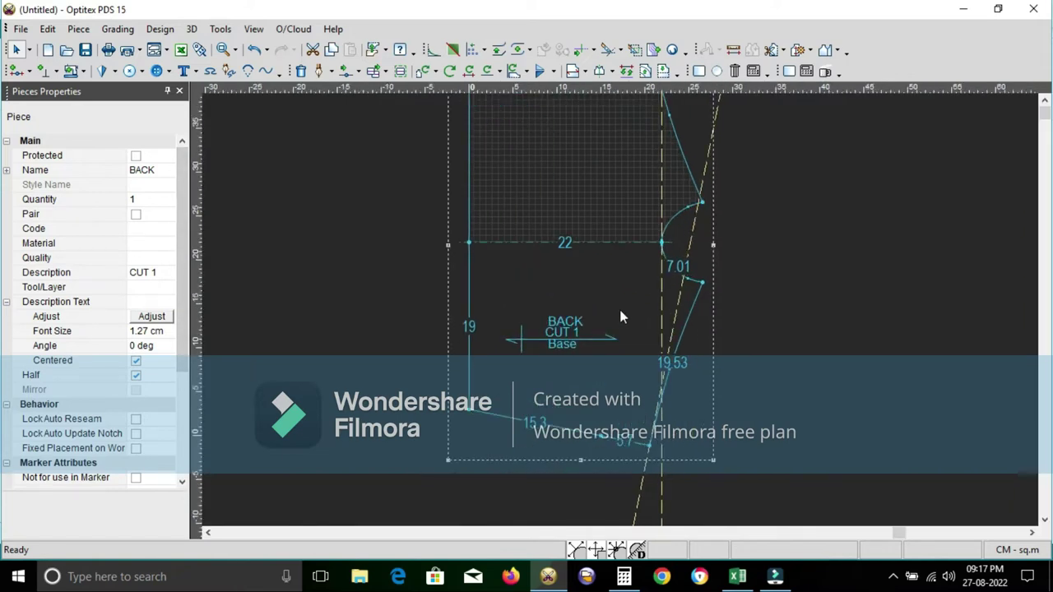
Add a 2.25 seam allowance around the BACK piece.
key(s)
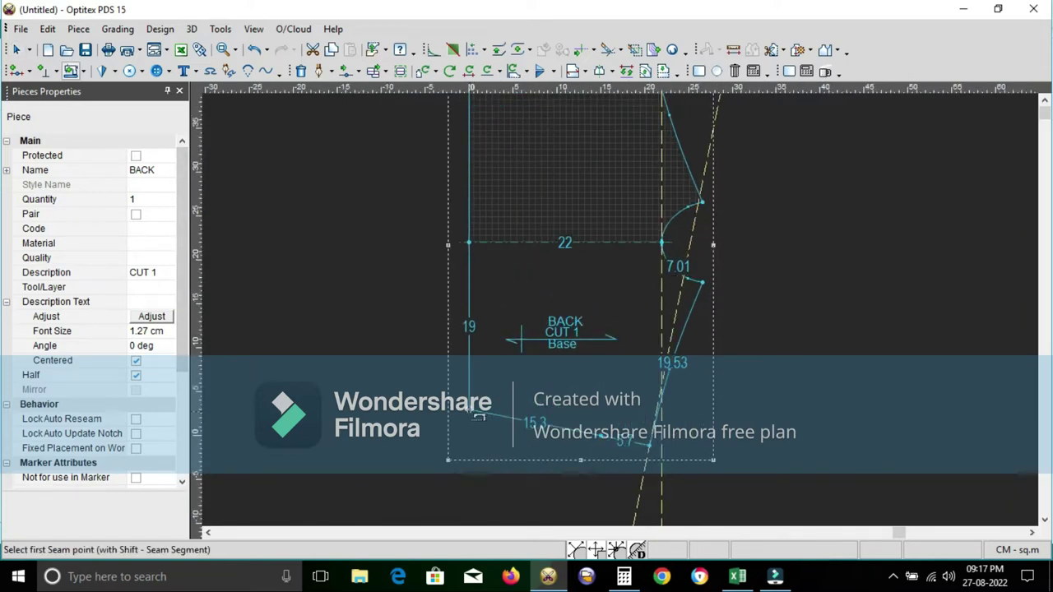
click(477, 417)
click(474, 416)
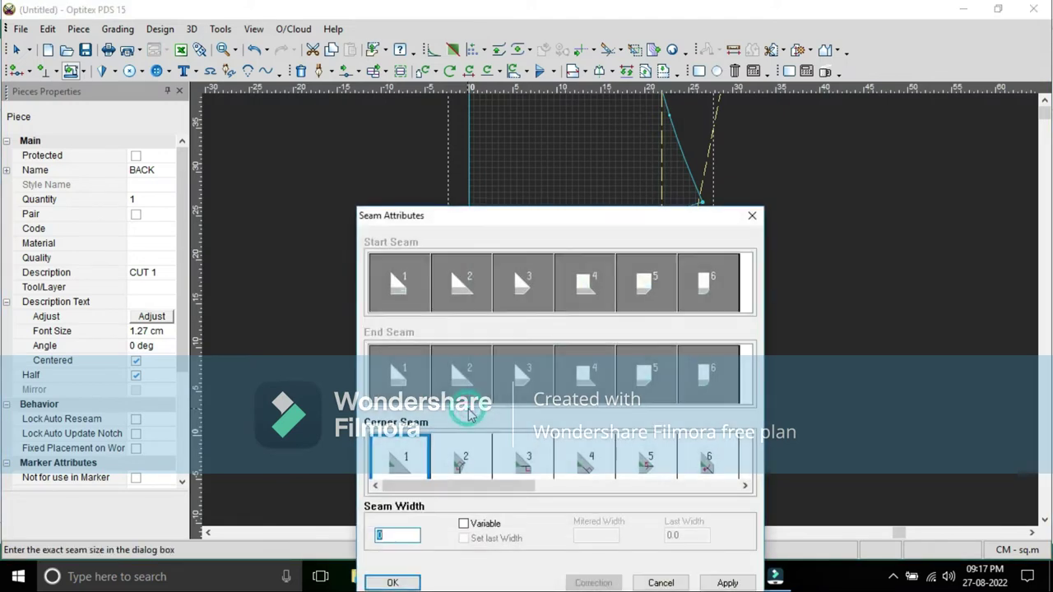
key(BackSpace)
key(Return)
scroll(642, 367, up, 1)
scroll(623, 314, up, 1)
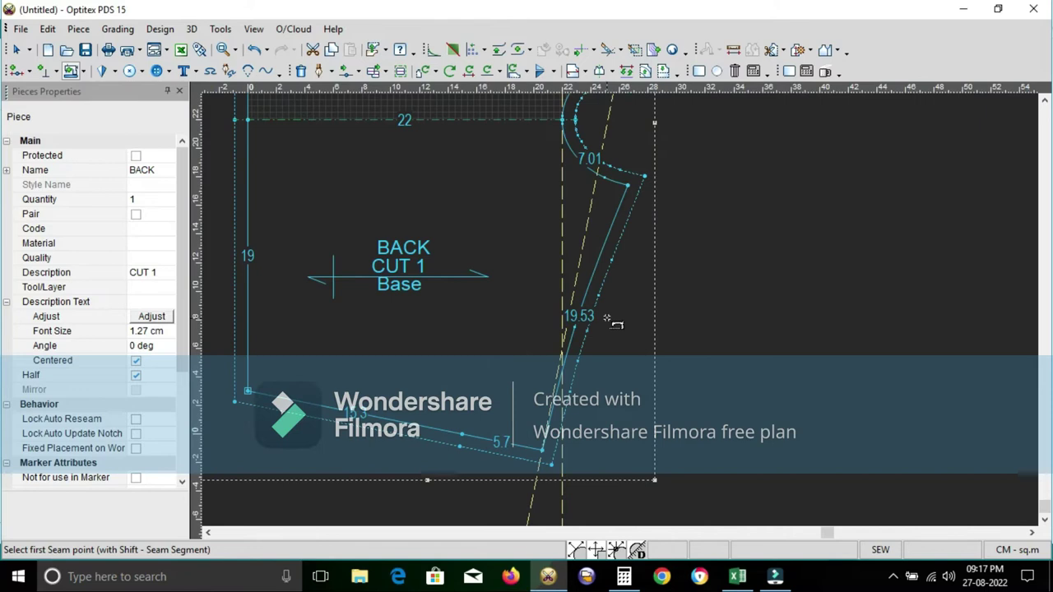
Give the curved crotch seam start corner type 5 and end corner type 6.
drag(628, 188, 543, 457)
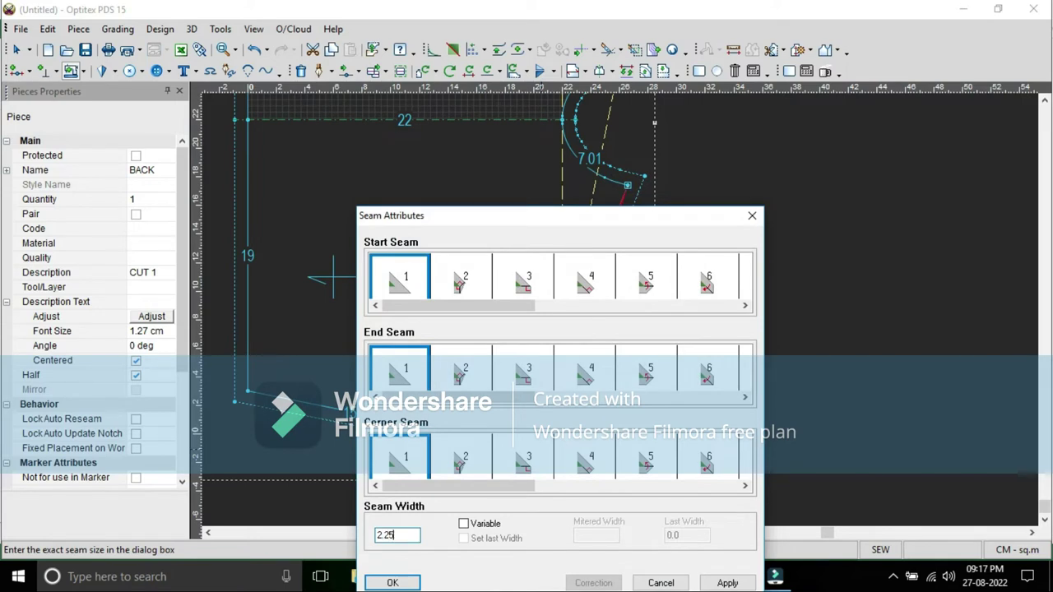
click(647, 288)
click(710, 378)
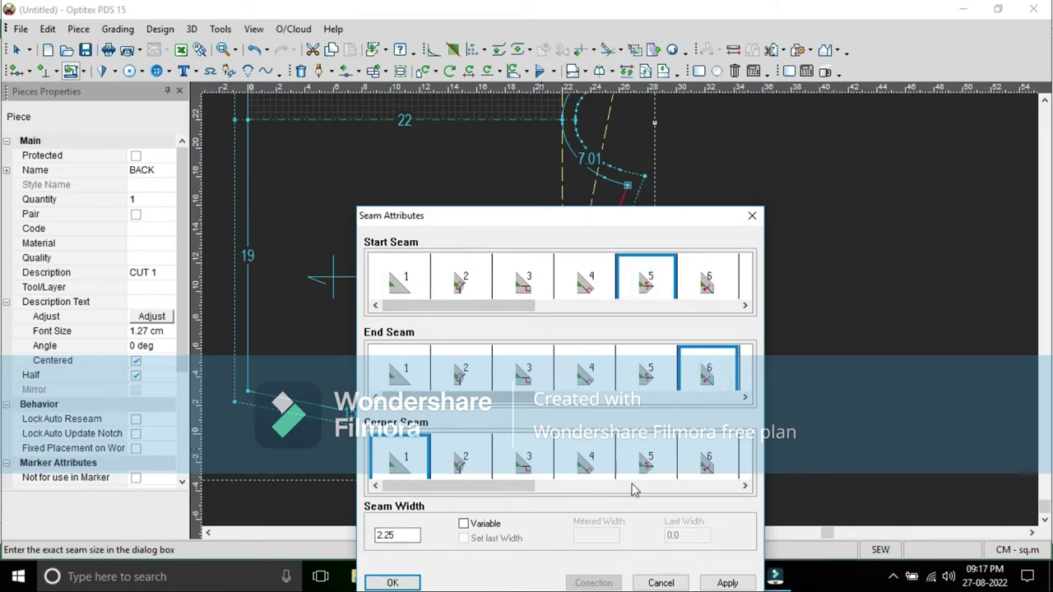
drag(586, 219, 540, 164)
click(682, 528)
mouse_move(613, 168)
mouse_down()
mouse_move(918, 210)
mouse_move(670, 275)
mouse_move(911, 252)
mouse_move(940, 184)
mouse_move(883, 173)
mouse_up()
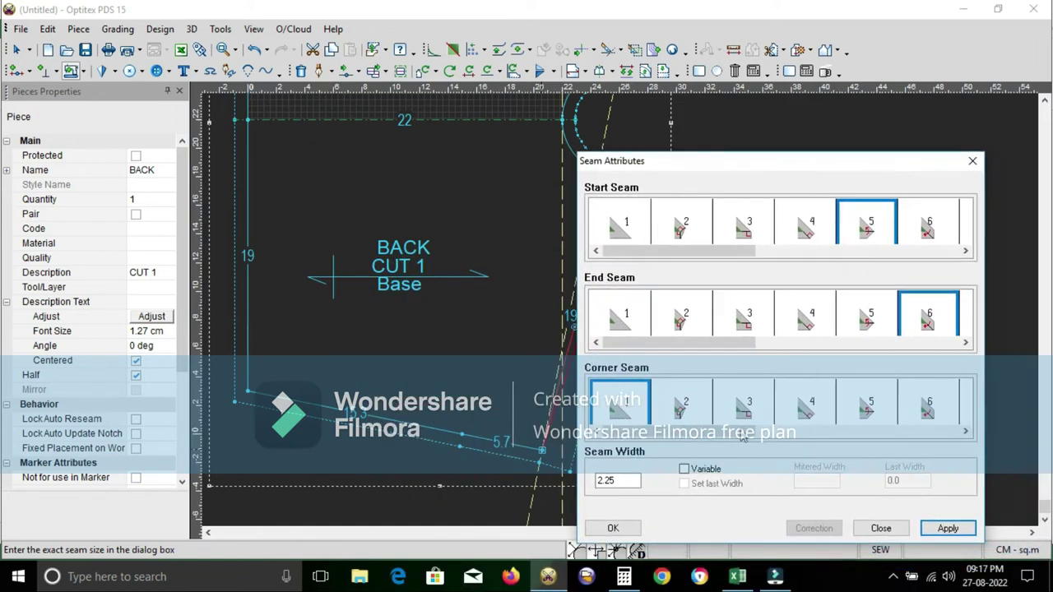
click(628, 531)
scroll(668, 409, down, 3)
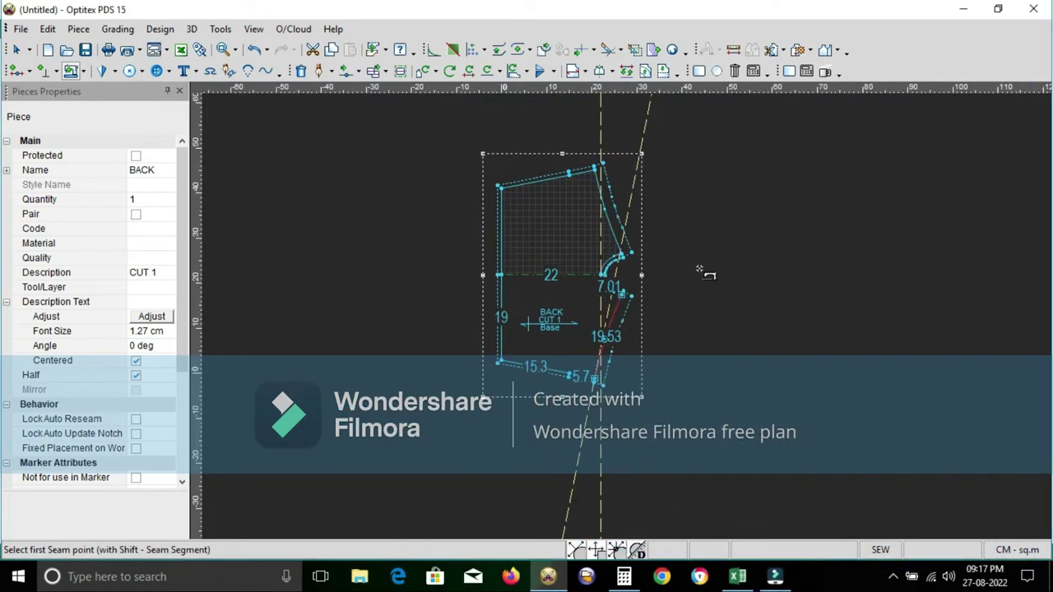
Add a FOLD text label to the BACK piece.
right_click(700, 230)
click(732, 239)
scroll(623, 308, up, 3)
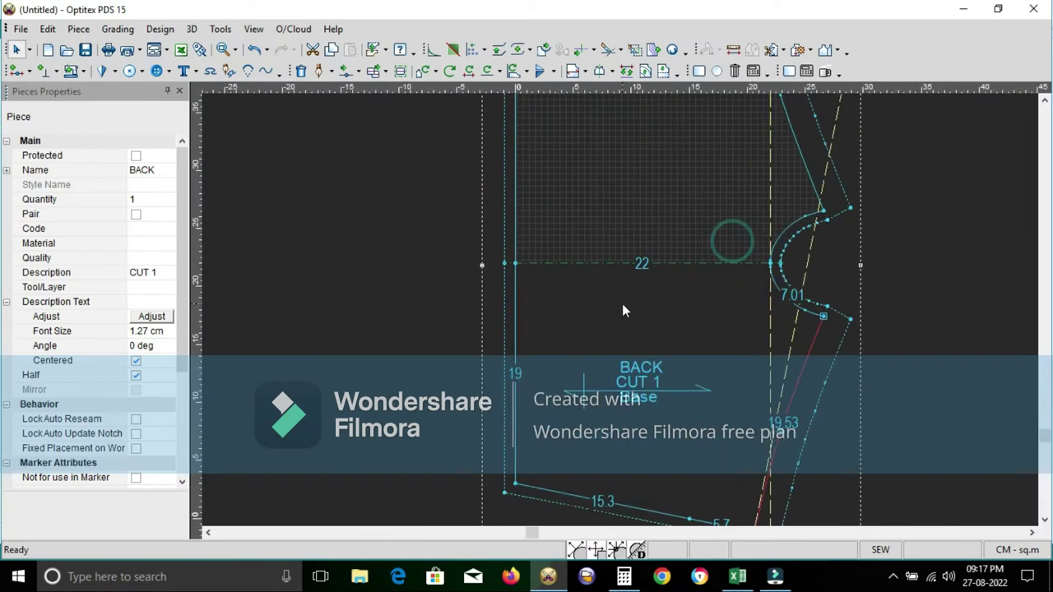
key(t)
click(618, 258)
text(FOLD)
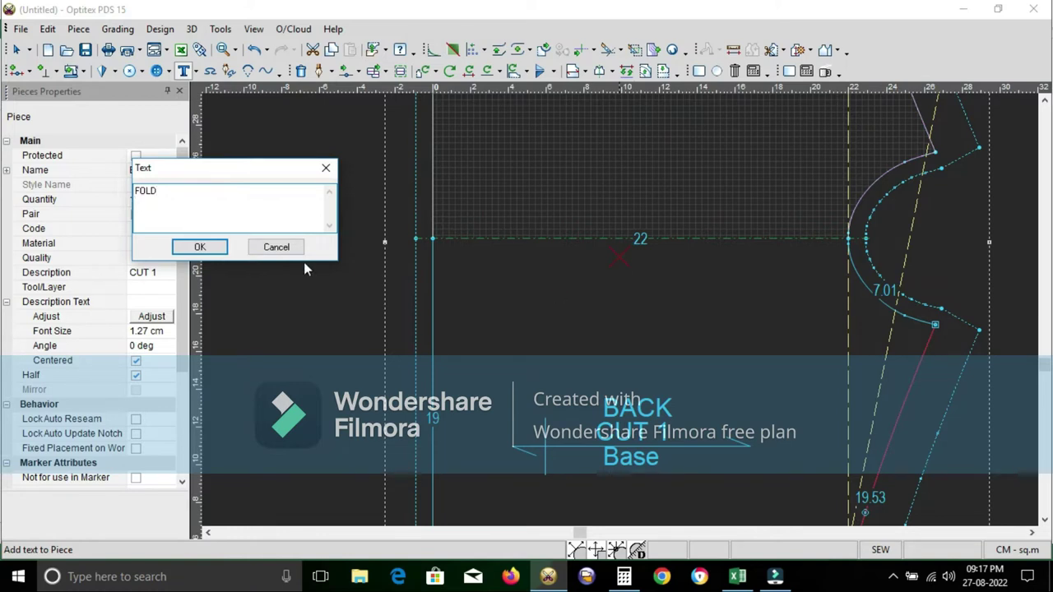
key(Return)
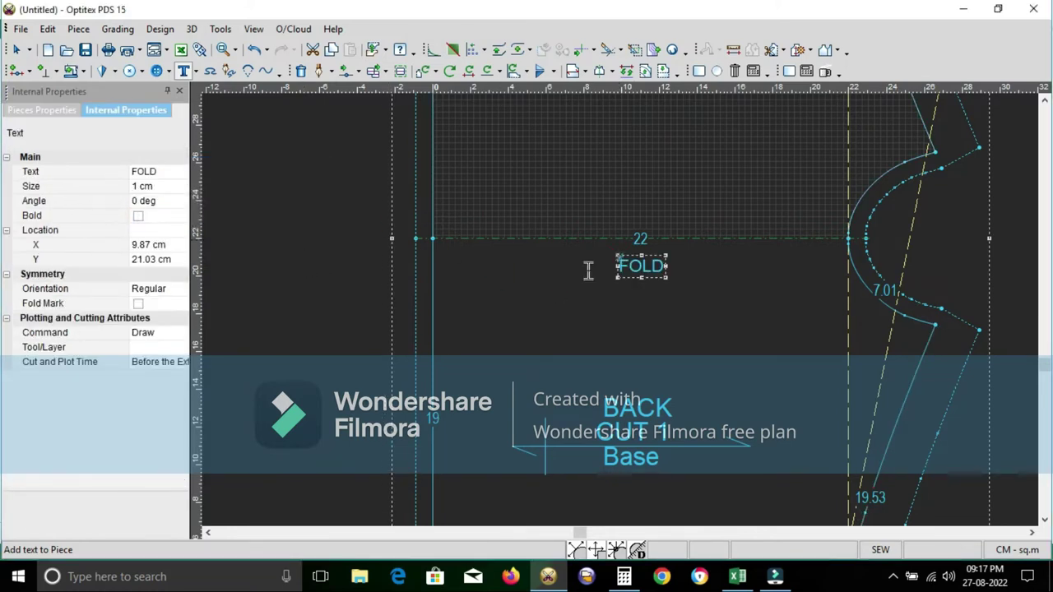
scroll(626, 268, up, 2)
Reposition the FOLD label onto the 22 top edge.
right_click(712, 285)
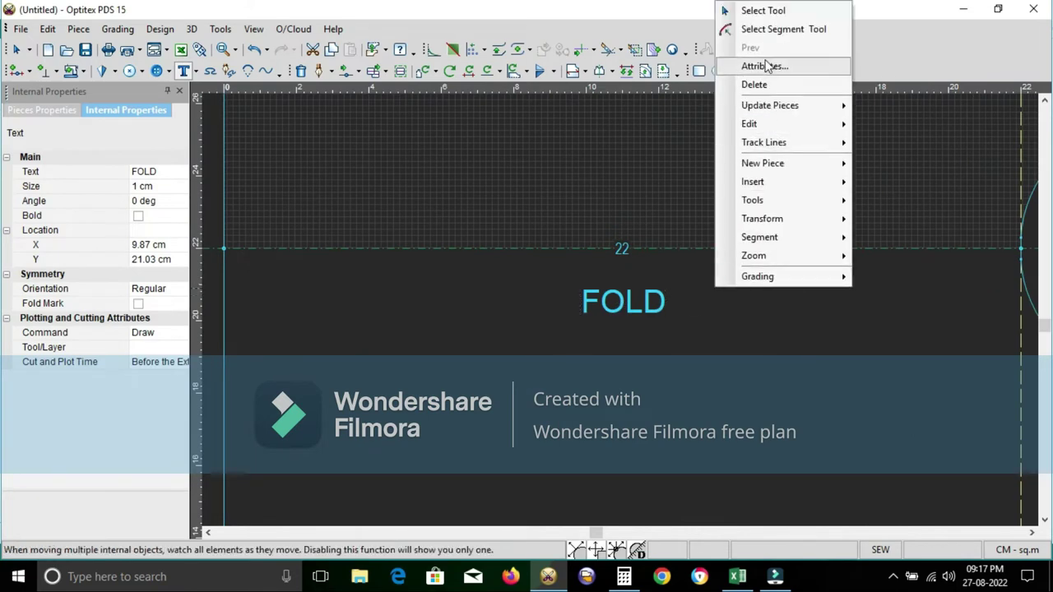
click(762, 10)
click(658, 296)
scroll(625, 304, down, 2)
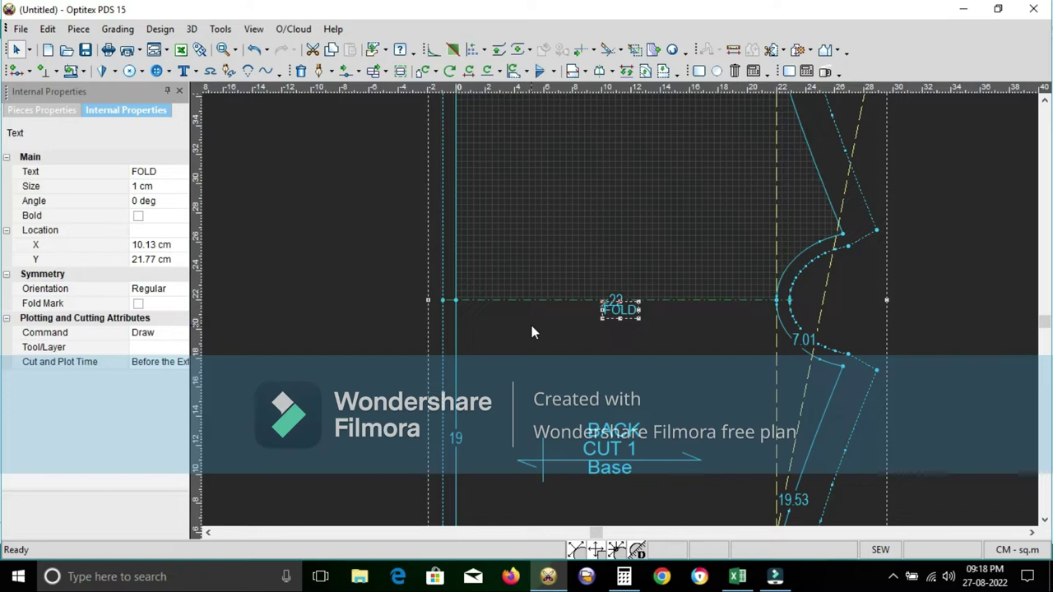
click(611, 345)
scroll(621, 310, down, 1)
scroll(621, 309, down, 1)
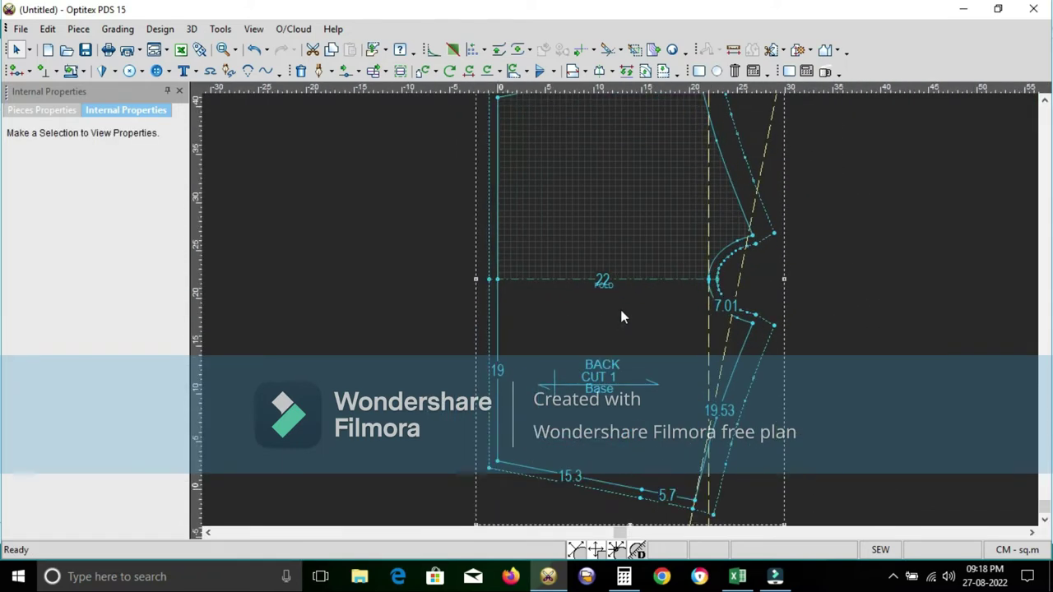
scroll(622, 311, down, 1)
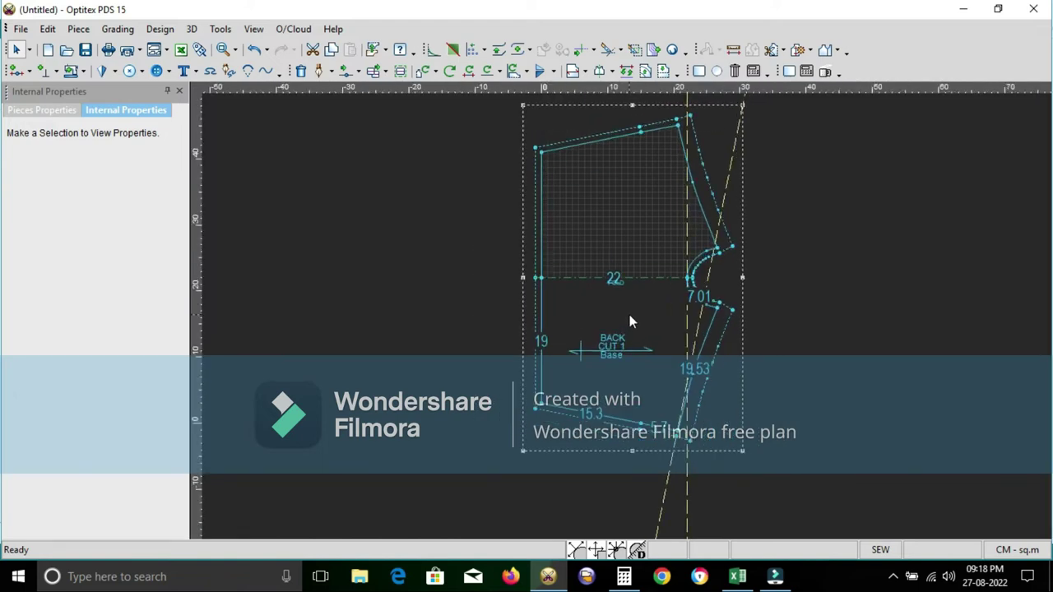
key(ctrl+c)
key(ctrl+v)
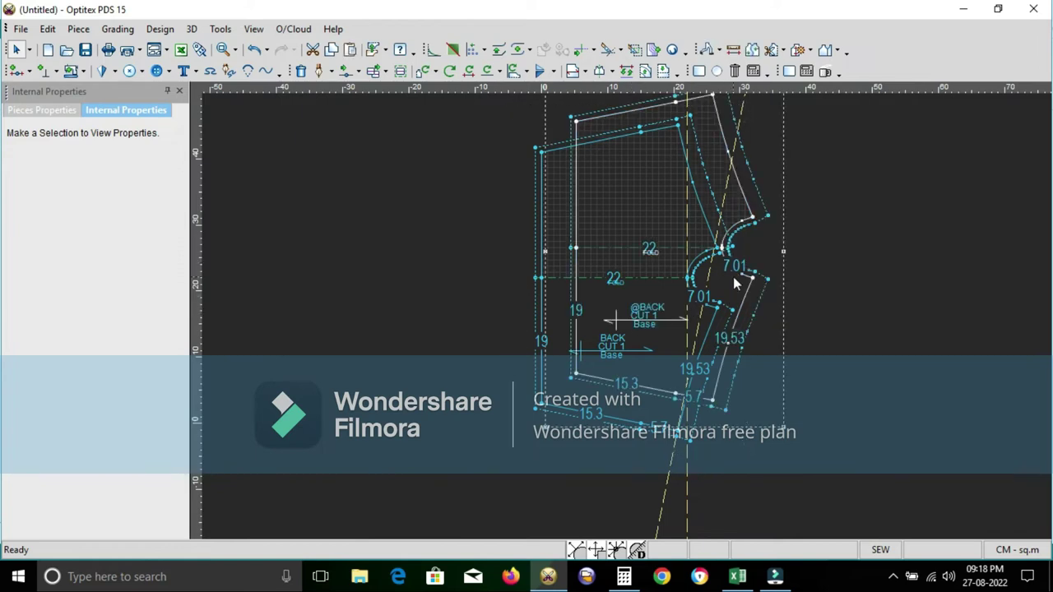
scroll(734, 283, down, 3)
click(444, 248)
scroll(441, 252, up, 2)
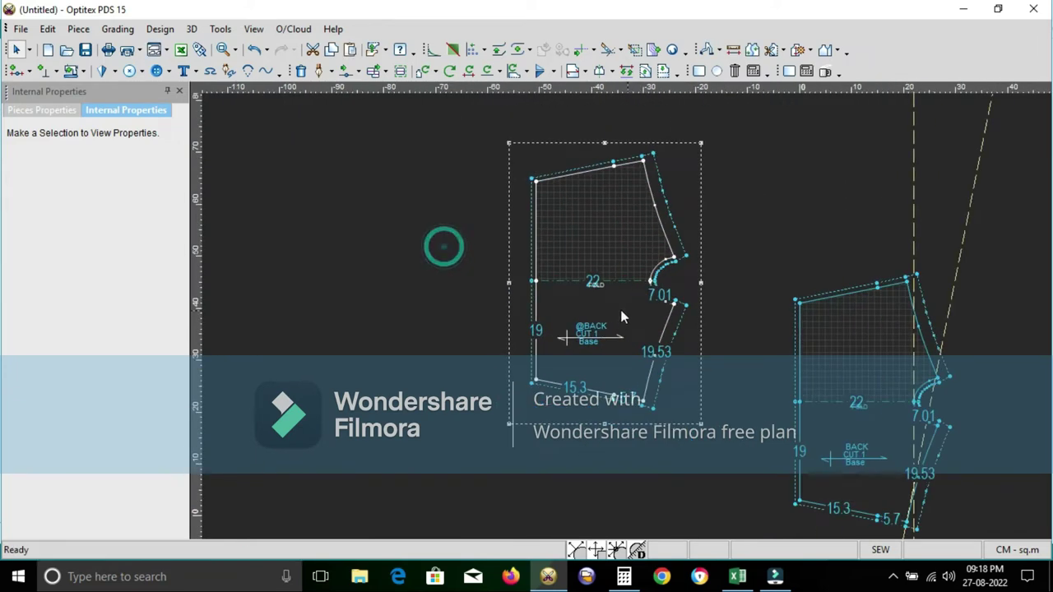
scroll(622, 317, up, 1)
click(621, 308)
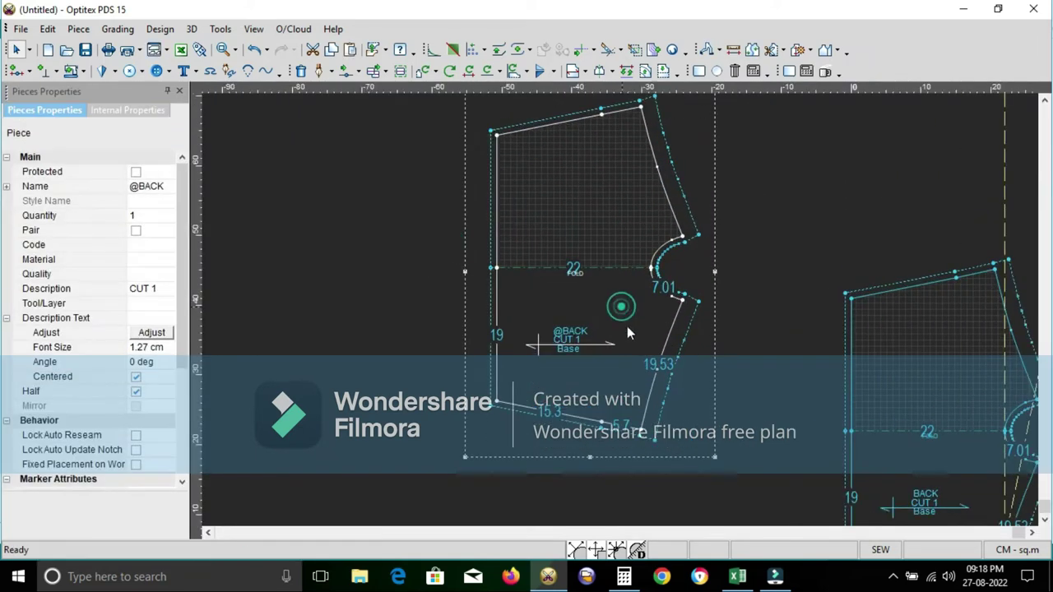
click(136, 392)
scroll(622, 317, up, 2)
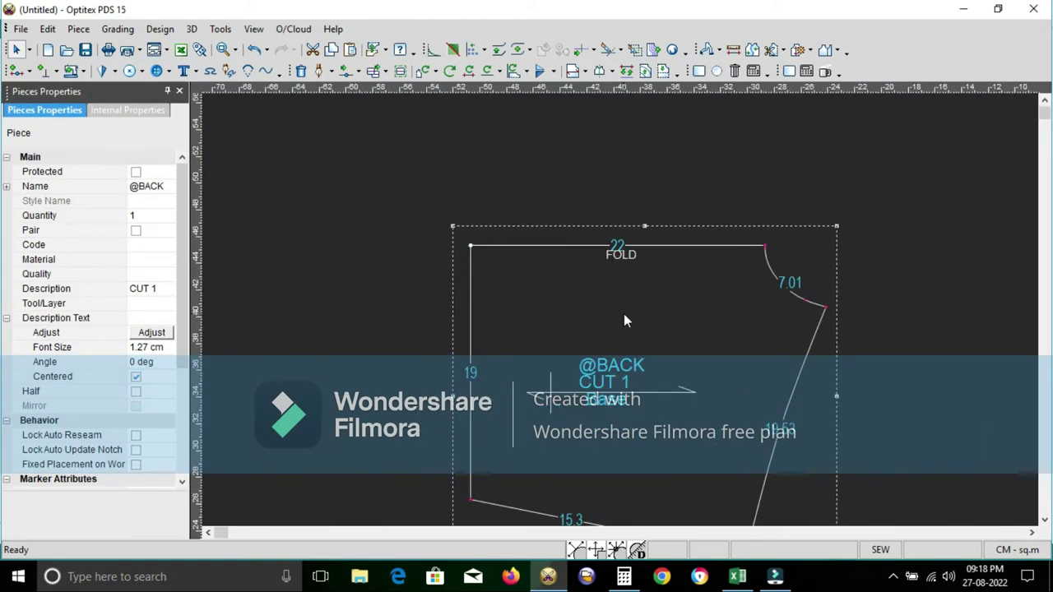
scroll(623, 319, up, 2)
scroll(622, 317, up, 1)
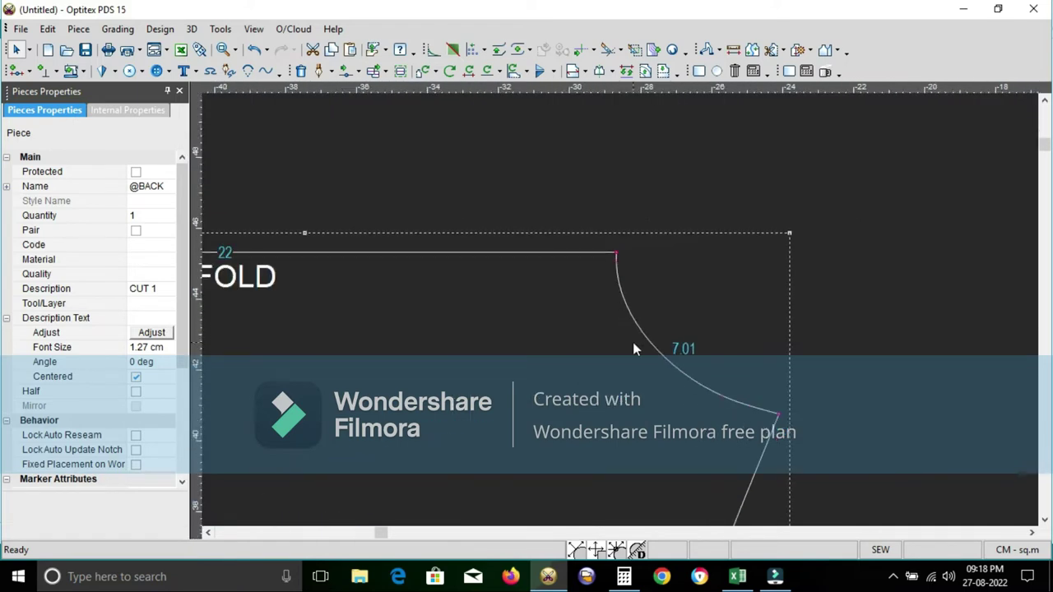
click(205, 329)
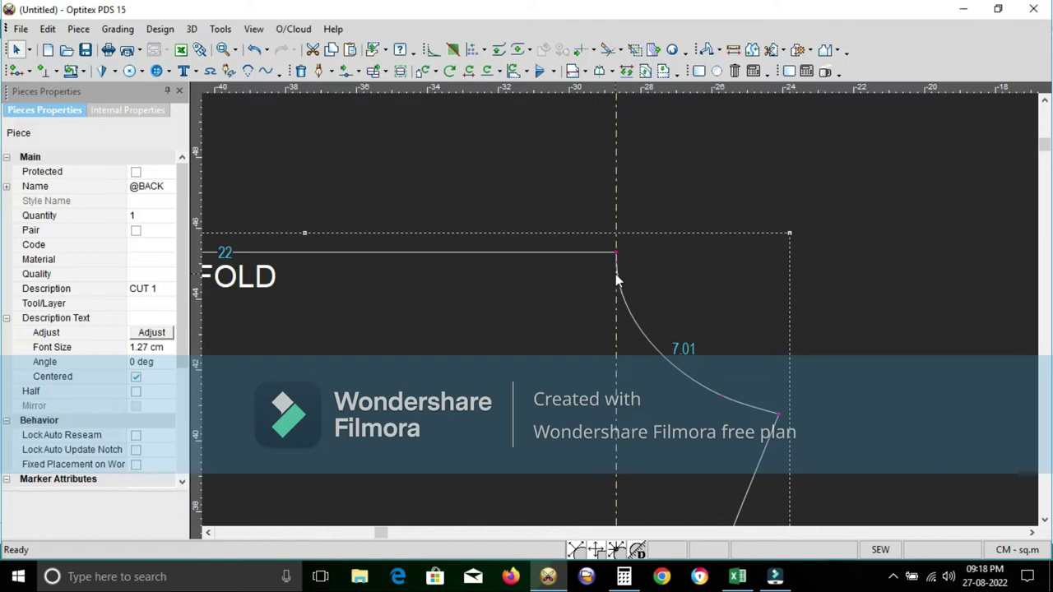
scroll(620, 310, down, 2)
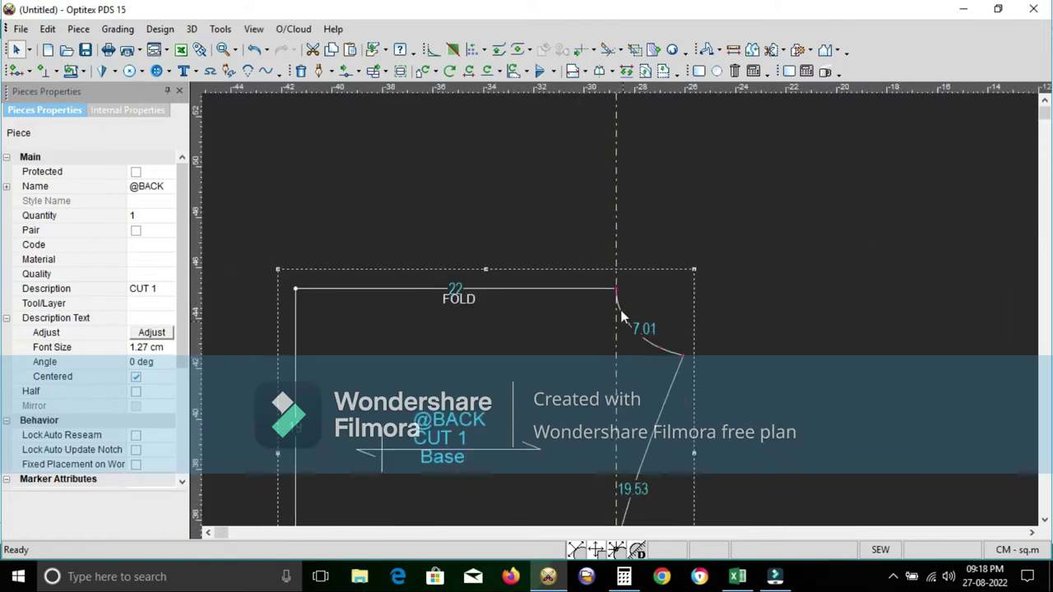
scroll(622, 318, down, 1)
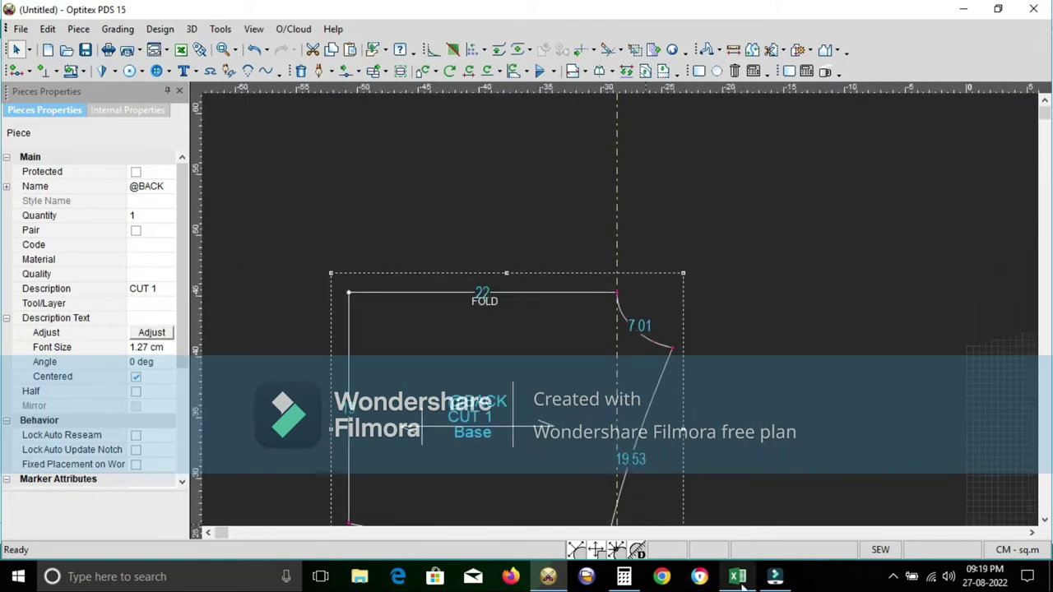
click(737, 577)
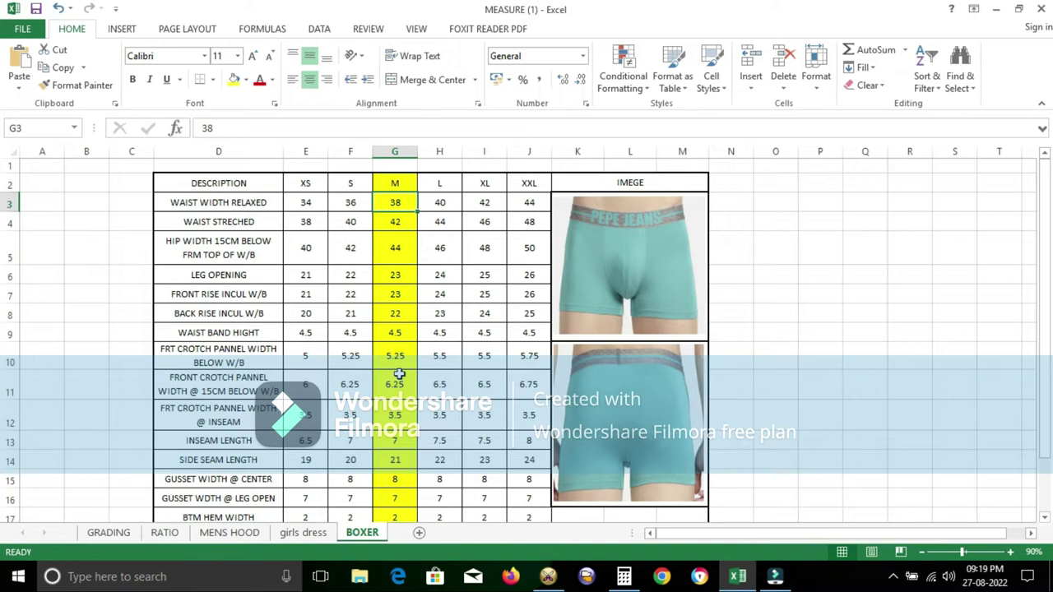
click(548, 576)
scroll(622, 312, down, 2)
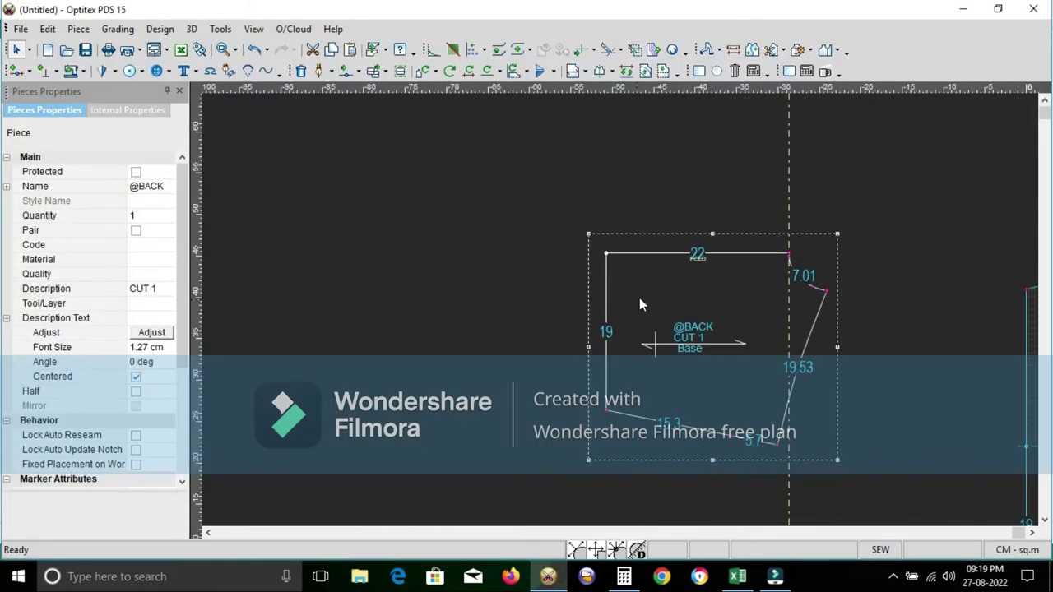
scroll(639, 298, down, 1)
drag(621, 309, 881, 384)
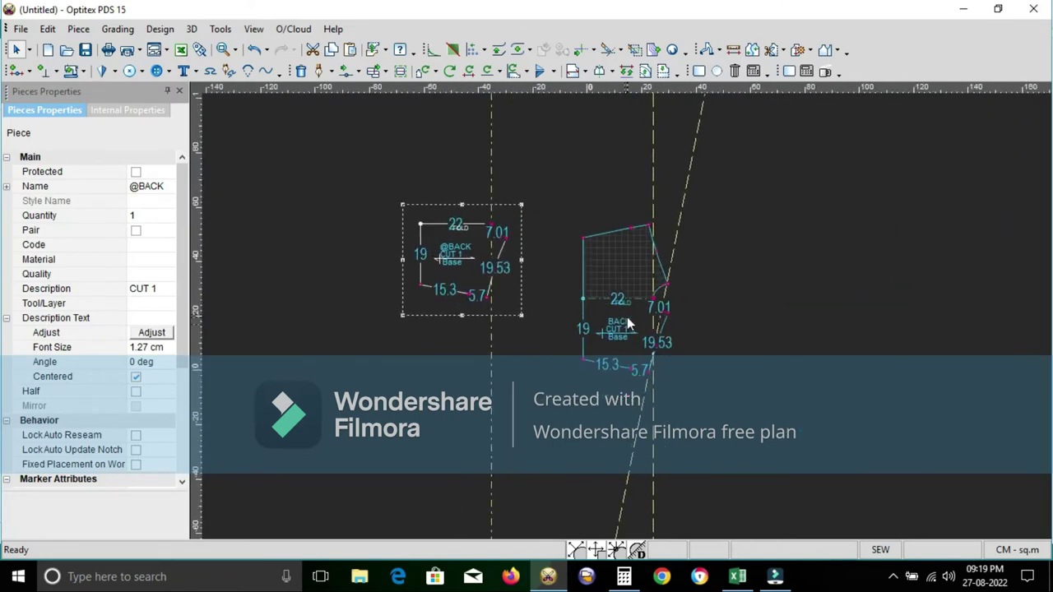
scroll(625, 317, up, 3)
click(619, 316)
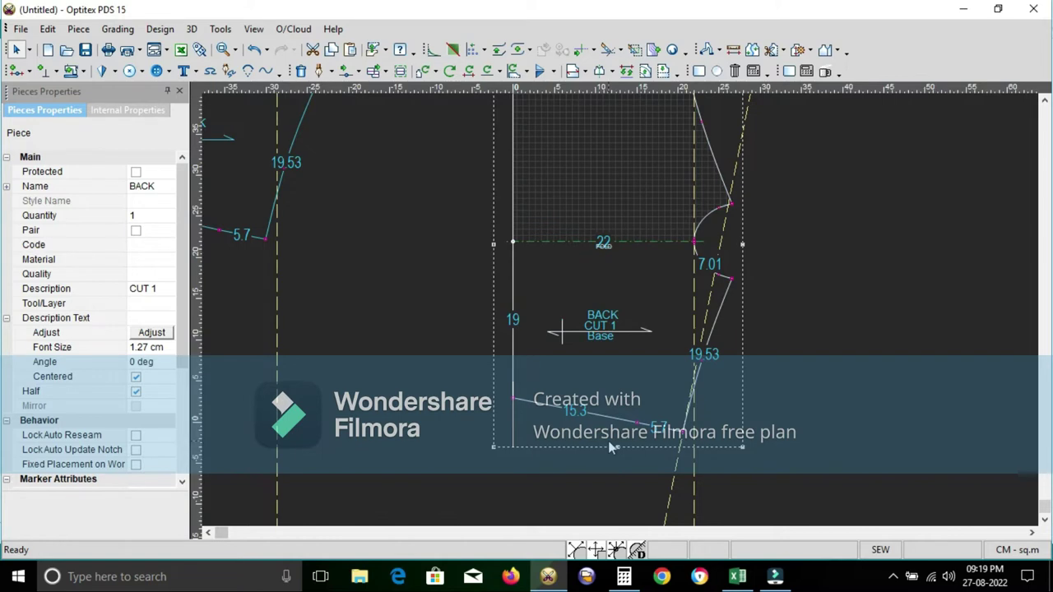
click(738, 577)
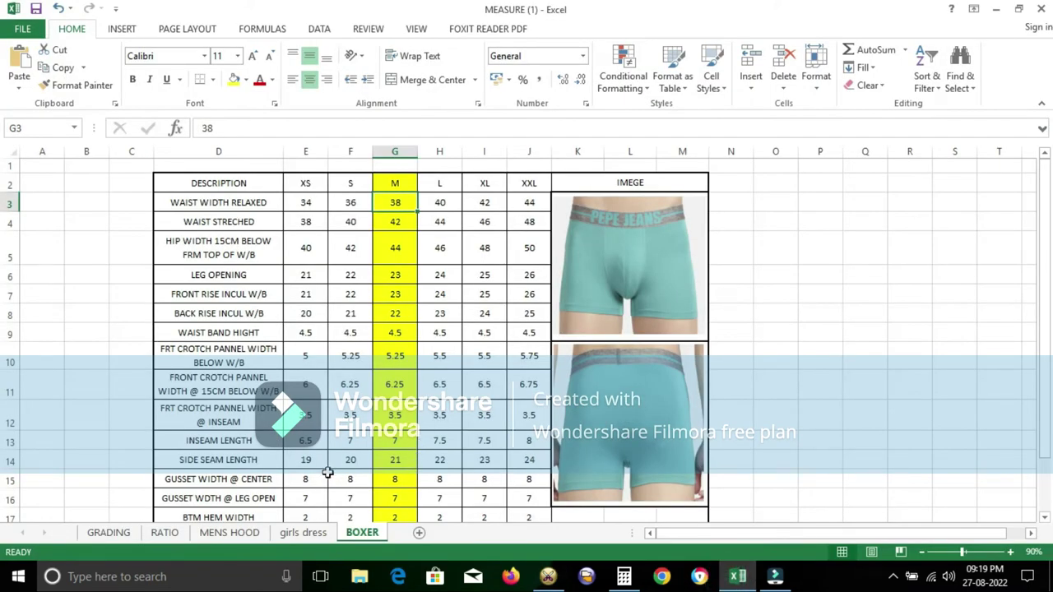
Look up the size M WAIST BAND HIGHT value of 4.5 on the BOXER sheet.
scroll(317, 467, down, 1)
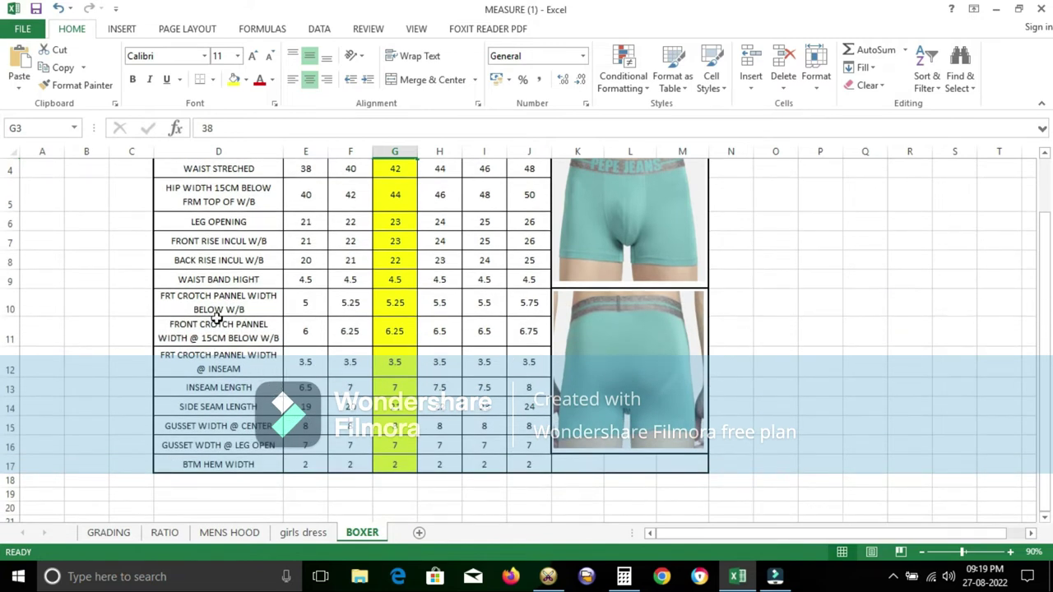
click(223, 281)
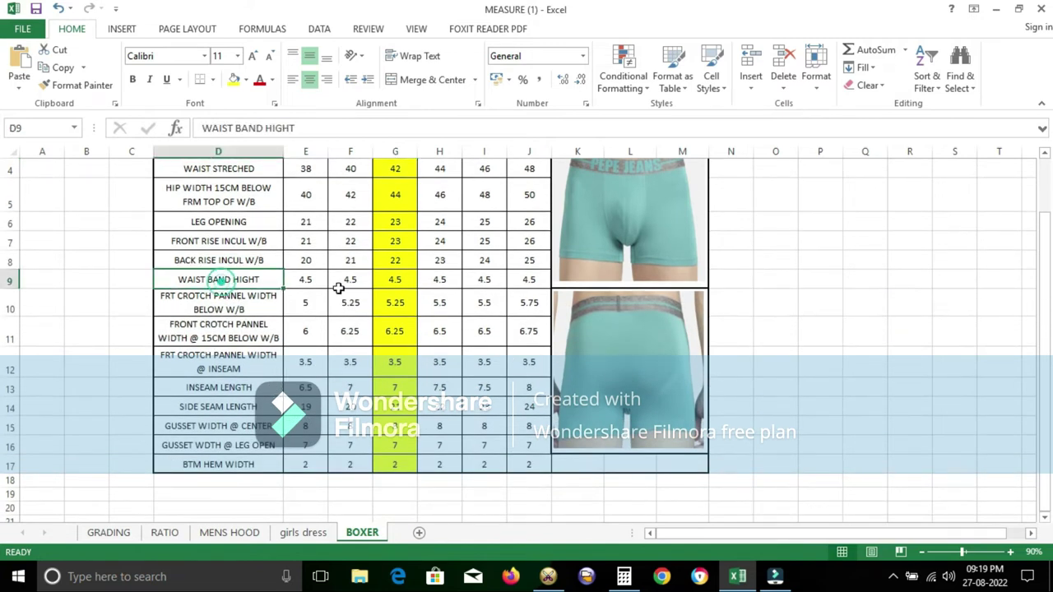
click(397, 280)
Shift the BACK piece's 19 cm side edge in parallel by -4.5 cm.
click(548, 577)
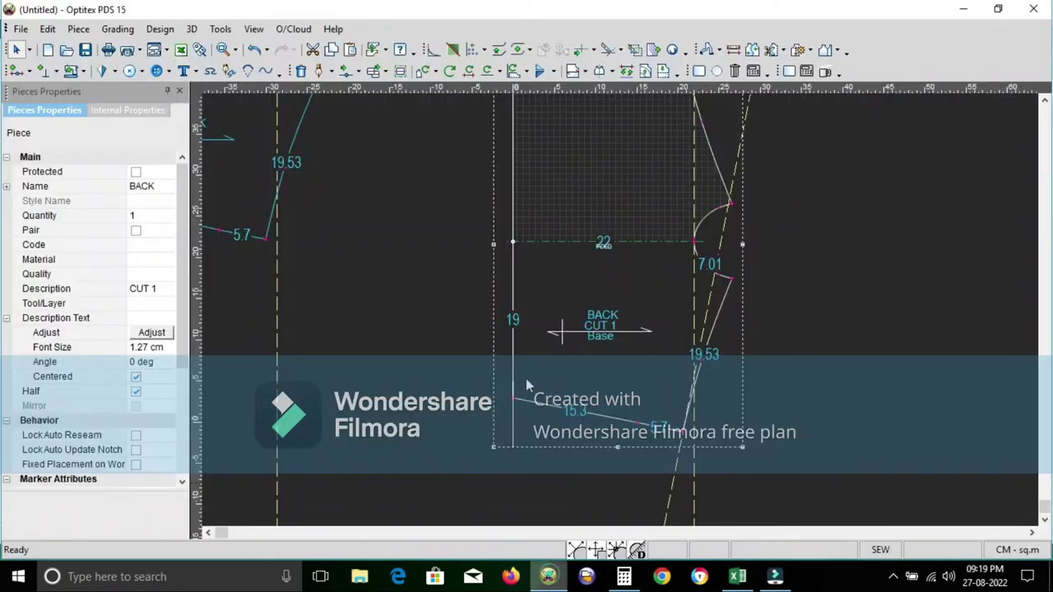
scroll(609, 325, down, 2)
scroll(623, 310, up, 2)
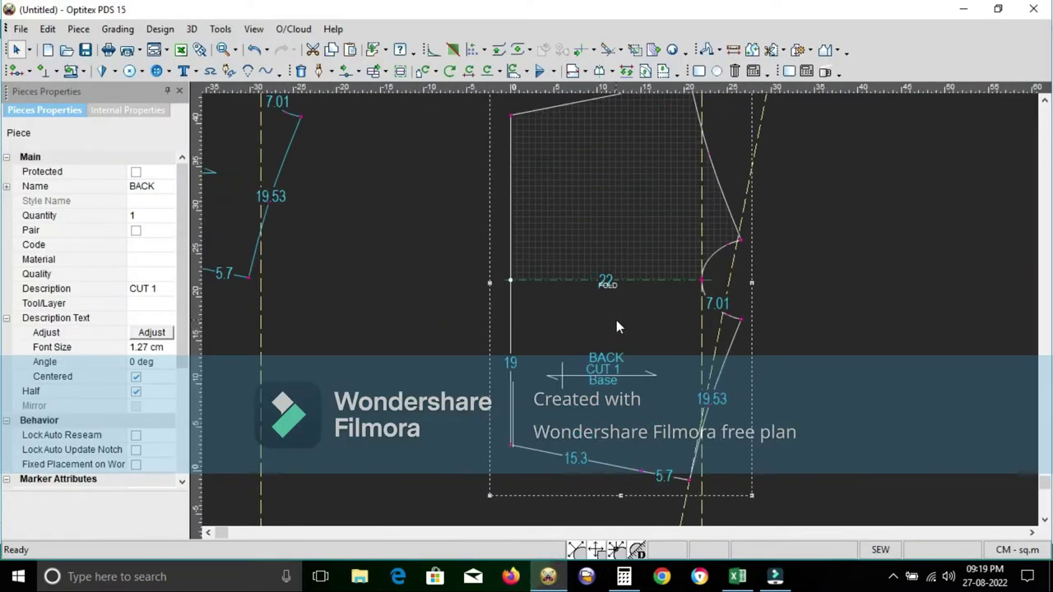
click(663, 73)
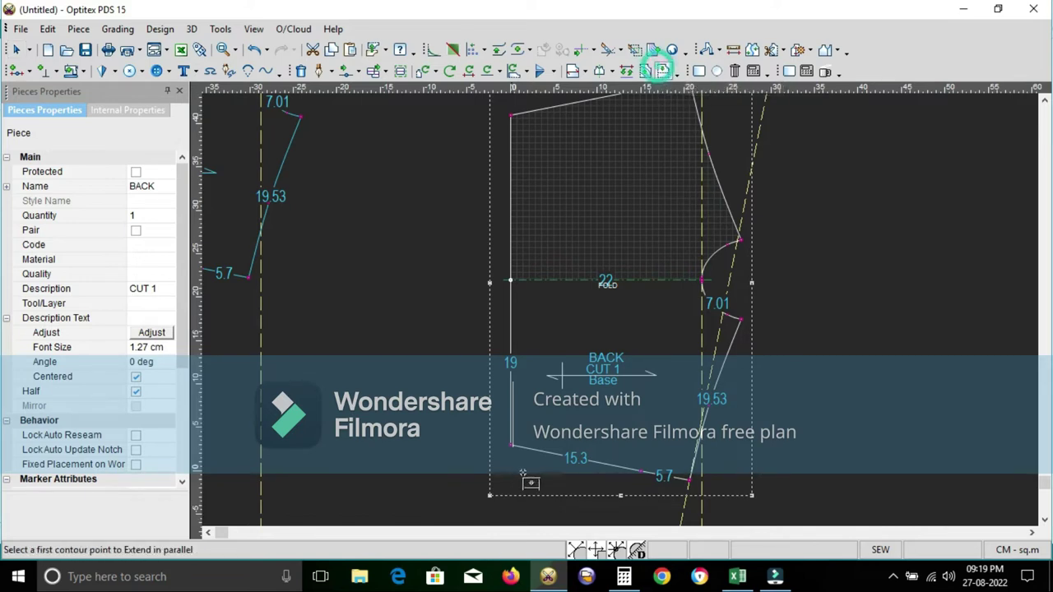
click(511, 445)
click(511, 281)
text(-4.5)
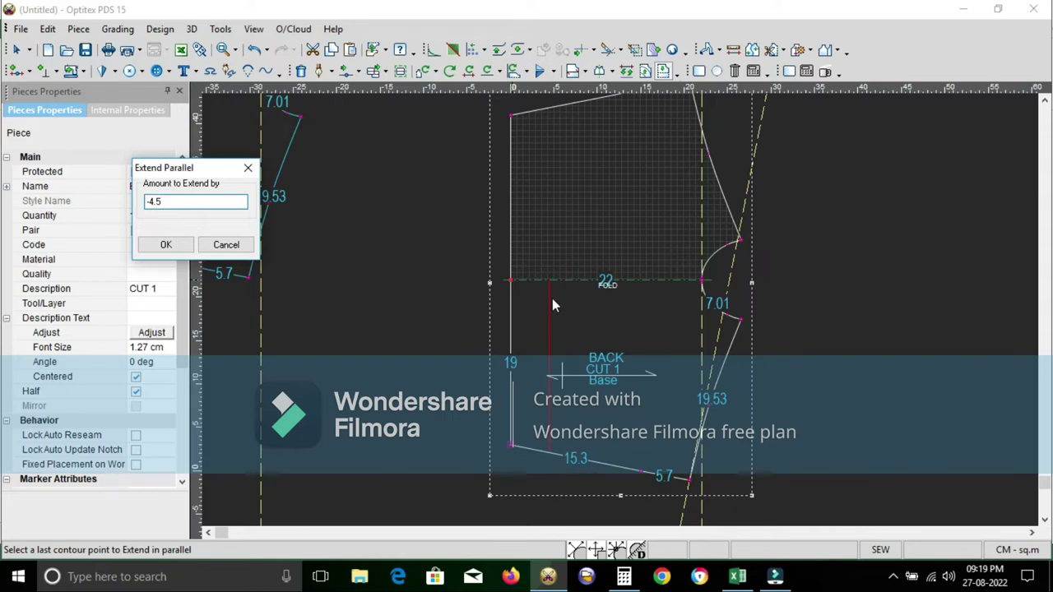
click(165, 246)
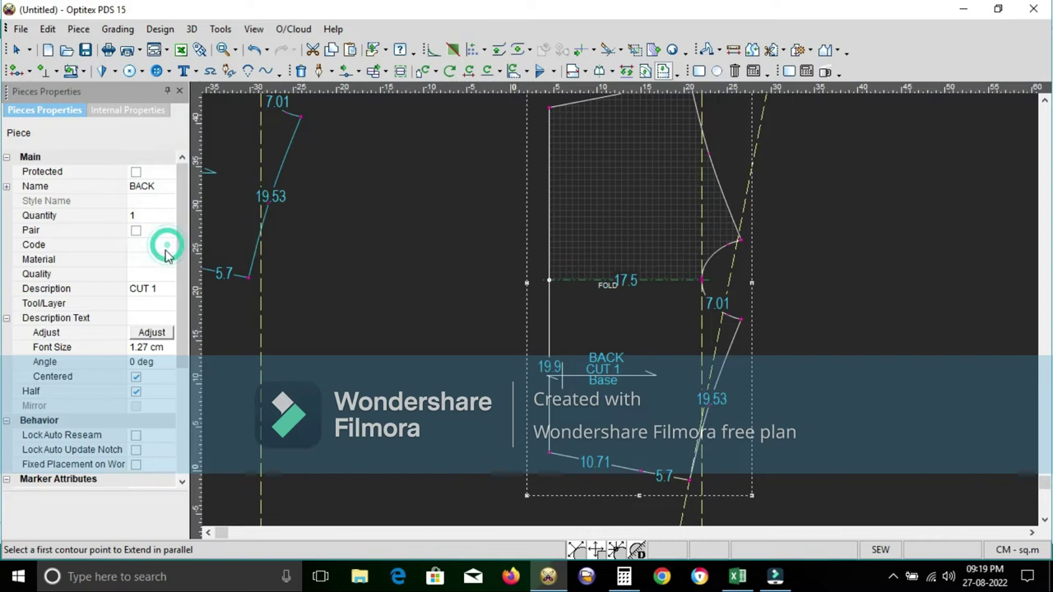
scroll(510, 304, up, 3)
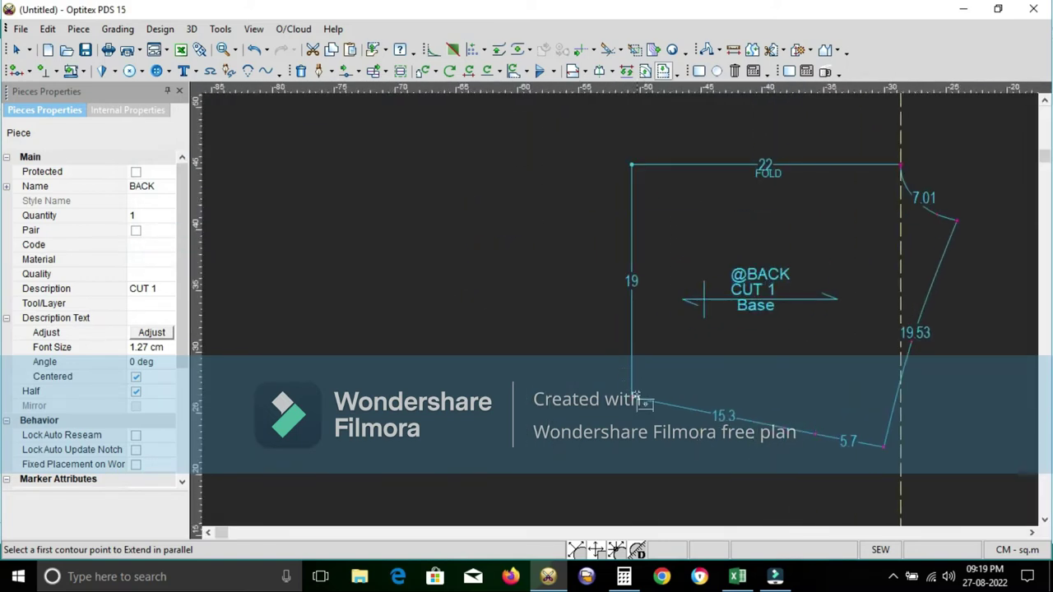
click(633, 398)
click(632, 166)
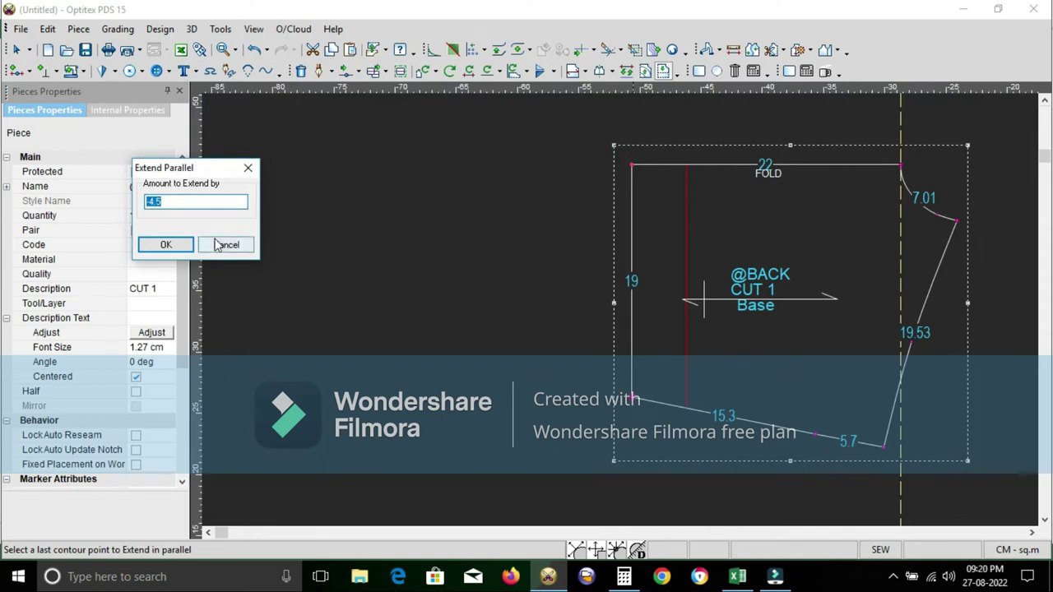
click(166, 245)
scroll(626, 217, down, 2)
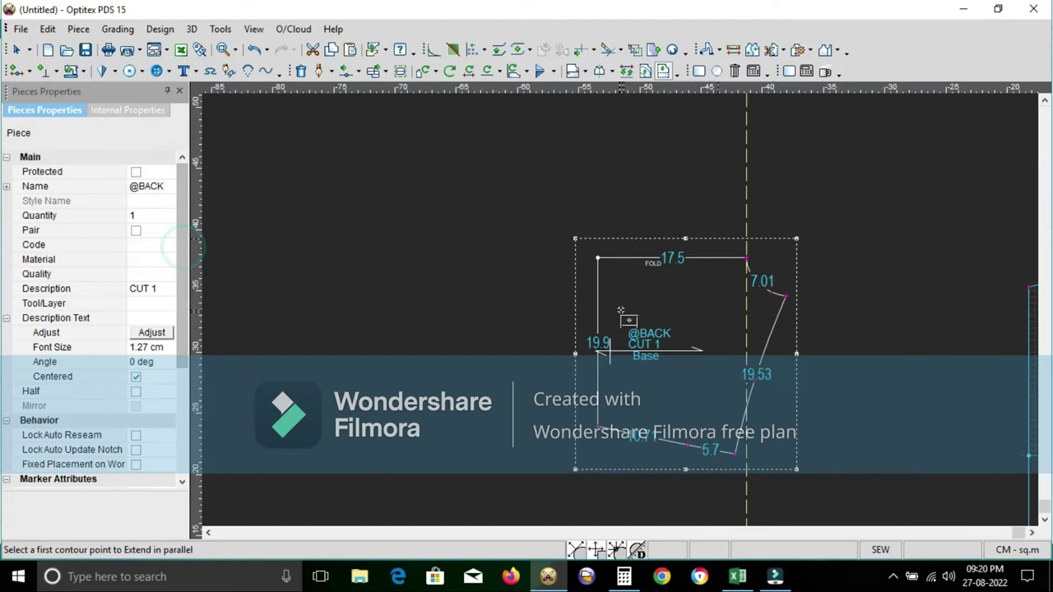
right_click(626, 217)
click(671, 226)
scroll(642, 303, up, 2)
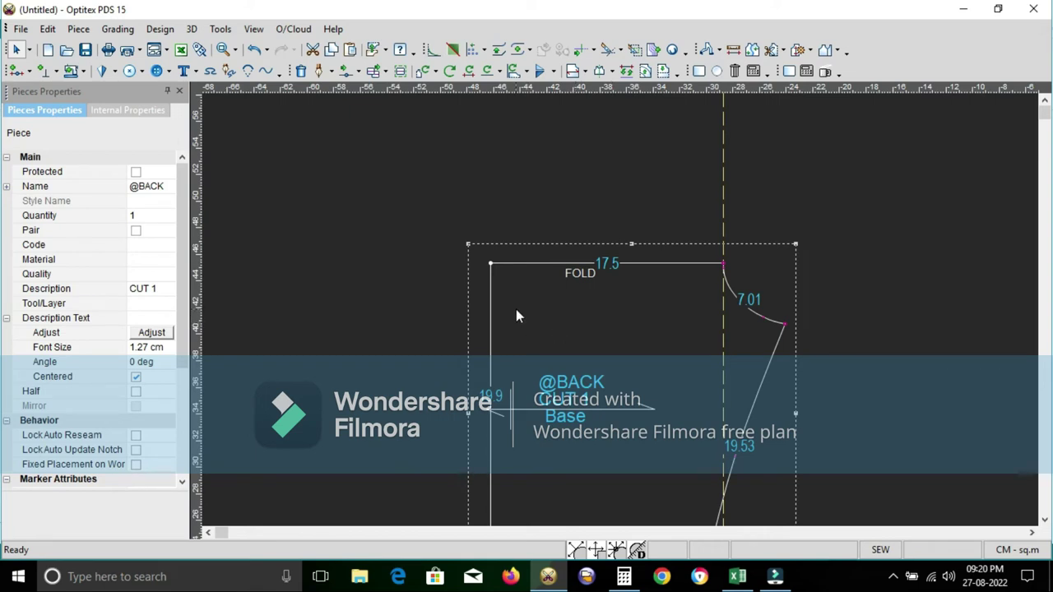
Add a point on the left edge 5.25 cm from the fold corner, per the crotch width.
key(Insert)
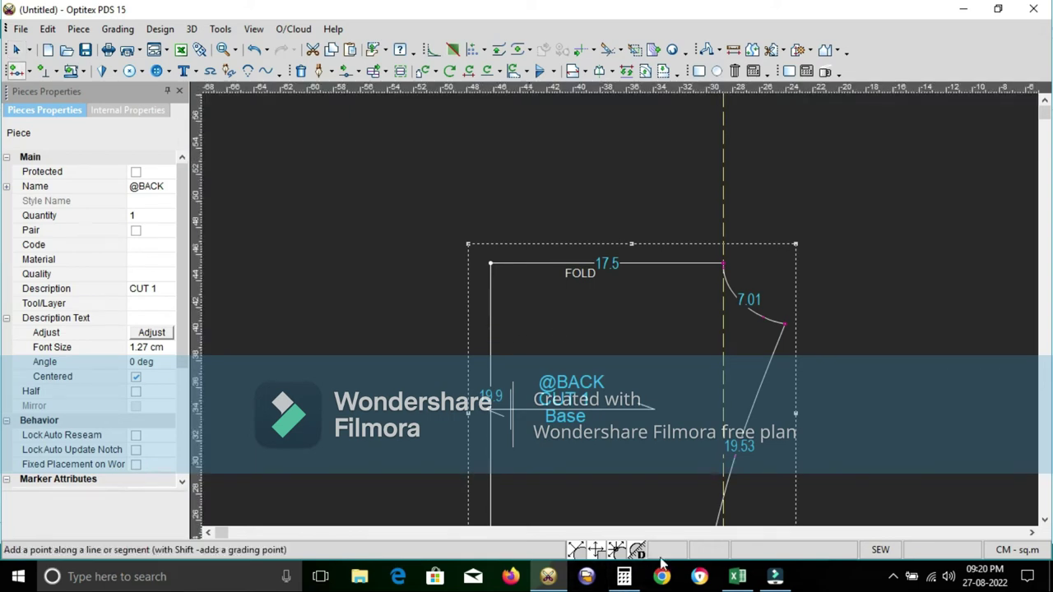
click(737, 576)
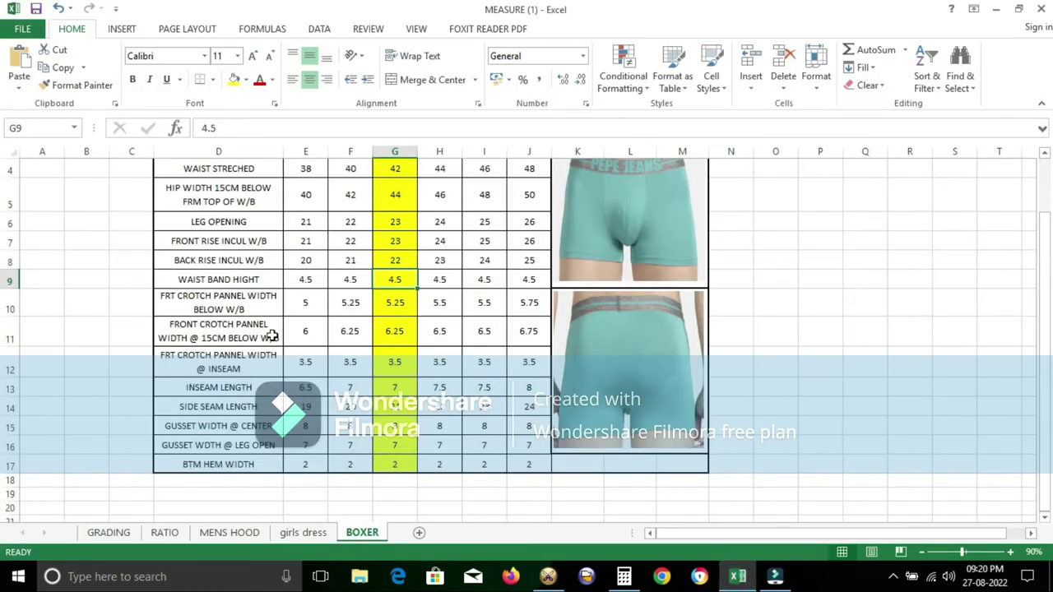
click(407, 312)
click(548, 576)
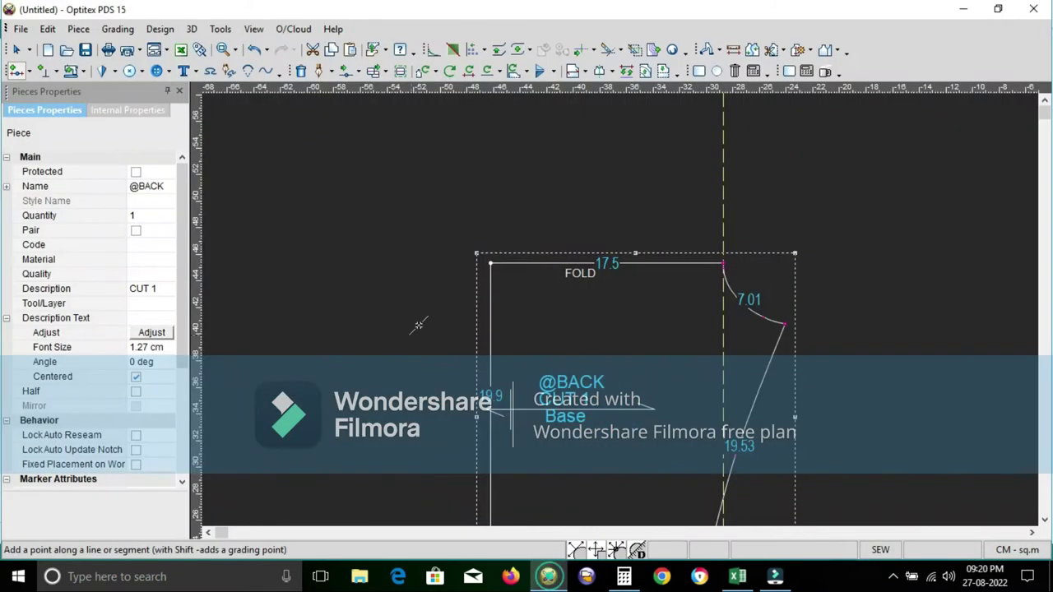
click(489, 285)
double_click(288, 371)
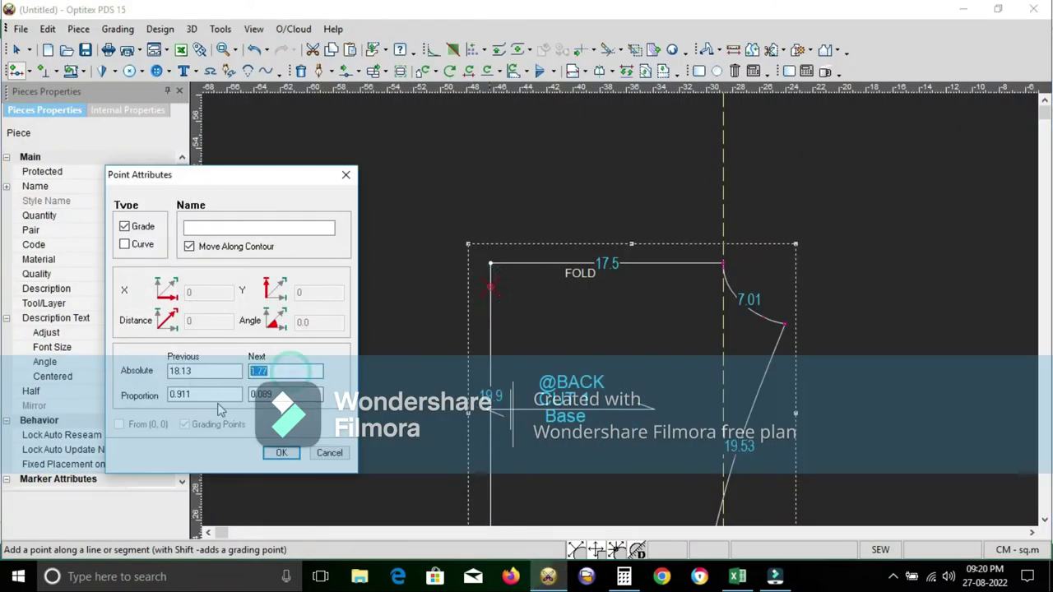
text(5)
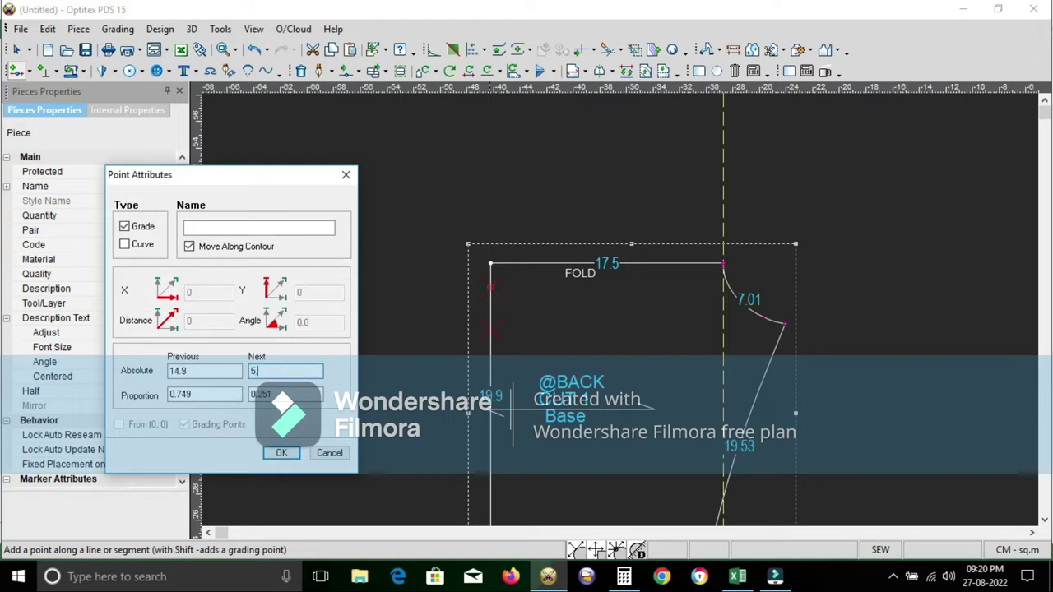
text(.25)
click(280, 452)
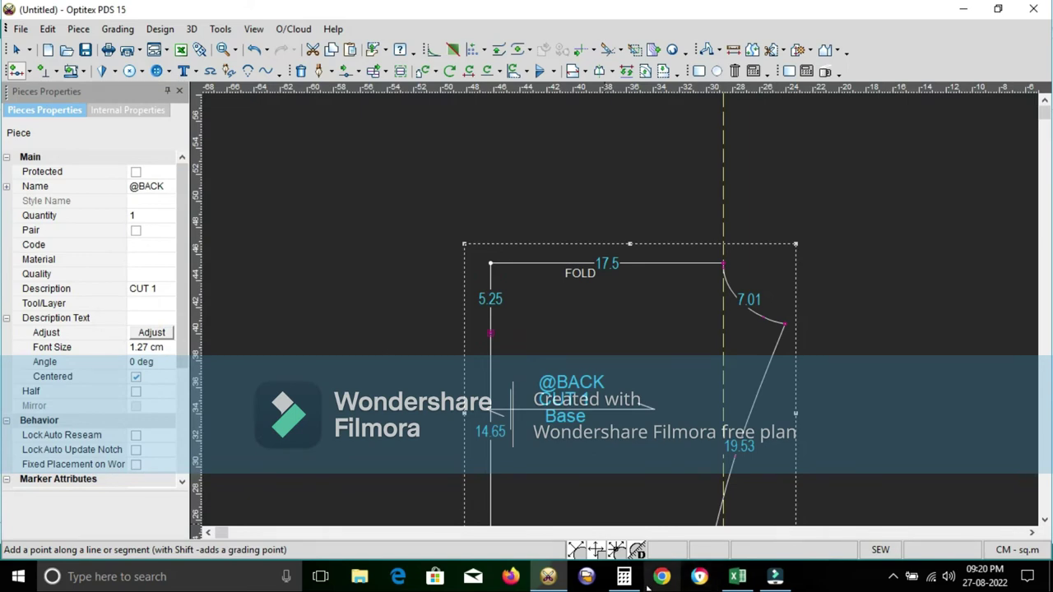
Add a point on the curved crotch edge about 3.5 cm along it.
click(737, 576)
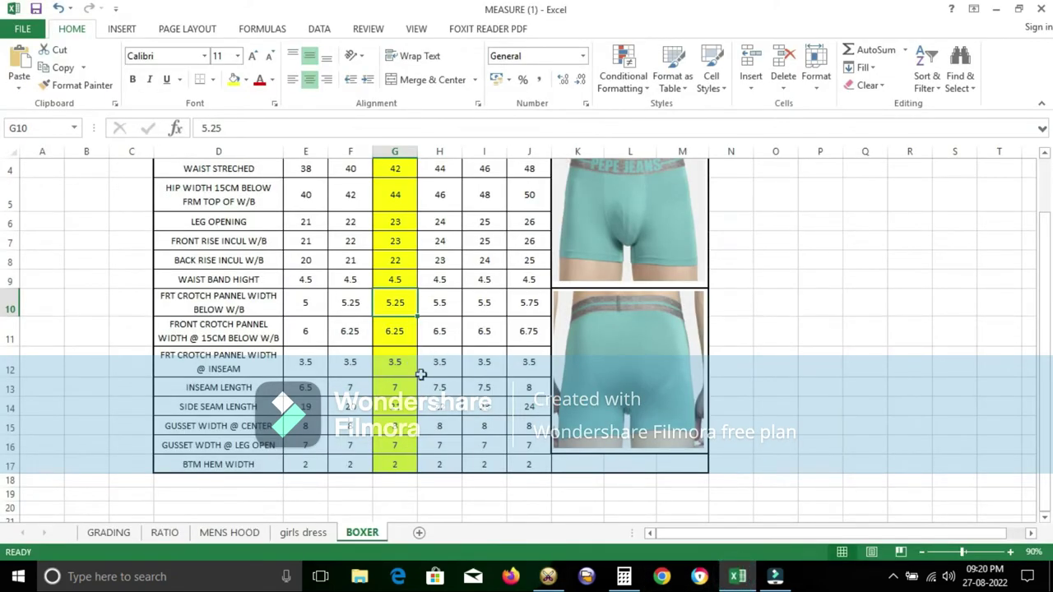
click(552, 577)
scroll(732, 272, up, 2)
scroll(629, 315, up, 3)
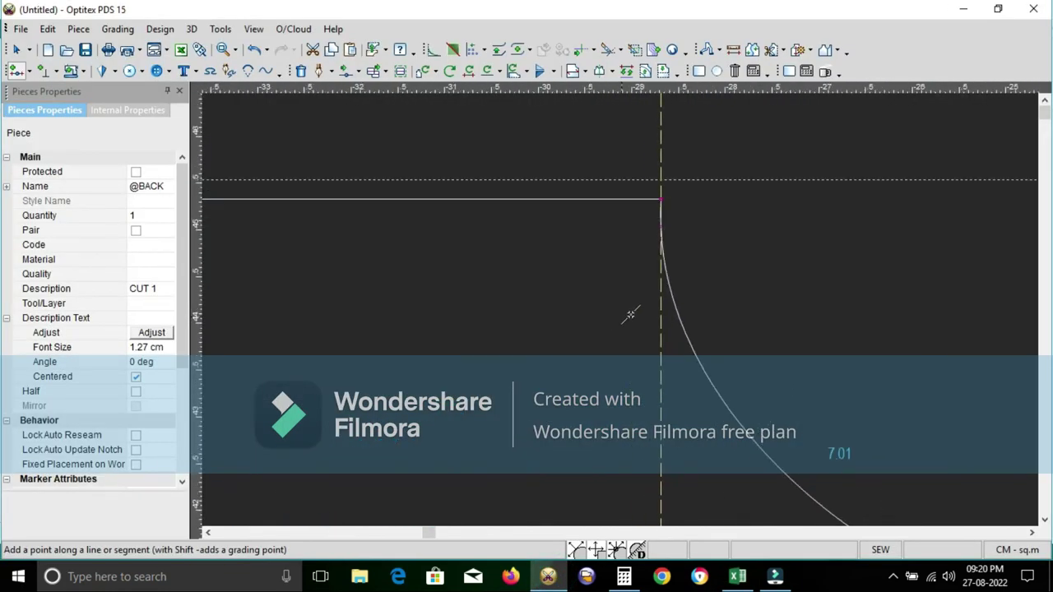
click(659, 221)
double_click(213, 371)
text(3.5)
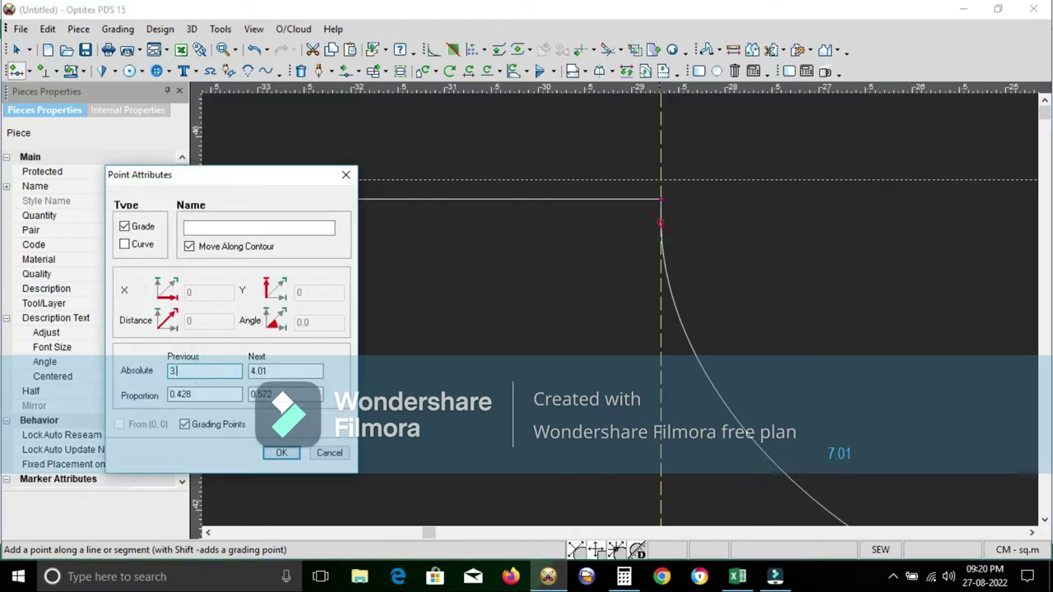
click(276, 454)
right_click(746, 255)
click(773, 261)
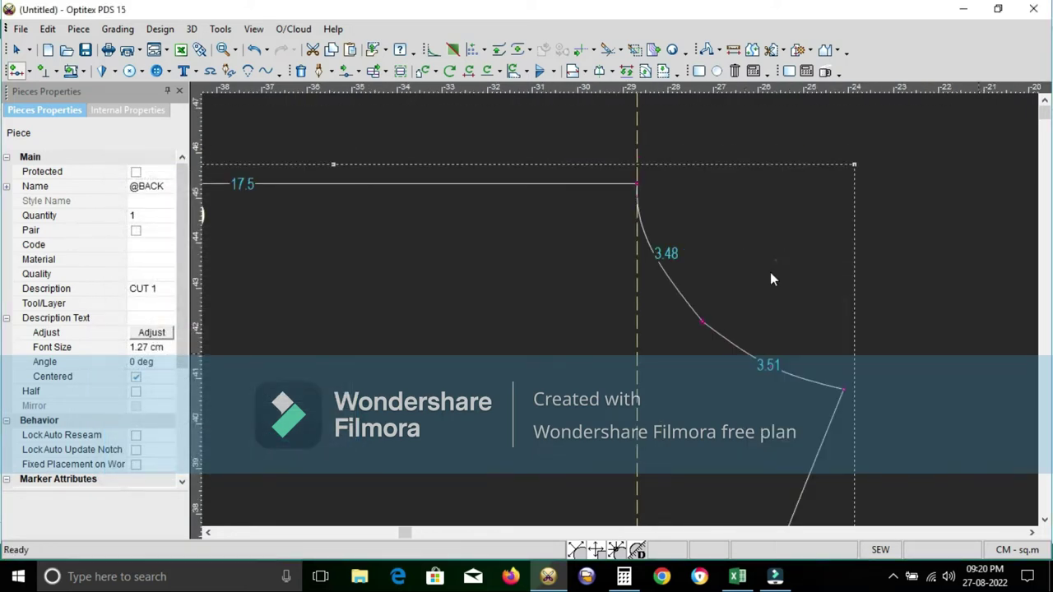
Make the new crotch-curve point a smooth Curve point.
click(702, 322)
click(701, 322)
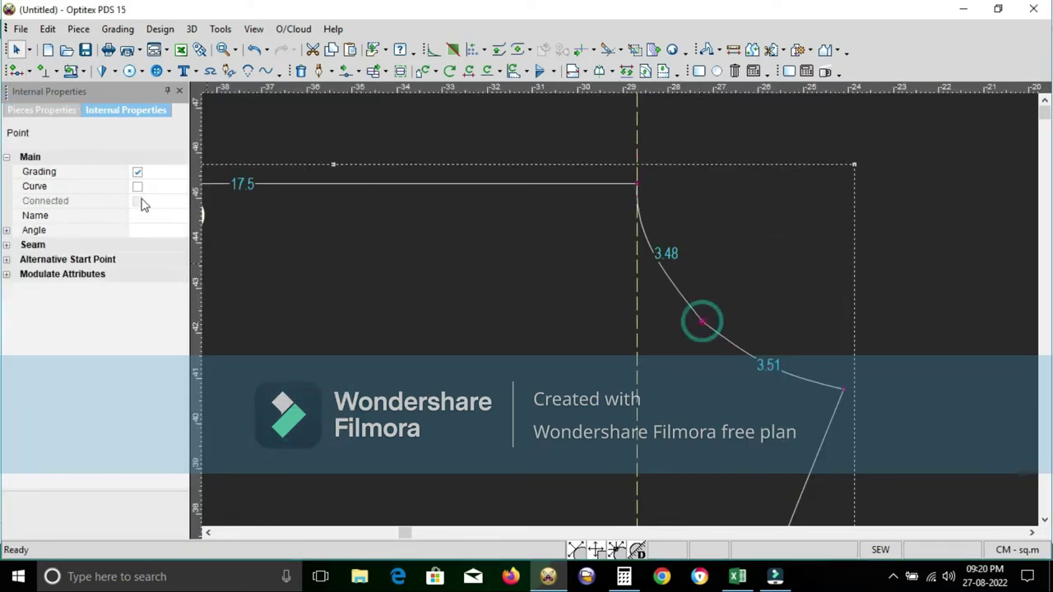
click(137, 185)
click(663, 247)
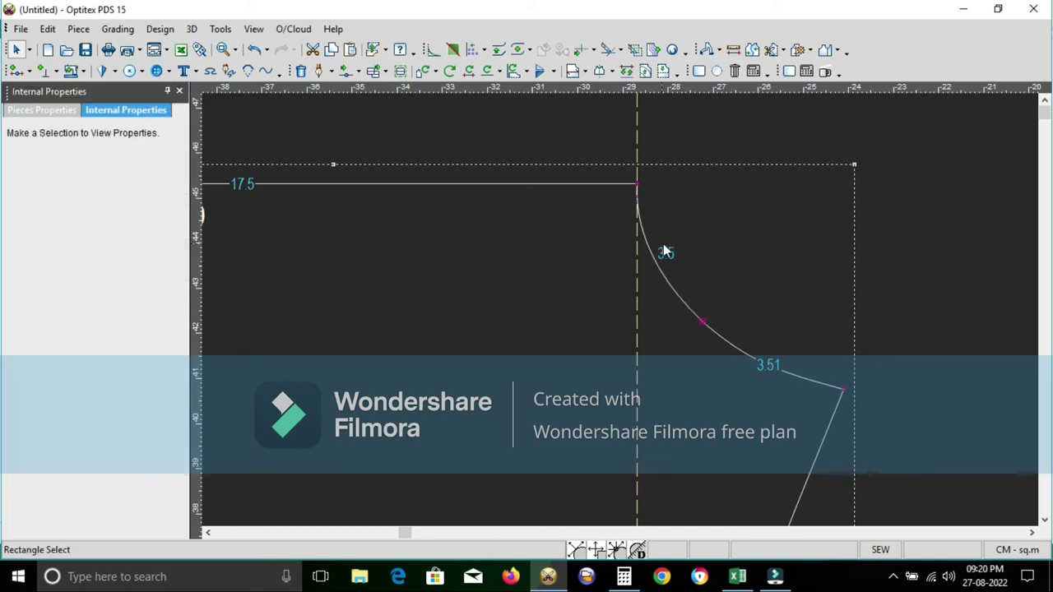
scroll(586, 312, down, 2)
scroll(576, 321, up, 1)
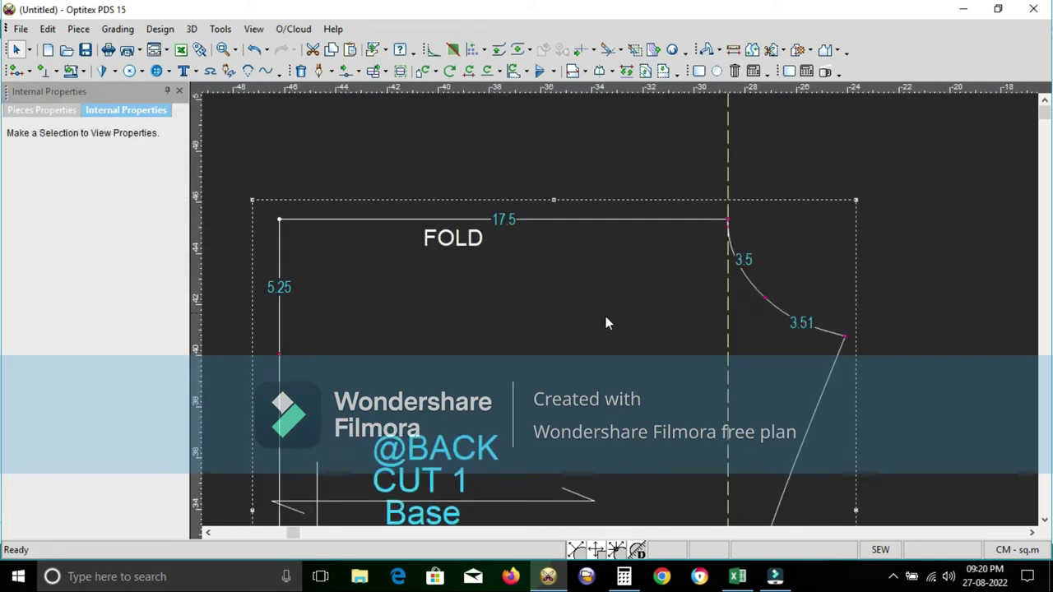
scroll(609, 319, down, 1)
Draw a straight internal line from the 5.25 cm left-edge point to the curve point.
key(d)
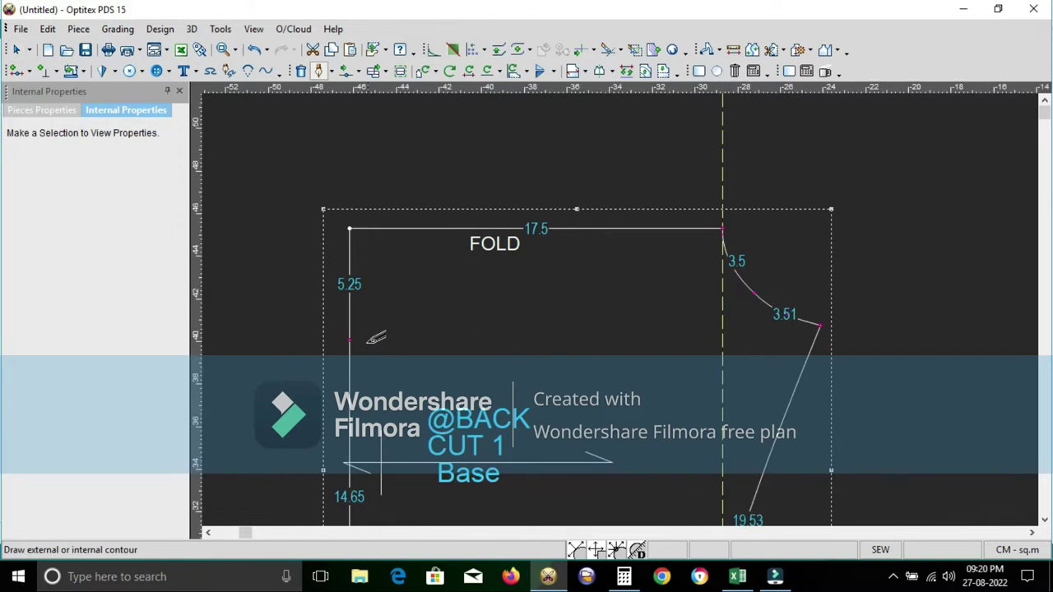
click(350, 337)
click(473, 385)
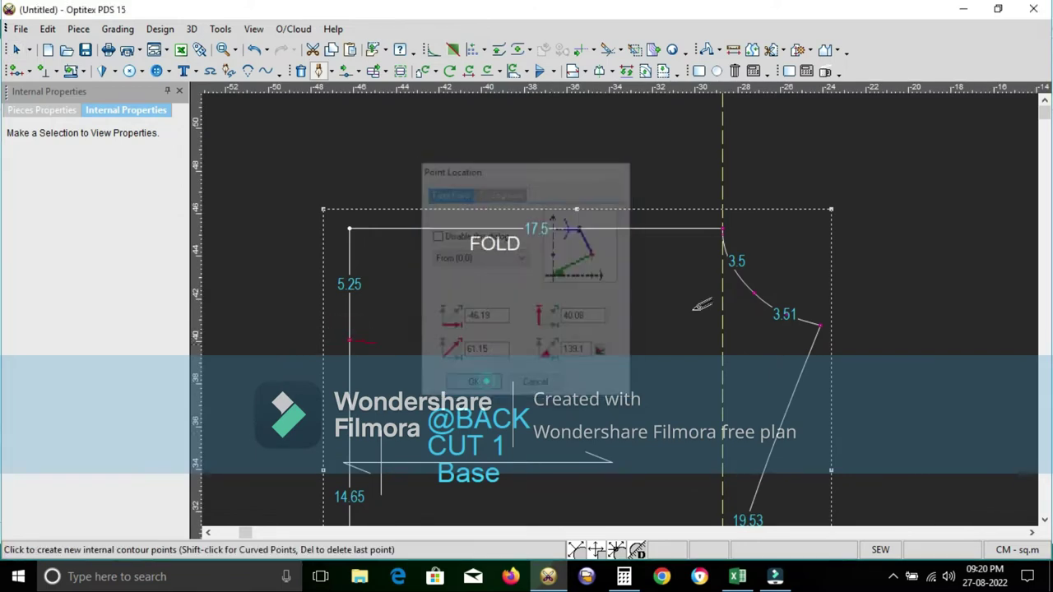
click(755, 289)
click(732, 404)
right_click(800, 199)
click(848, 256)
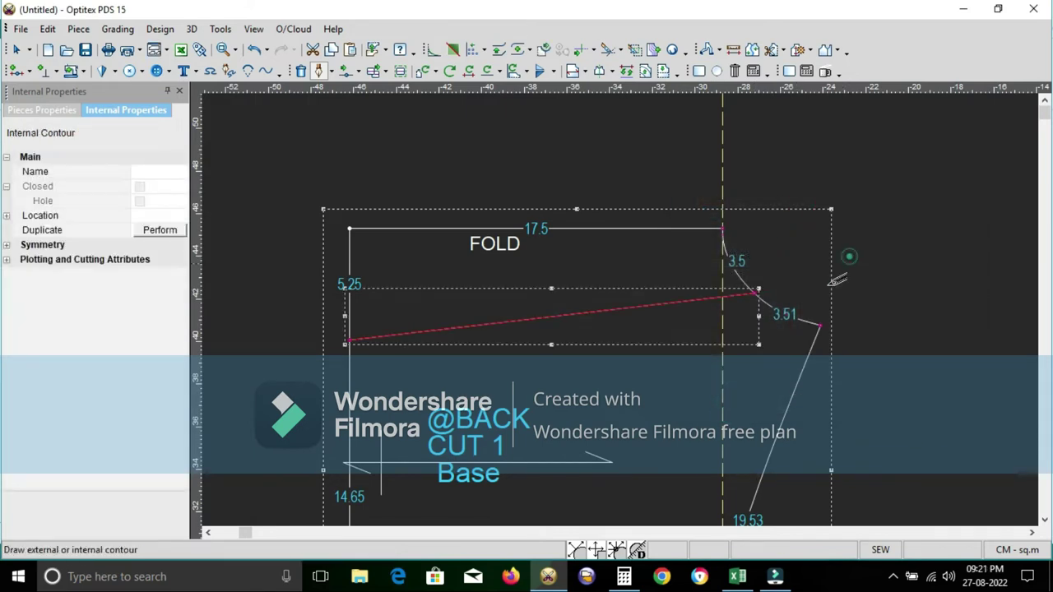
right_click(536, 186)
click(576, 194)
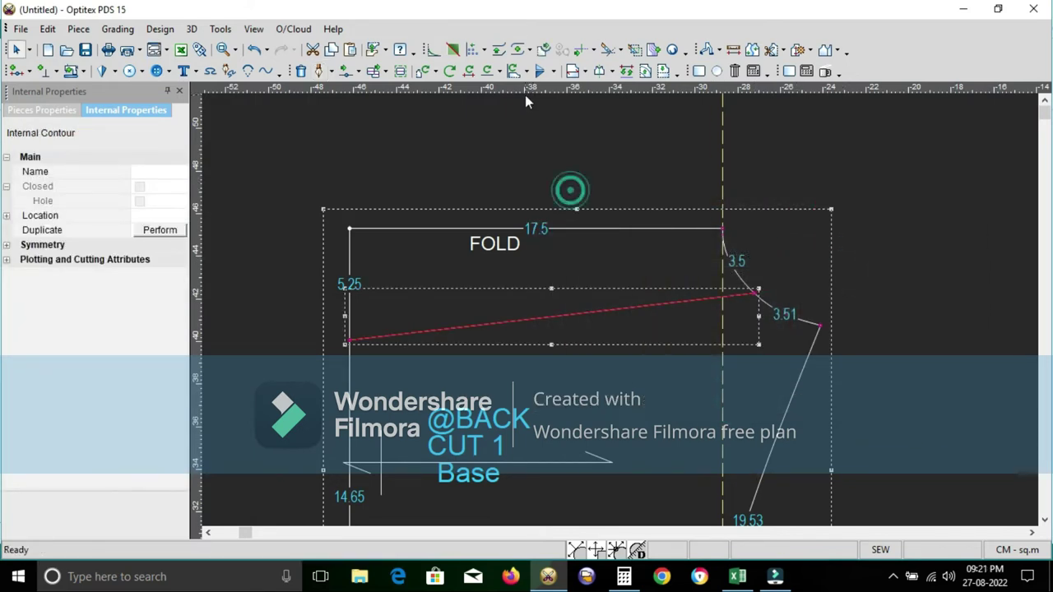
drag(525, 95, 533, 339)
scroll(620, 310, up, 1)
scroll(620, 309, up, 1)
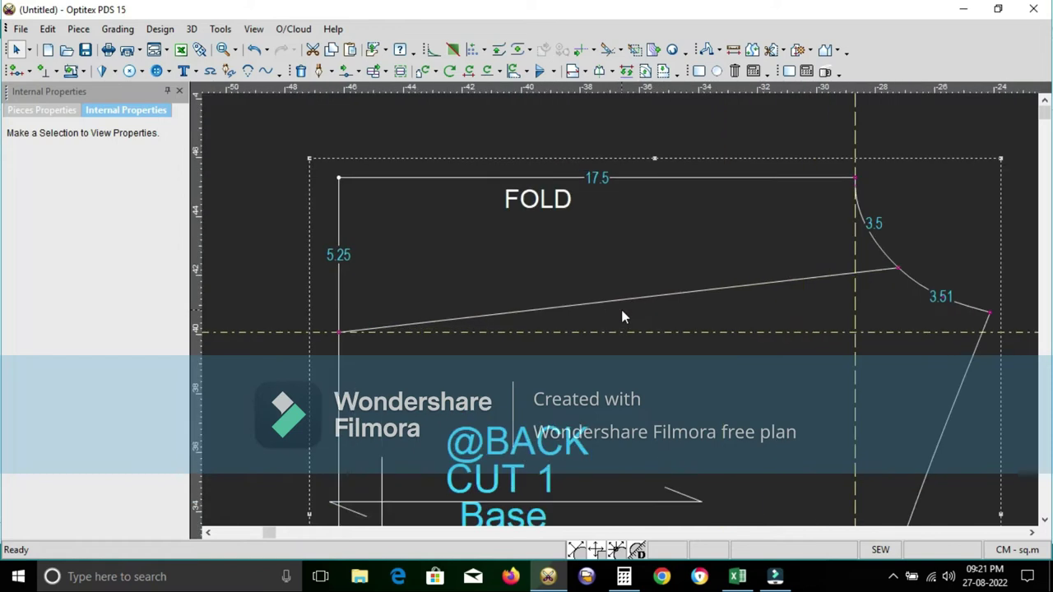
Bend the internal line downward into a shallow curve.
click(605, 302)
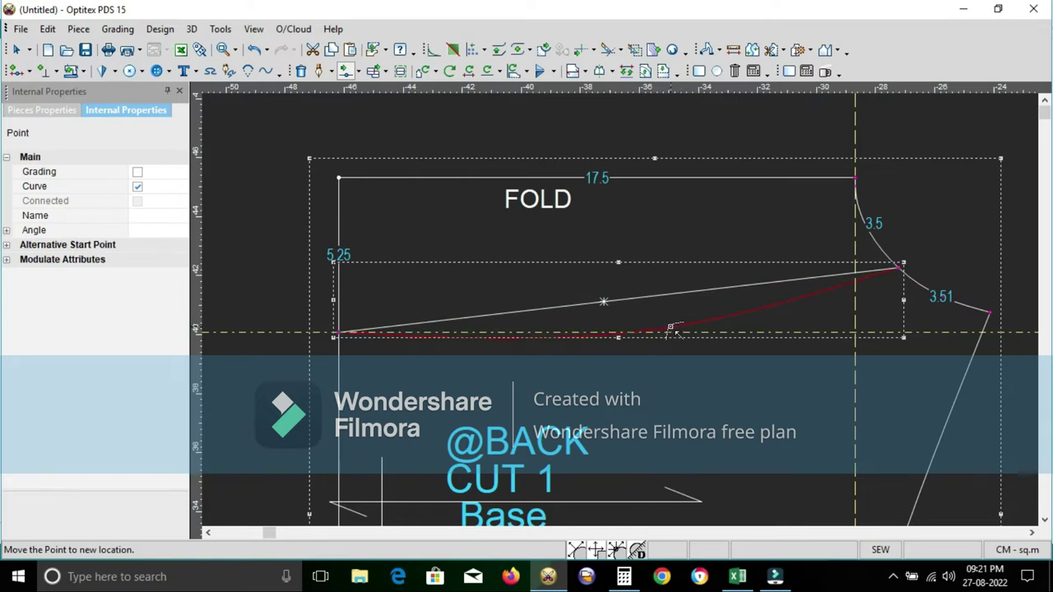
click(673, 334)
click(729, 402)
scroll(628, 314, down, 2)
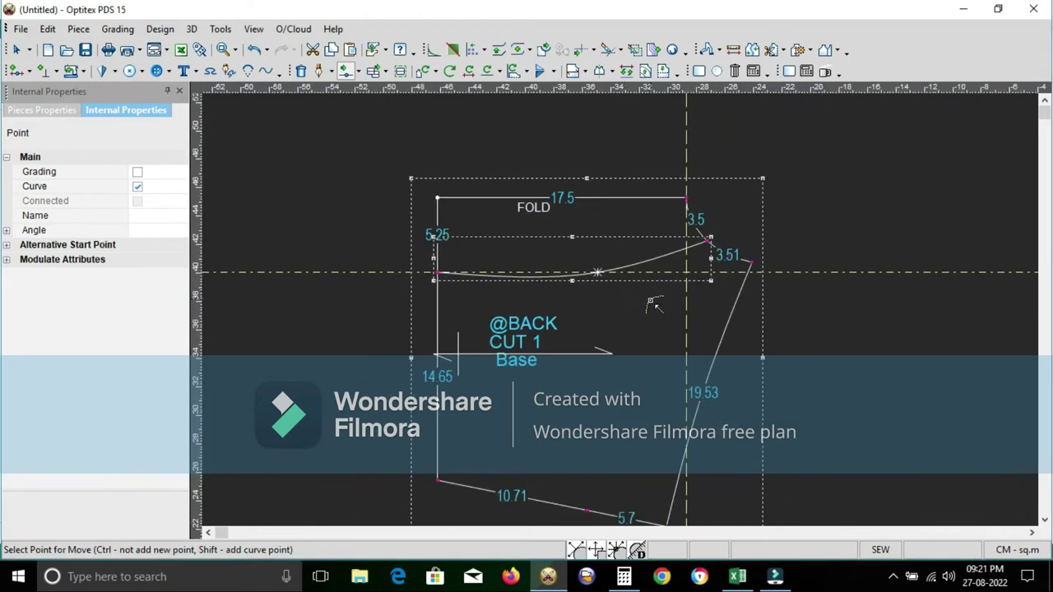
scroll(650, 303, down, 2)
scroll(626, 299, up, 1)
Set a Half Line along the 17.5 fold edge, then review the measurement workbook.
click(600, 71)
click(488, 202)
click(650, 204)
scroll(625, 337, up, 2)
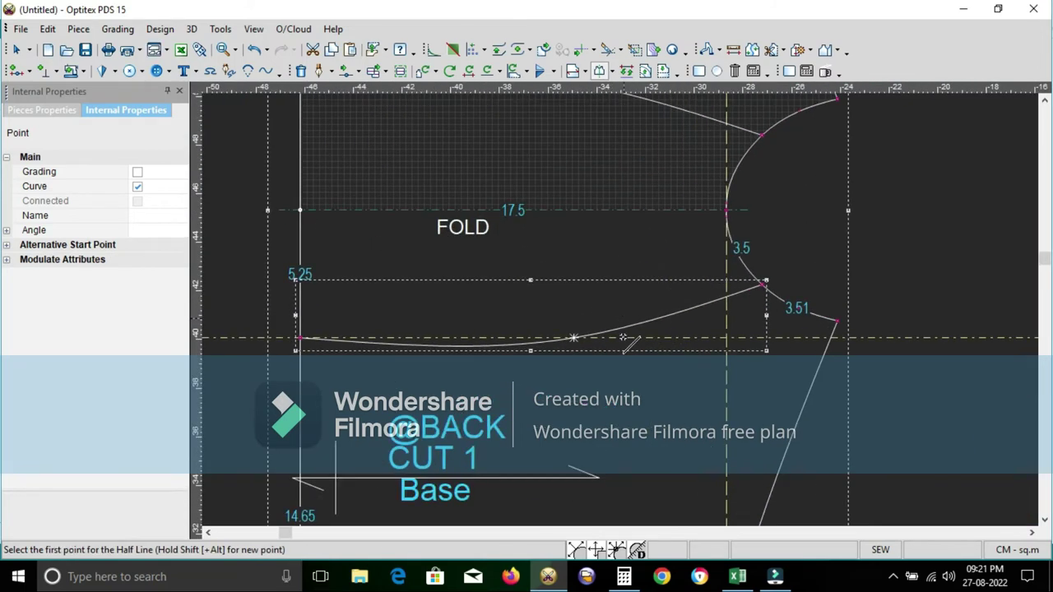
scroll(624, 337, down, 3)
right_click(754, 220)
key(Escape)
click(790, 230)
scroll(623, 318, up, 3)
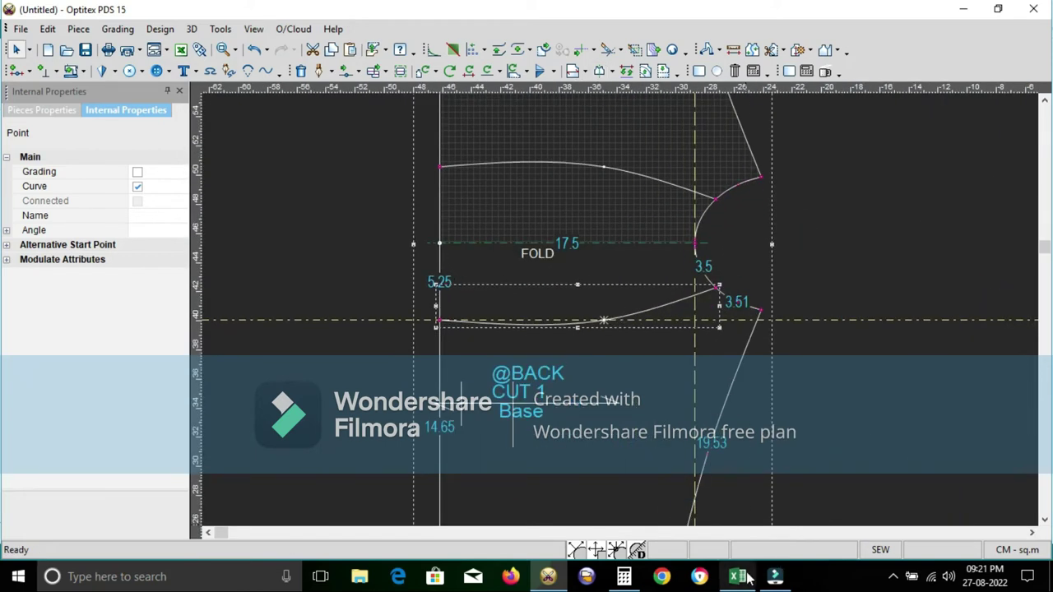
click(737, 576)
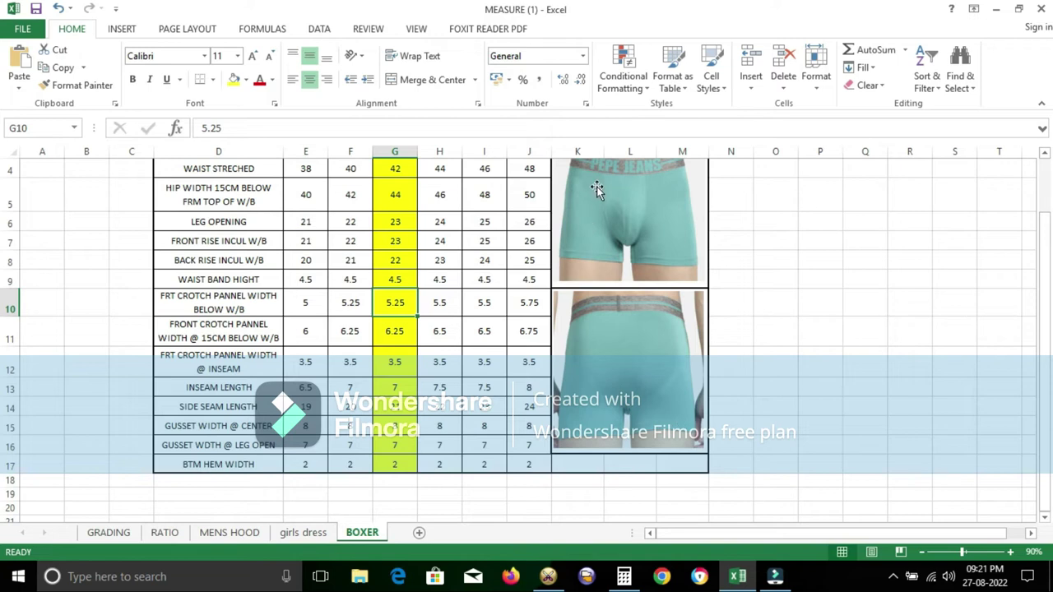
click(737, 575)
scroll(579, 376, up, 2)
scroll(630, 353, down, 3)
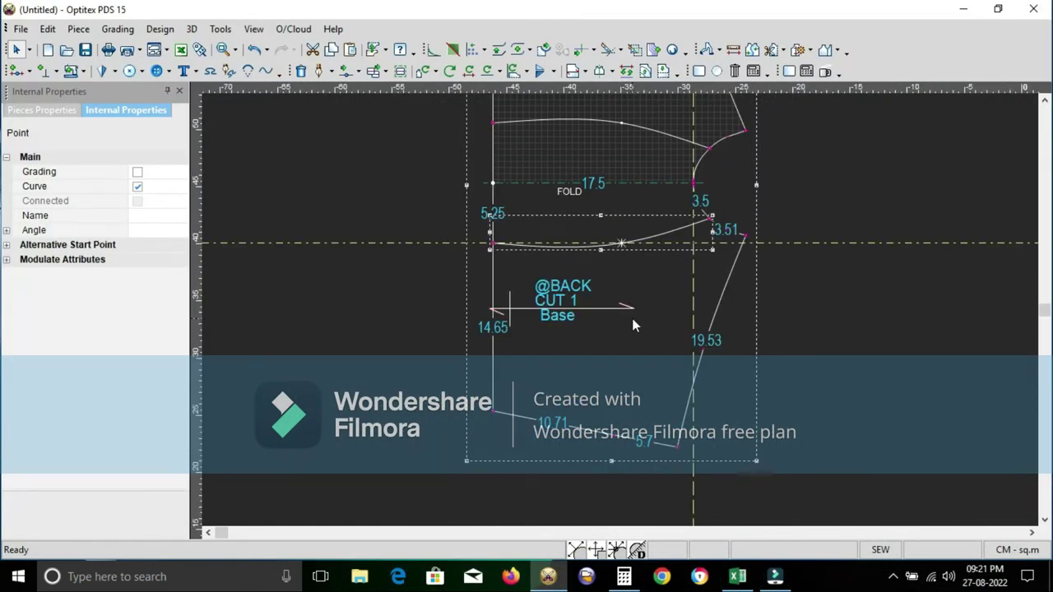
Trace a new piece from the left edge, curved internal line and slanted side edge.
click(797, 51)
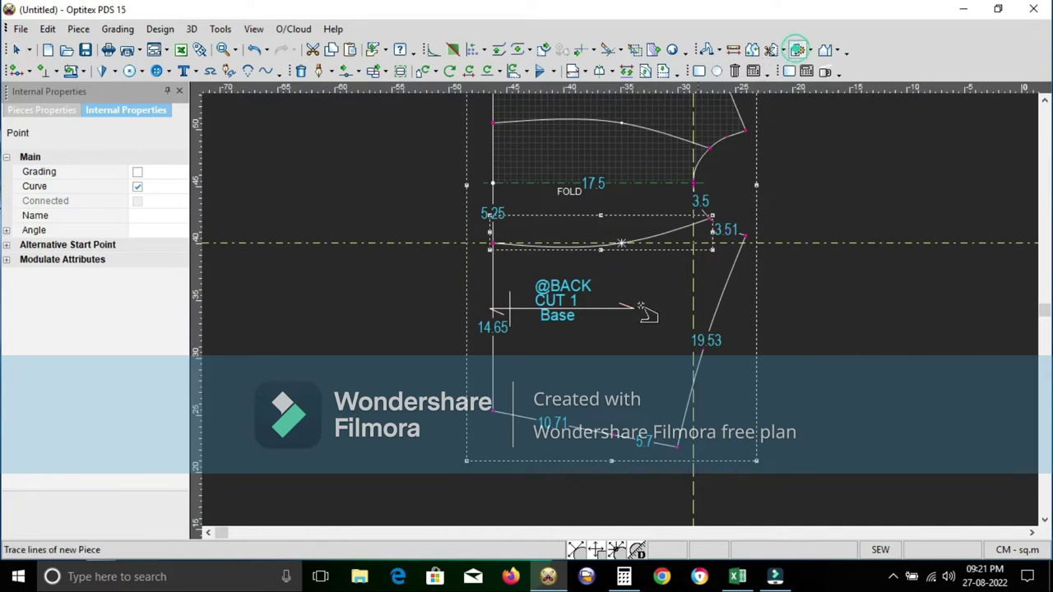
click(495, 278)
click(515, 242)
click(724, 230)
click(733, 258)
click(664, 445)
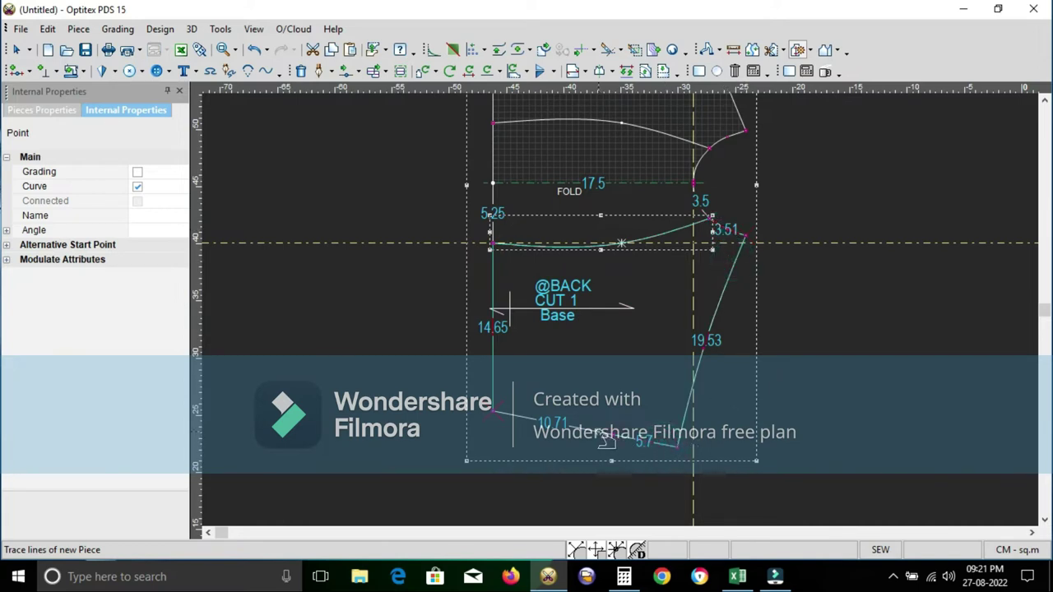
click(607, 433)
click(477, 323)
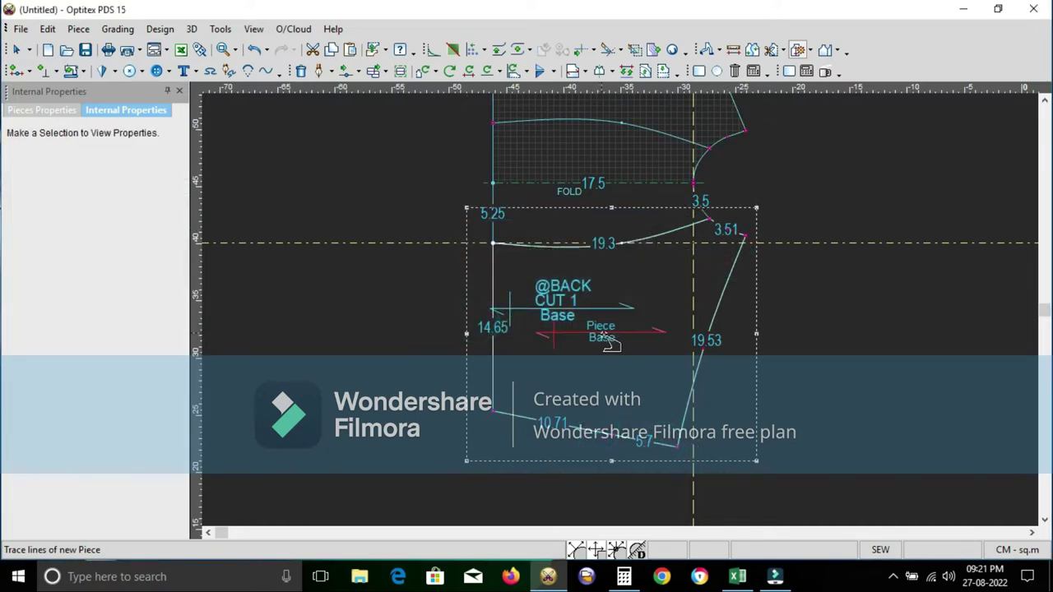
Move the new piece away from the BACK pattern and show its properties.
drag(601, 334, 398, 354)
scroll(628, 312, up, 1)
right_click(560, 158)
click(592, 170)
click(580, 273)
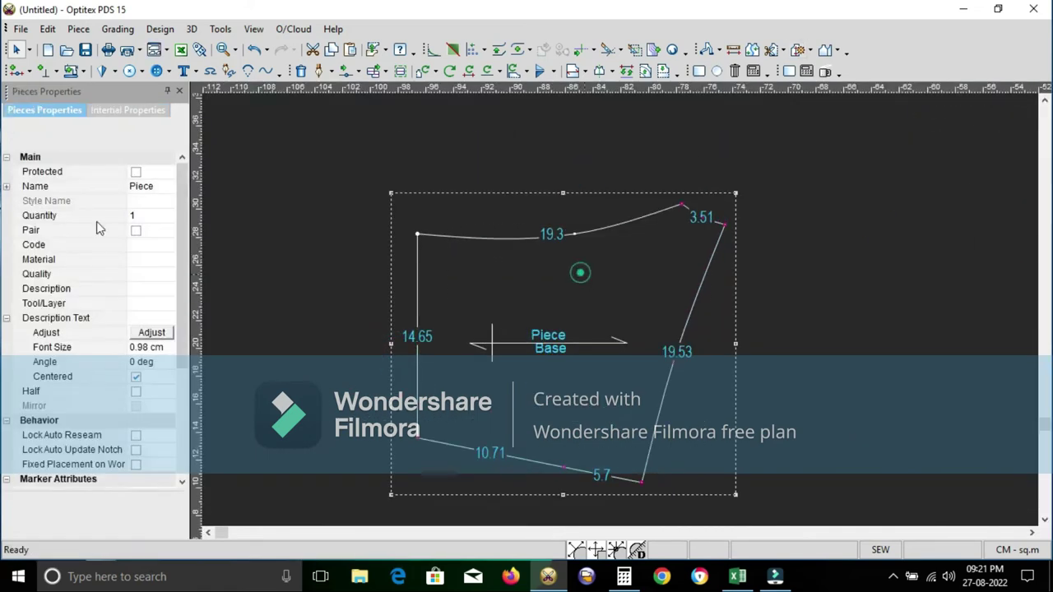
Set the traced piece's Name to FRONT, tick Pair, and enter description CUT 2.
click(161, 187)
text(FRONT)
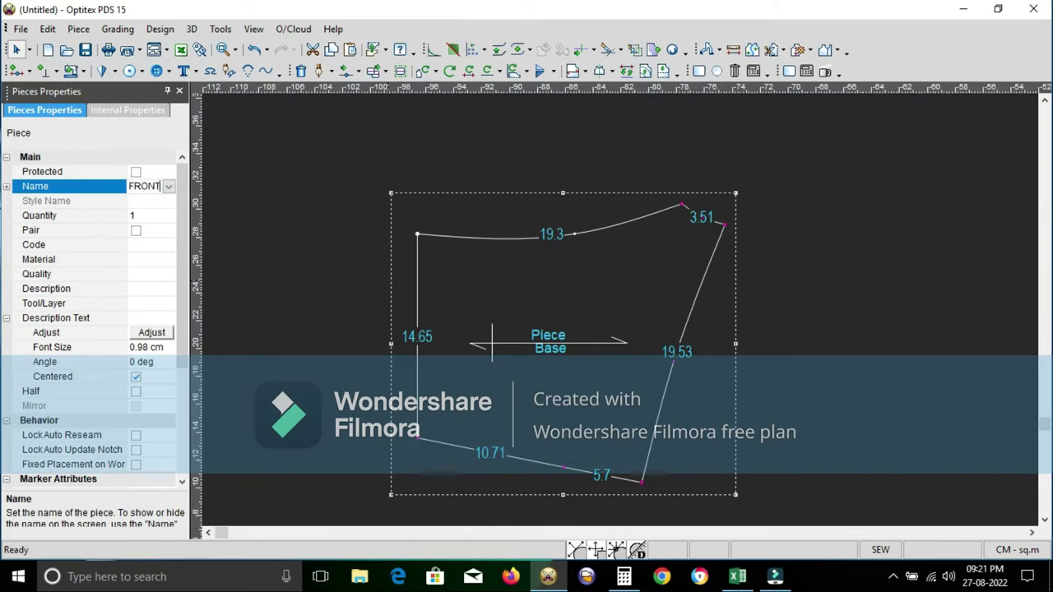
key(Return)
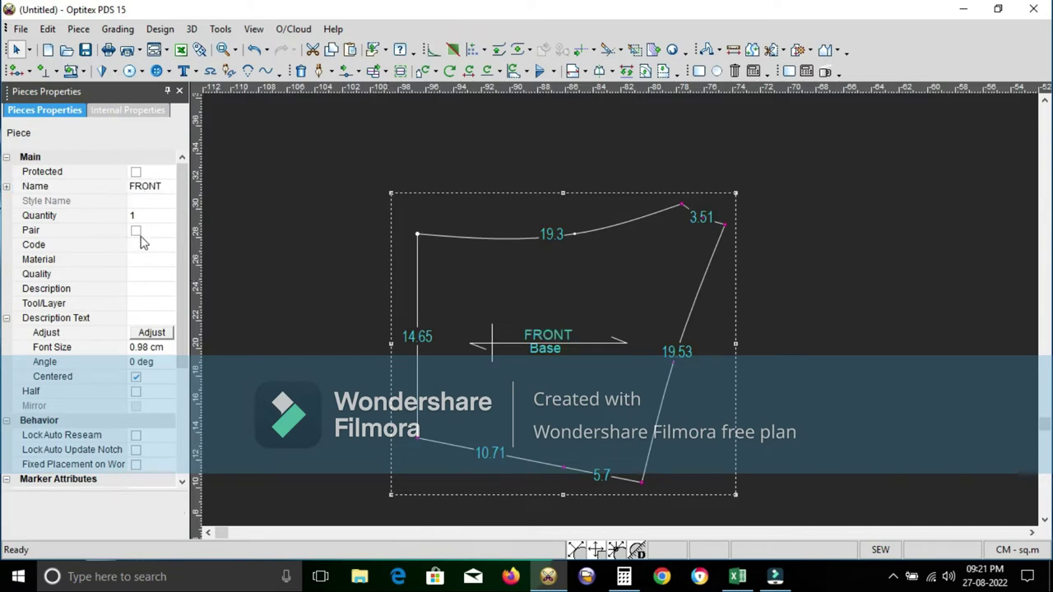
click(137, 232)
click(148, 284)
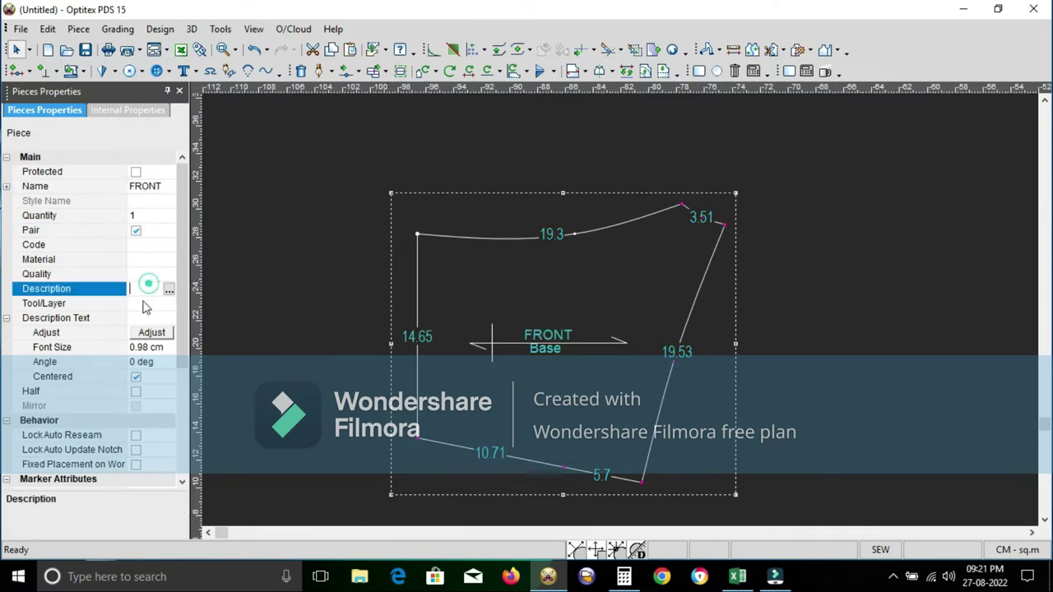
text(CUT 2)
key(Return)
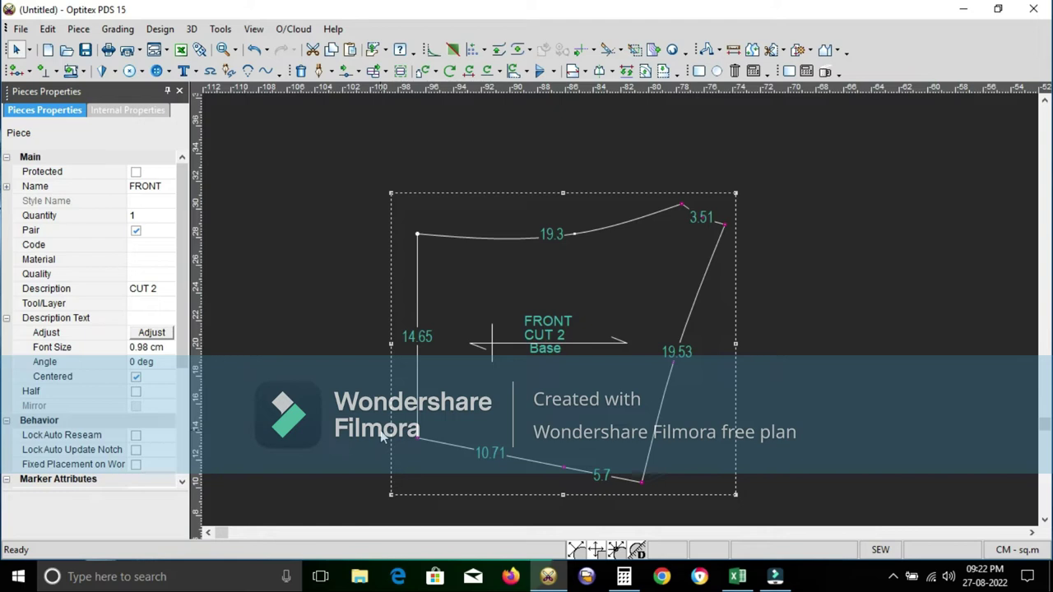
Add a 0.8 cm seam allowance along the FRONT piece's curved 19.3 cm top edge.
key(s)
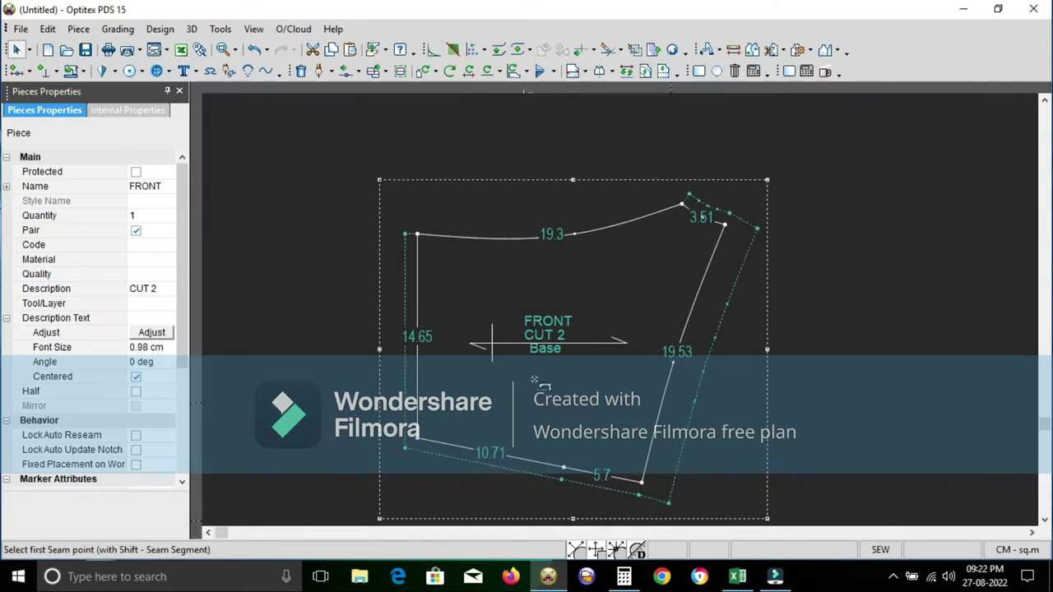
click(418, 235)
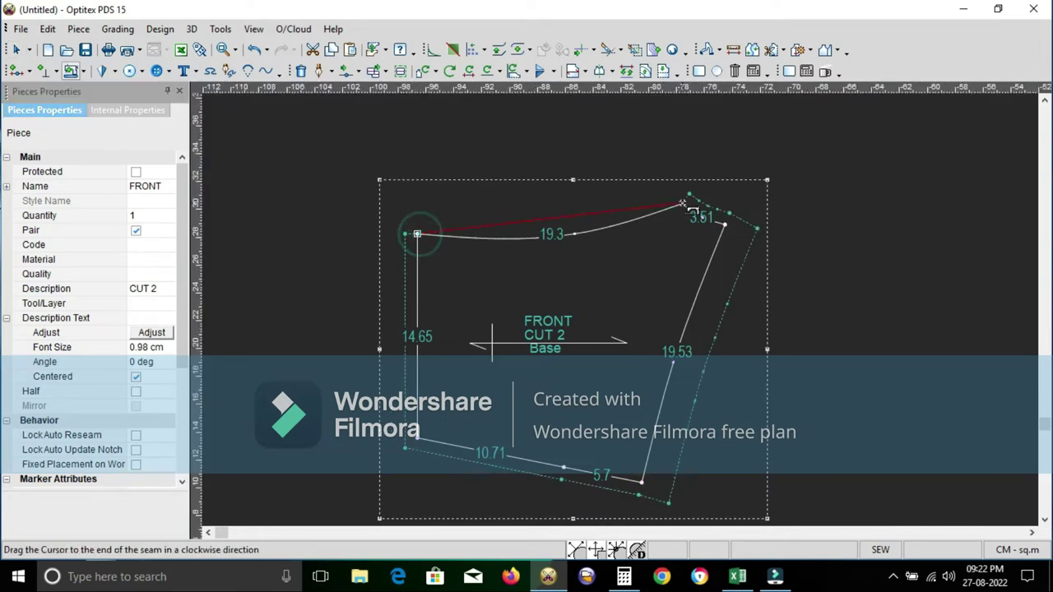
click(682, 205)
text(1)
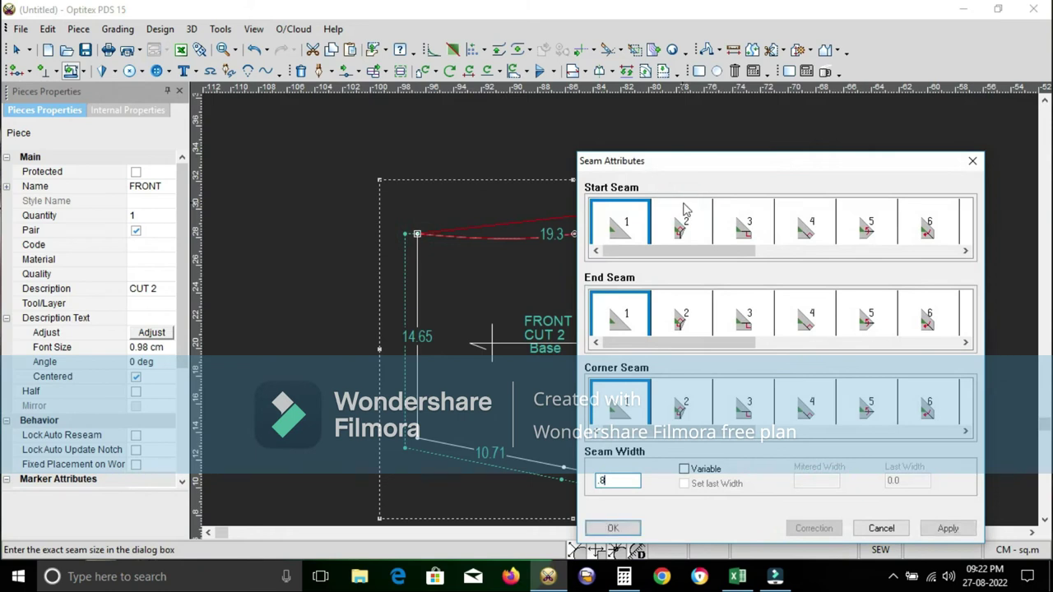
key(Return)
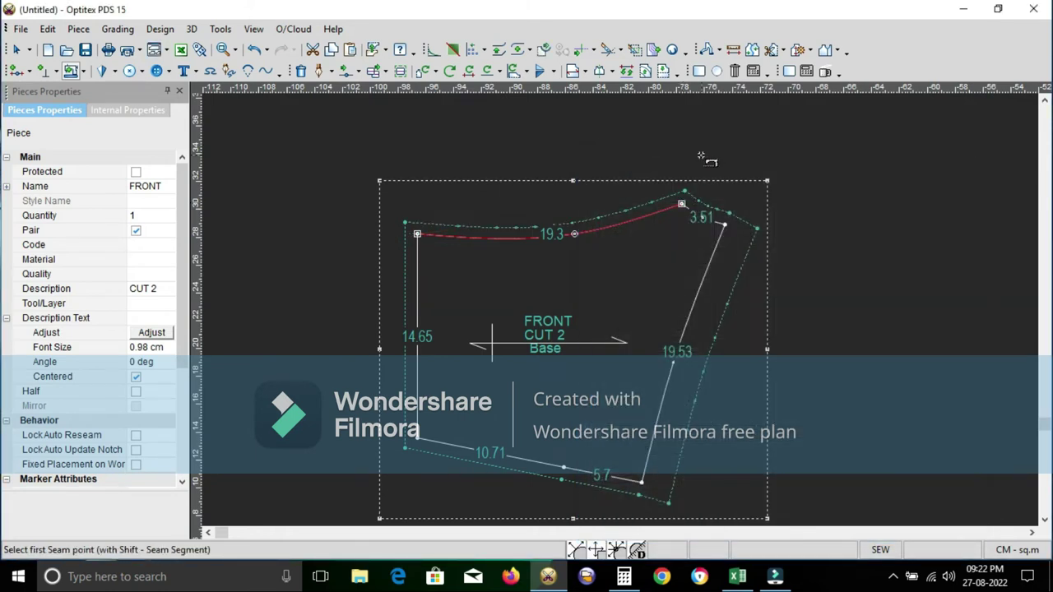
Return to the Select Tool and zoom onto the BACK piece's FOLD line and crotch curve.
right_click(700, 155)
click(735, 167)
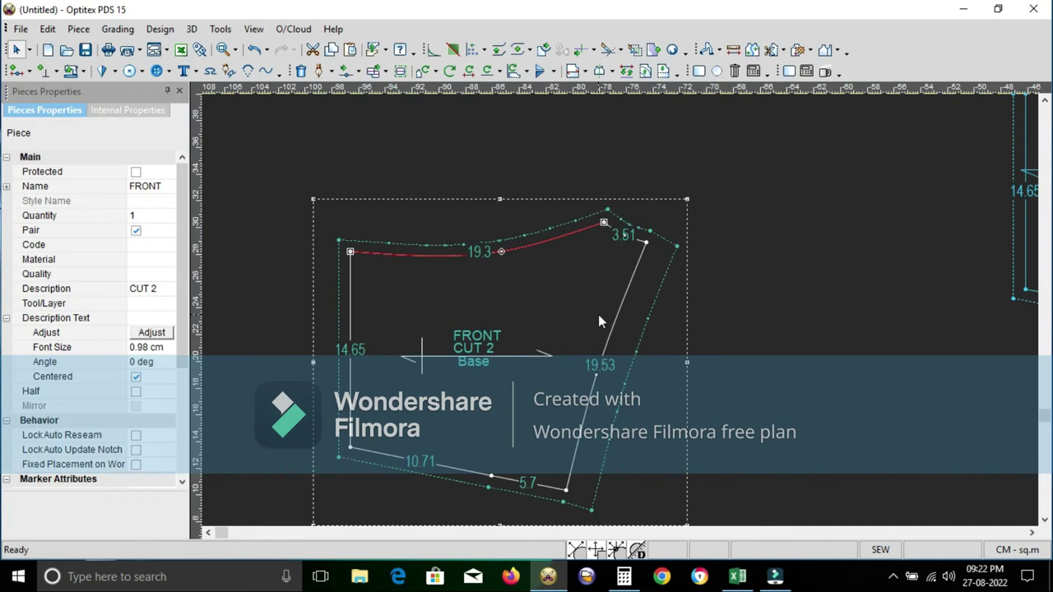
scroll(598, 314, down, 1)
scroll(621, 309, down, 1)
scroll(658, 303, down, 1)
scroll(628, 318, up, 1)
scroll(622, 314, up, 1)
scroll(621, 314, up, 1)
scroll(621, 318, up, 1)
scroll(622, 319, up, 1)
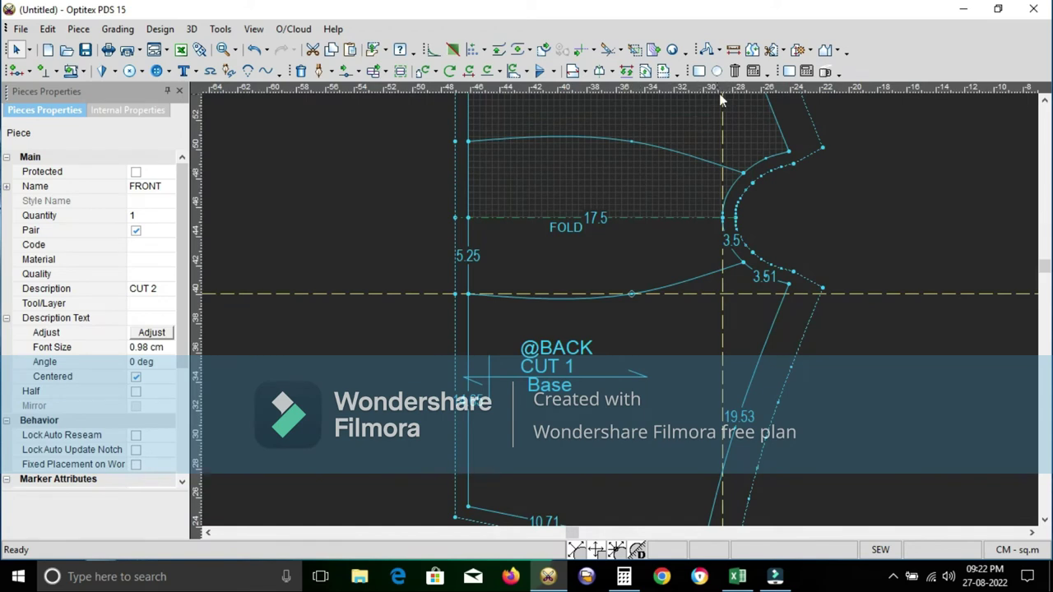
Try the cut-piece tool on the BACK and dismiss the new point's settings.
click(774, 50)
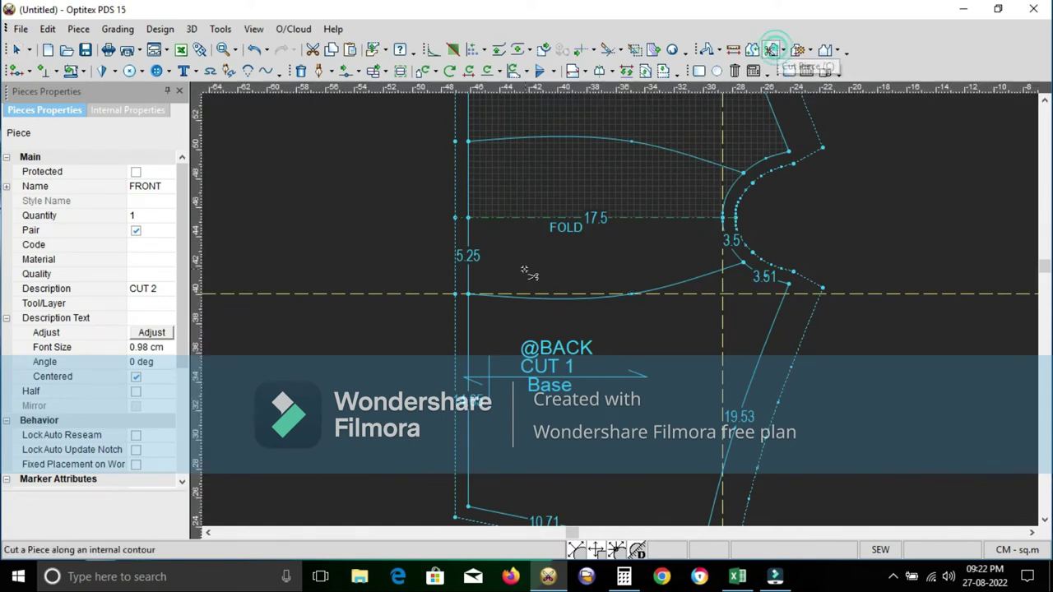
click(509, 296)
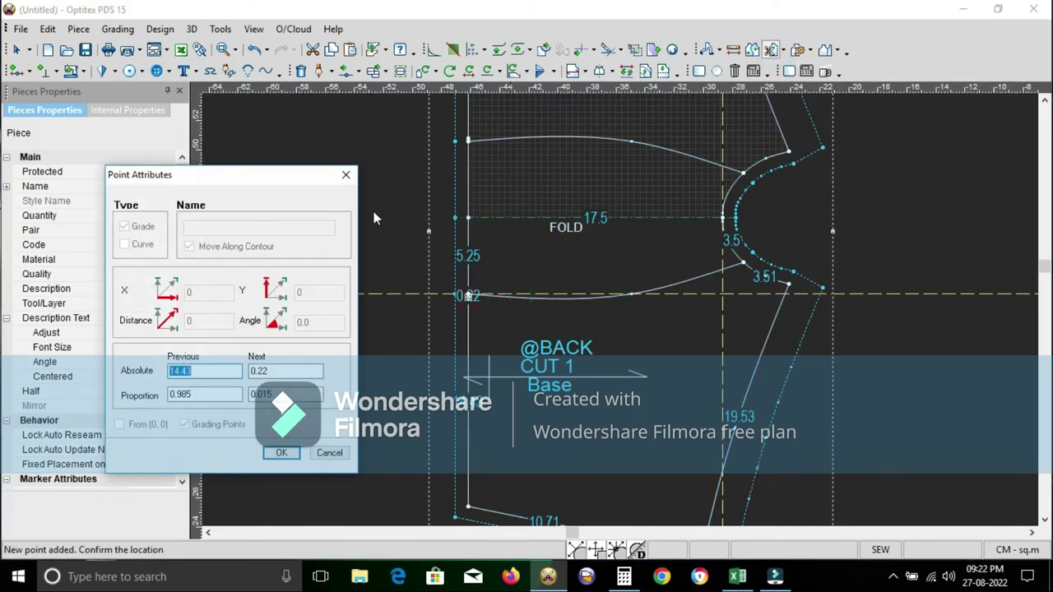
click(347, 174)
Trace the lower curve, 5.25 edge and FOLD line into a new piece and move it beside the BACK.
click(797, 51)
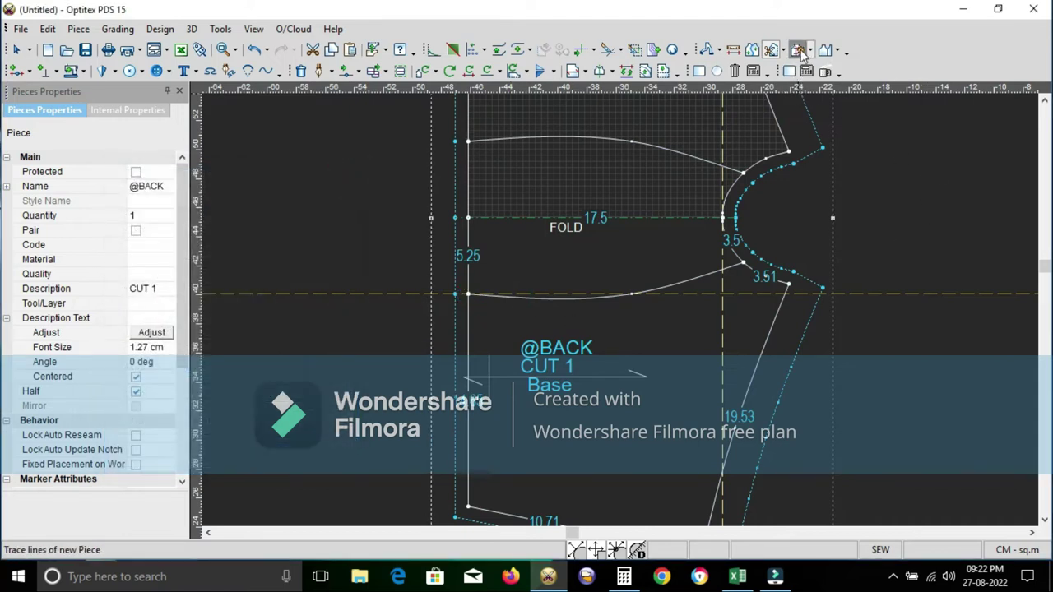
click(604, 298)
click(468, 255)
click(491, 218)
click(724, 234)
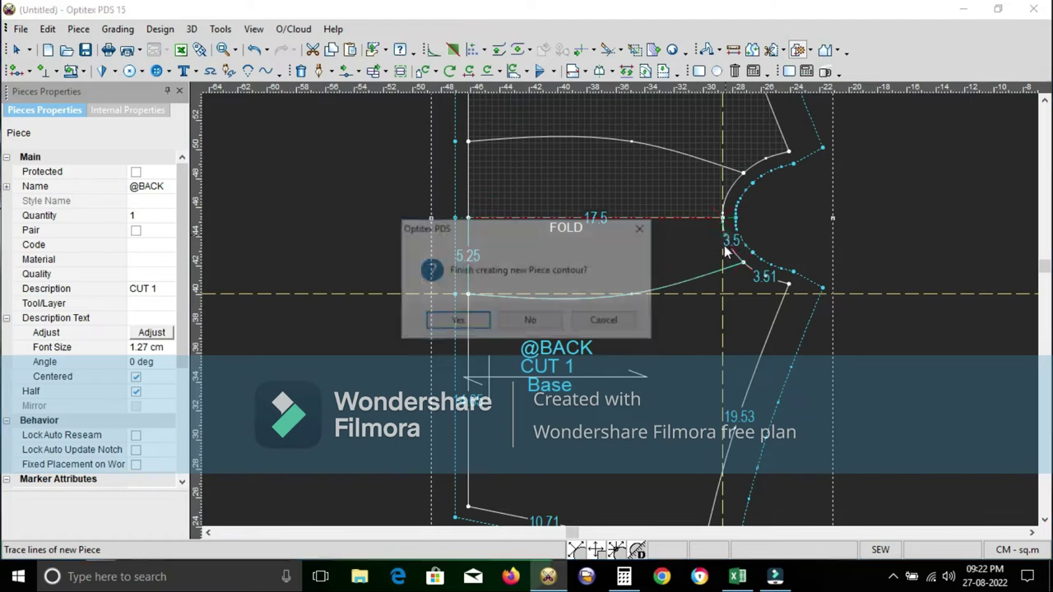
click(464, 322)
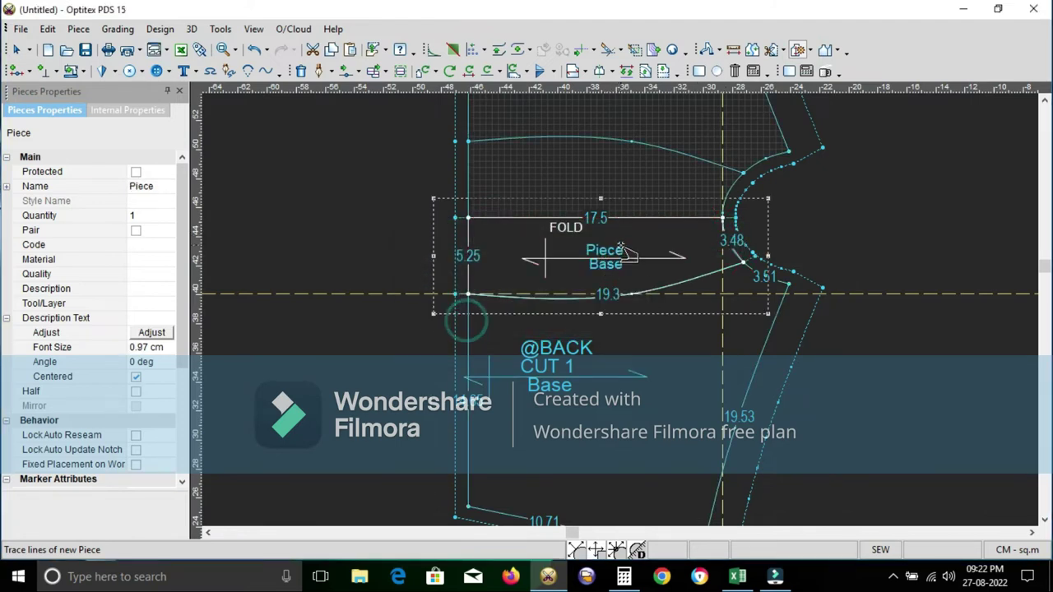
scroll(625, 255, down, 3)
drag(622, 301, 415, 239)
Switch back to the Select tool from the canvas shortcut menu.
scroll(415, 238, down, 2)
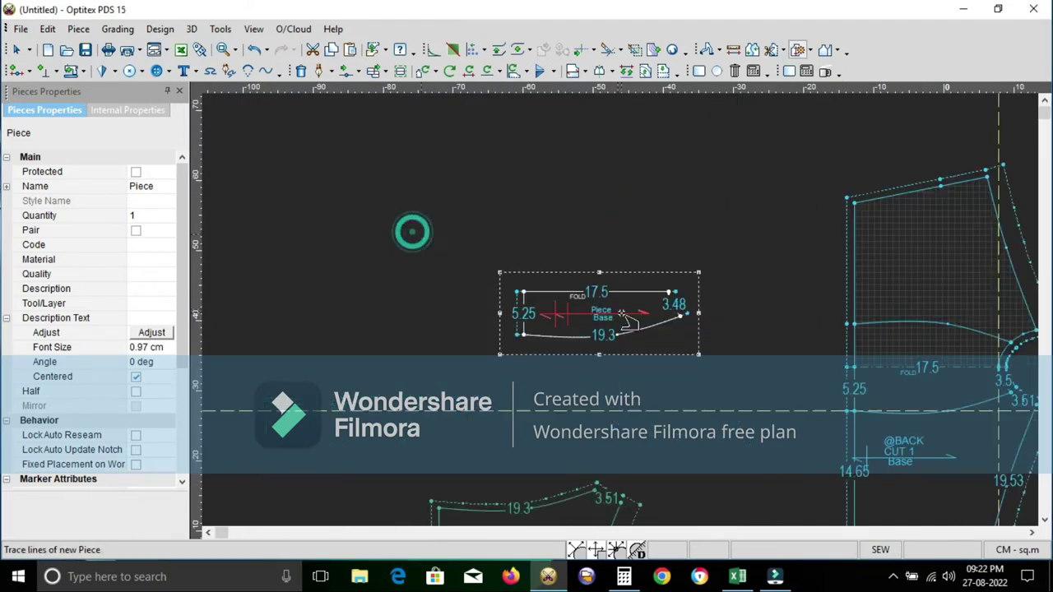
scroll(623, 197, up, 3)
right_click(625, 197)
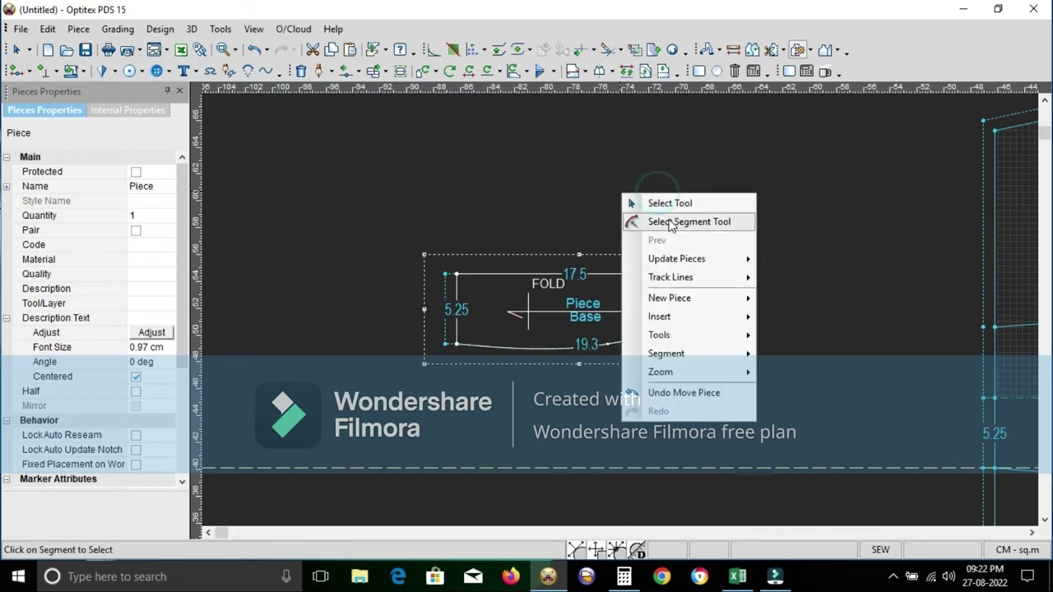
click(667, 203)
Check the BOXER measurements in the Excel MEASURE sheet and return to Optitex.
scroll(623, 313, down, 2)
scroll(632, 409, down, 1)
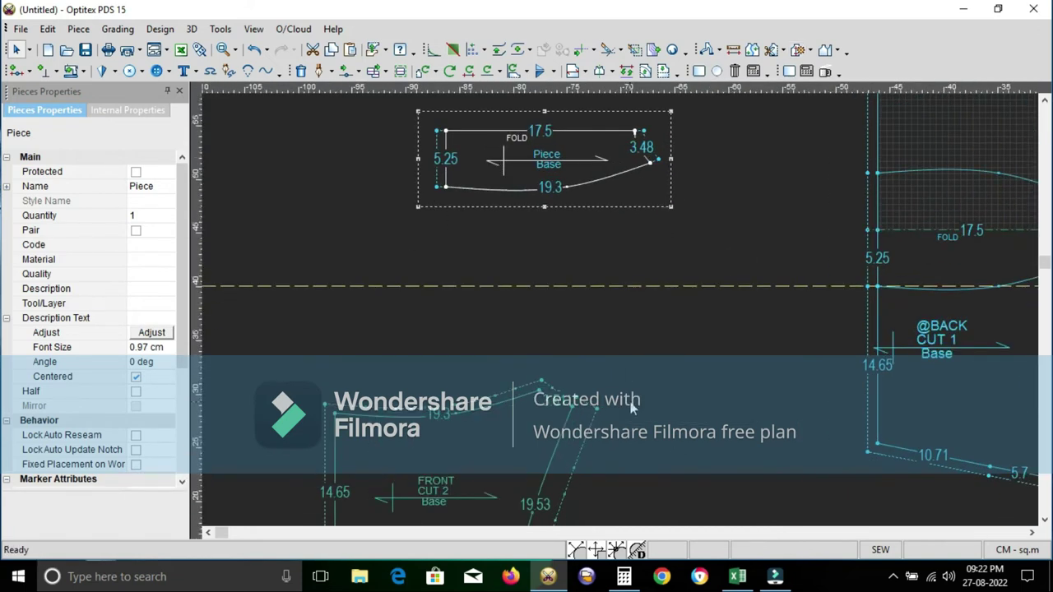
click(738, 577)
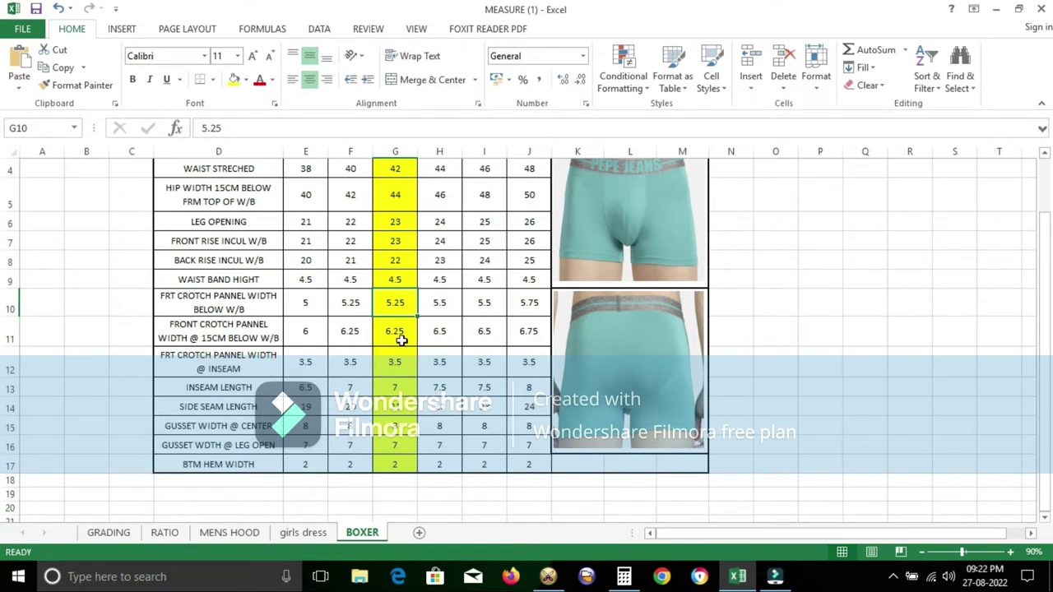
click(548, 576)
Zoom in and drag a vertical guide from the ruler onto the gusset's 5.25 edge.
scroll(604, 315, up, 2)
scroll(604, 315, up, 2)
scroll(604, 321, up, 2)
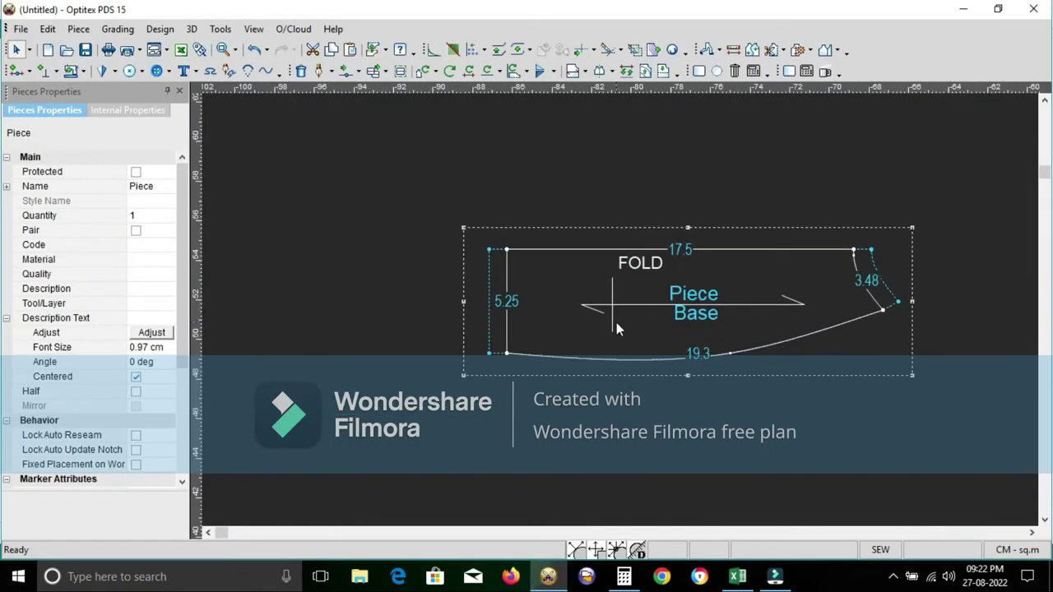
drag(199, 293, 507, 280)
click(624, 576)
click(272, 413)
click(332, 375)
click(429, 374)
click(272, 374)
click(393, 452)
click(332, 375)
click(456, 463)
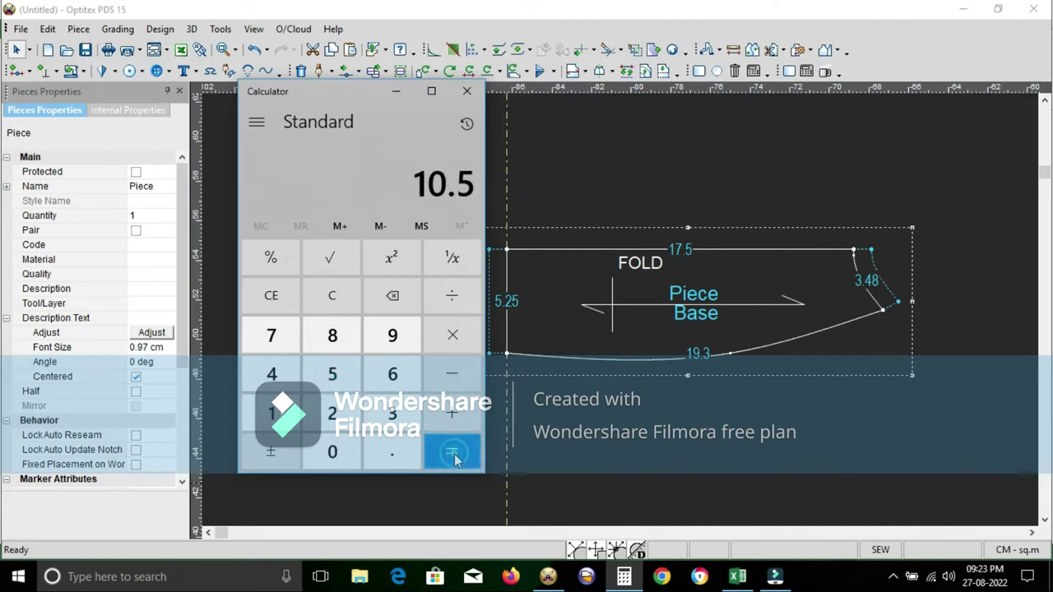
click(466, 91)
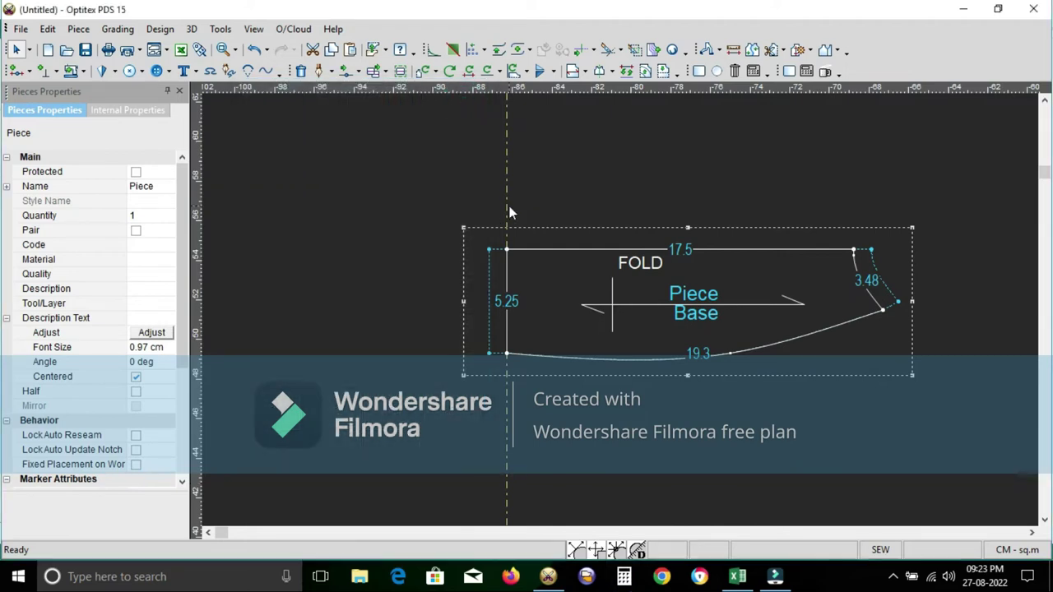
Set the guide's Distance From Line to 10.5 in Guide Line Properties and apply it.
double_click(506, 206)
text(10.5)
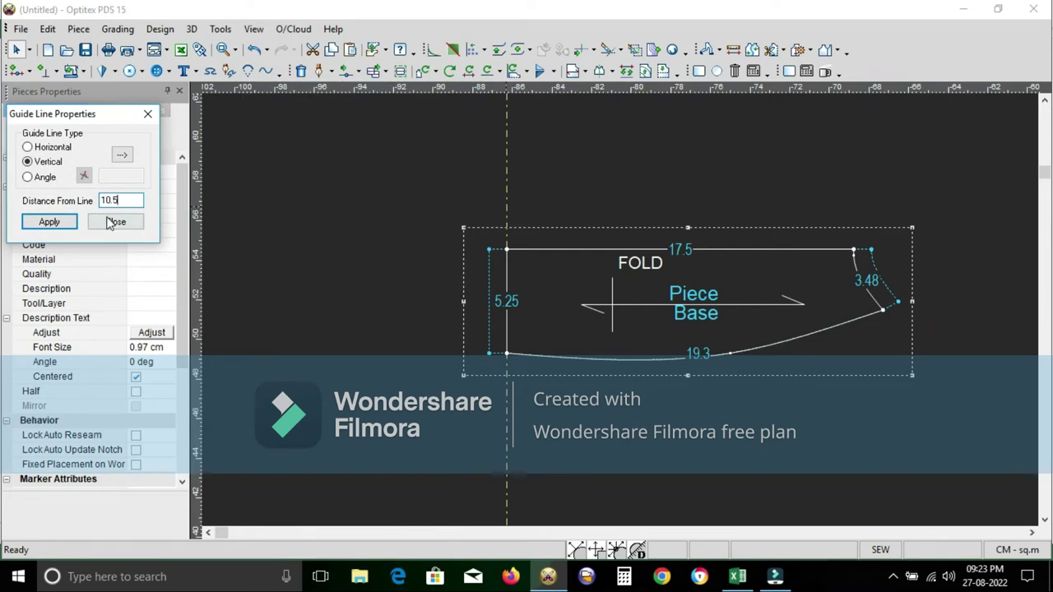
click(108, 223)
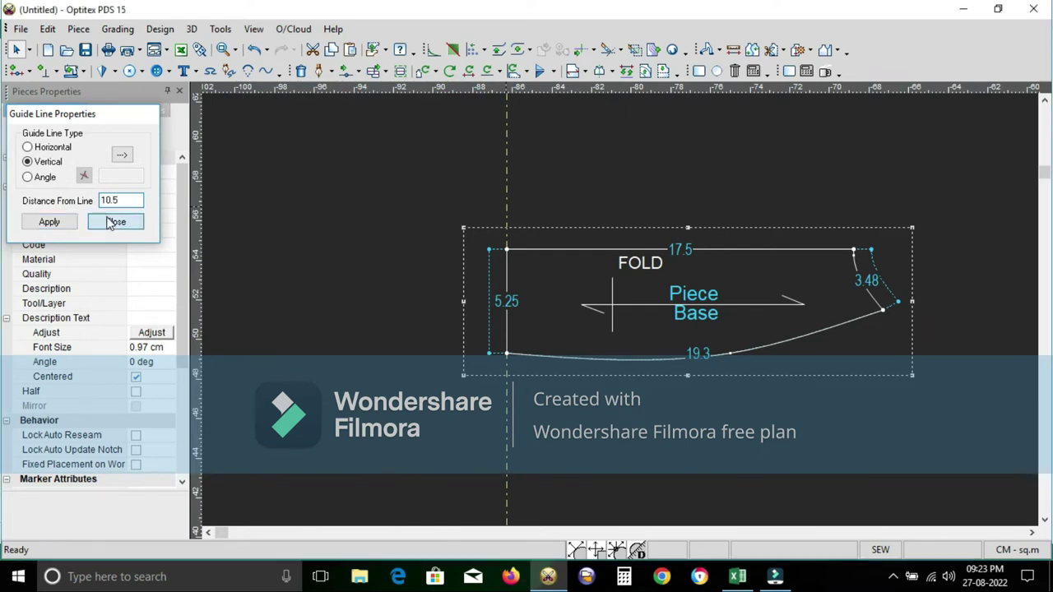
double_click(507, 212)
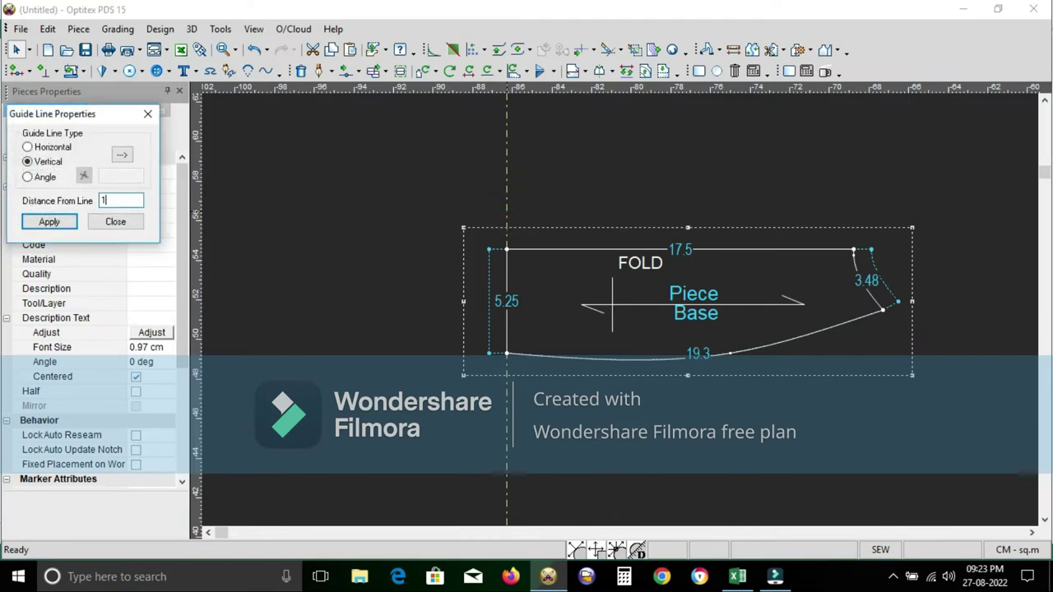
click(71, 222)
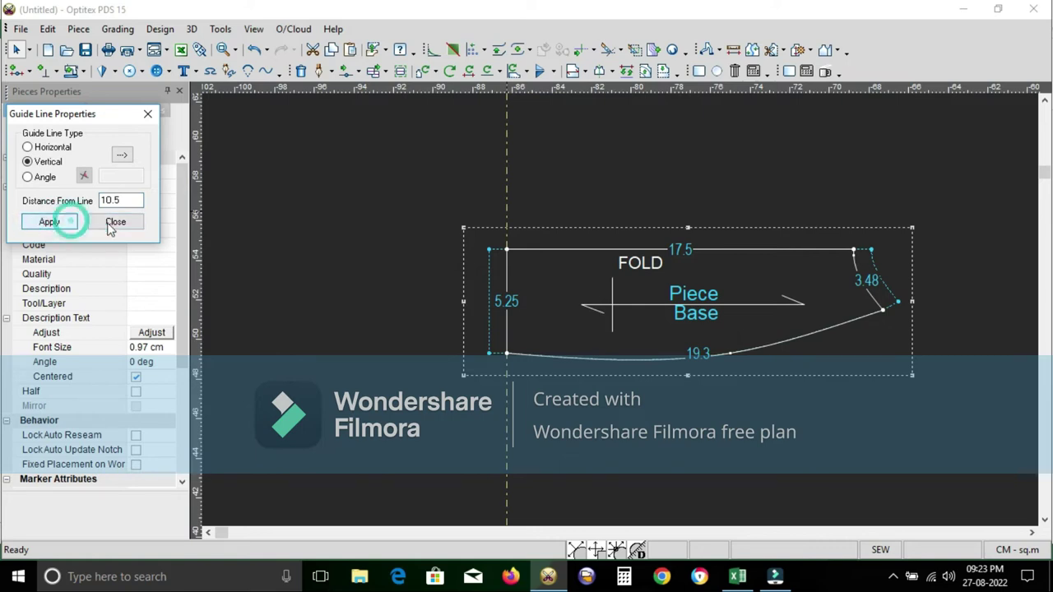
click(114, 222)
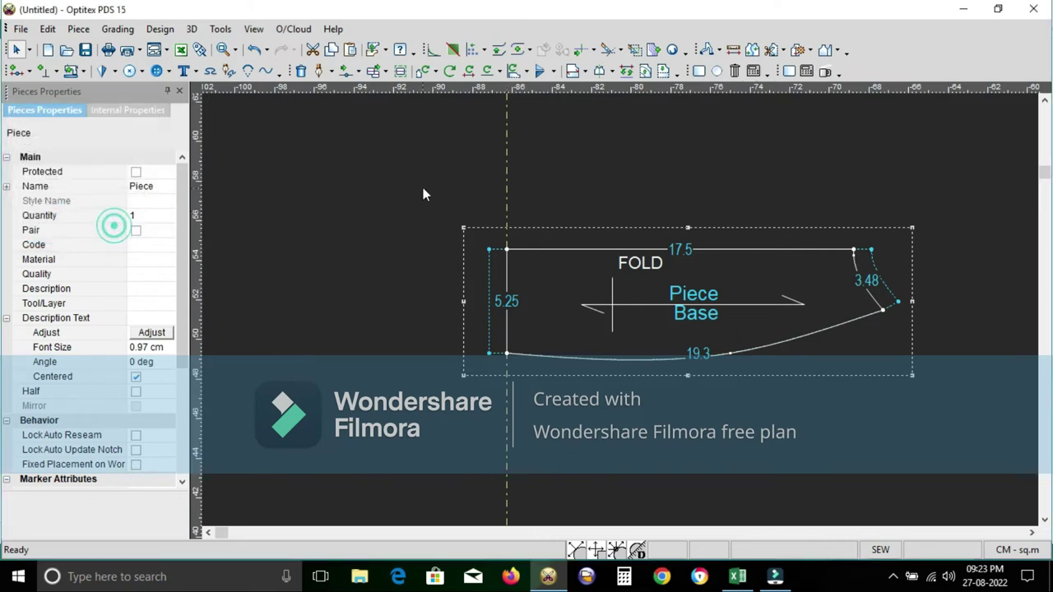
Reselect the vertical guide line and reopen its properties to verify the 10.5 offset.
double_click(507, 196)
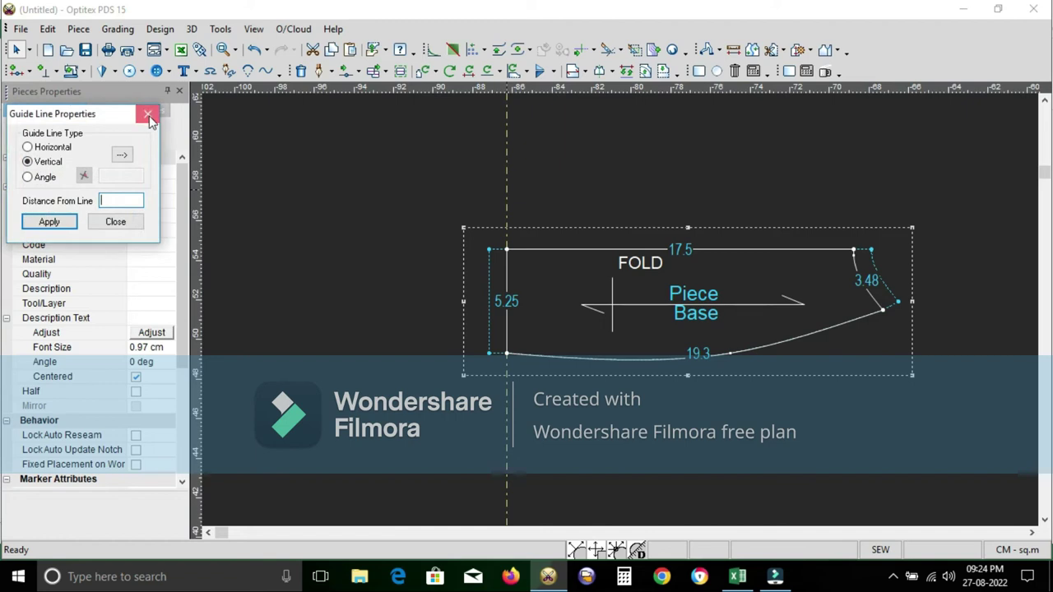
click(149, 117)
click(543, 198)
click(504, 197)
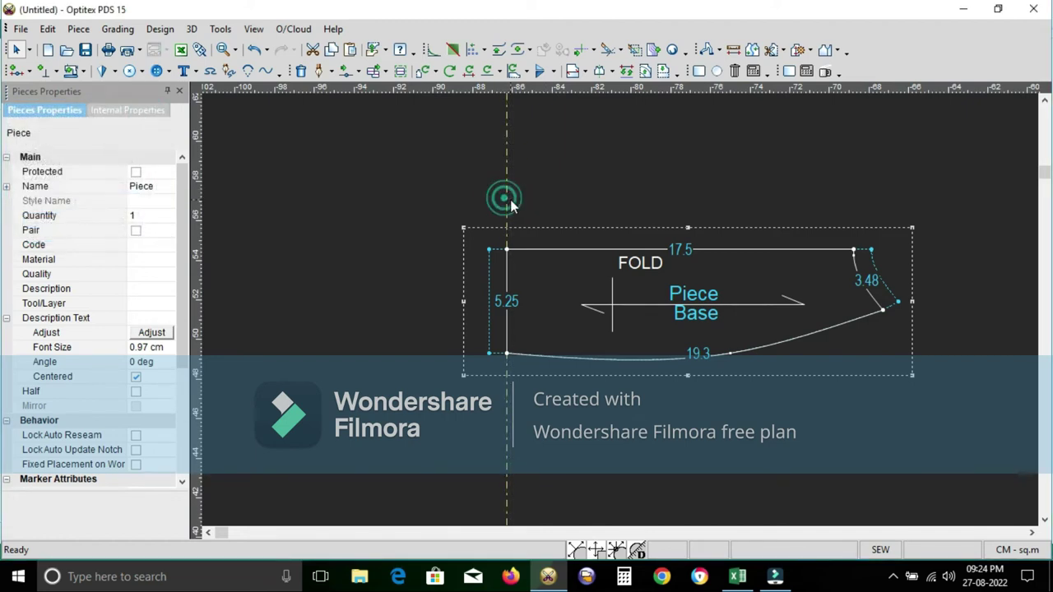
click(541, 204)
double_click(506, 204)
text(10.5)
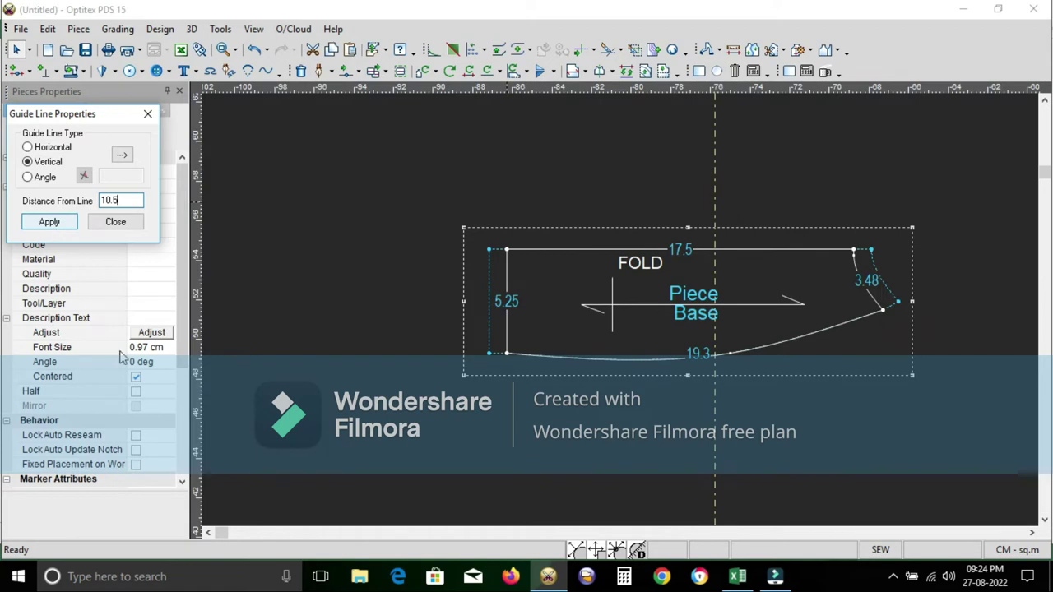
Add a curve point where the guide crosses the gusset's bottom curve, splitting it 10.52/8.78.
click(116, 225)
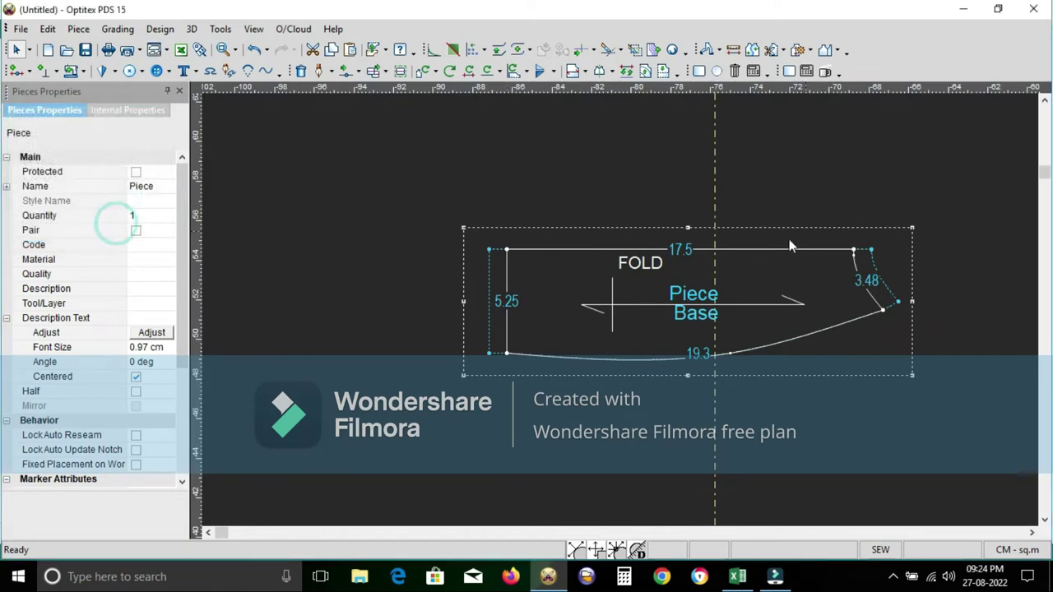
scroll(618, 308, up, 2)
scroll(620, 310, up, 1)
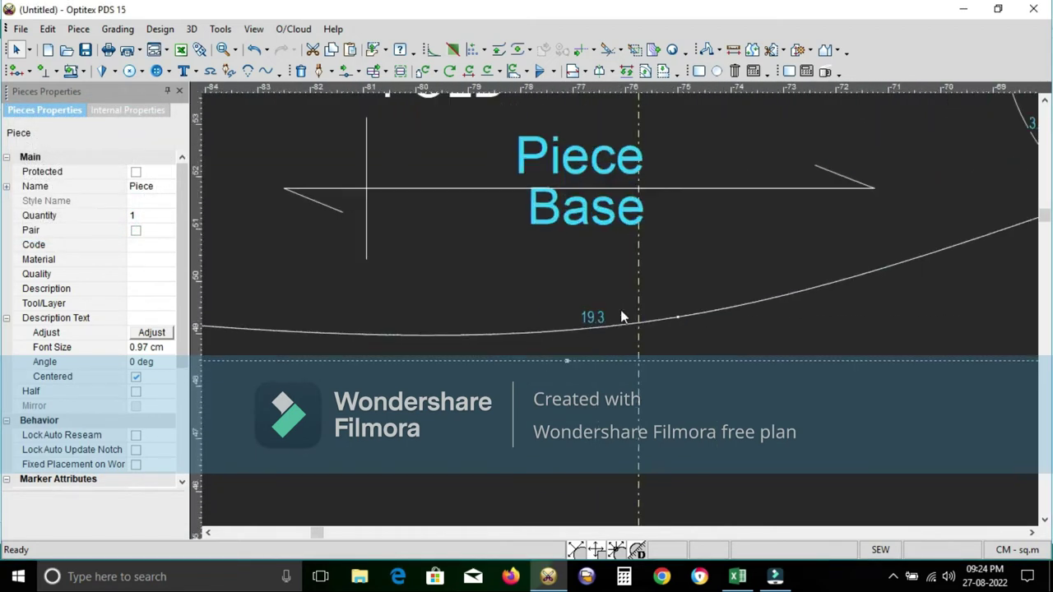
key(Insert)
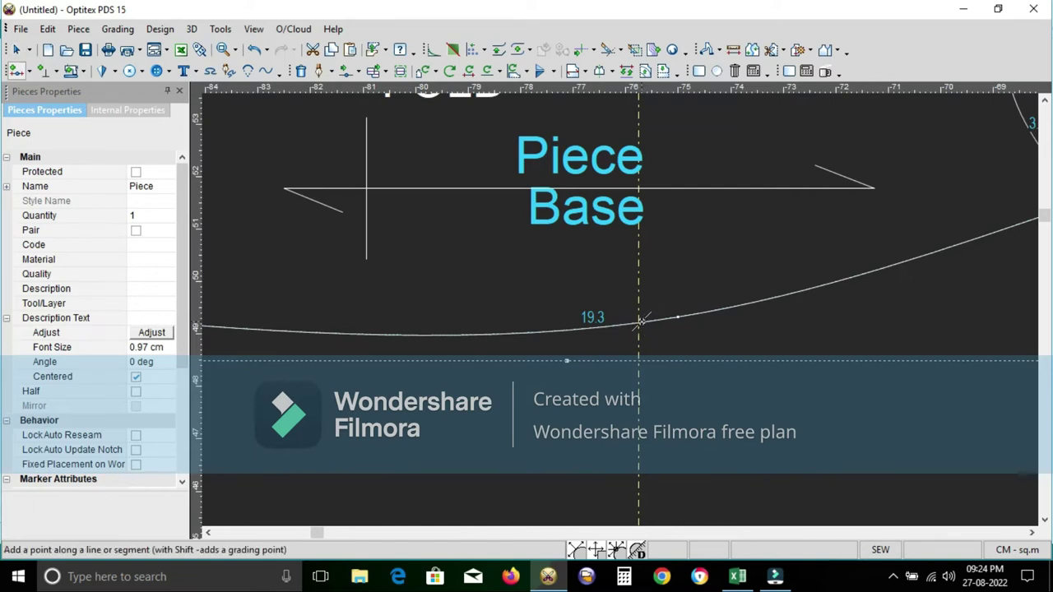
click(638, 321)
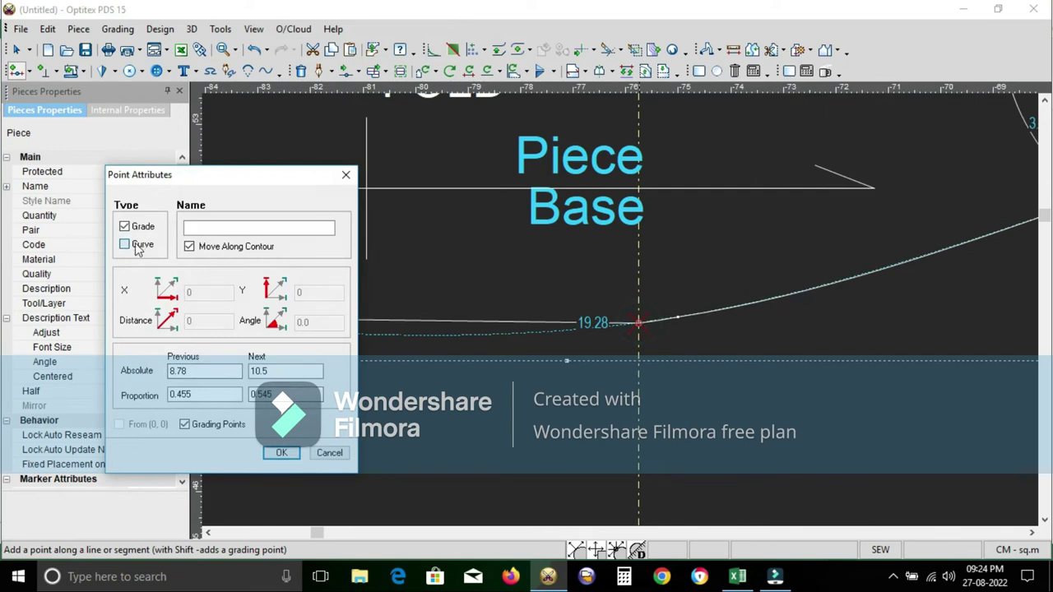
click(125, 244)
click(281, 452)
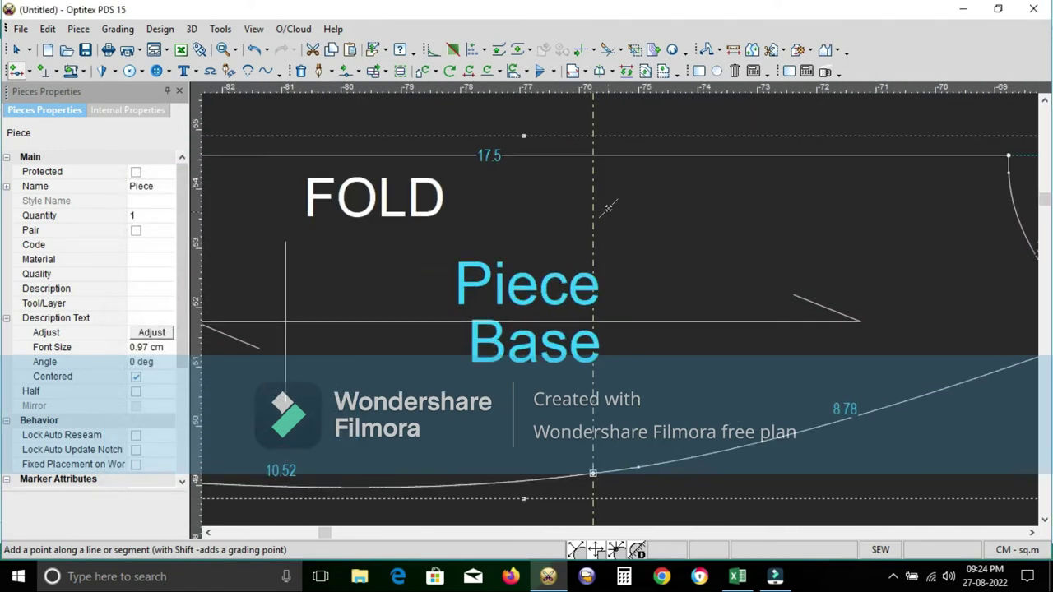
Add a point where the guide crosses the fold edge, splitting it 10.5/7 cm.
click(592, 155)
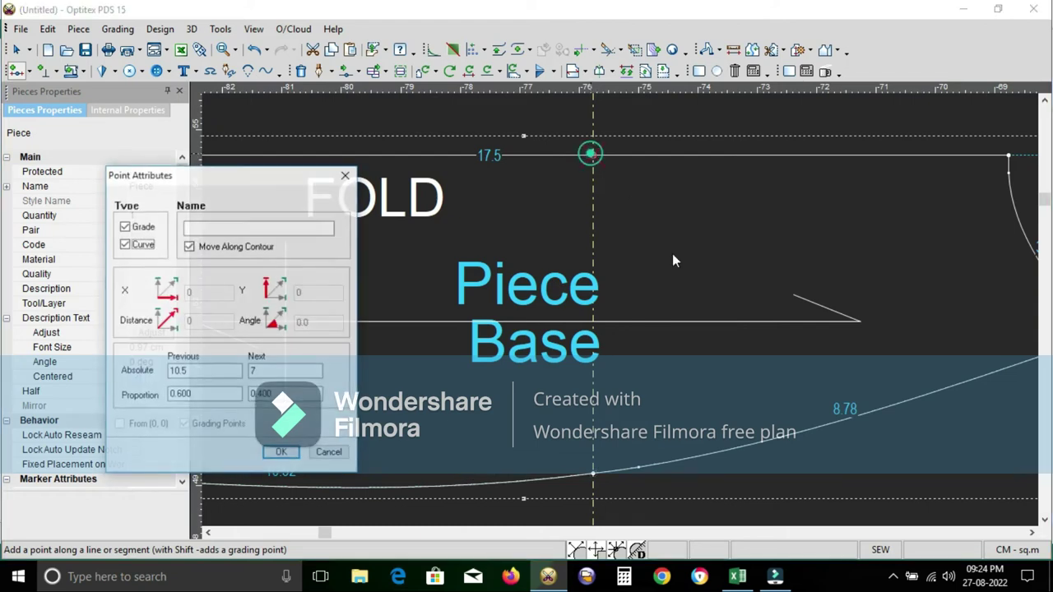
click(284, 454)
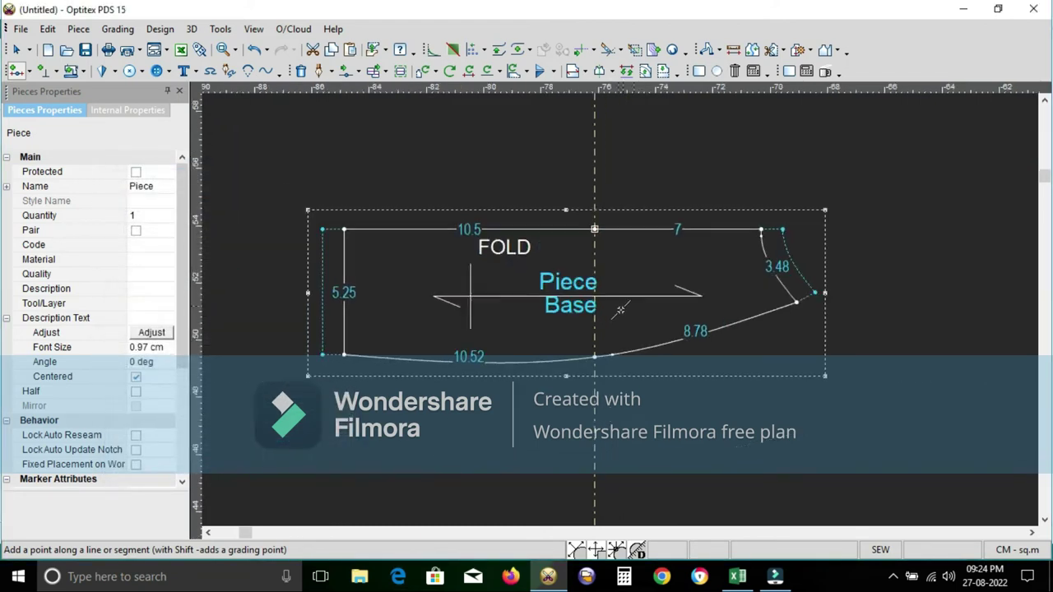
scroll(649, 179, down, 3)
click(711, 195)
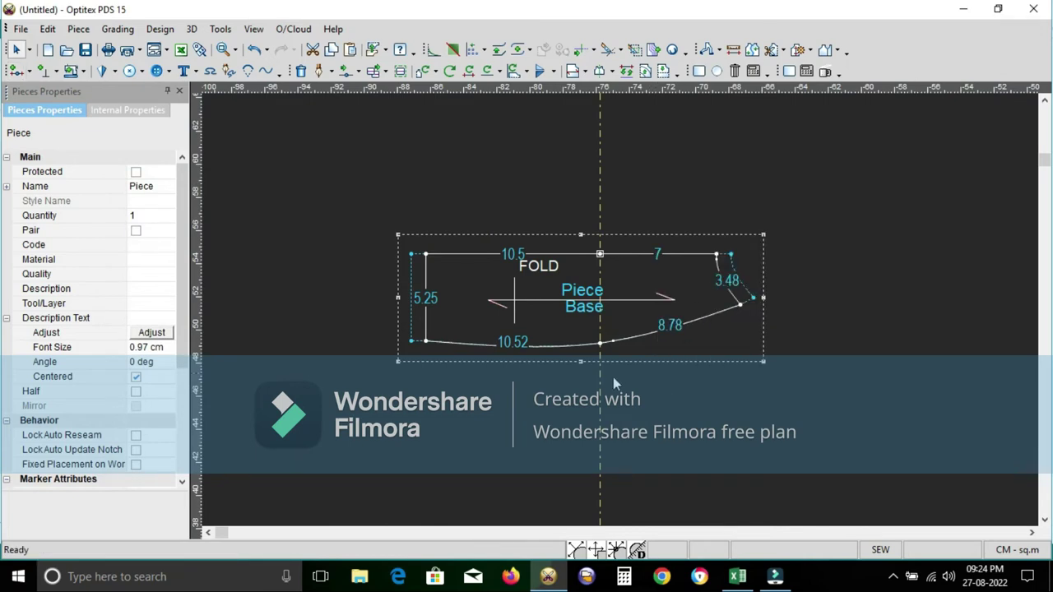
scroll(613, 377, down, 3)
scroll(620, 310, up, 2)
scroll(547, 370, up, 1)
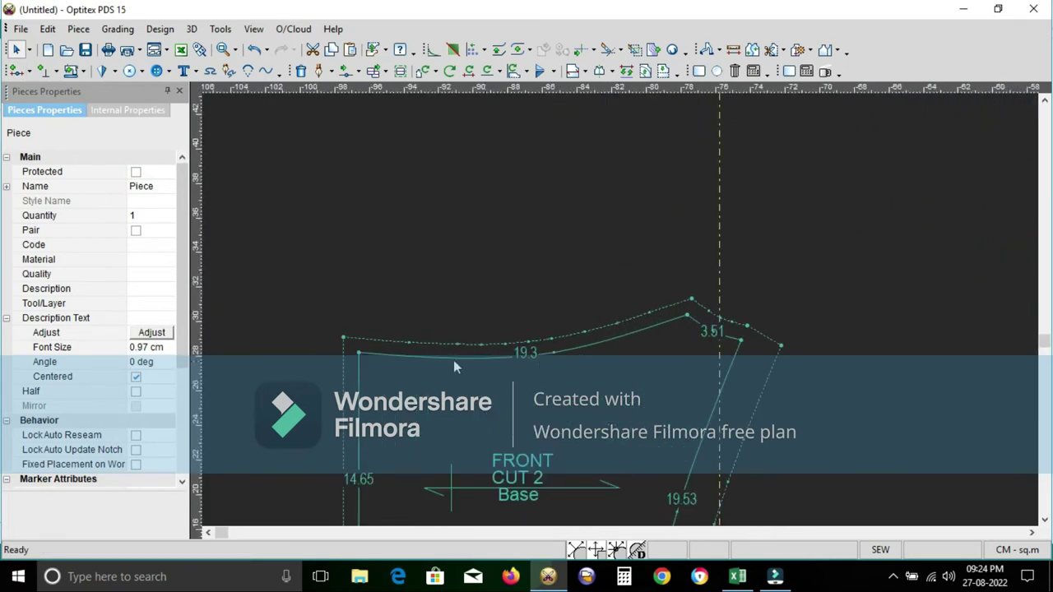
Select the FRONT piece to check its properties.
click(362, 356)
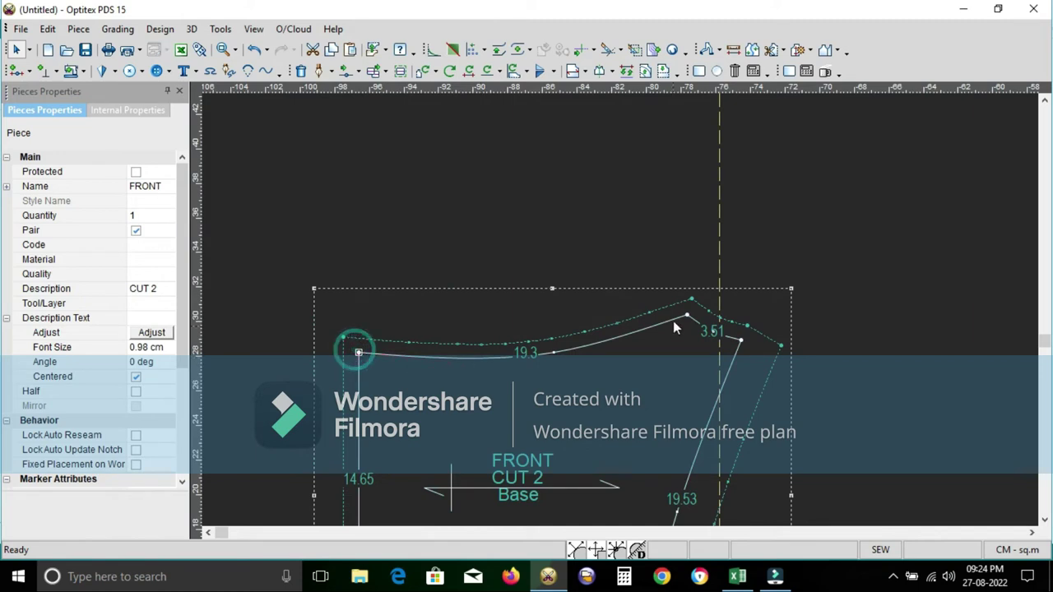
scroll(620, 309, down, 2)
scroll(621, 310, up, 2)
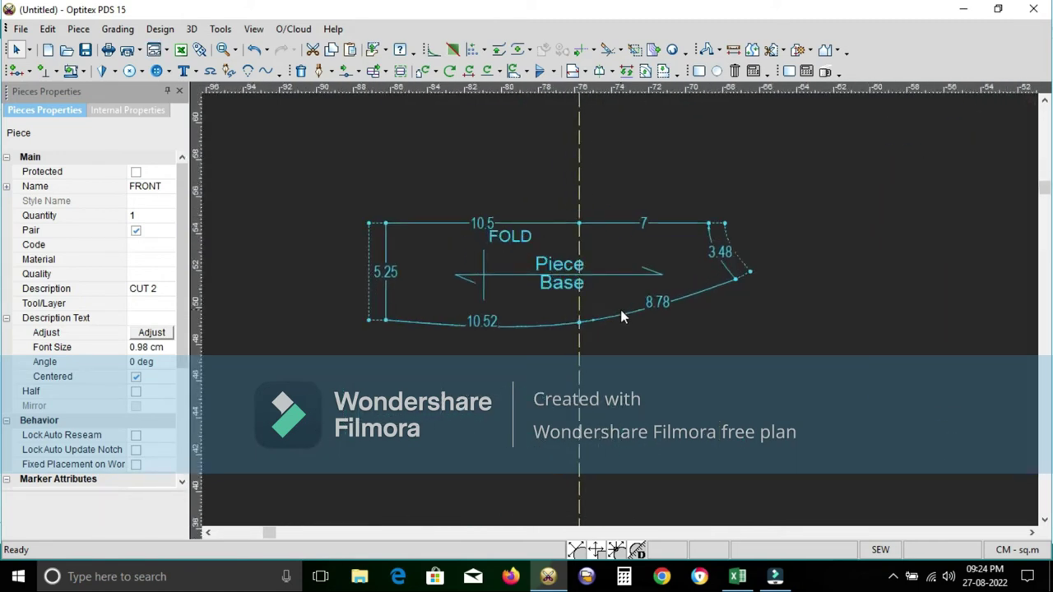
scroll(621, 309, up, 1)
Move the gusset's enclosed right-end points by Y = -1 and return to selection mode.
key(m)
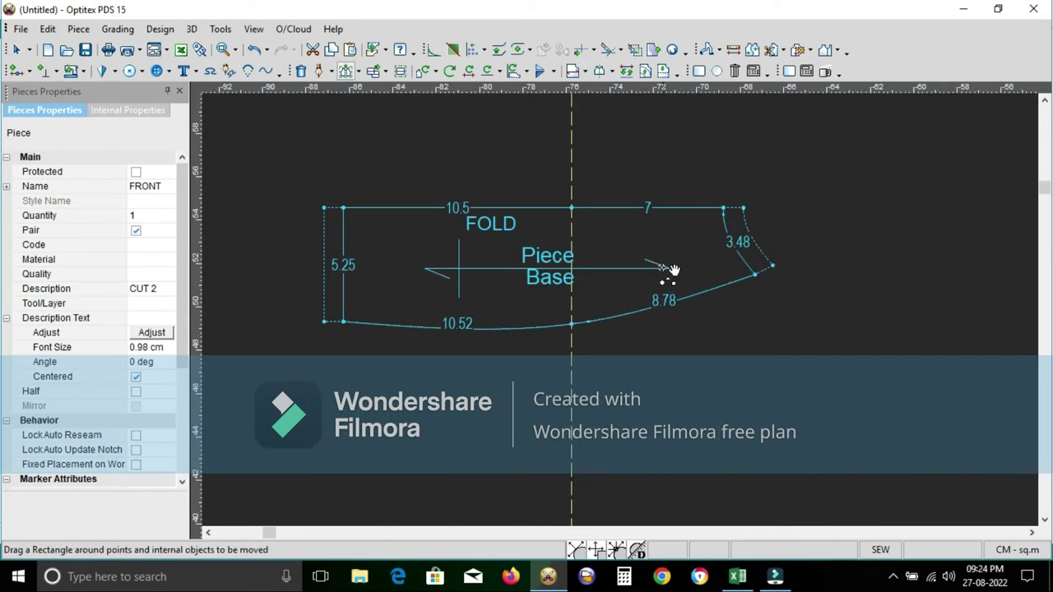
drag(689, 165, 798, 309)
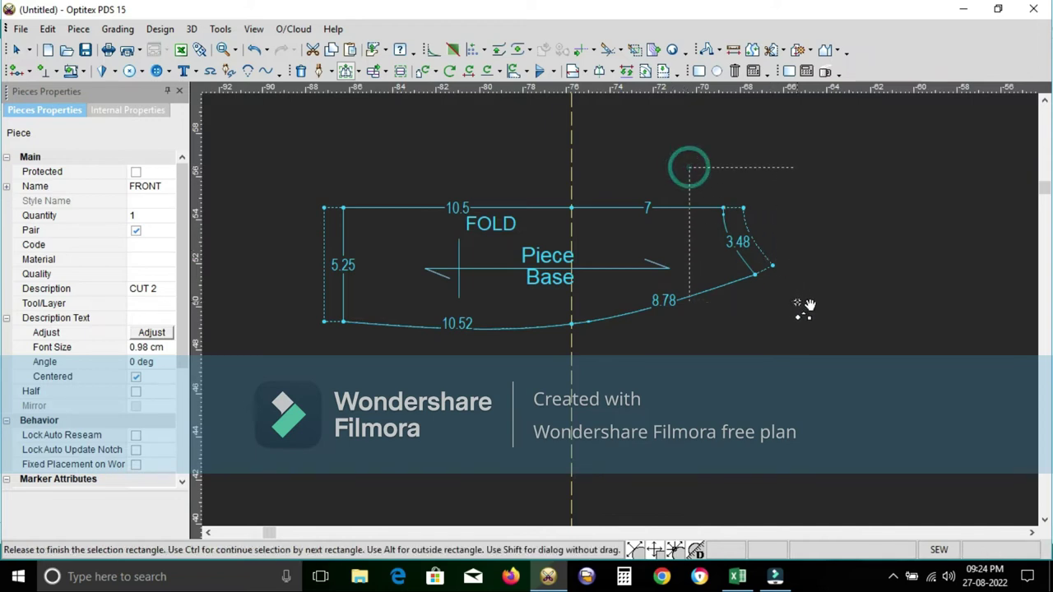
click(755, 281)
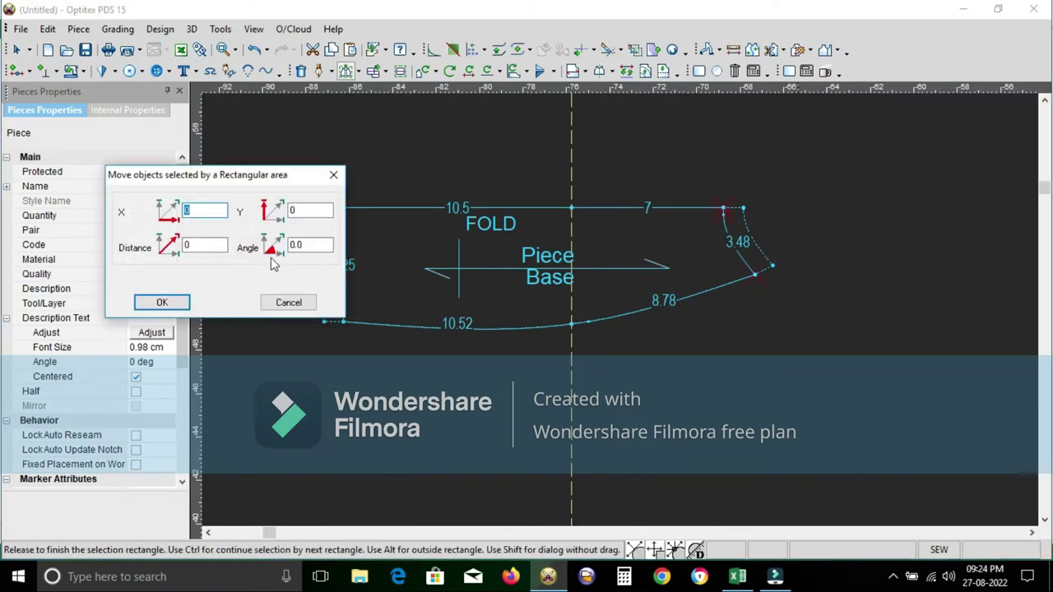
key(Tab)
text(-1)
key(Return)
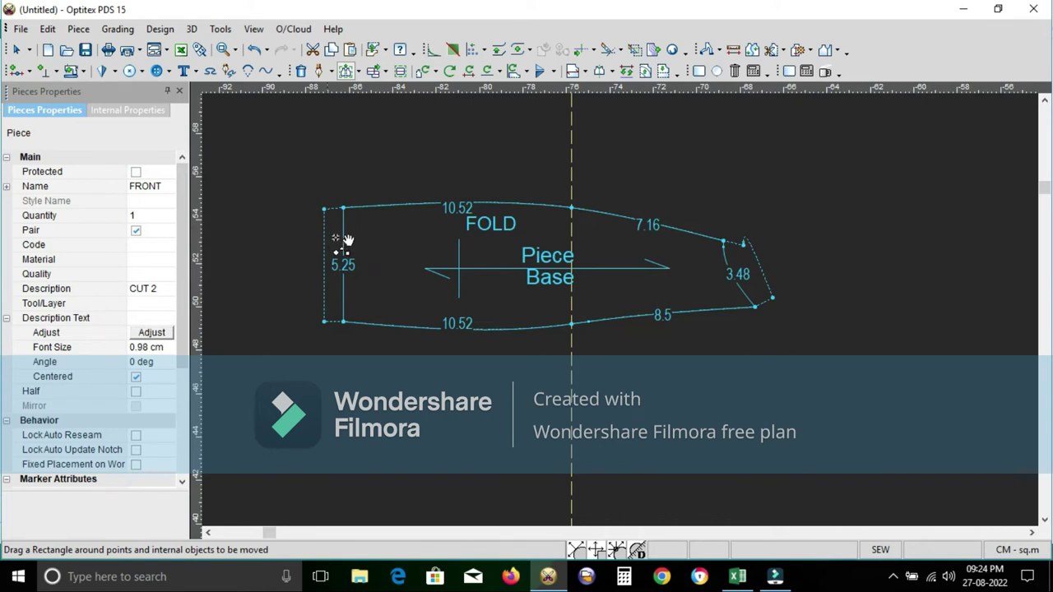
right_click(642, 162)
click(678, 172)
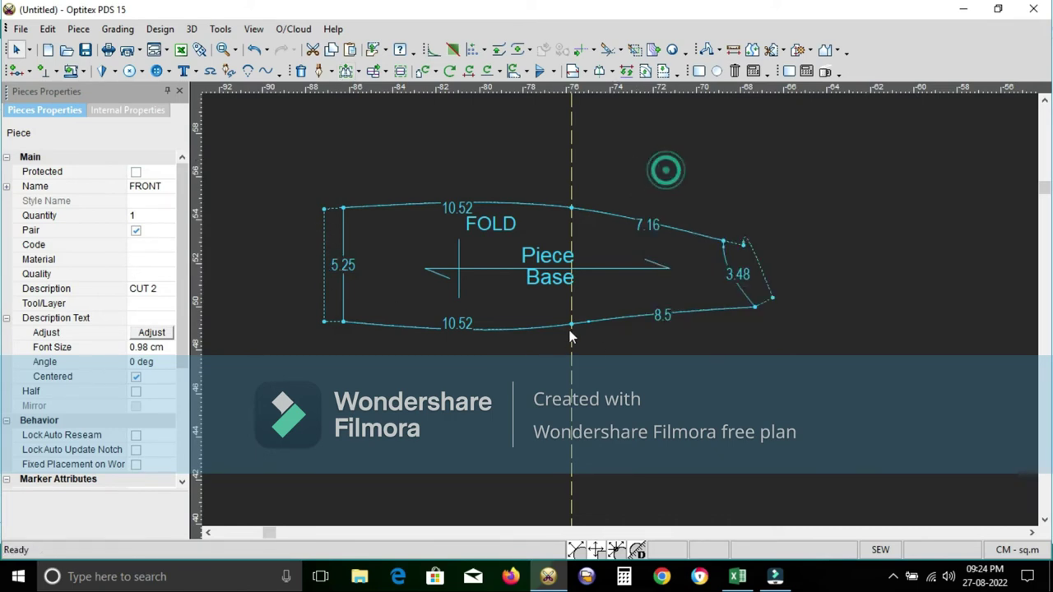
Make the gusset's bottom-edge point on the fold line a smooth curve point.
click(571, 323)
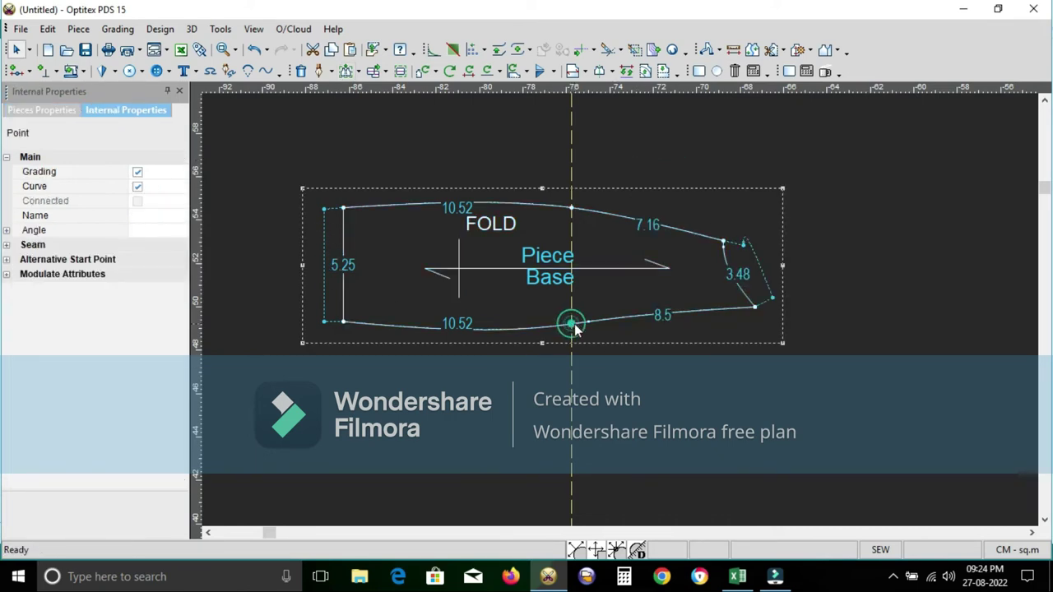
click(136, 172)
scroll(622, 310, down, 2)
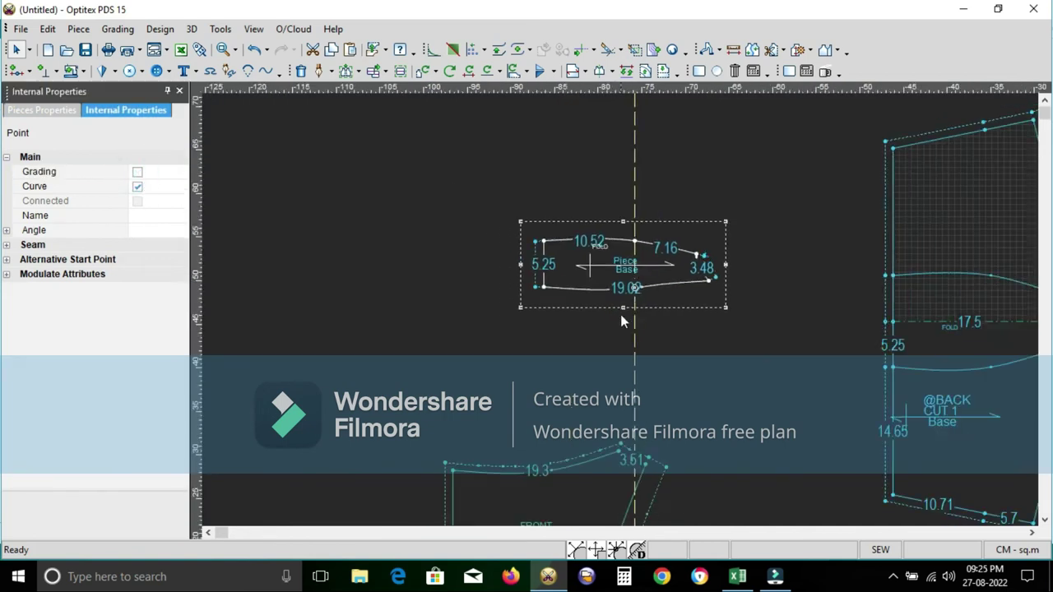
scroll(621, 310, up, 1)
scroll(627, 304, up, 1)
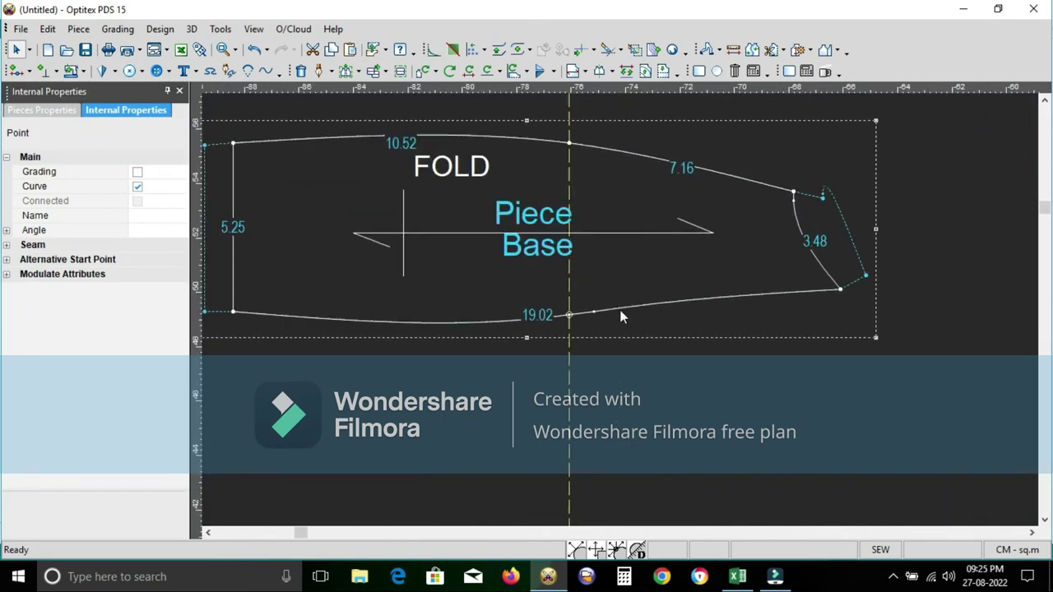
Reposition the bottom-edge curve point twice so the curved edge measures 19 cm.
key(m)
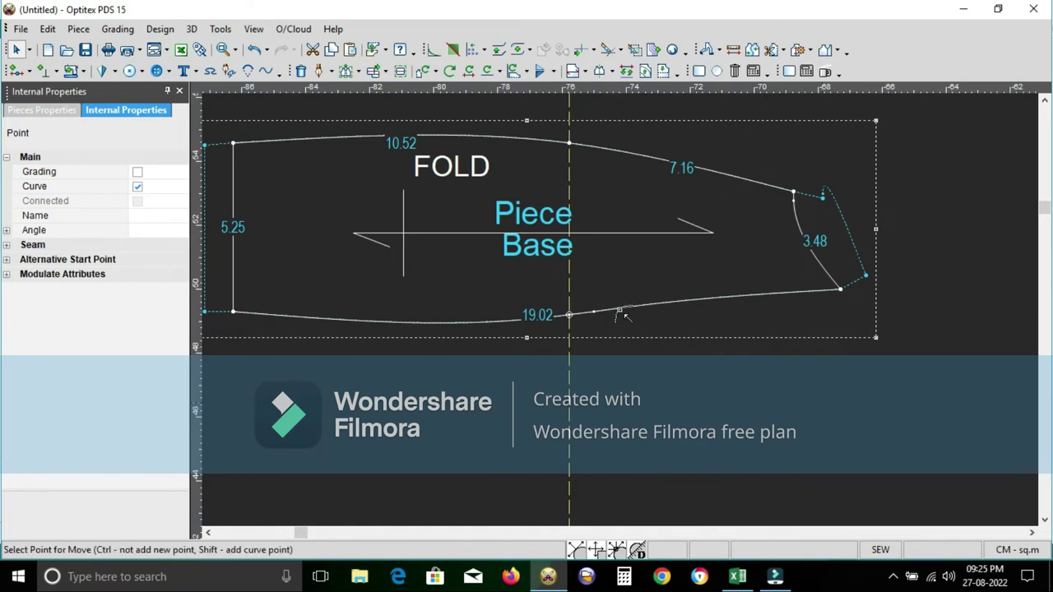
click(597, 314)
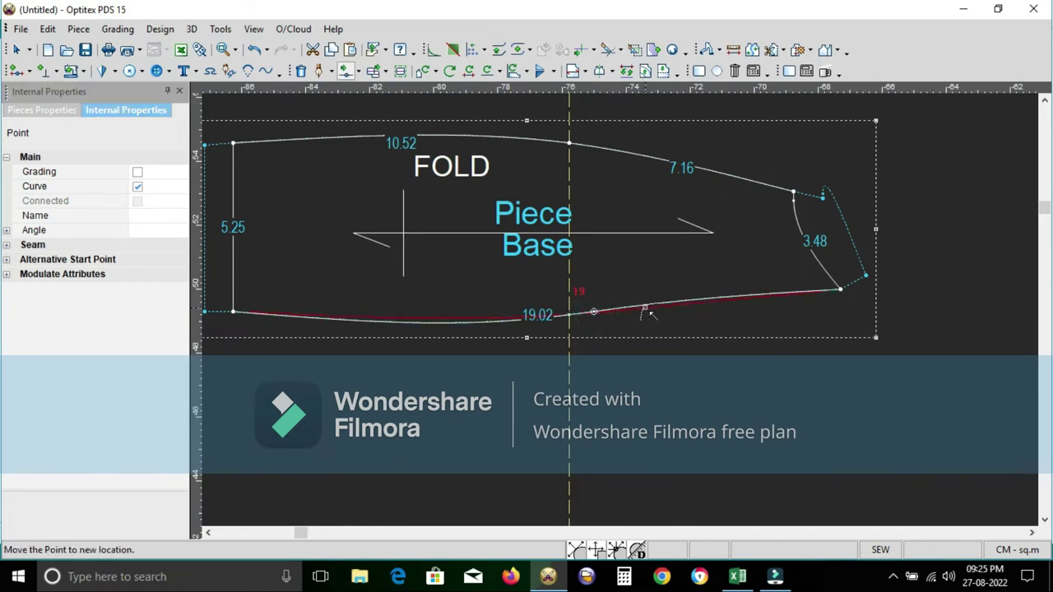
click(646, 310)
click(722, 406)
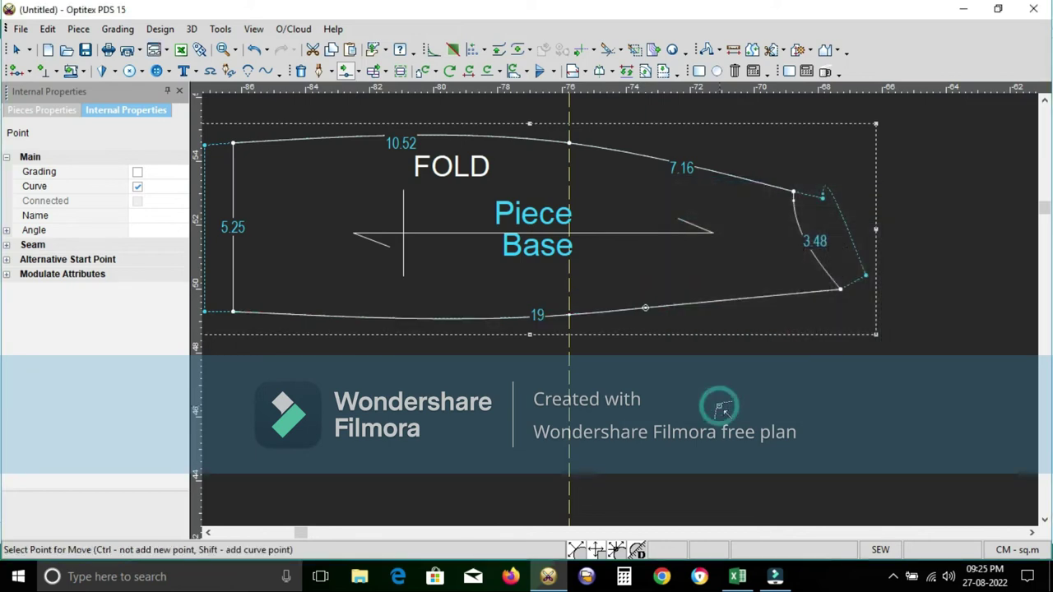
click(646, 311)
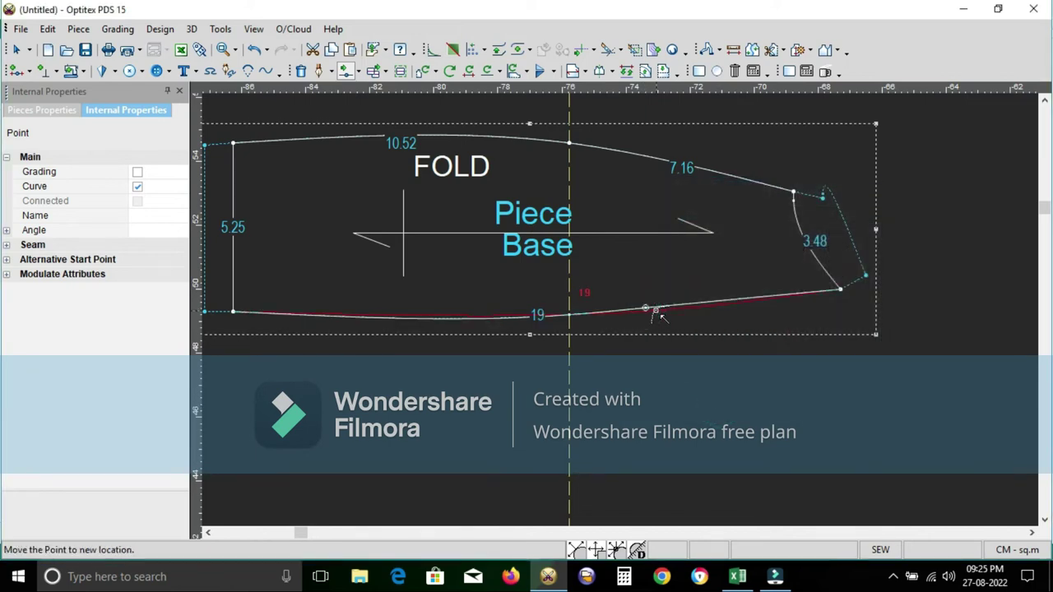
click(648, 309)
click(724, 405)
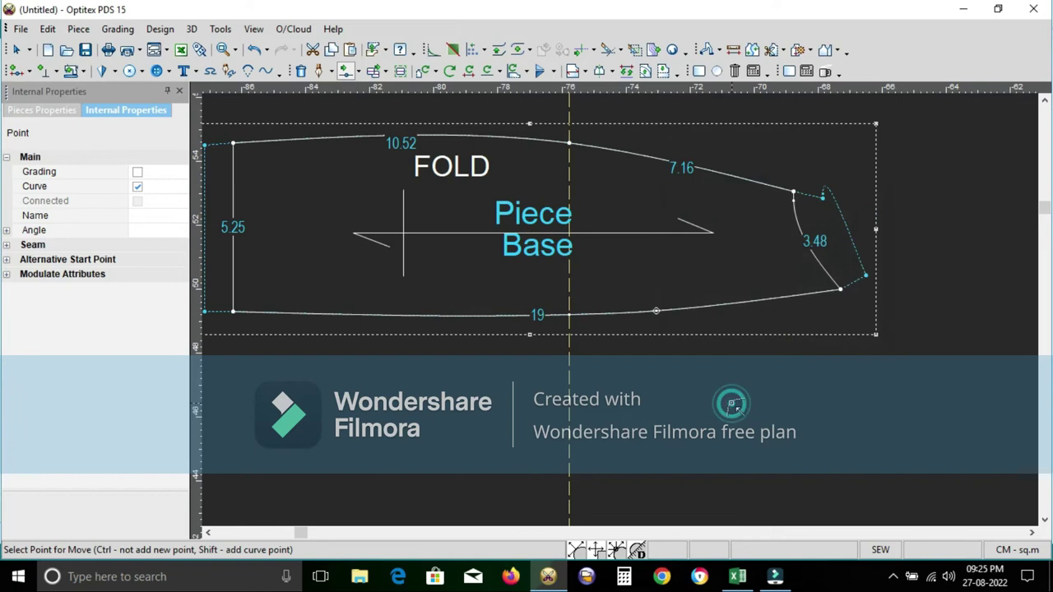
Shift the gusset's enclosed right-end points by X = 0.3, making the bottom edge 19.3 cm.
key(r)
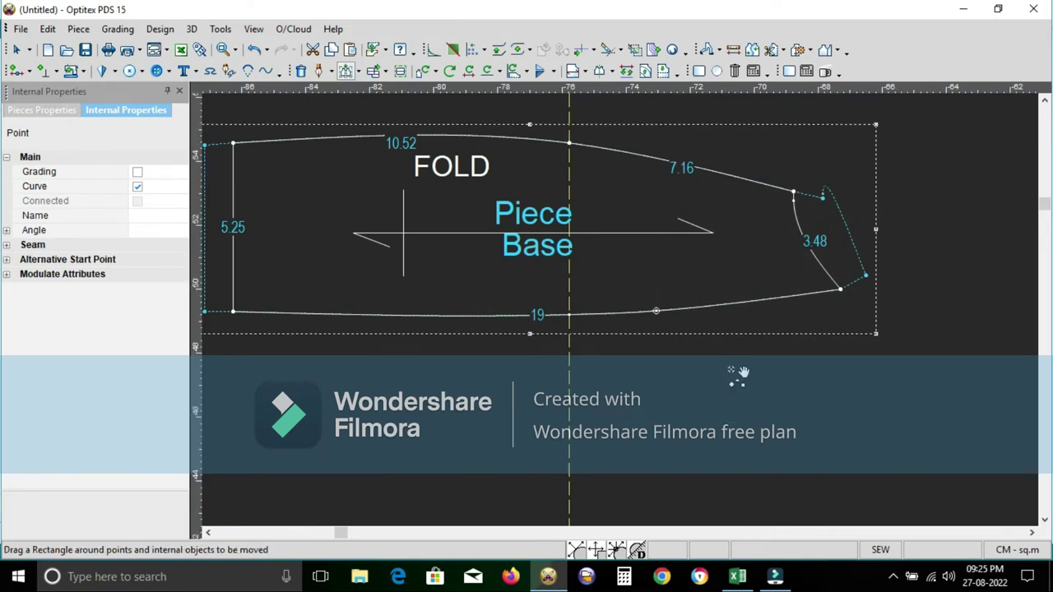
mouse_move(751, 150)
mouse_down()
mouse_move(788, 305)
mouse_move(868, 329)
mouse_move(859, 327)
mouse_up()
text(.3)
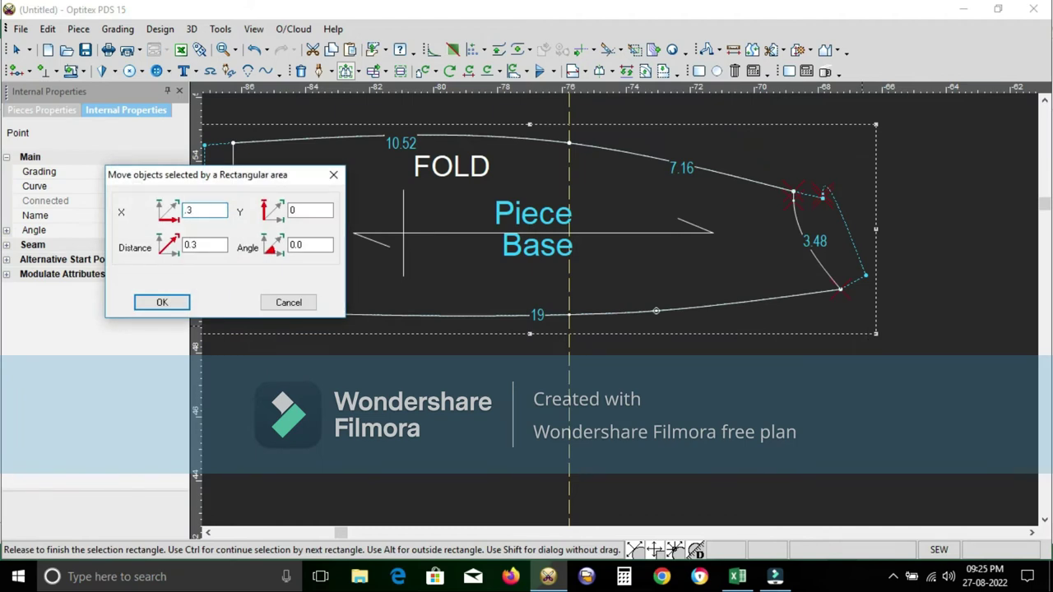
key(Return)
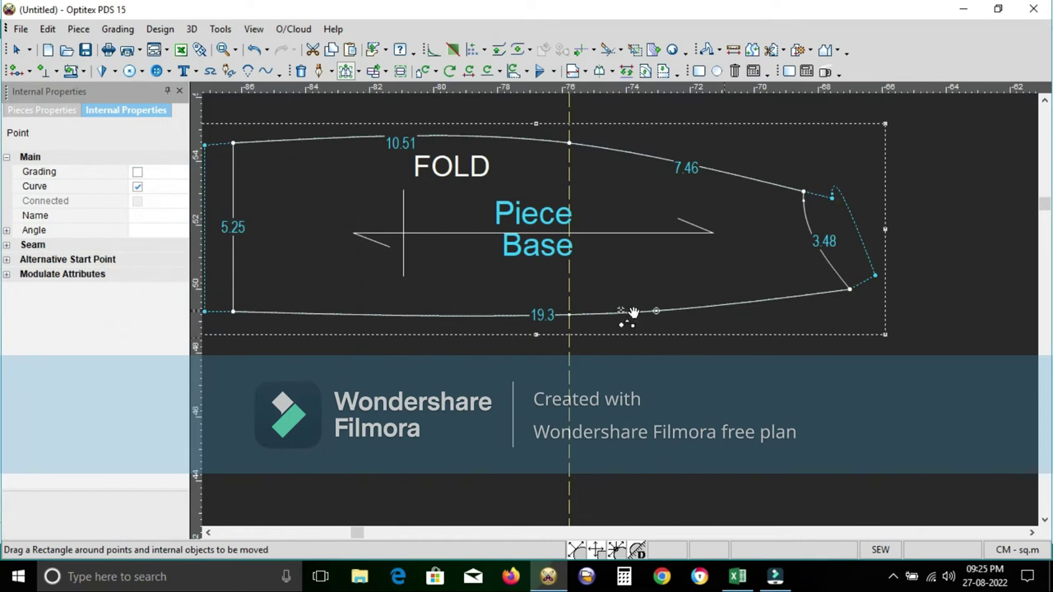
scroll(630, 313, down, 2)
scroll(630, 313, down, 1)
right_click(581, 295)
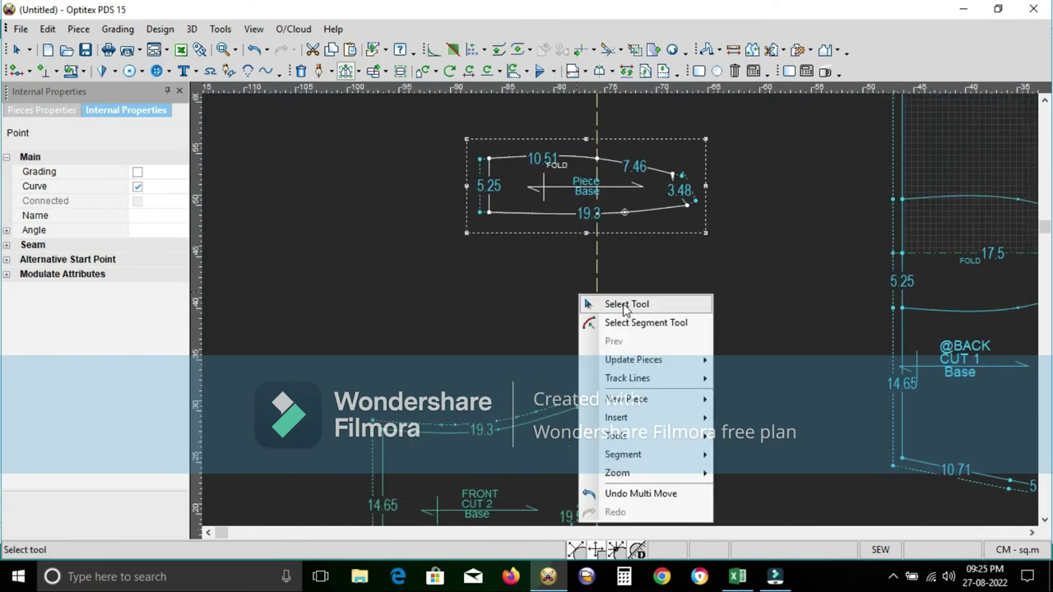
click(626, 305)
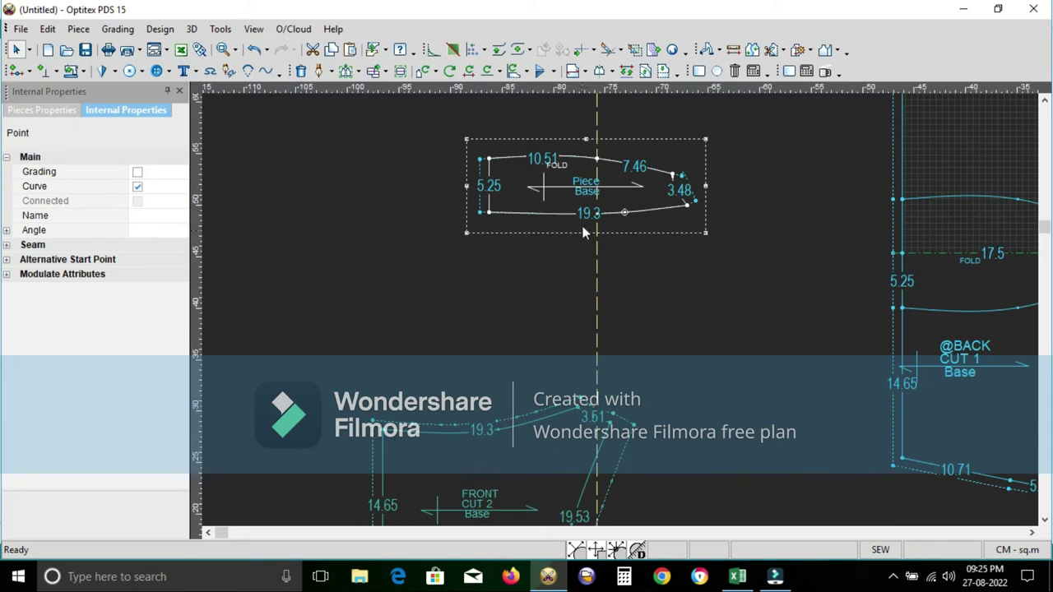
Check the bottom curve point at the fold, then bring up the Excel MEASURE workbook.
scroll(622, 307, up, 2)
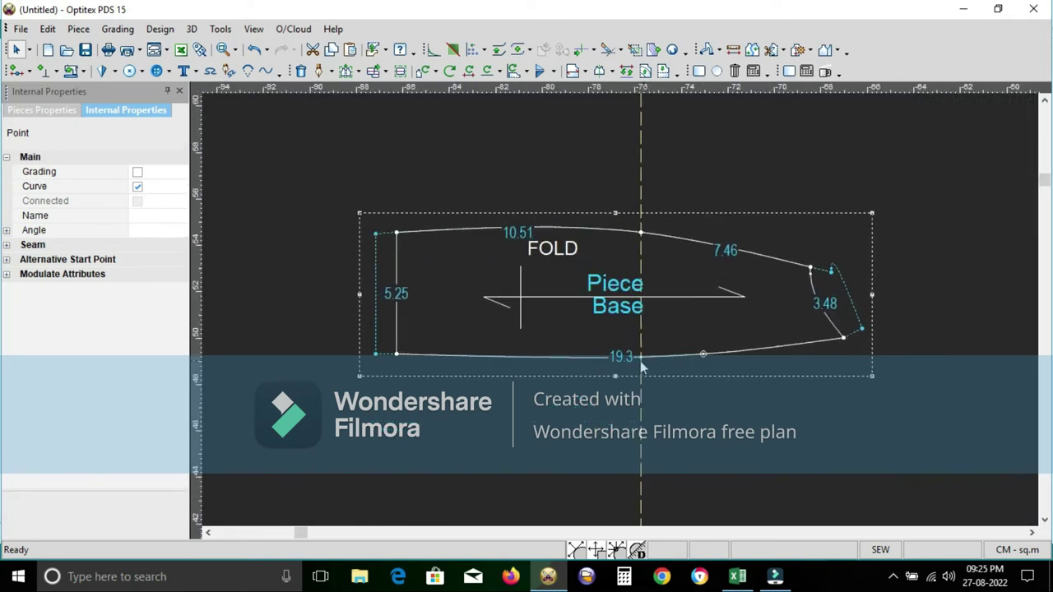
click(640, 358)
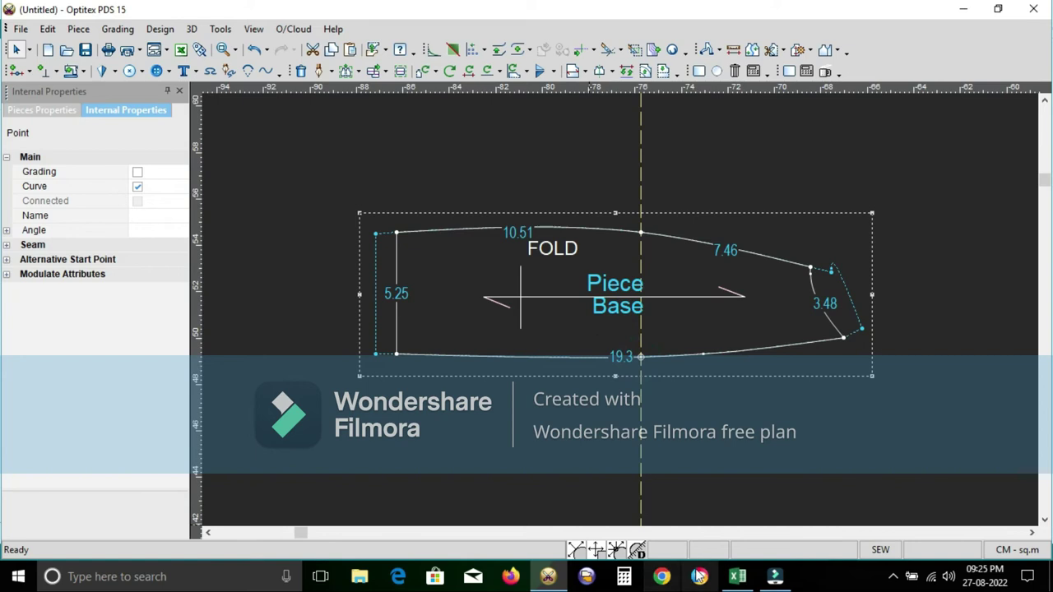
click(737, 579)
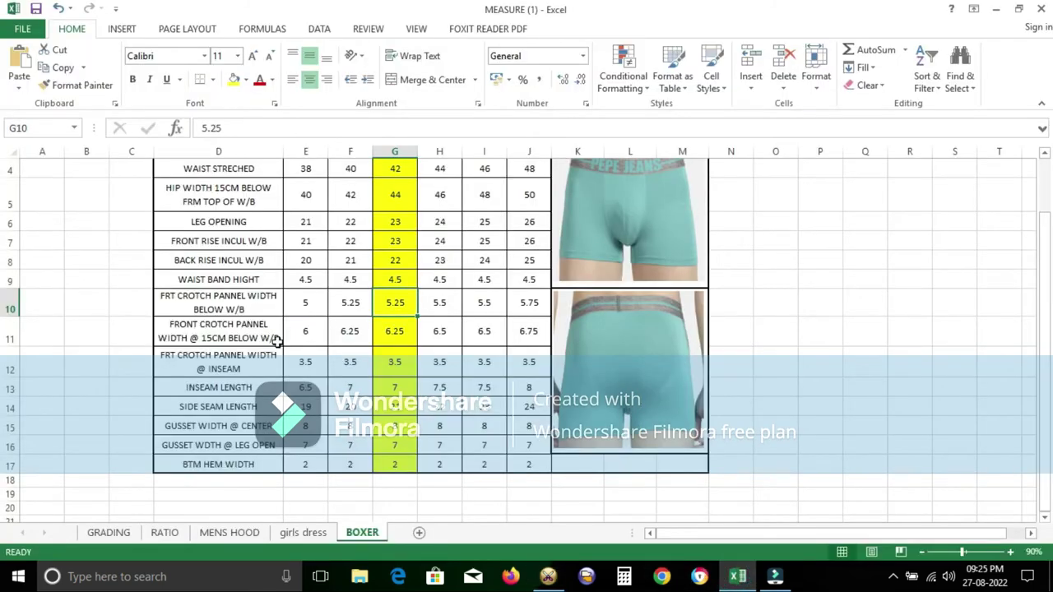
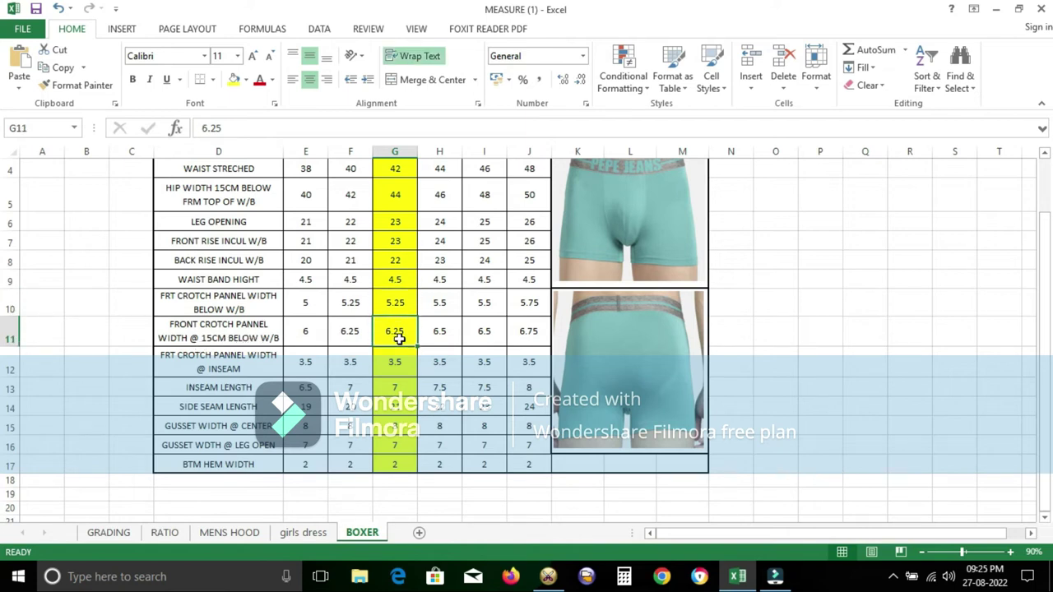
Drag a horizontal guideline onto the crotch panel piece and set its offset to 6.25.
click(548, 577)
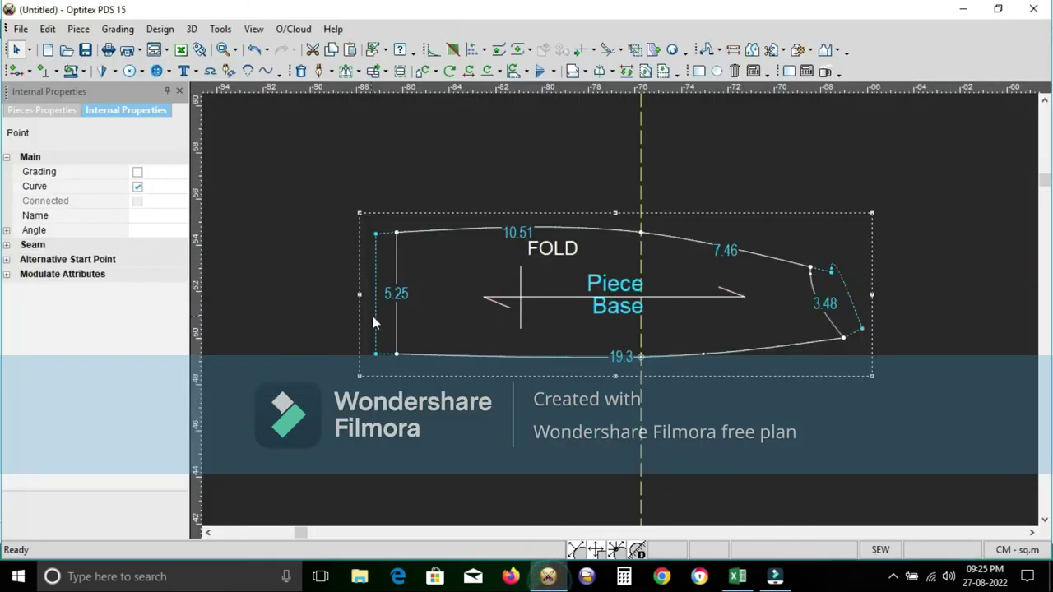
drag(550, 88, 640, 359)
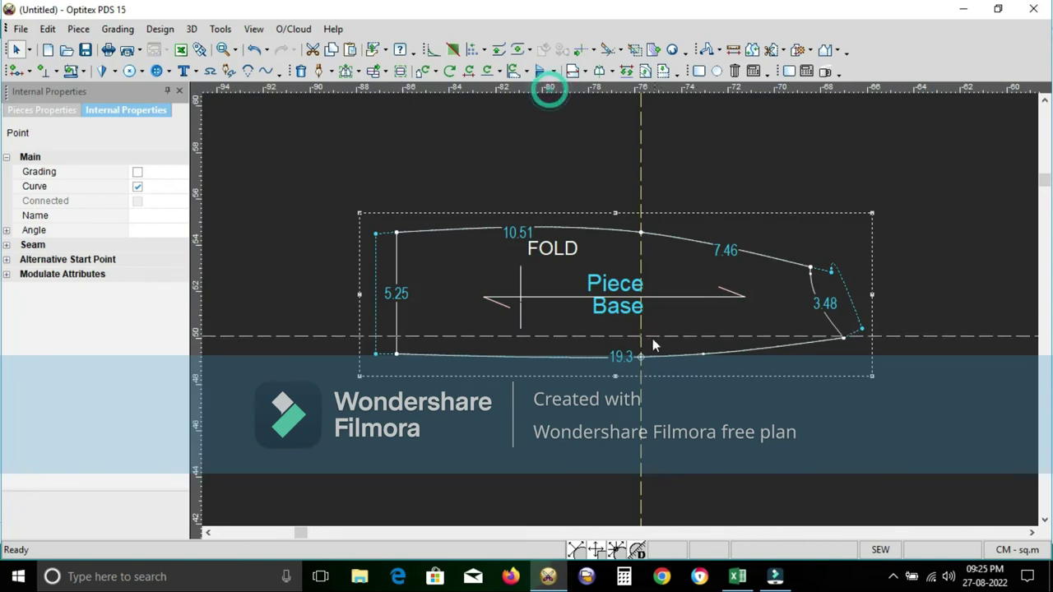
double_click(640, 359)
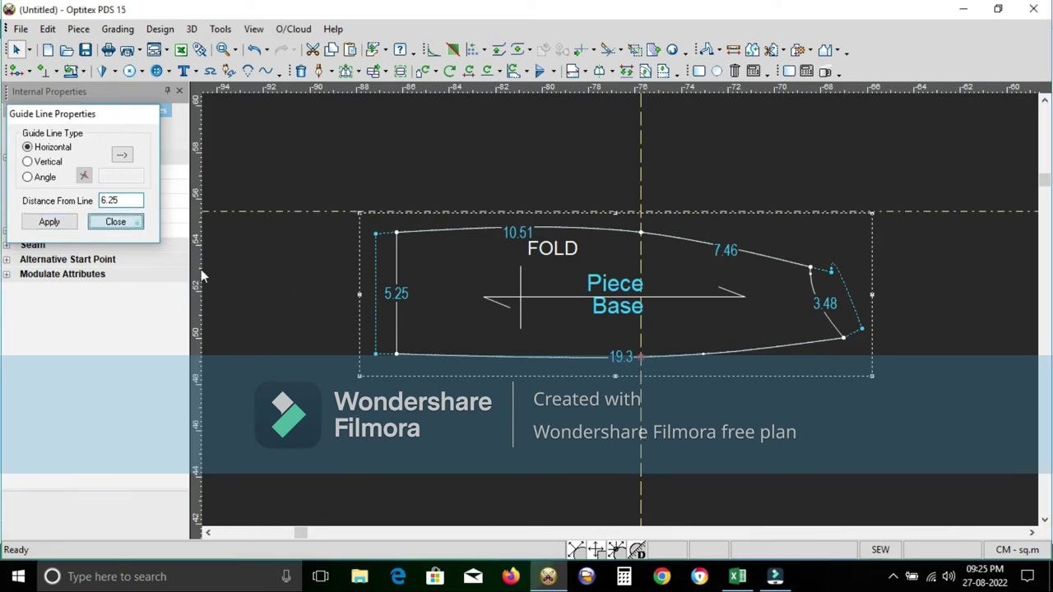
click(115, 221)
scroll(590, 329, up, 2)
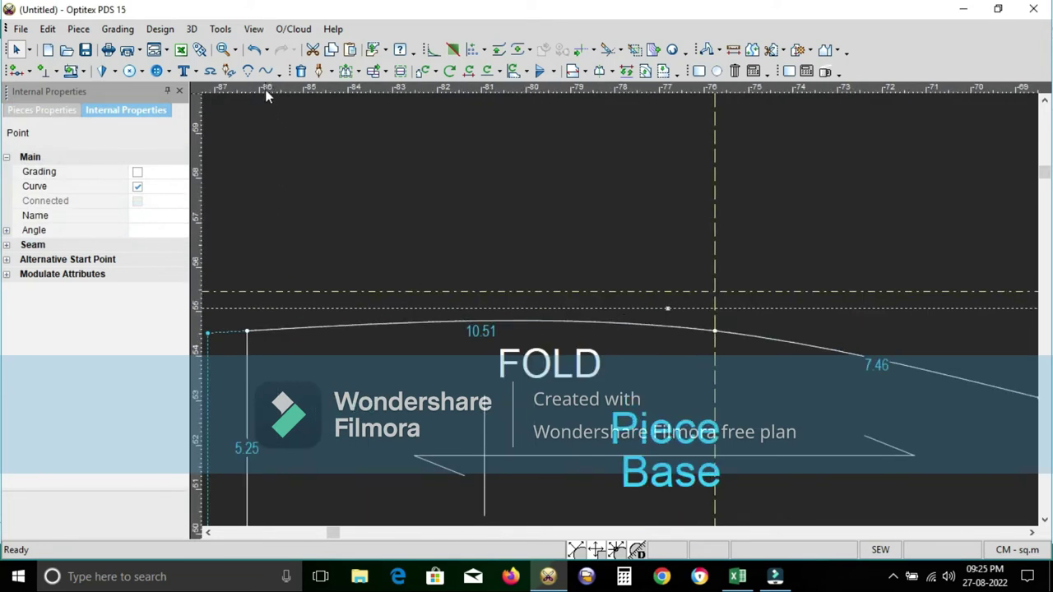
Move the top curve point up to the guideline and smooth the 10.59 curve section.
drag(246, 330, 624, 316)
scroll(624, 317, up, 1)
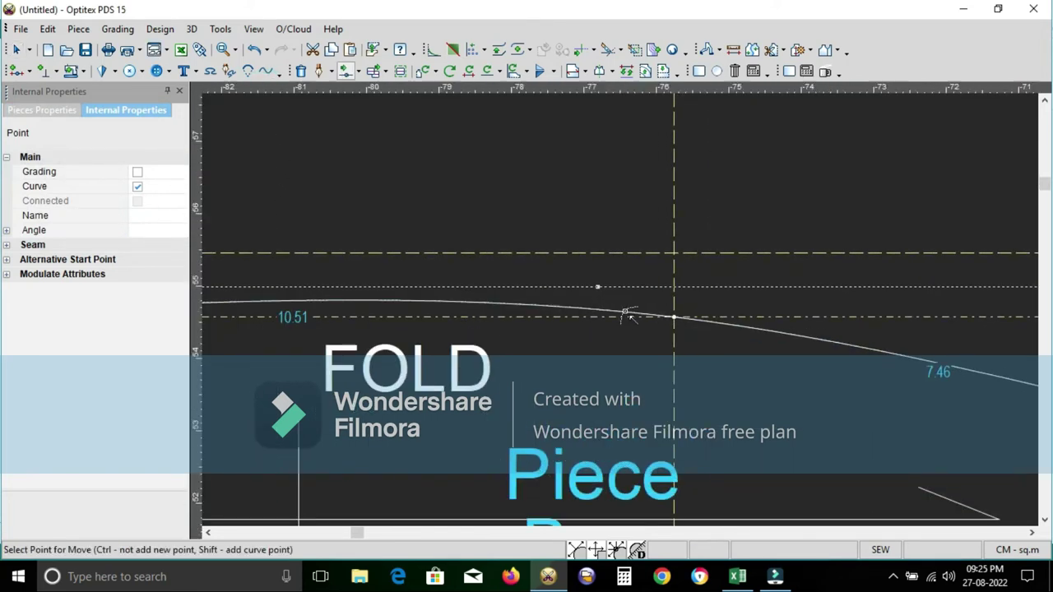
click(675, 320)
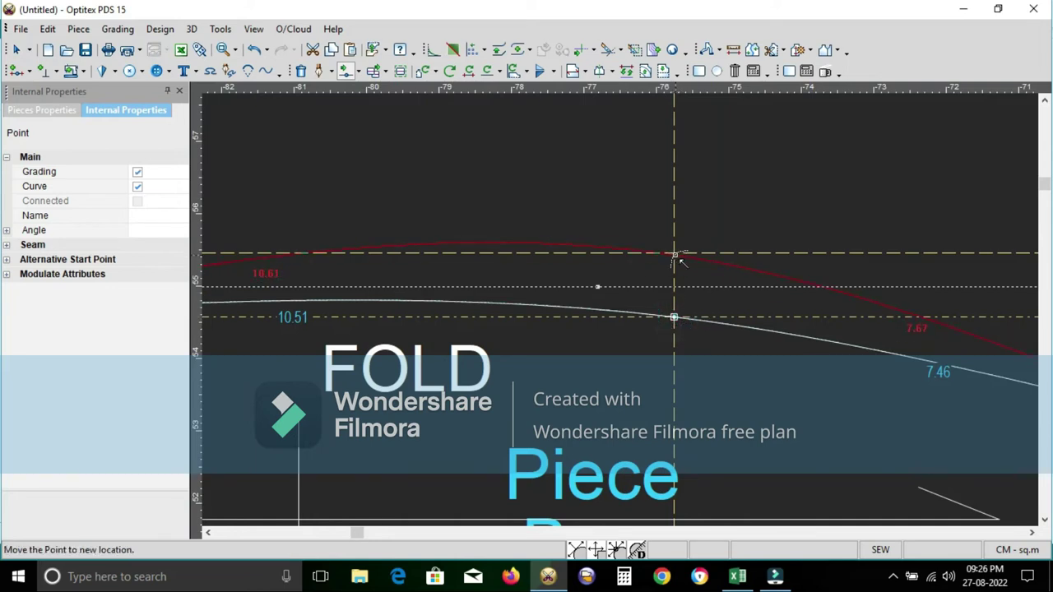
click(679, 257)
click(705, 404)
scroll(578, 320, down, 2)
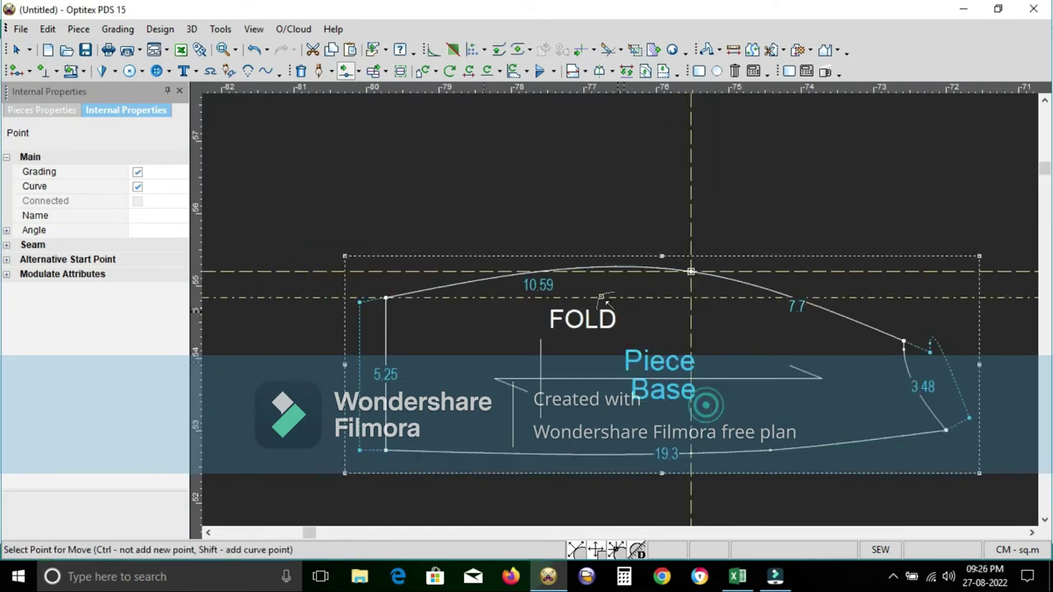
scroll(579, 321, up, 1)
click(578, 306)
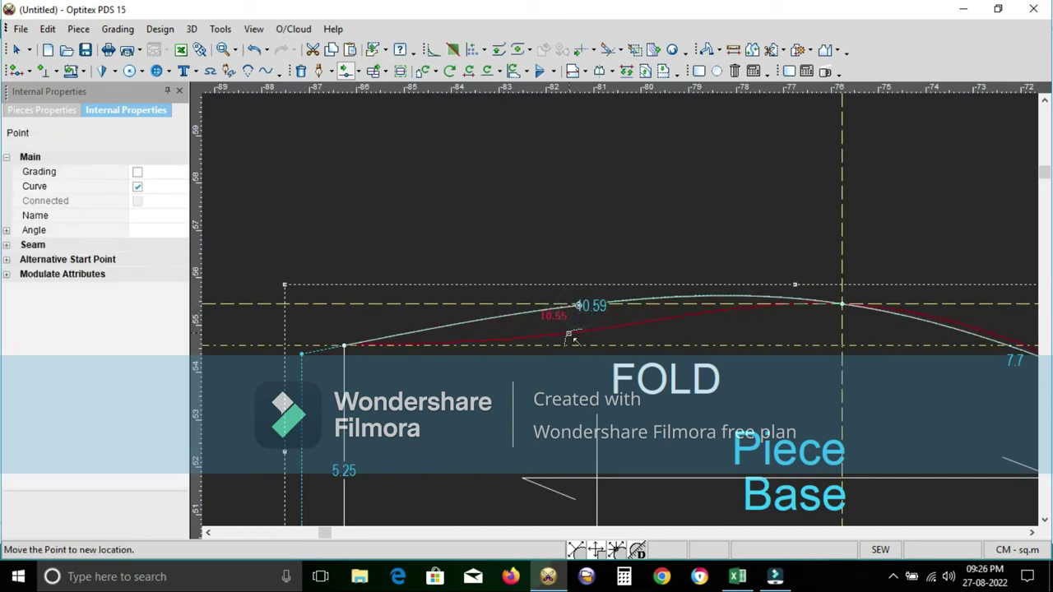
click(580, 337)
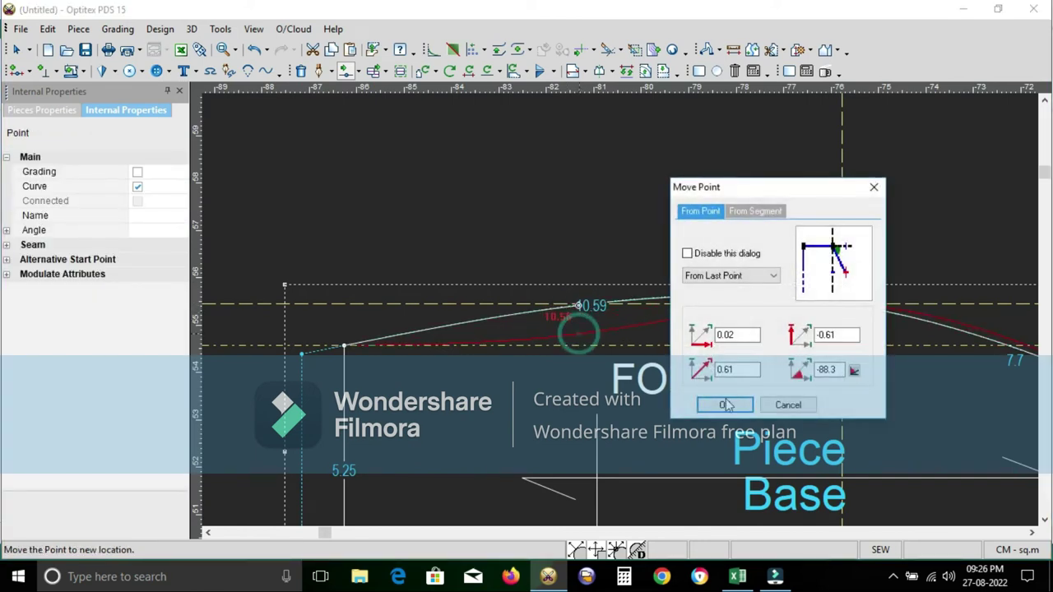
click(724, 403)
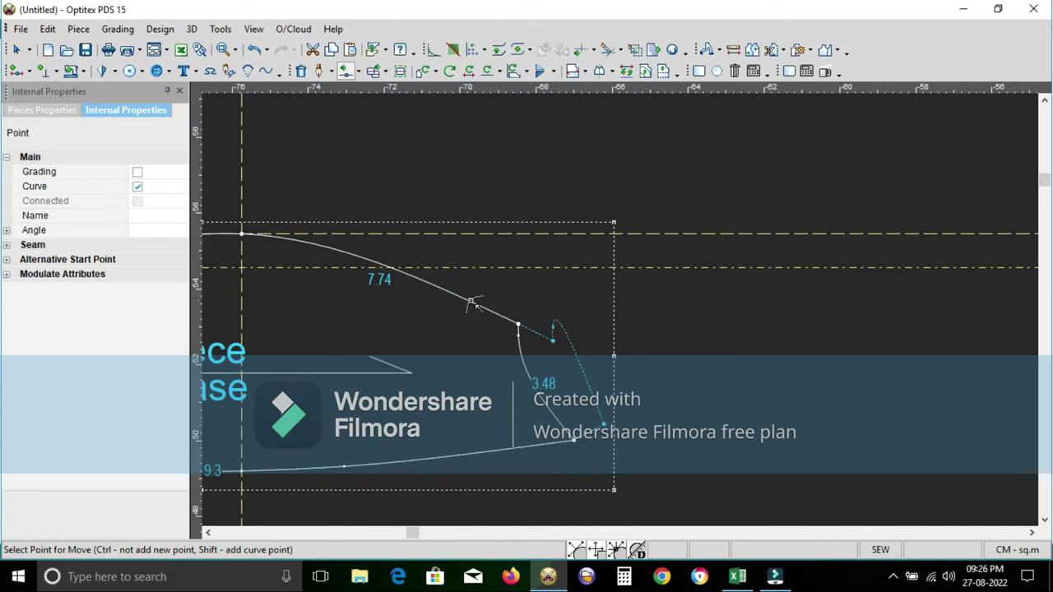
Adjust the sloping 7.74 section and another point so the curve reads 10.58 and 7.7.
click(463, 297)
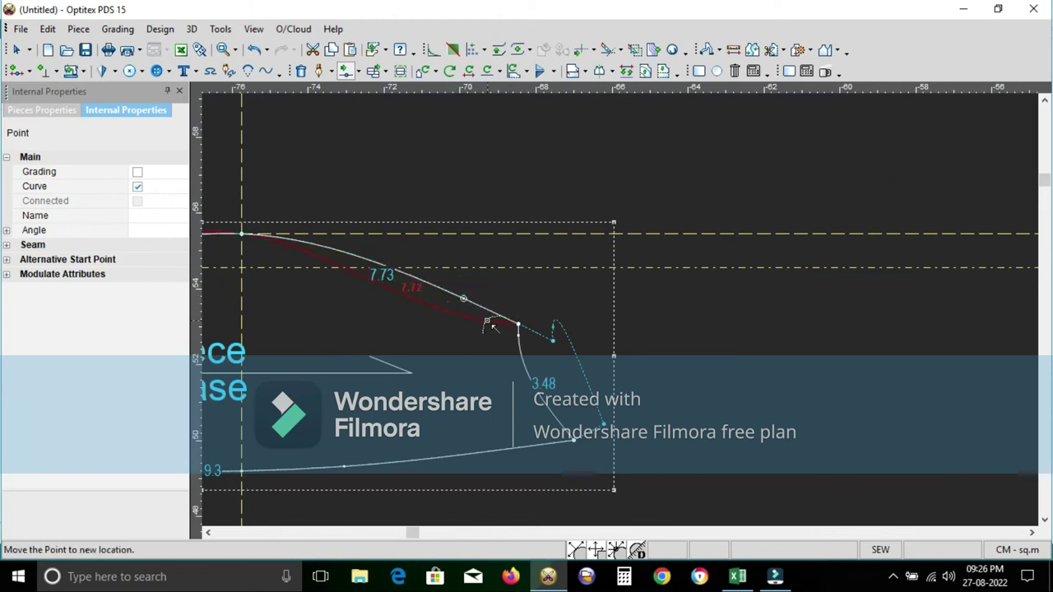
click(482, 320)
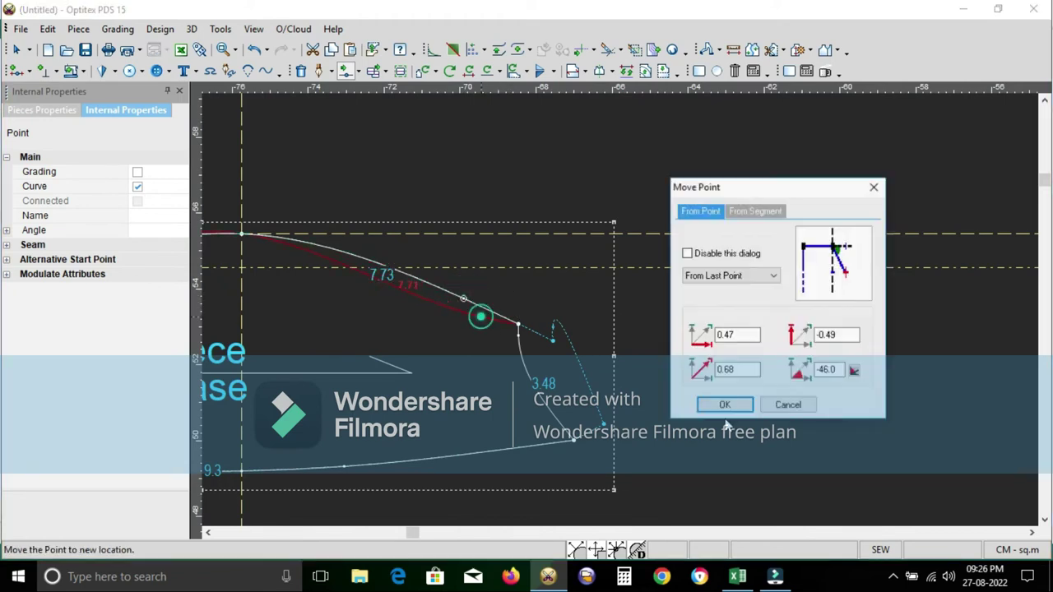
click(716, 401)
scroll(605, 310, up, 1)
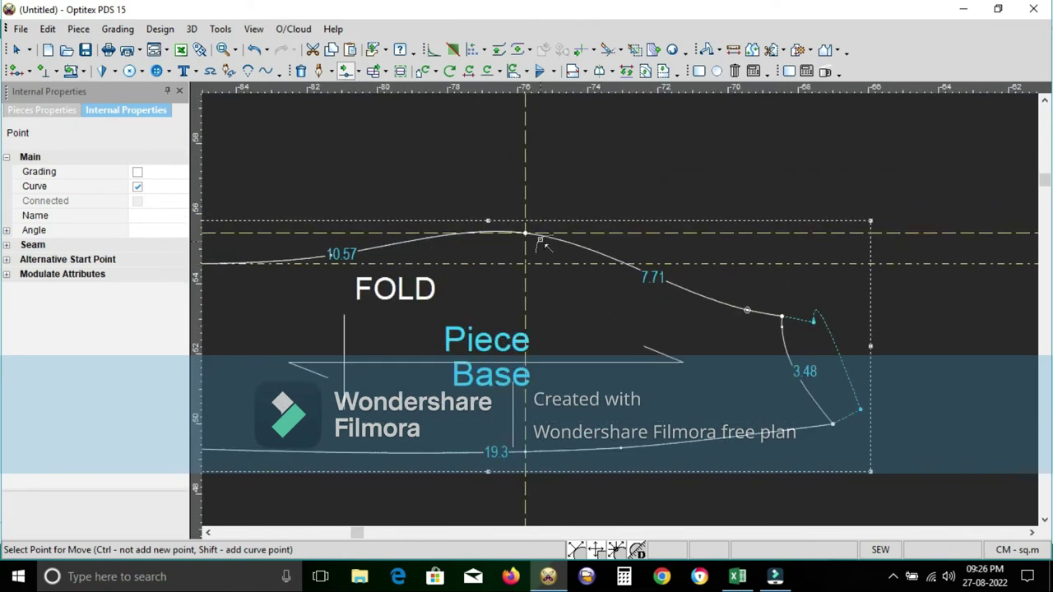
click(610, 259)
click(619, 260)
click(724, 405)
scroll(738, 402, down, 1)
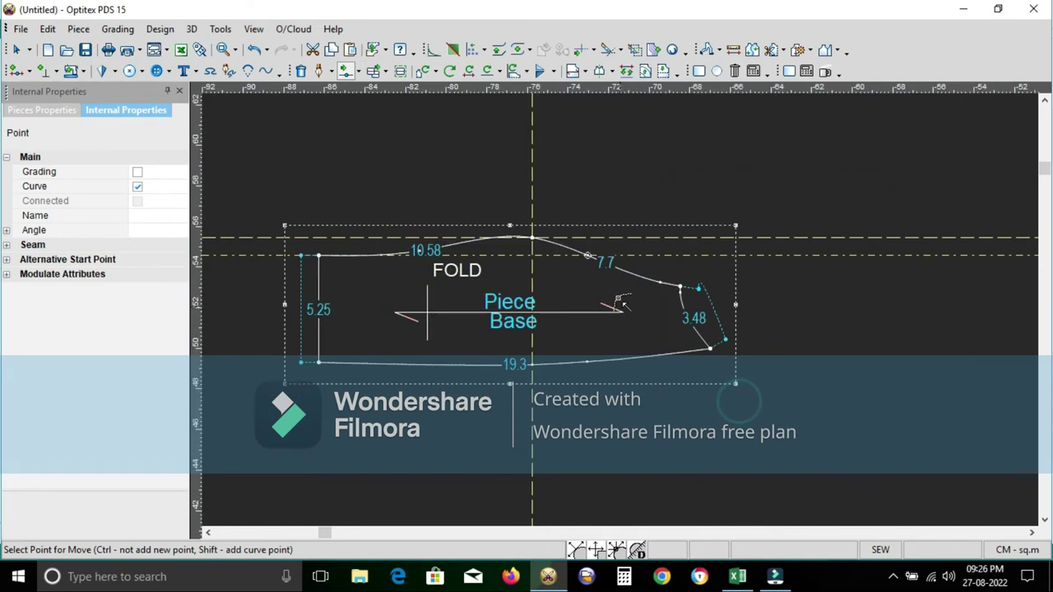
scroll(629, 325, up, 1)
scroll(488, 242, up, 2)
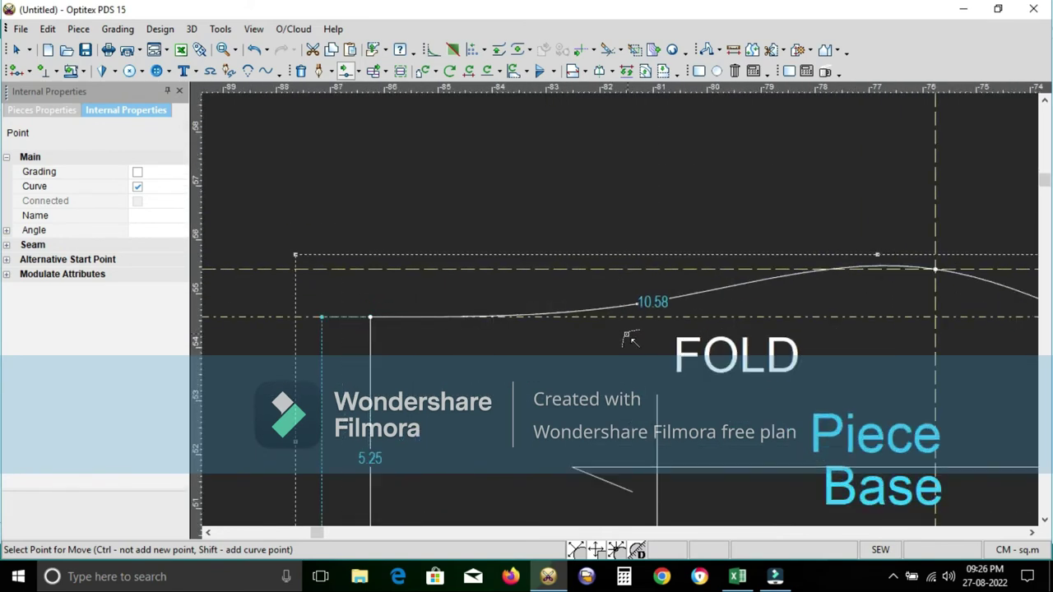
scroll(626, 325, down, 2)
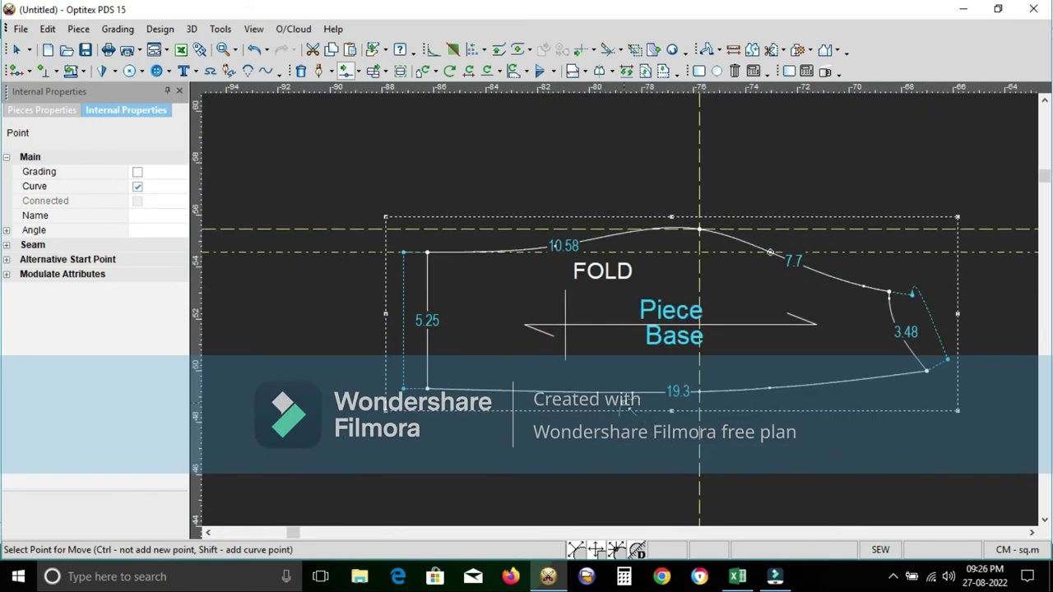
Check the chart, then measure the top edge from the waist corner to the leg-opening corner (18.28).
click(737, 578)
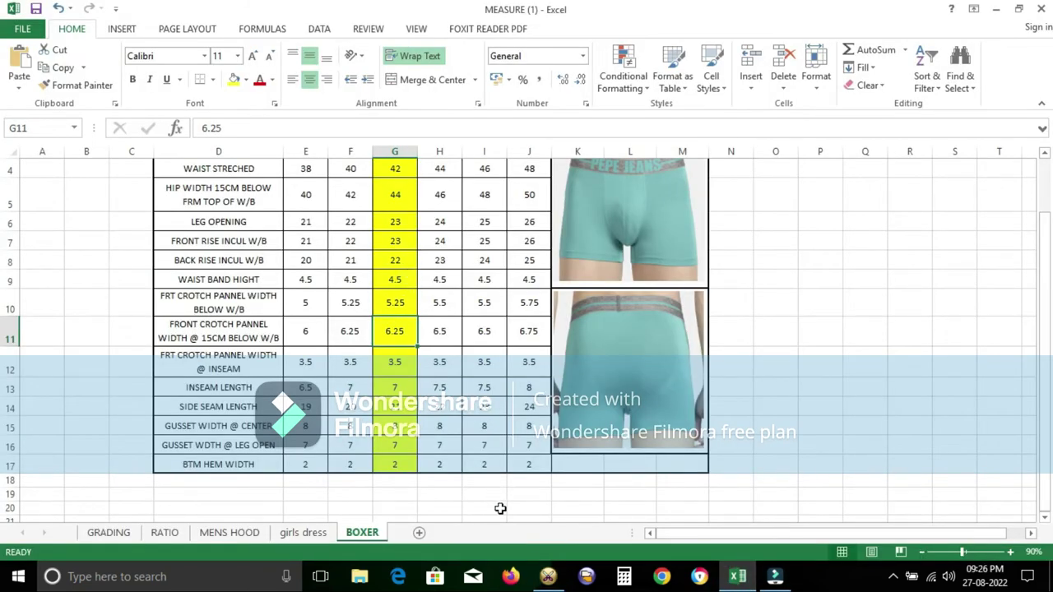
click(548, 577)
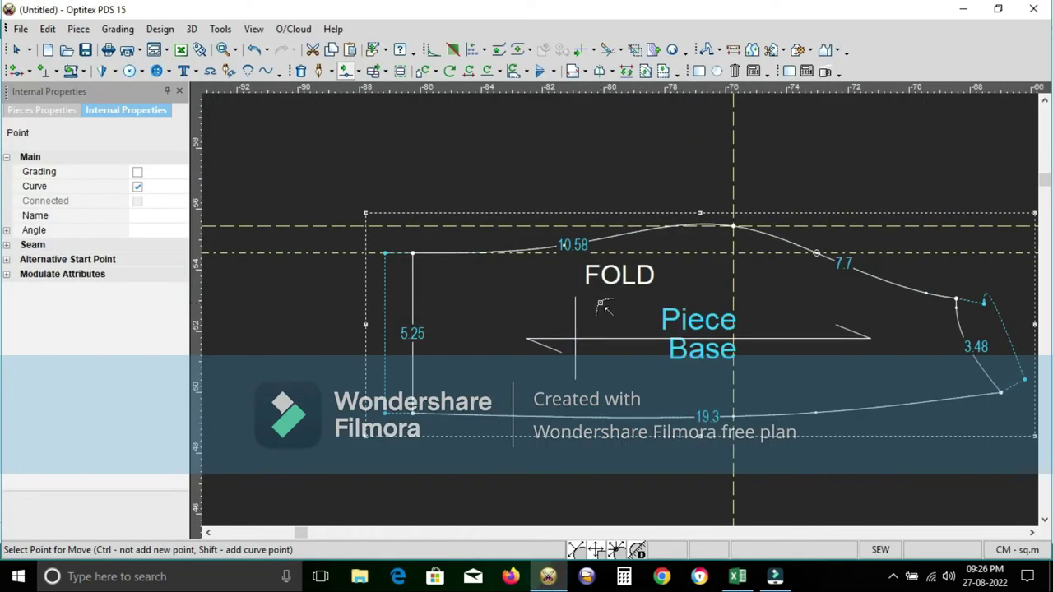
key(m)
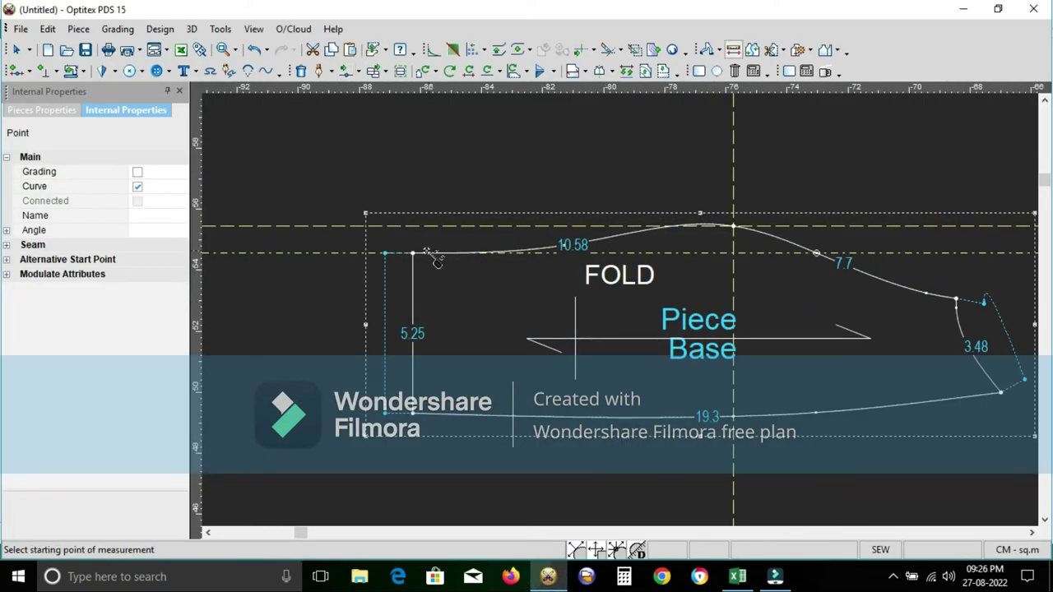
click(411, 252)
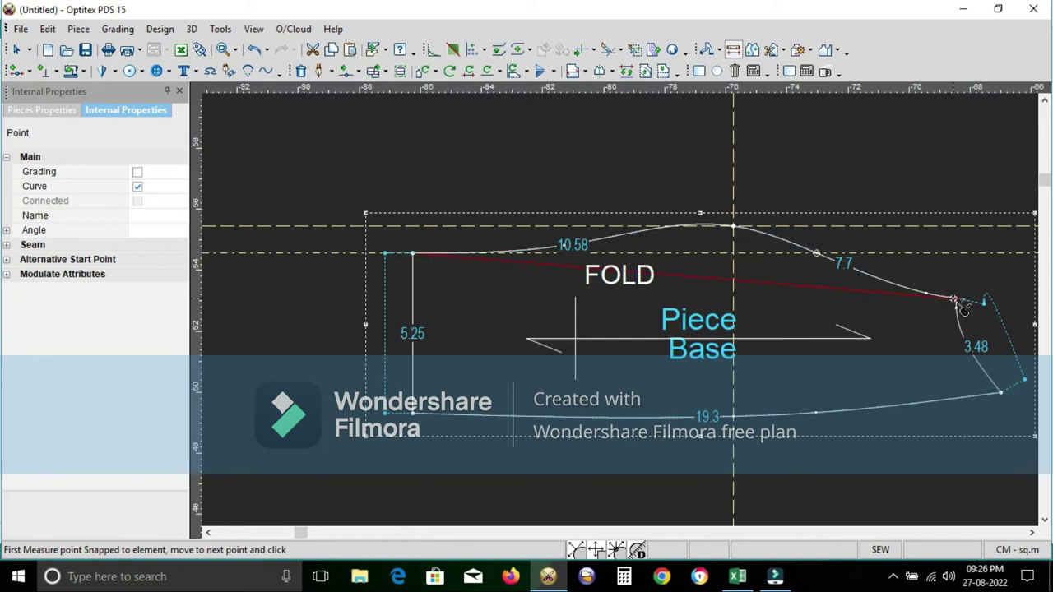
click(956, 298)
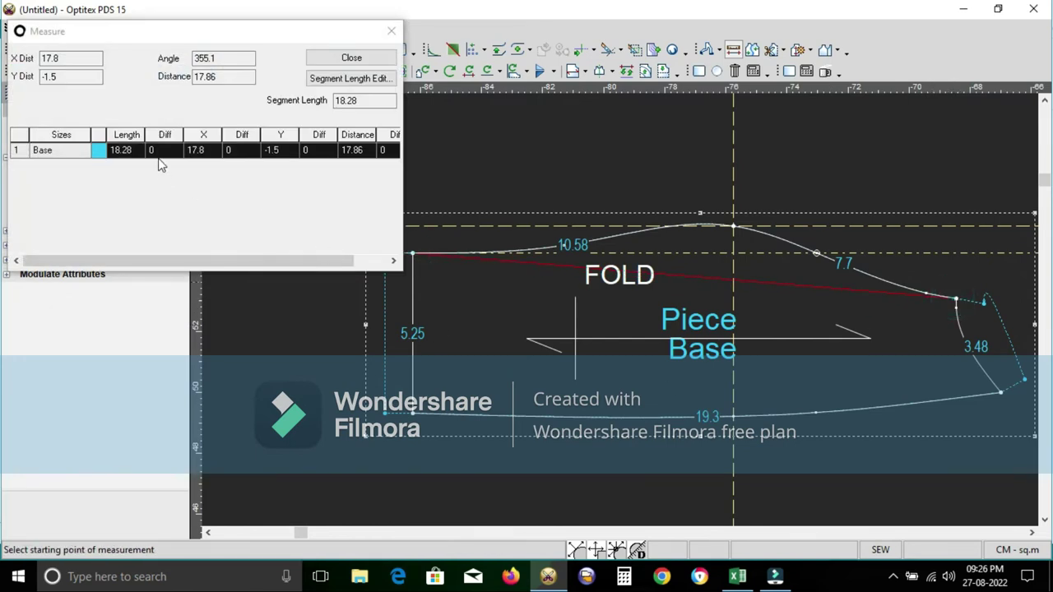
click(625, 577)
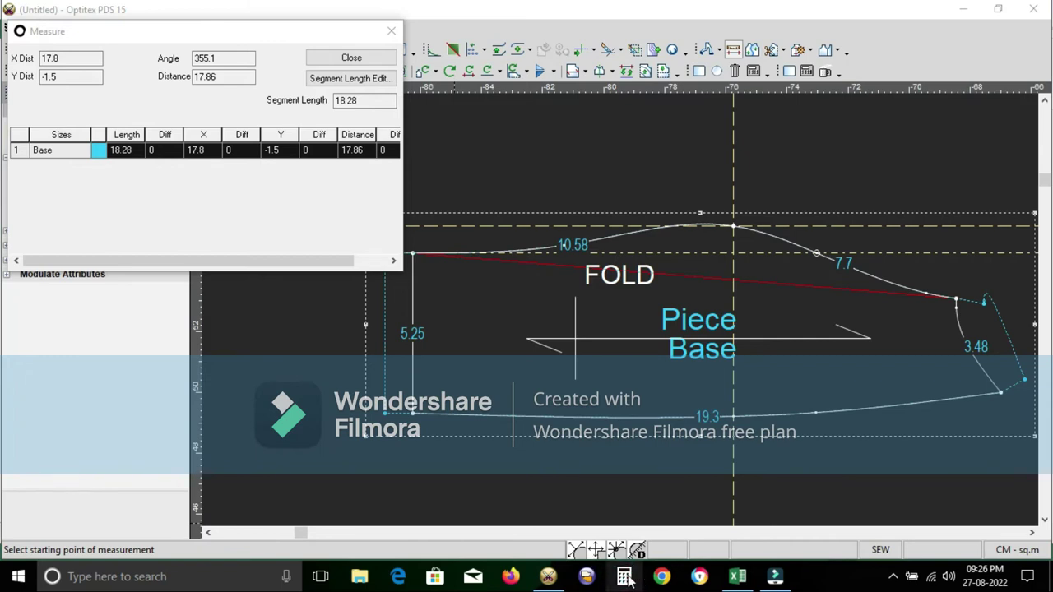
Add 18.28 plus 4.5 in the calculator to get 22.78.
click(625, 578)
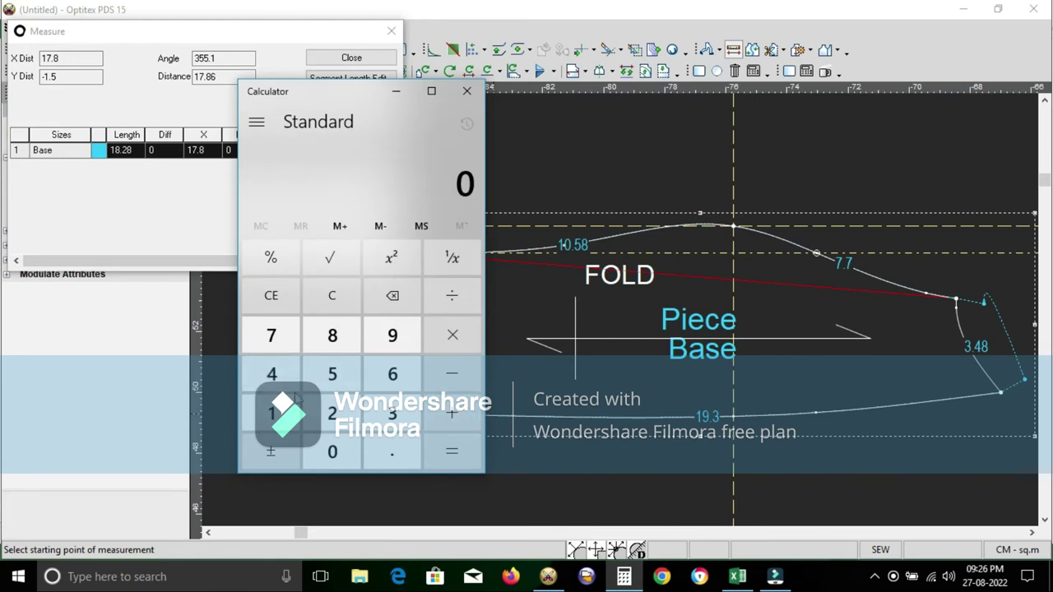
click(272, 413)
click(333, 336)
click(393, 451)
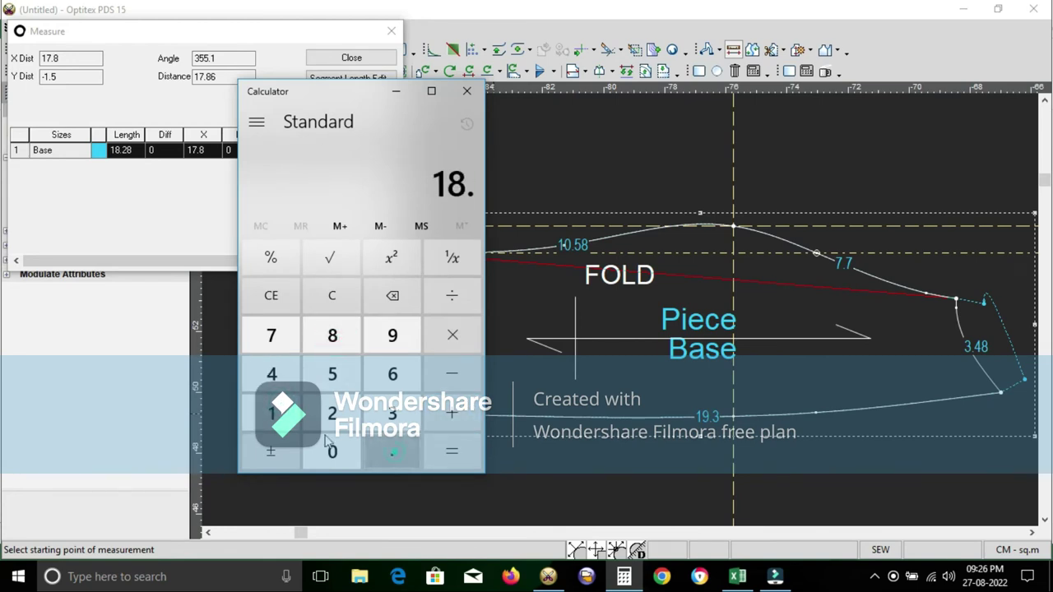
click(327, 416)
click(332, 335)
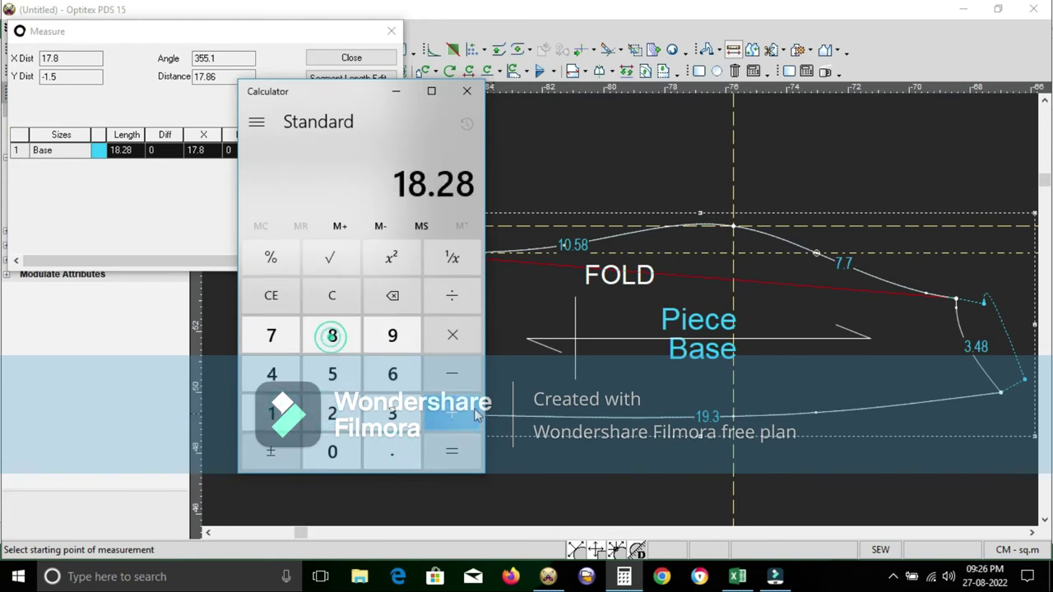
click(436, 415)
click(272, 375)
click(393, 451)
click(332, 375)
click(452, 456)
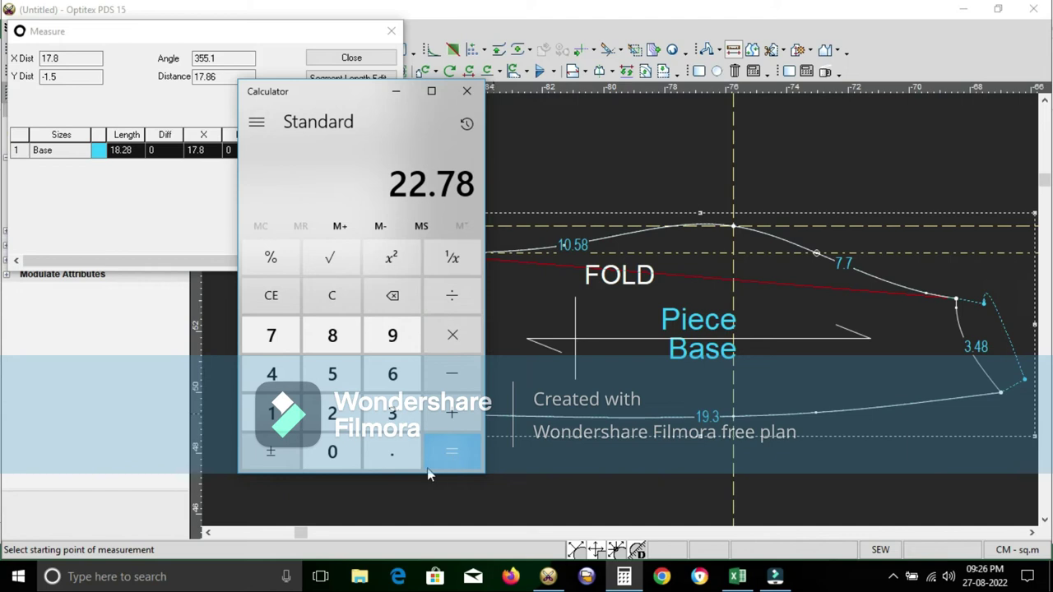
Compare the 22.78 total with the measurement chart, hide the calculator and close the measurement.
click(737, 577)
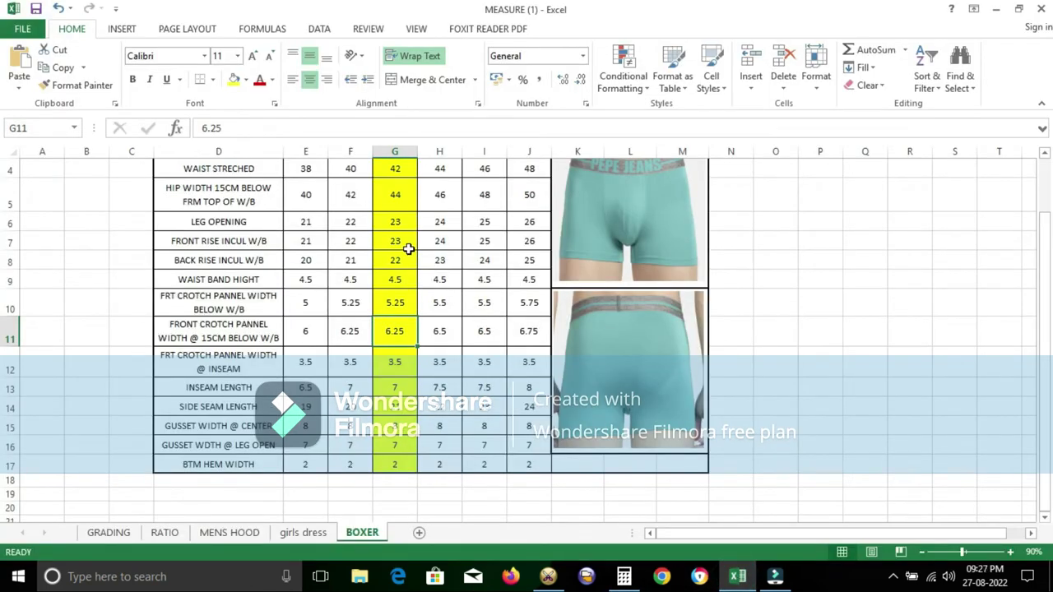
click(548, 577)
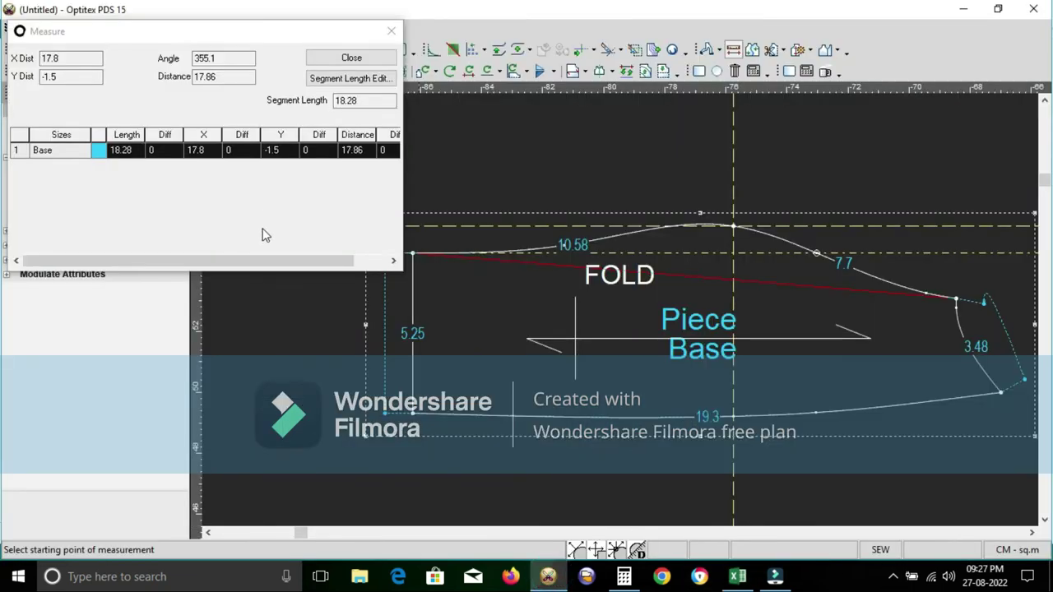
click(624, 576)
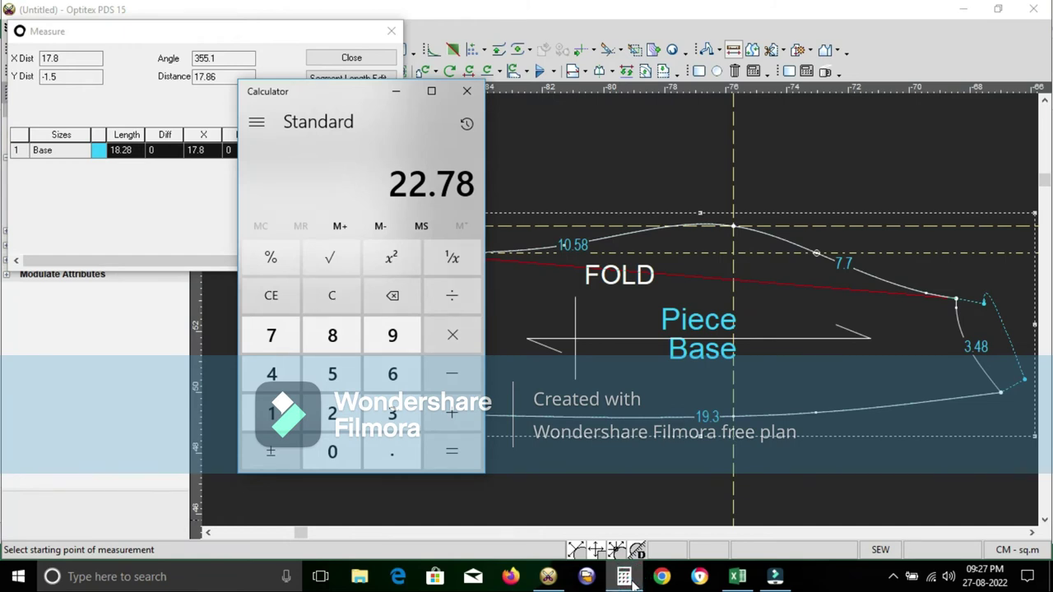
click(633, 581)
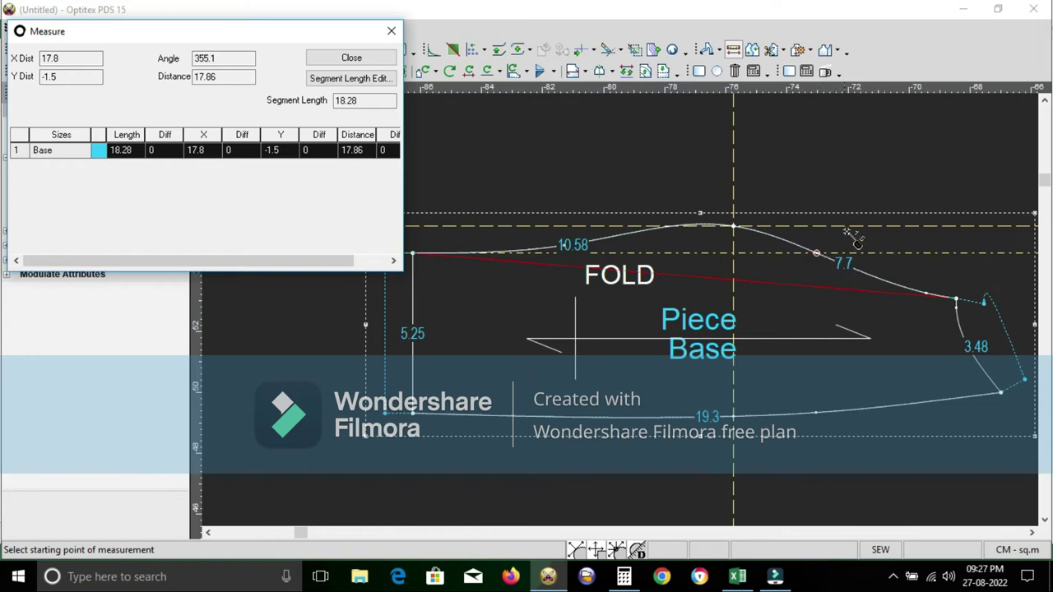
key(Escape)
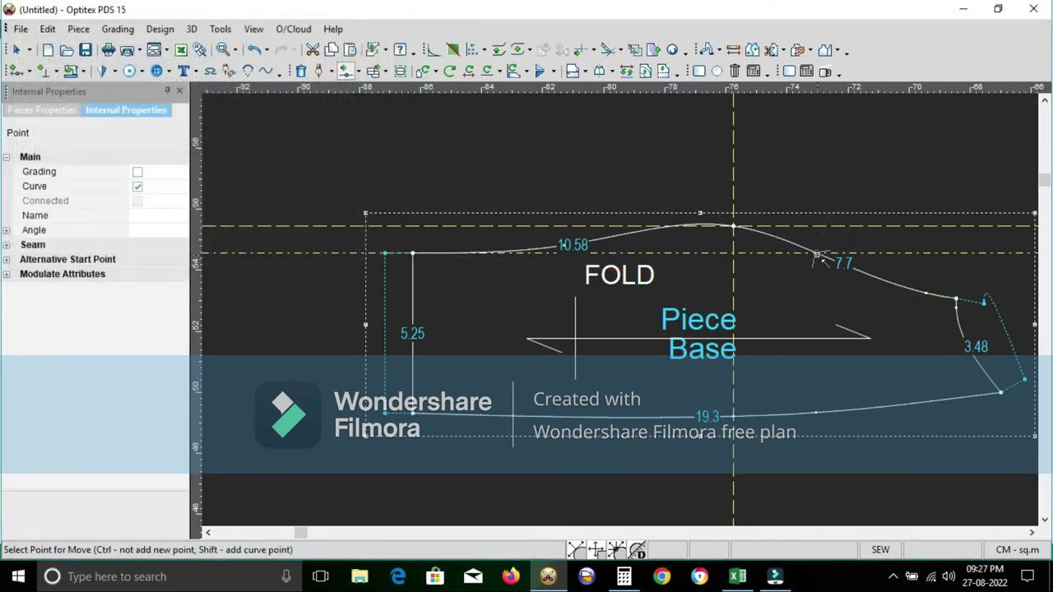
Move two top-curve points, bringing the lower section to 7.73.
click(818, 254)
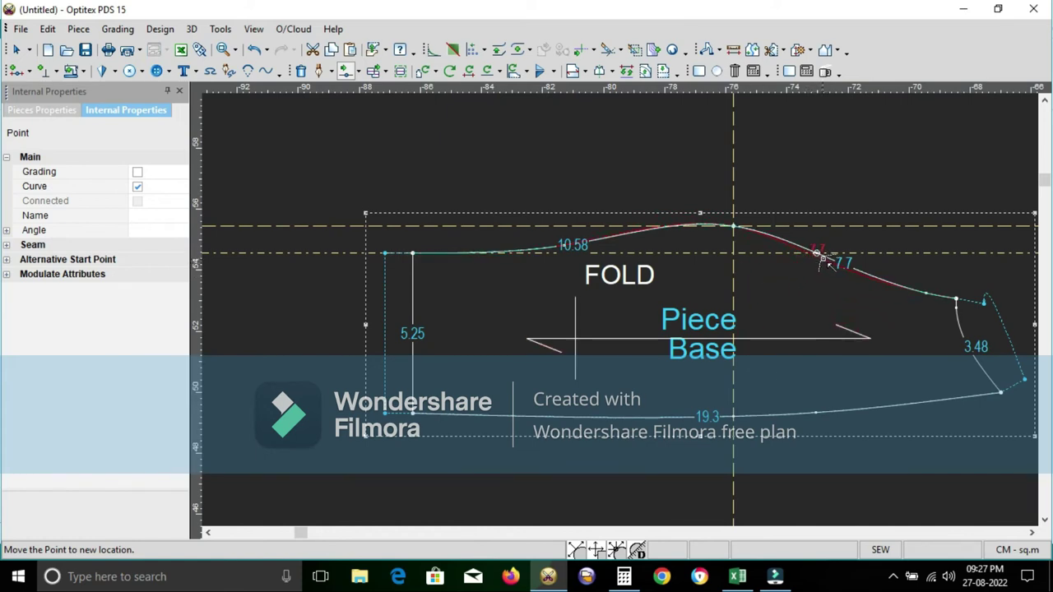
click(818, 254)
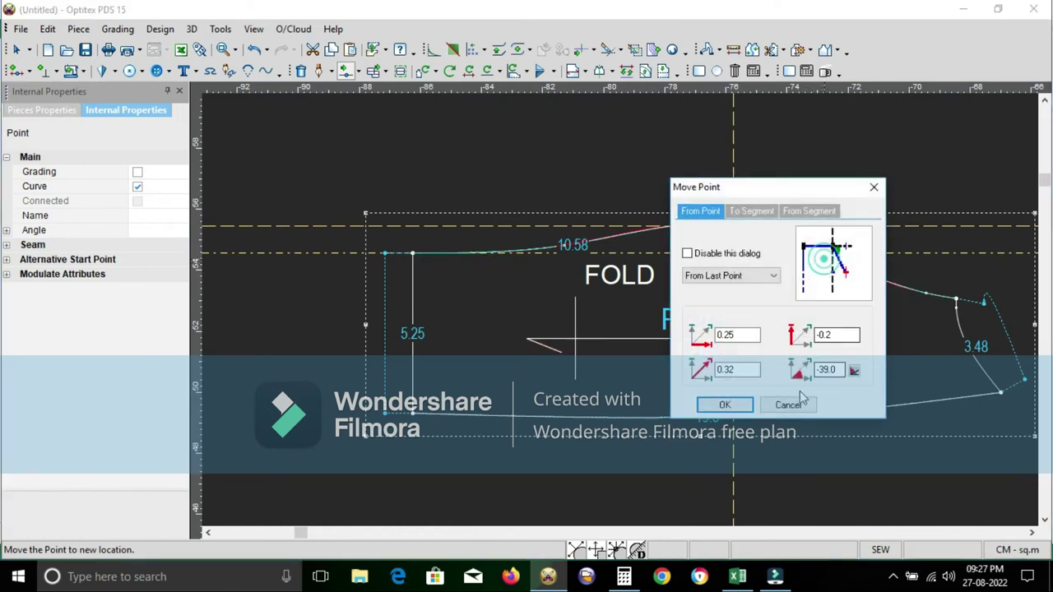
click(729, 403)
scroll(619, 321, up, 3)
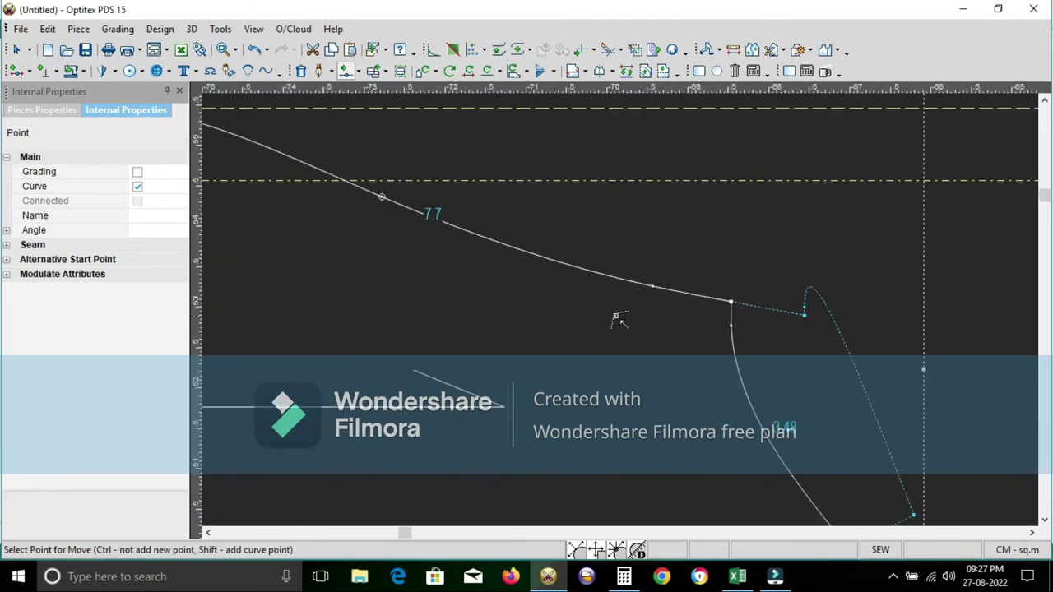
click(652, 287)
click(658, 296)
click(729, 403)
Clear the selection and reposition the curve point near the corner.
right_click(745, 200)
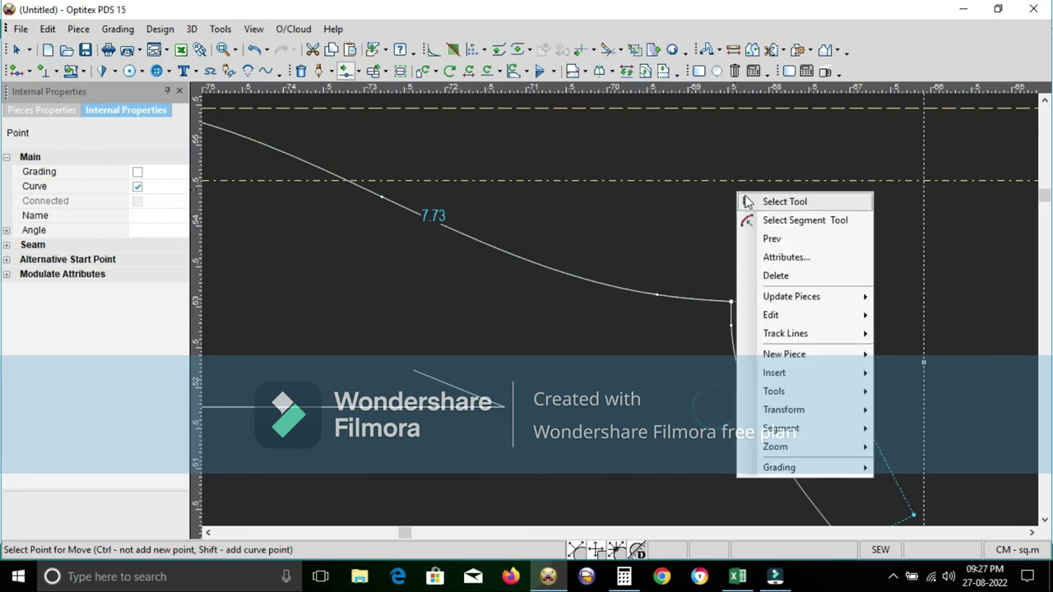
click(746, 201)
click(702, 183)
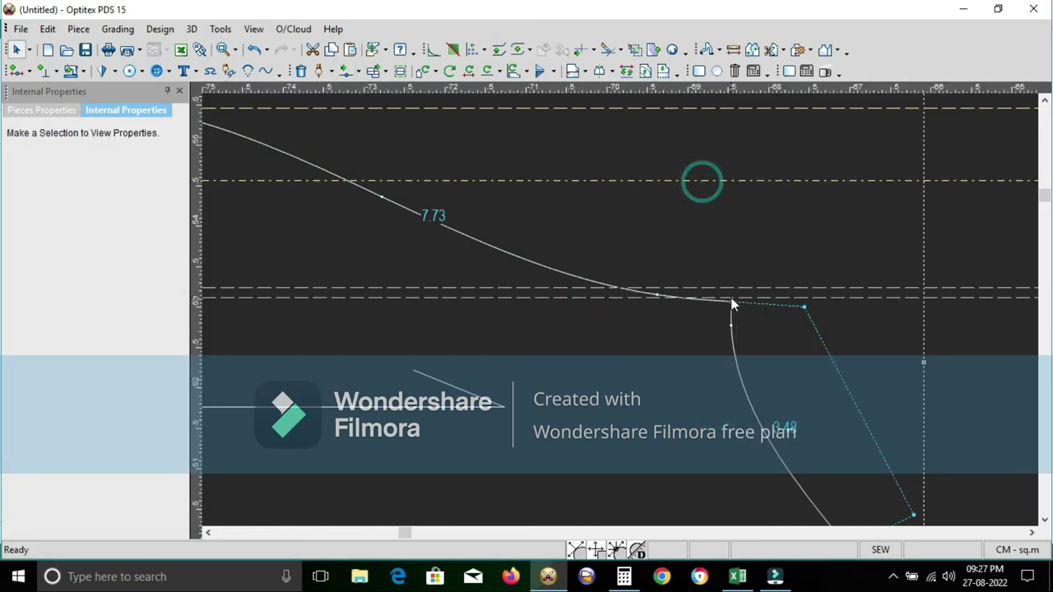
scroll(706, 301, up, 3)
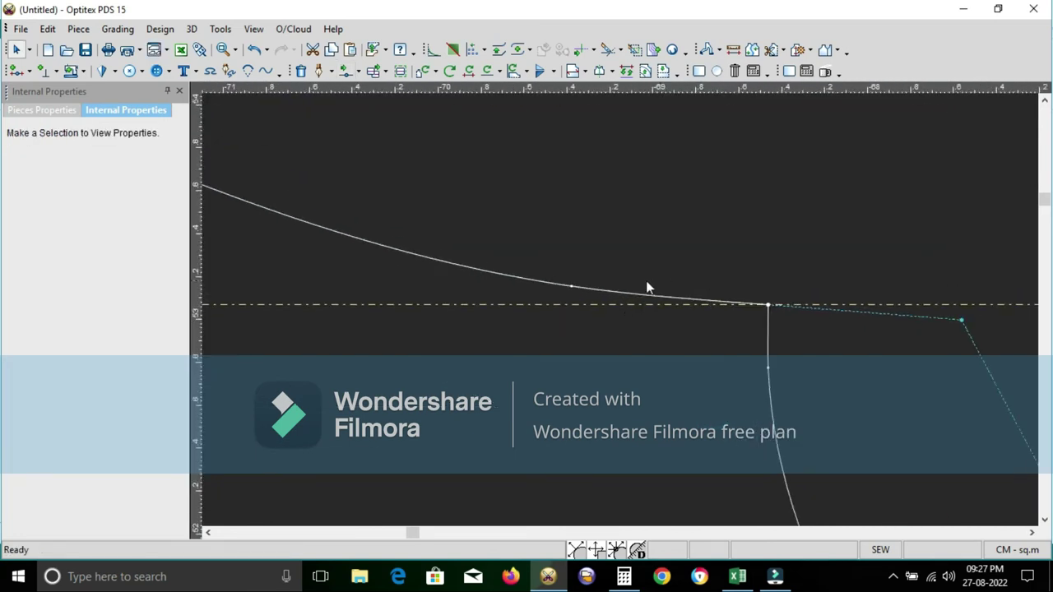
key(m)
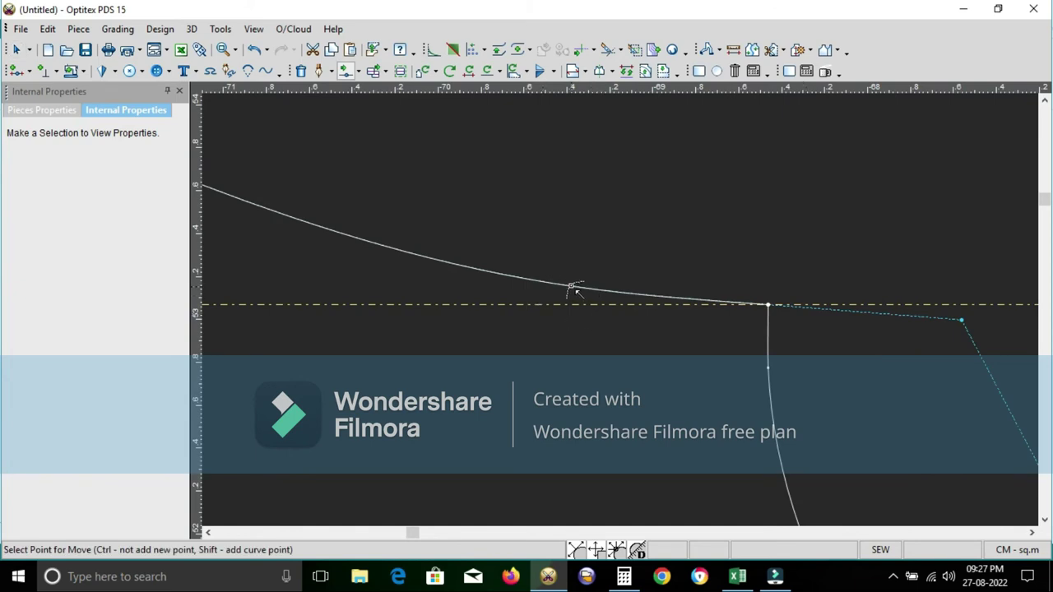
click(571, 287)
click(567, 292)
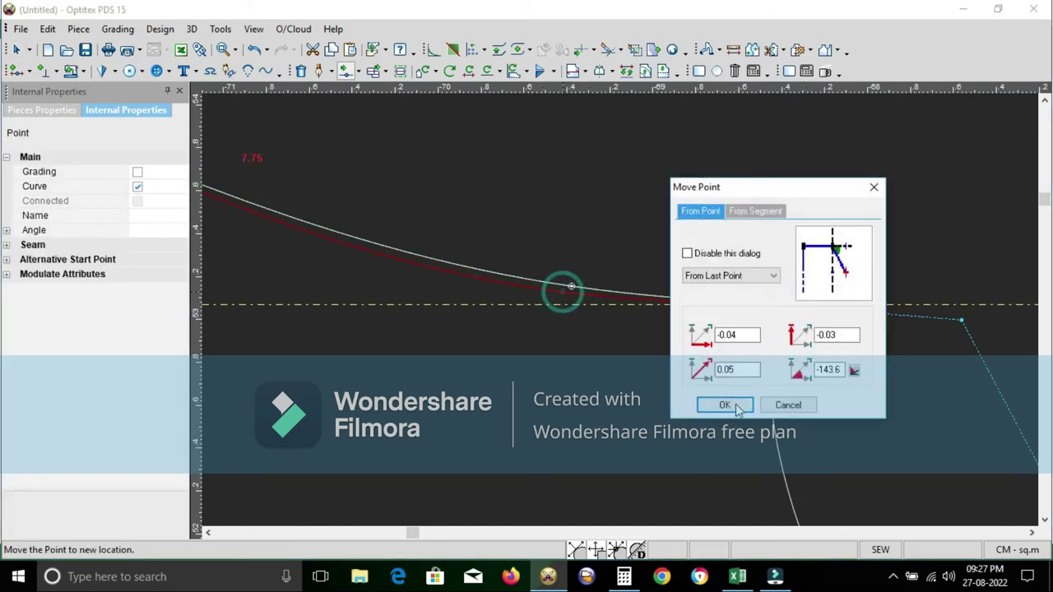
click(724, 405)
Measure the top curve from its left end to the right corner.
scroll(576, 321, down, 3)
scroll(576, 313, down, 3)
scroll(613, 317, up, 2)
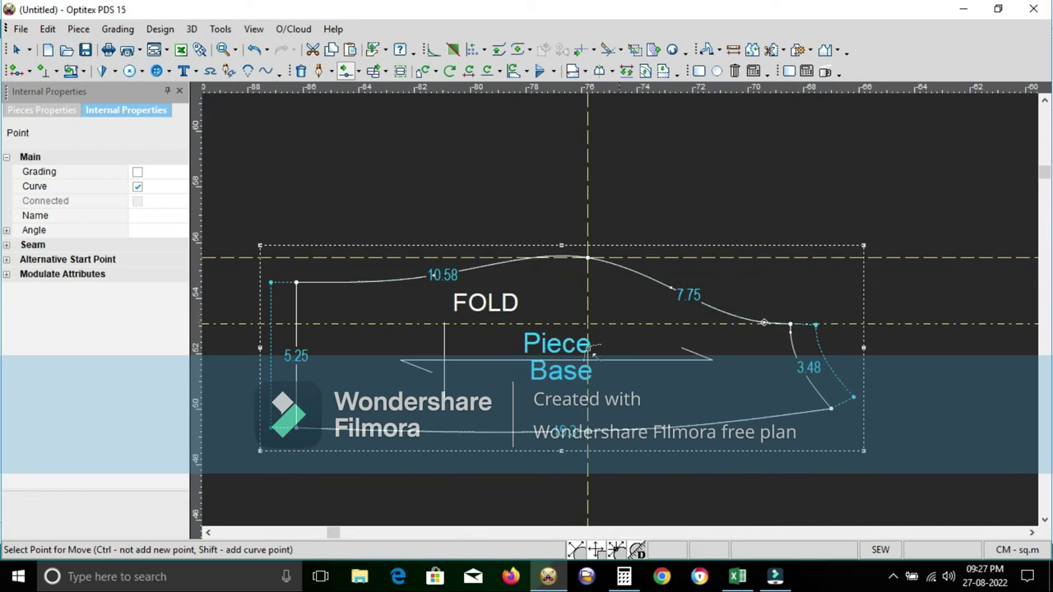
key(r)
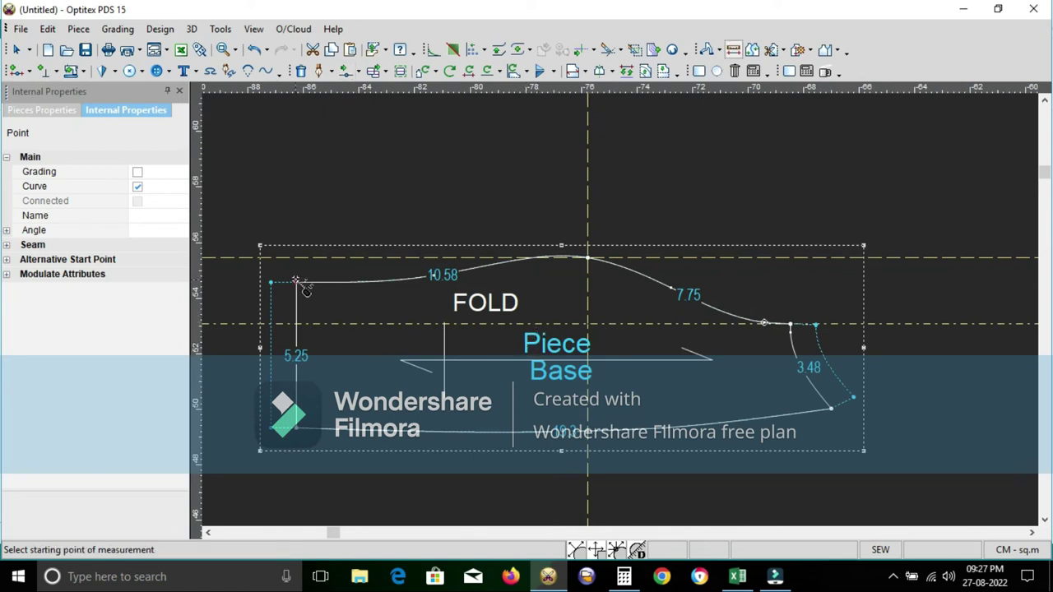
click(297, 282)
click(790, 325)
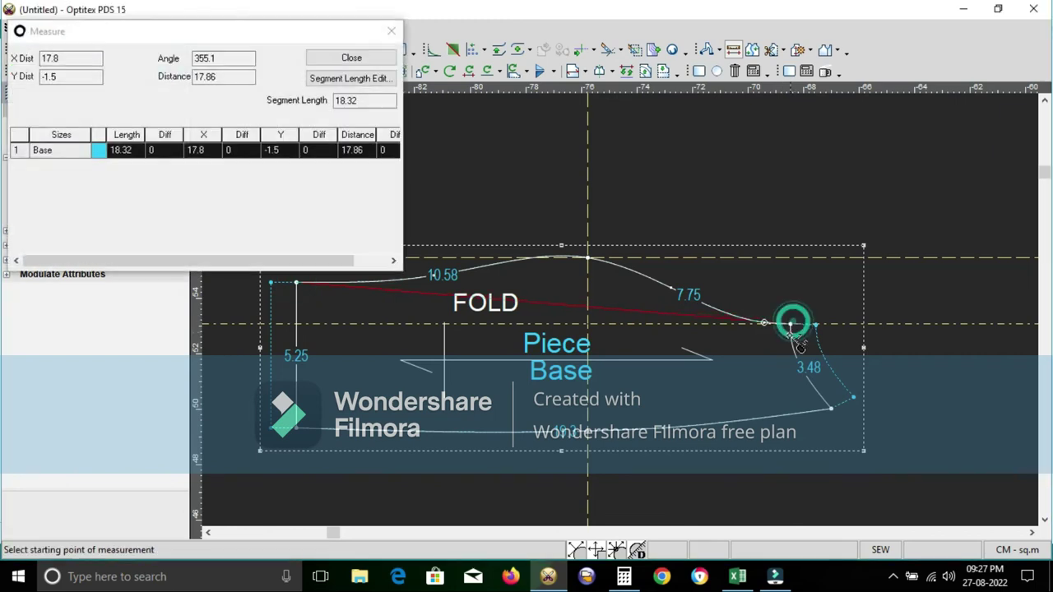
click(392, 32)
scroll(630, 219, up, 2)
Adjust the 7.75 section's point and re-measure the top curve at 18.32.
key(Escape)
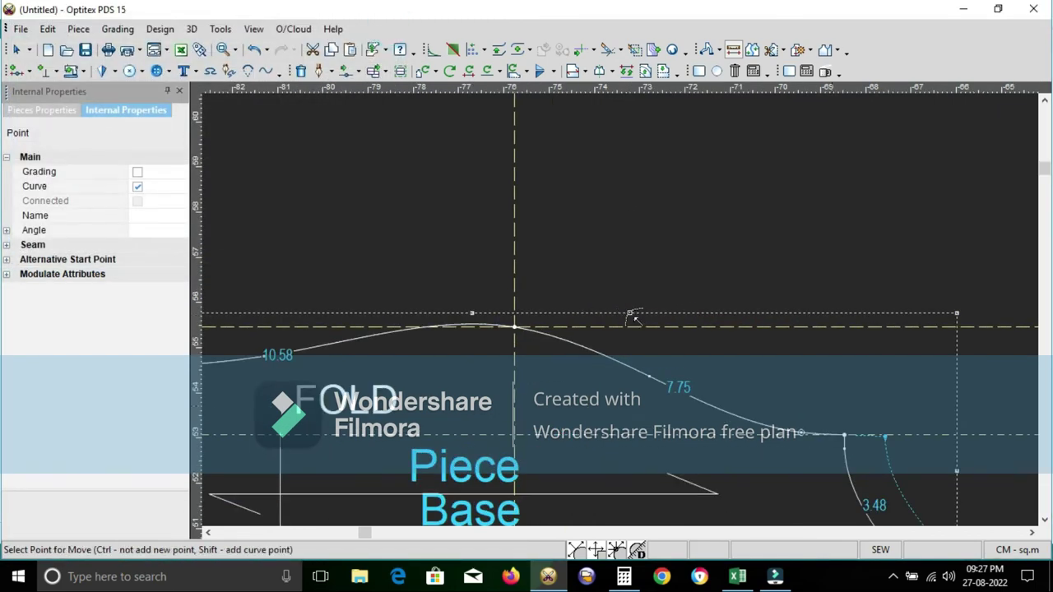
click(650, 380)
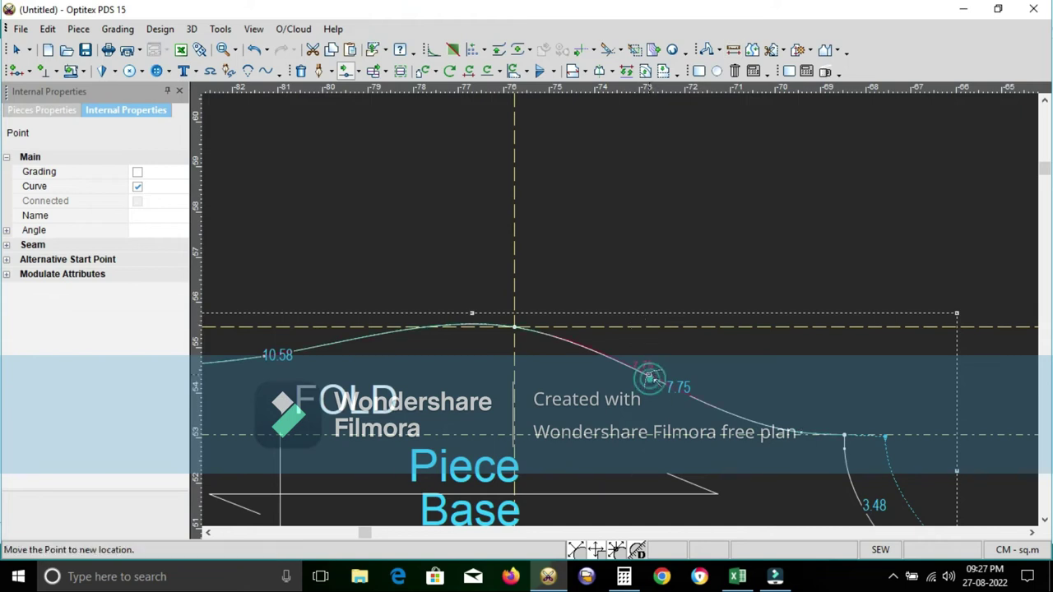
click(651, 376)
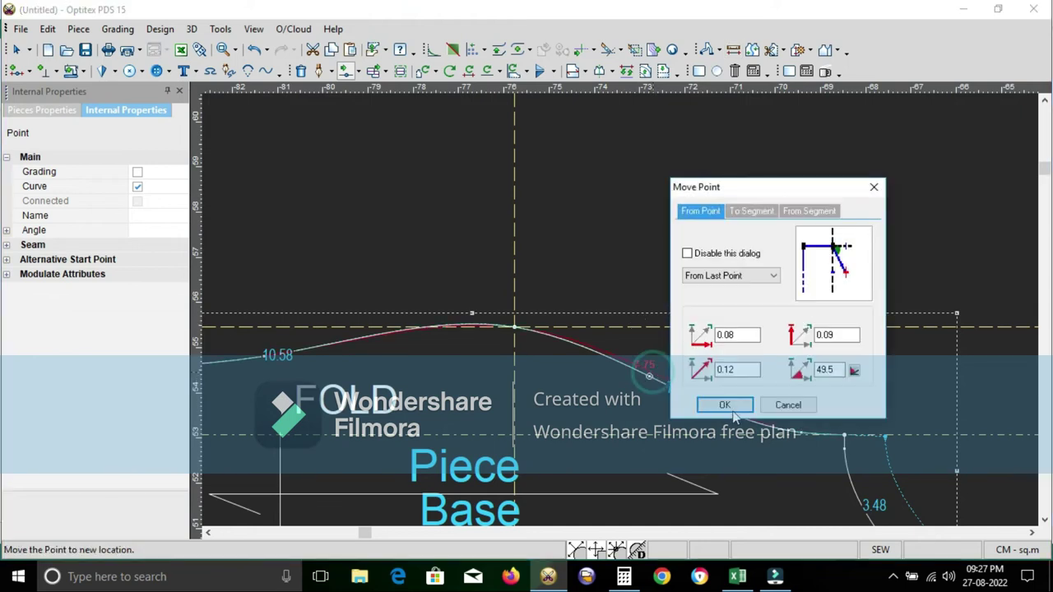
click(732, 403)
scroll(625, 317, down, 2)
key(m)
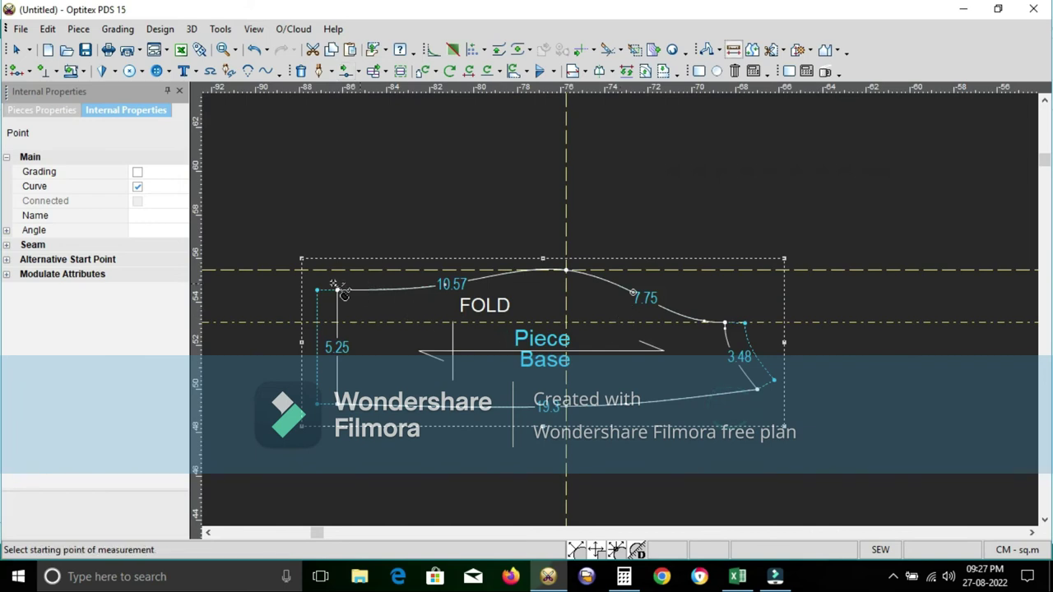
click(336, 290)
click(724, 322)
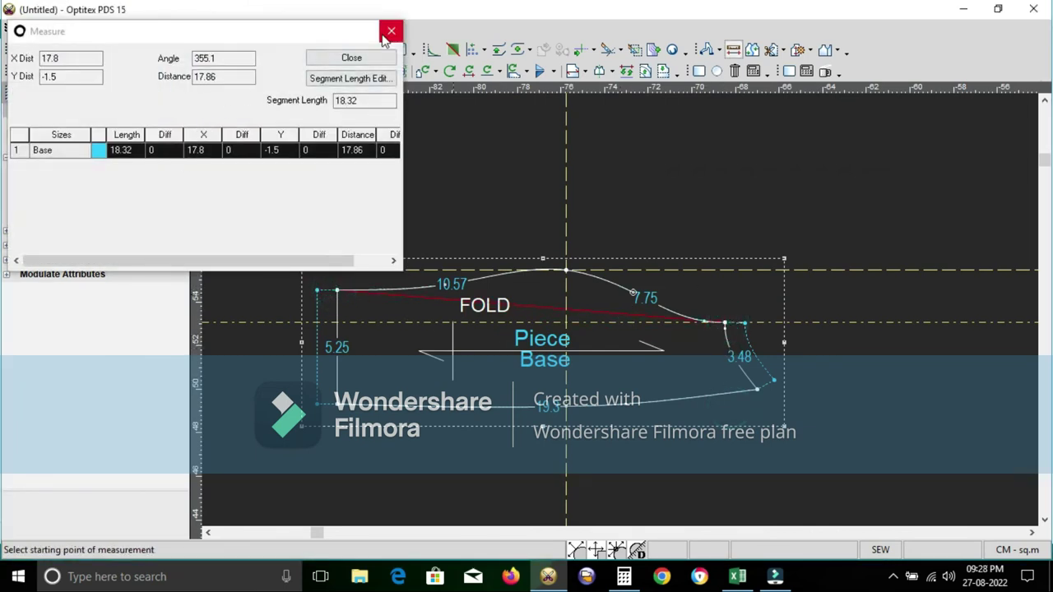
click(389, 33)
right_click(720, 169)
click(749, 176)
click(70, 70)
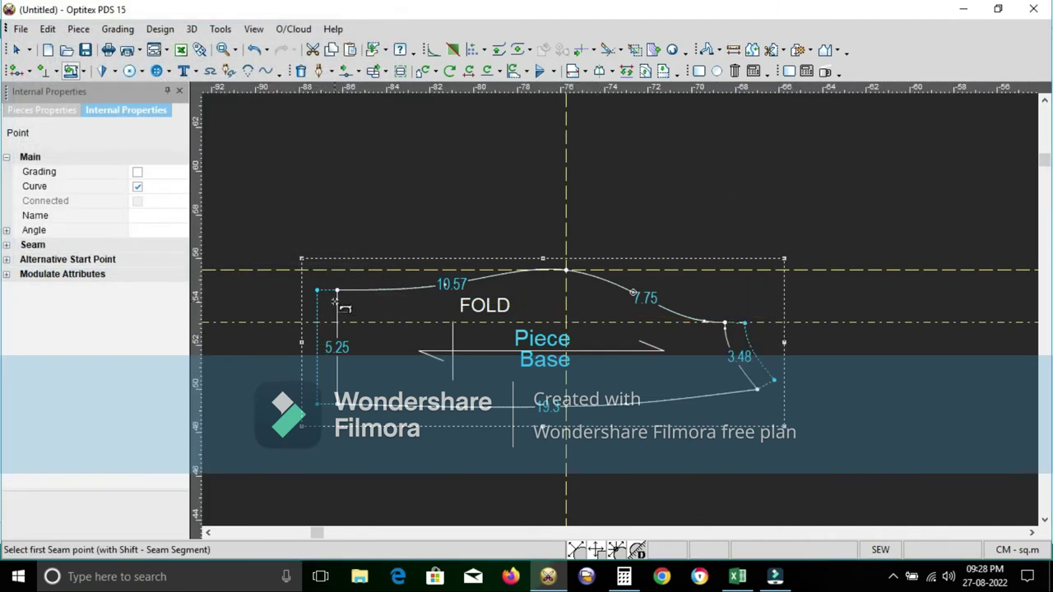
Add a 1 cm seam allowance along the top curve.
drag(337, 290, 727, 321)
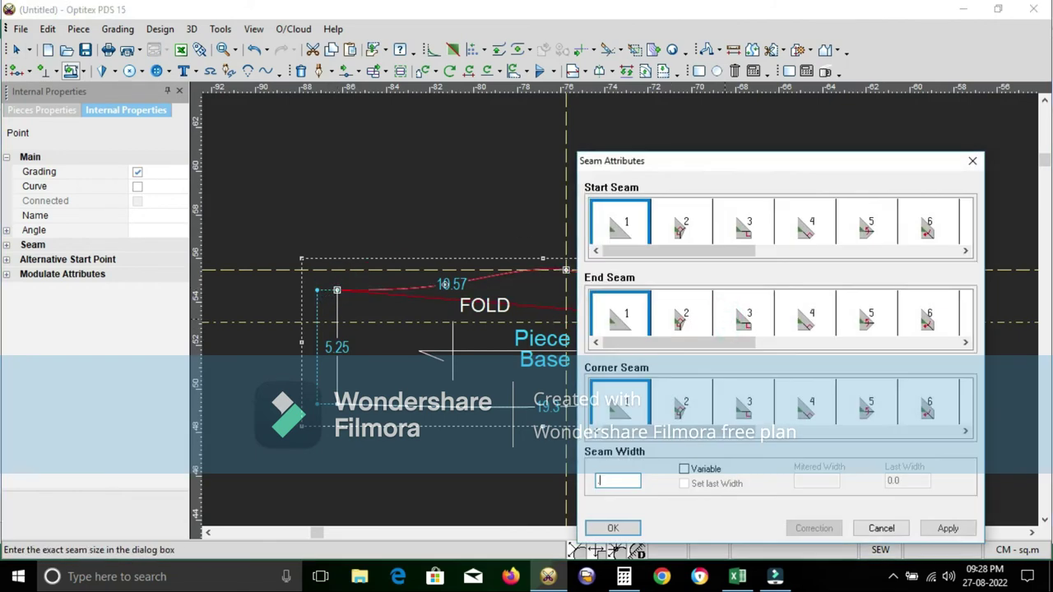
text(1)
key(Return)
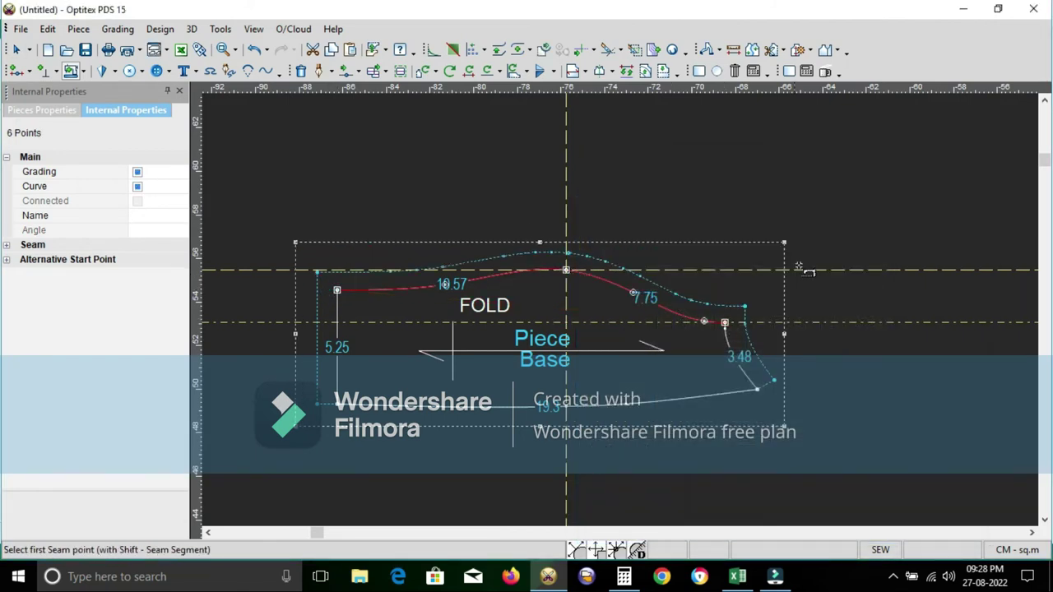
right_click(713, 212)
click(726, 207)
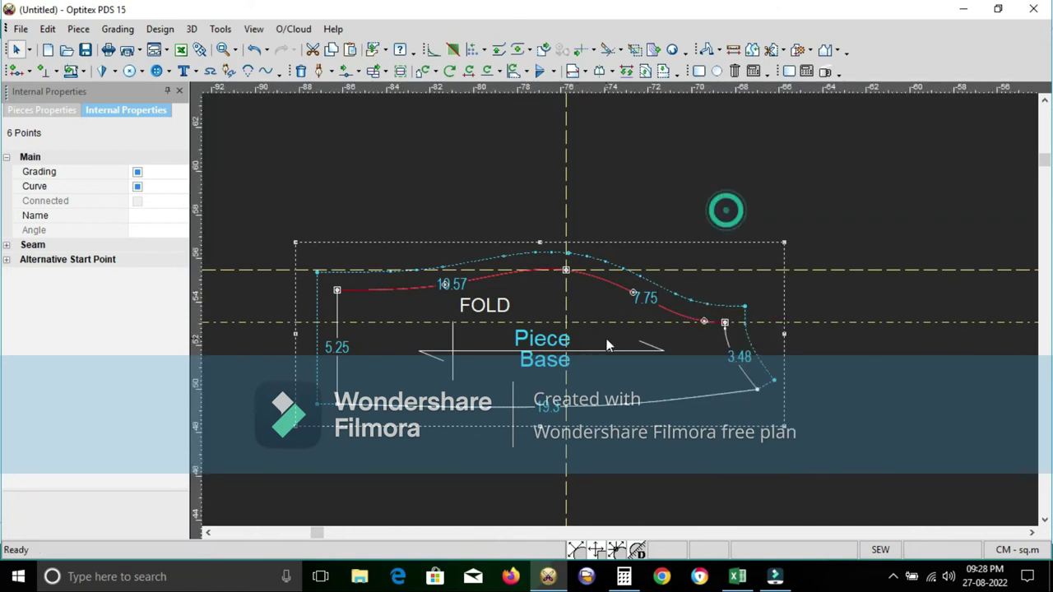
click(570, 346)
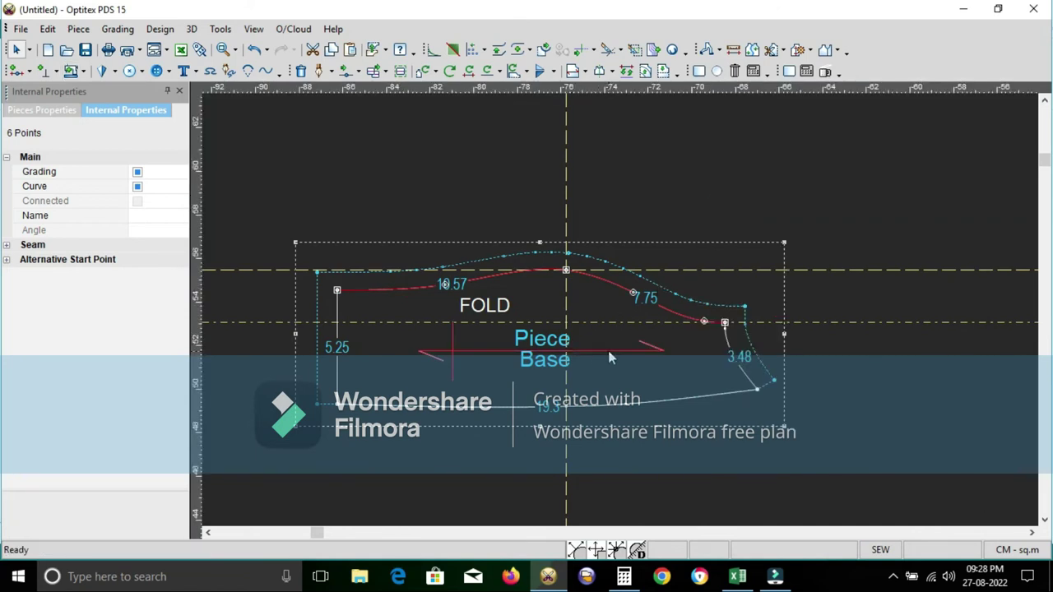
After checking the BOXER sheet, add a 1 cm seam allowance along the bottom edge.
click(738, 577)
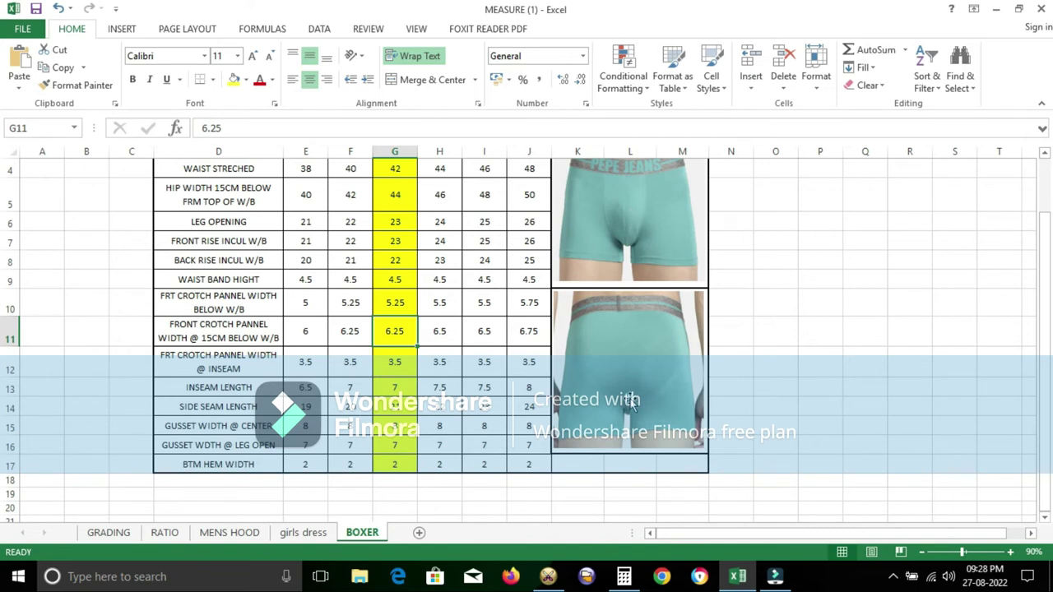
click(548, 576)
right_click(690, 228)
key(Escape)
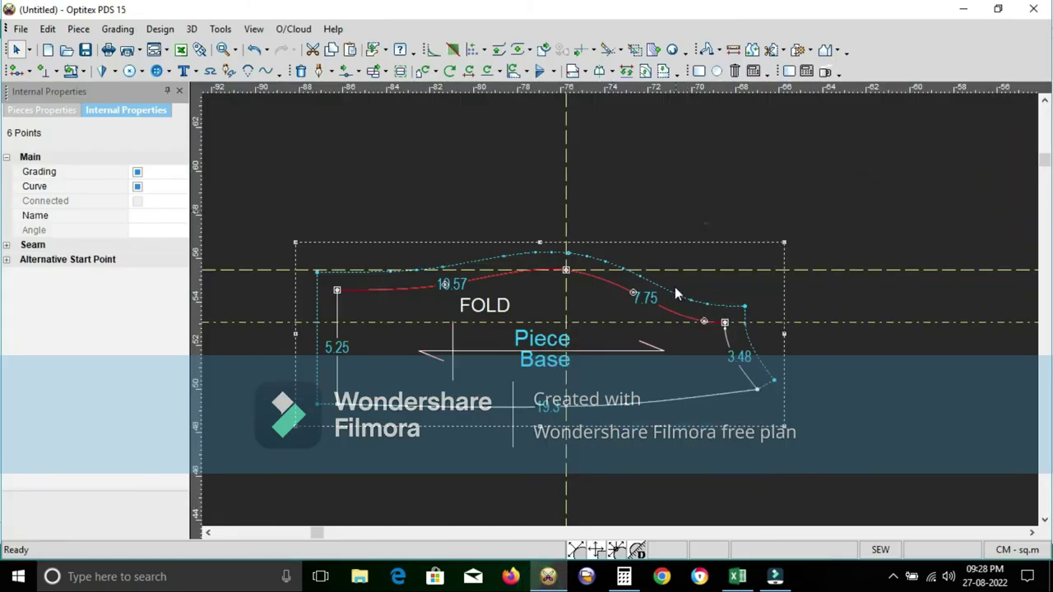
click(757, 389)
click(333, 404)
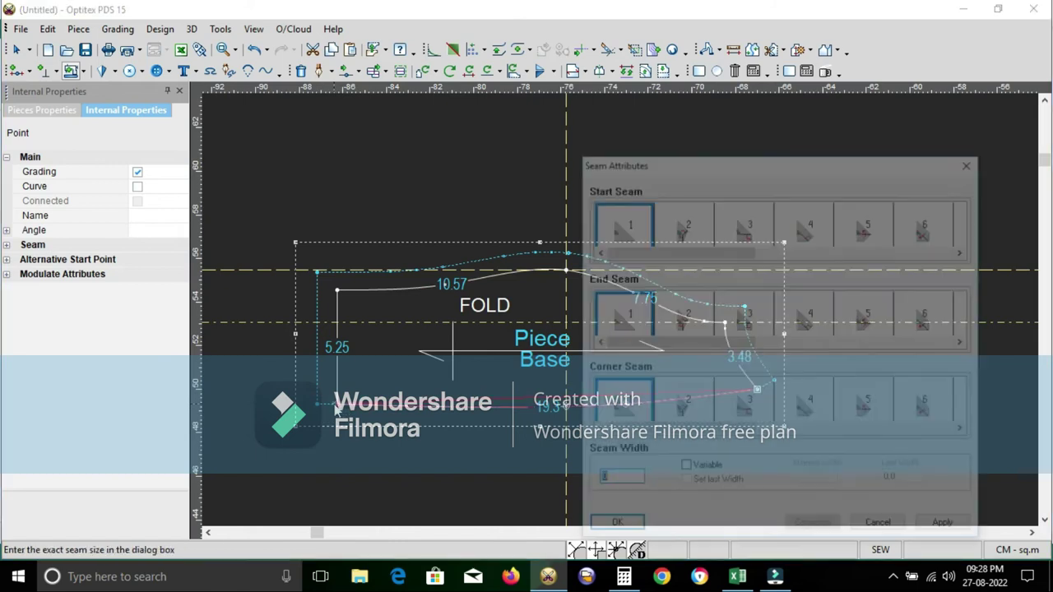
text(1)
click(613, 528)
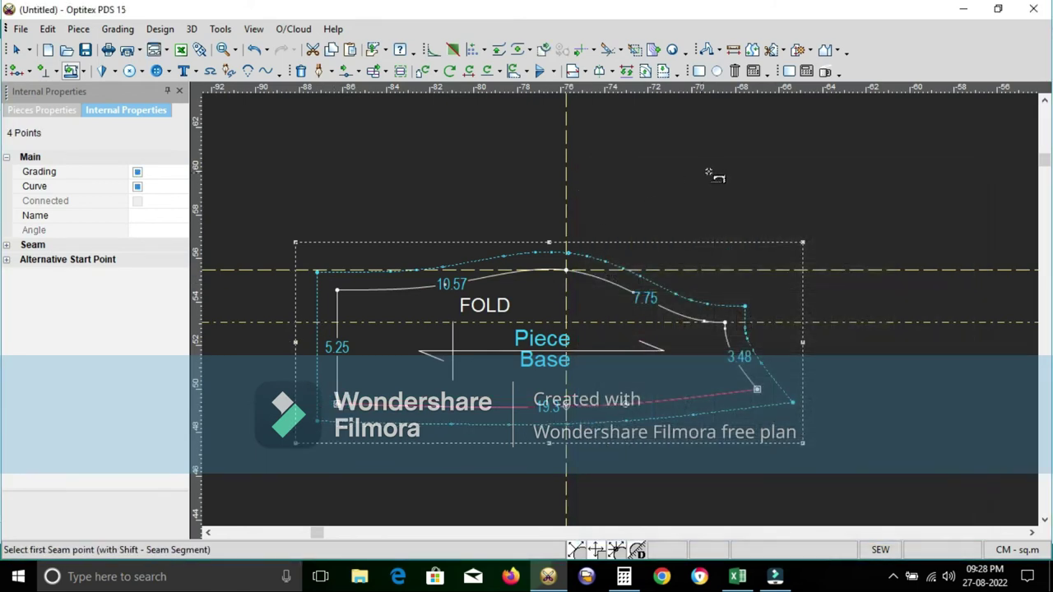
right_click(709, 173)
click(755, 178)
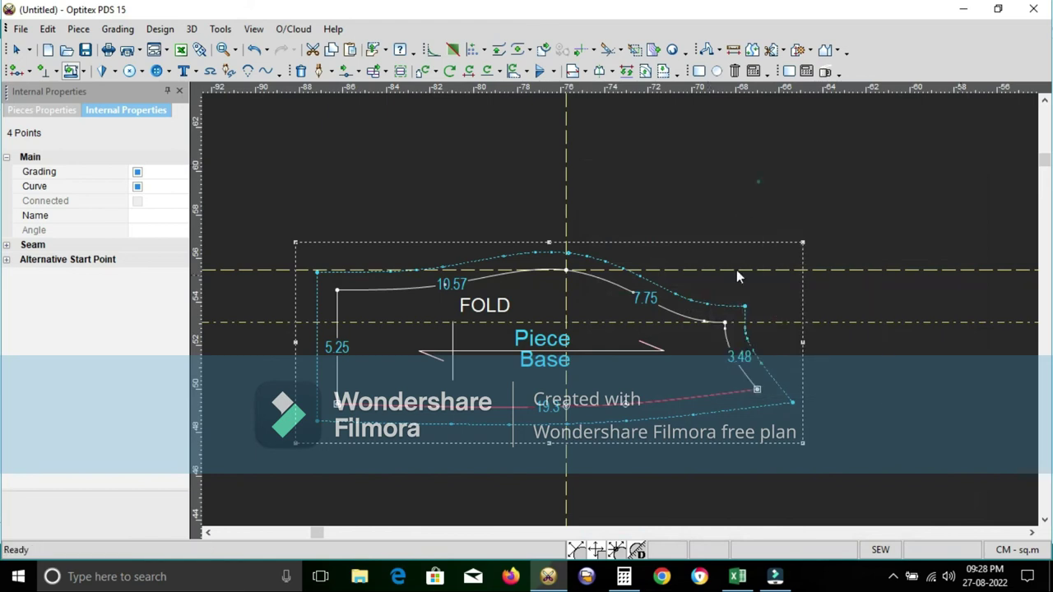
click(606, 321)
Name the piece CROTCH PANNEL, mark it as a pair, and give it description CUT 4.
click(150, 186)
text(CC)
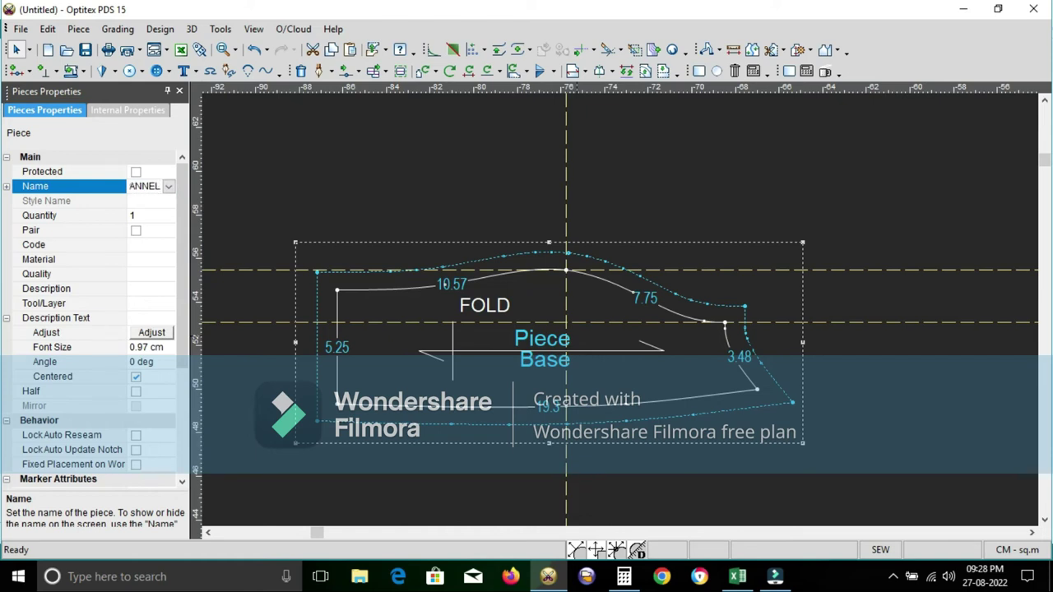
key(Return)
click(137, 233)
click(141, 287)
text(CUT 4)
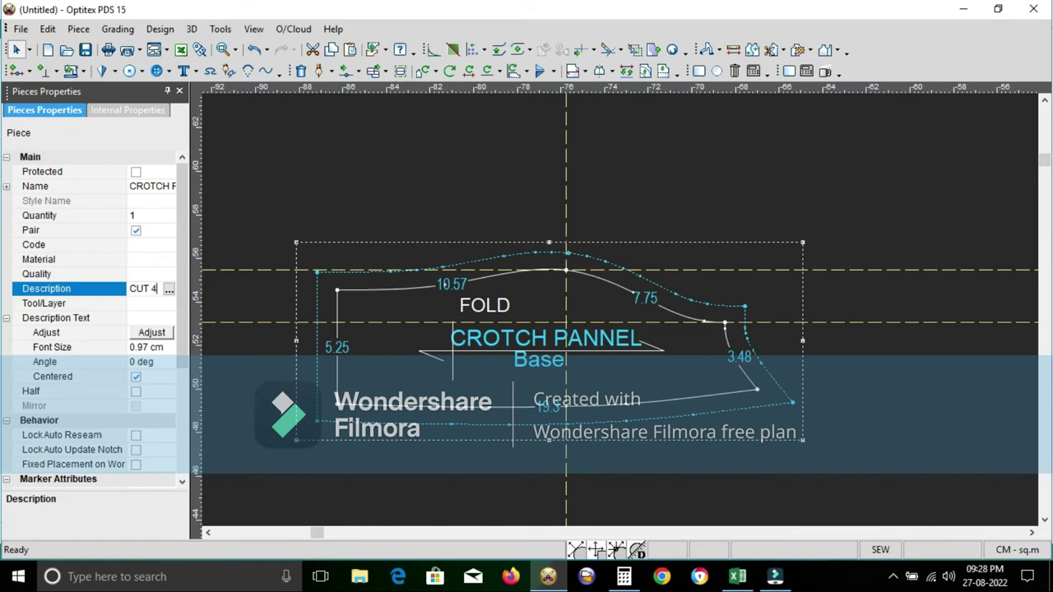
key(Return)
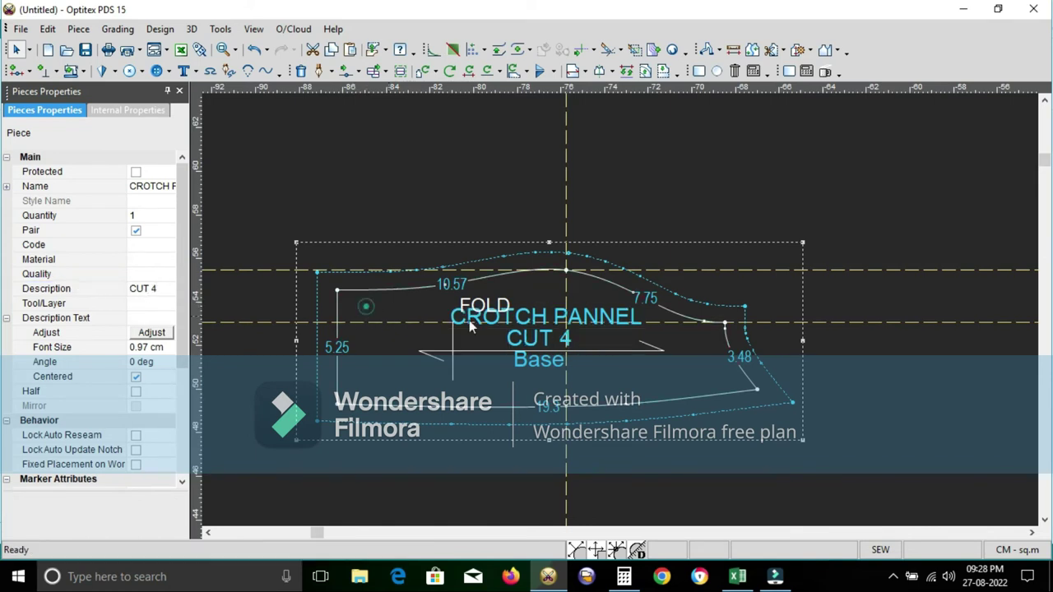
Delete all guide lines from the workspace and zoom out.
click(733, 71)
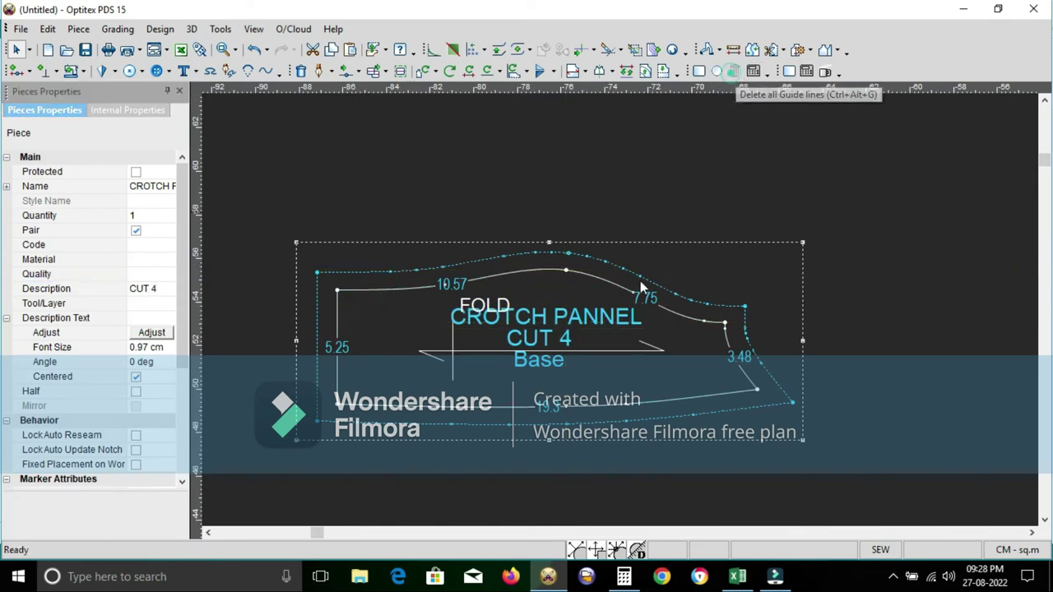
scroll(634, 313, down, 3)
scroll(623, 315, down, 3)
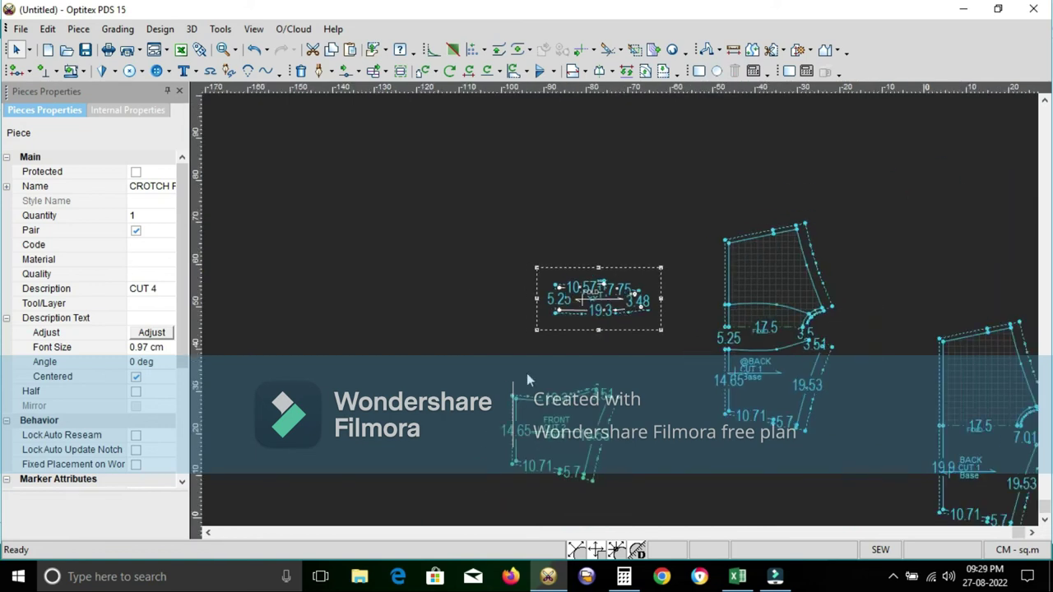
click(744, 386)
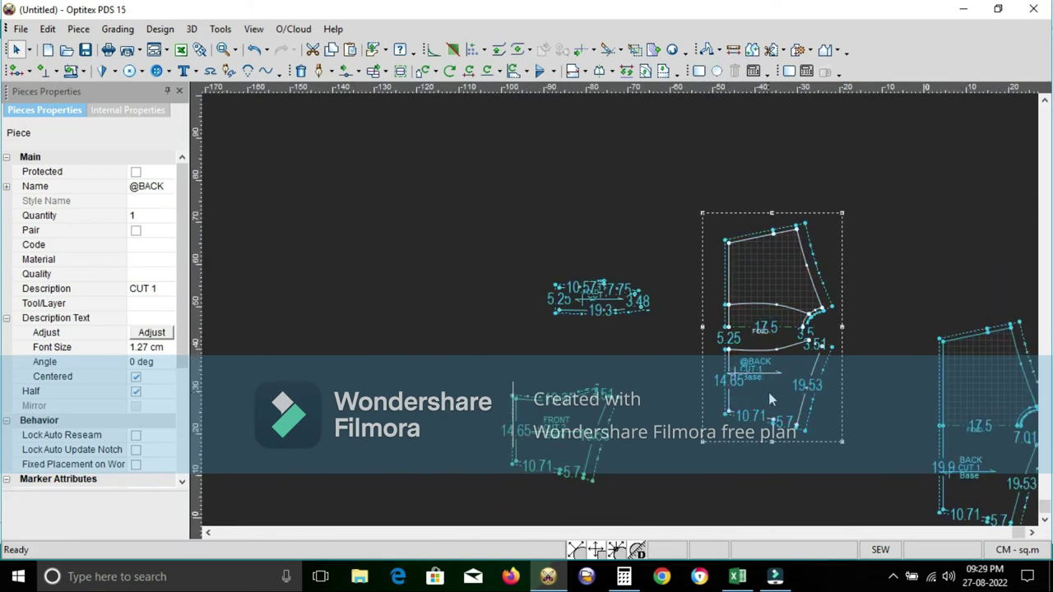
scroll(622, 316, up, 3)
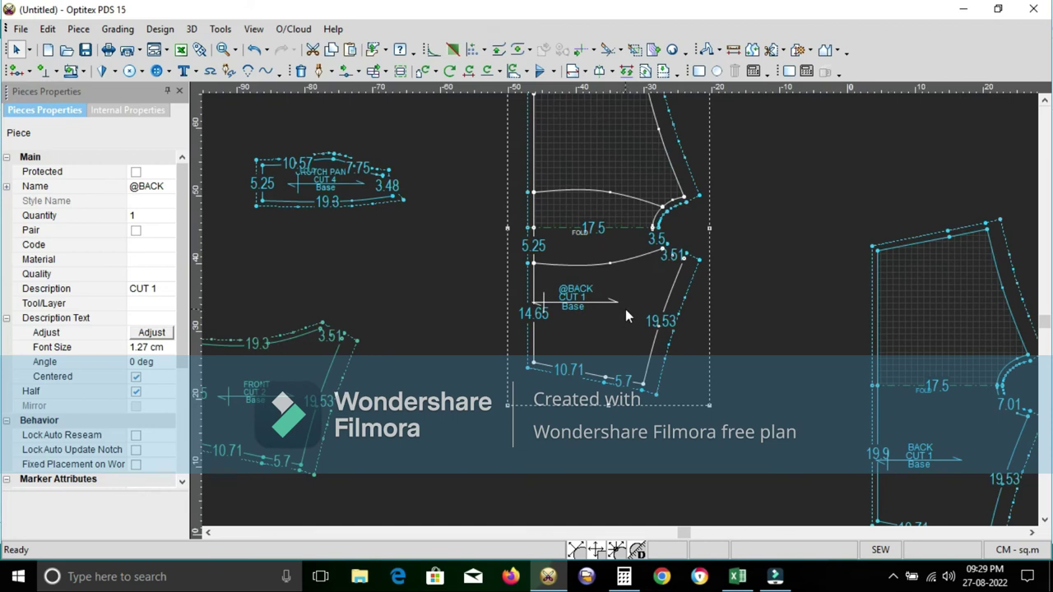
key(Delete)
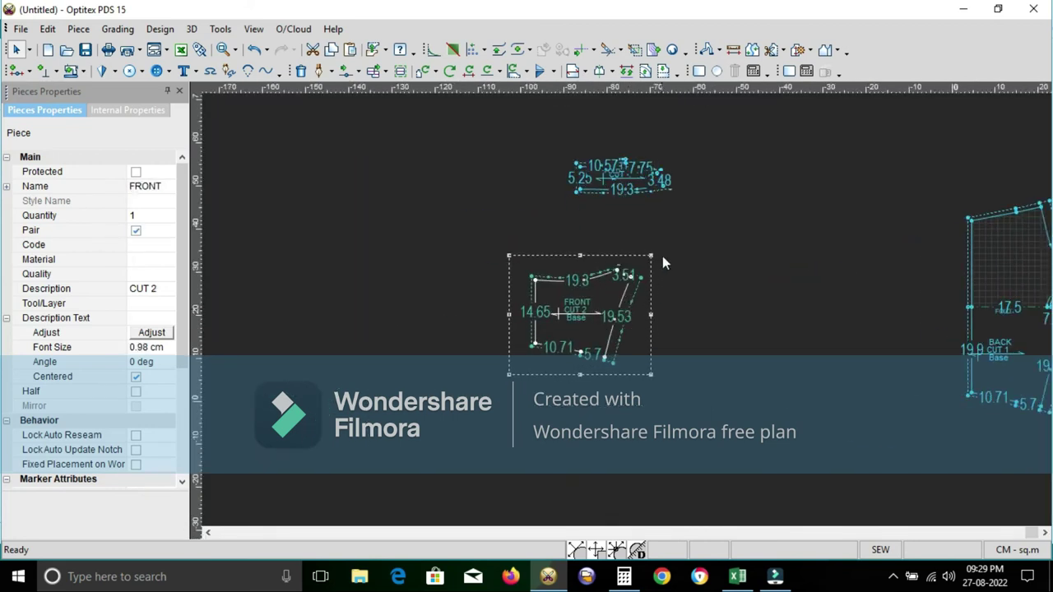
scroll(650, 264, up, 3)
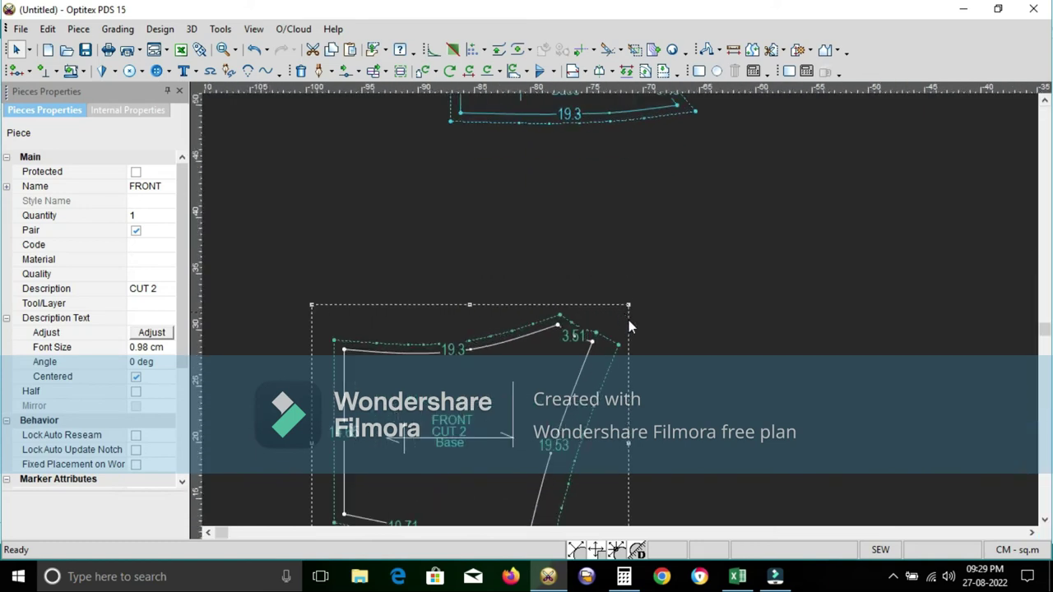
scroll(630, 321, down, 1)
click(737, 576)
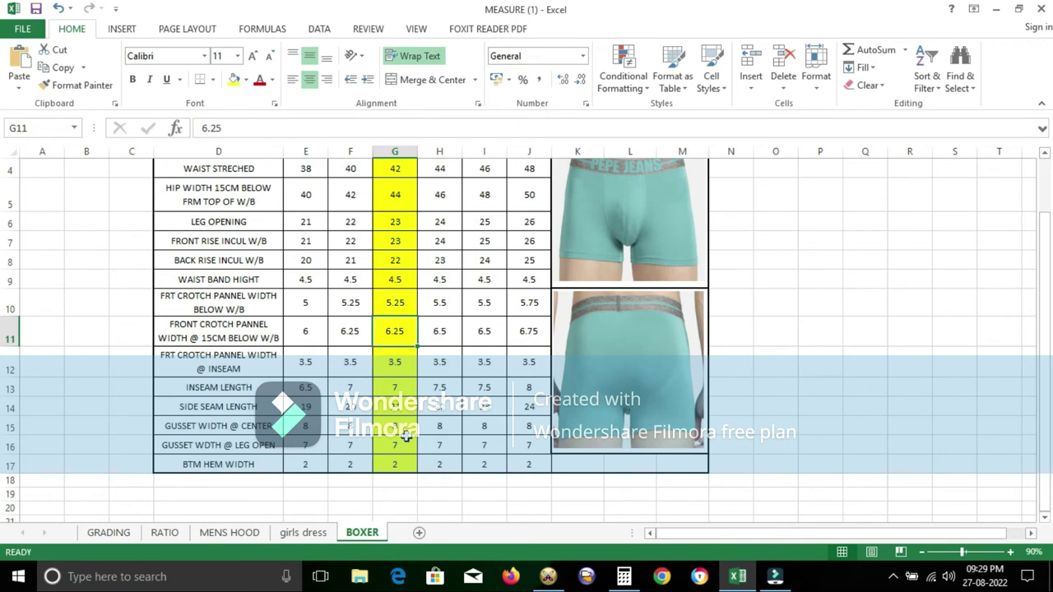
click(404, 434)
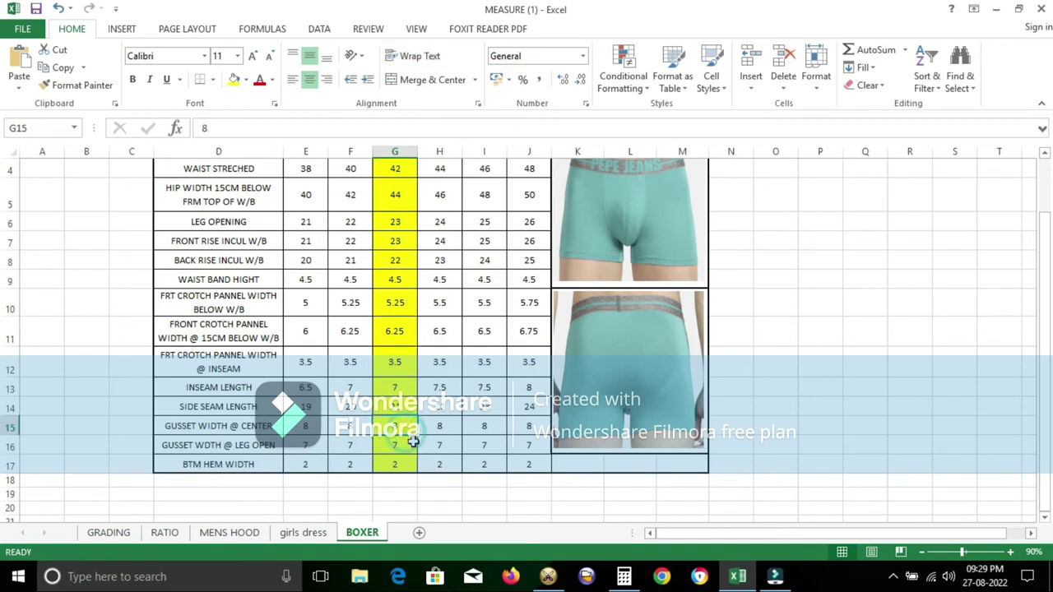
click(412, 444)
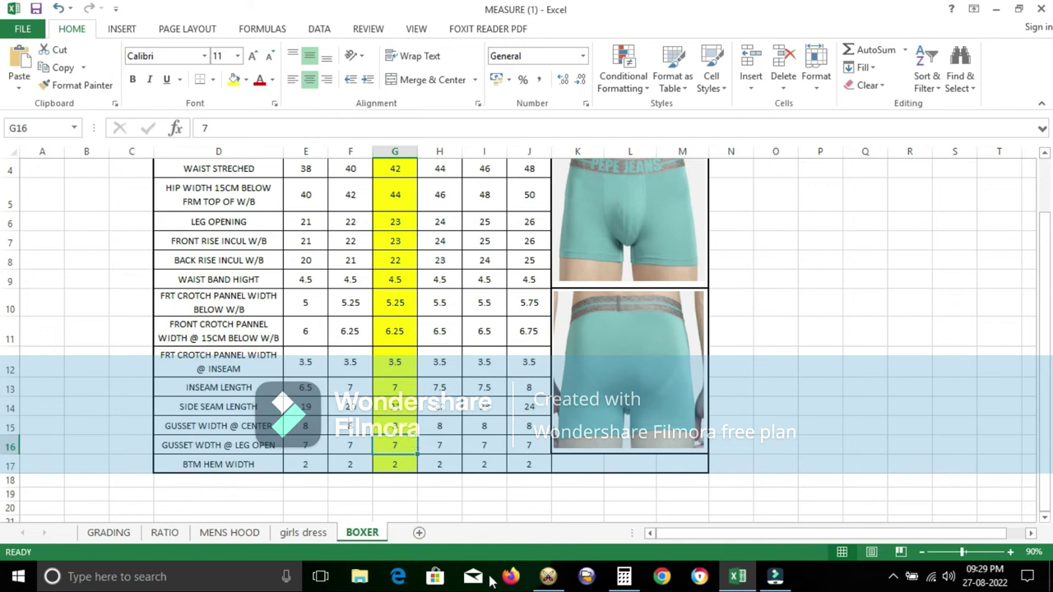
click(548, 576)
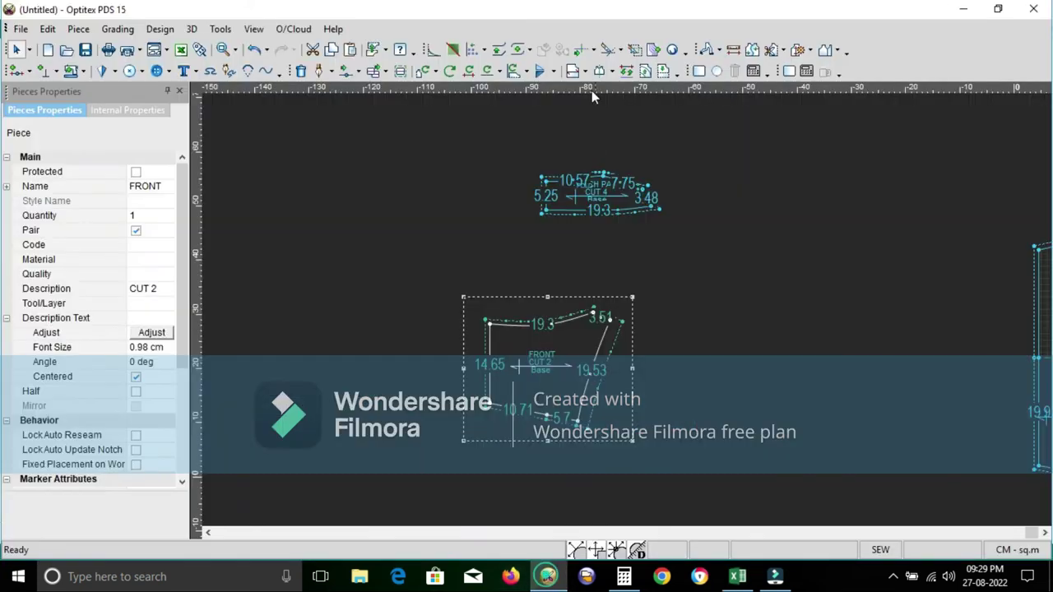
Start a rectangular piece with length 21, then cancel the settings.
click(783, 74)
double_click(181, 219)
text(21)
double_click(182, 219)
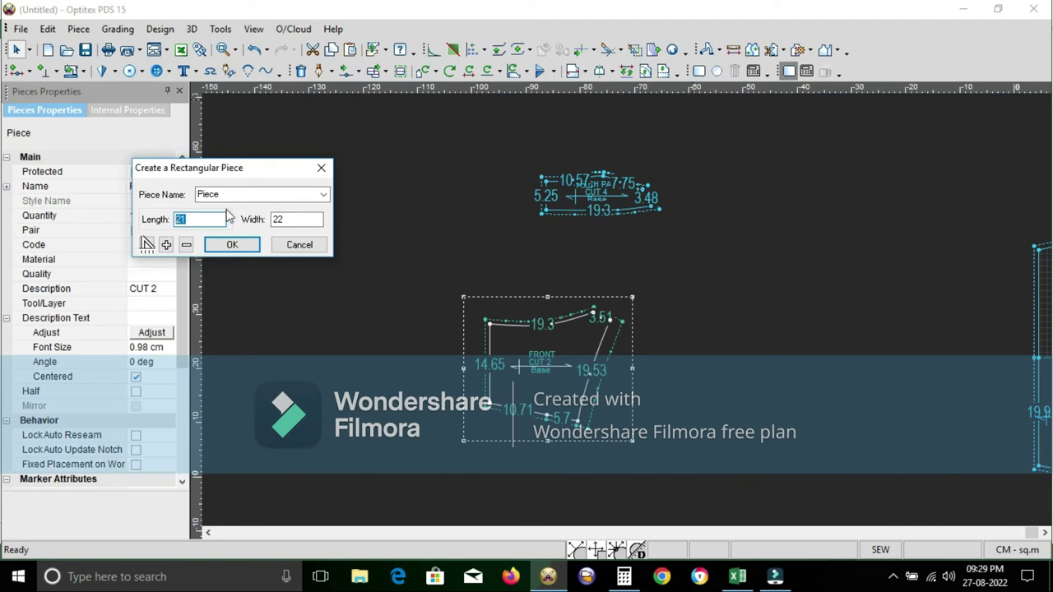
click(320, 167)
scroll(627, 317, down, 2)
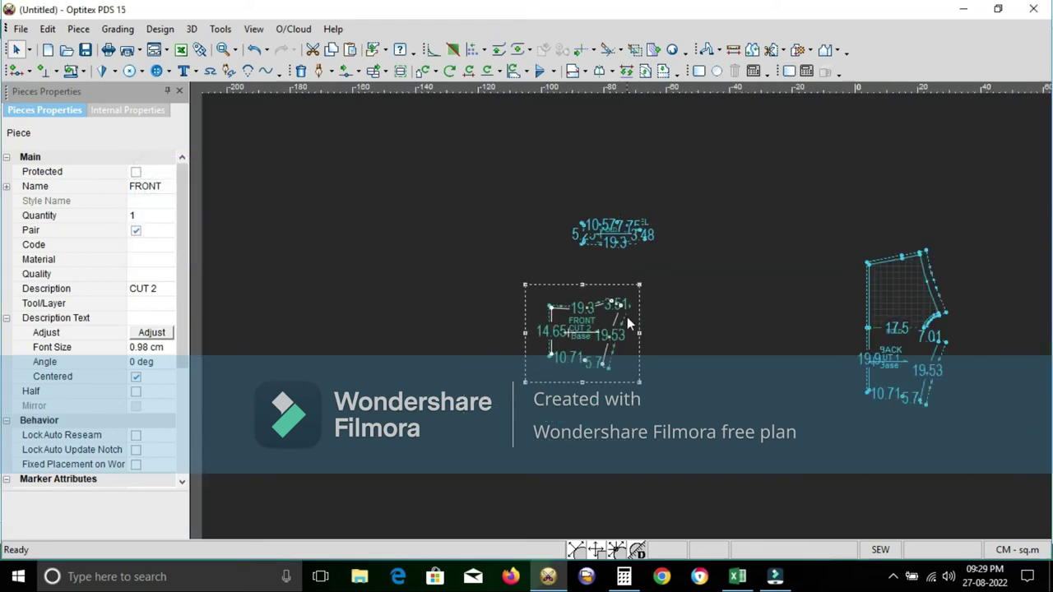
scroll(626, 317, up, 3)
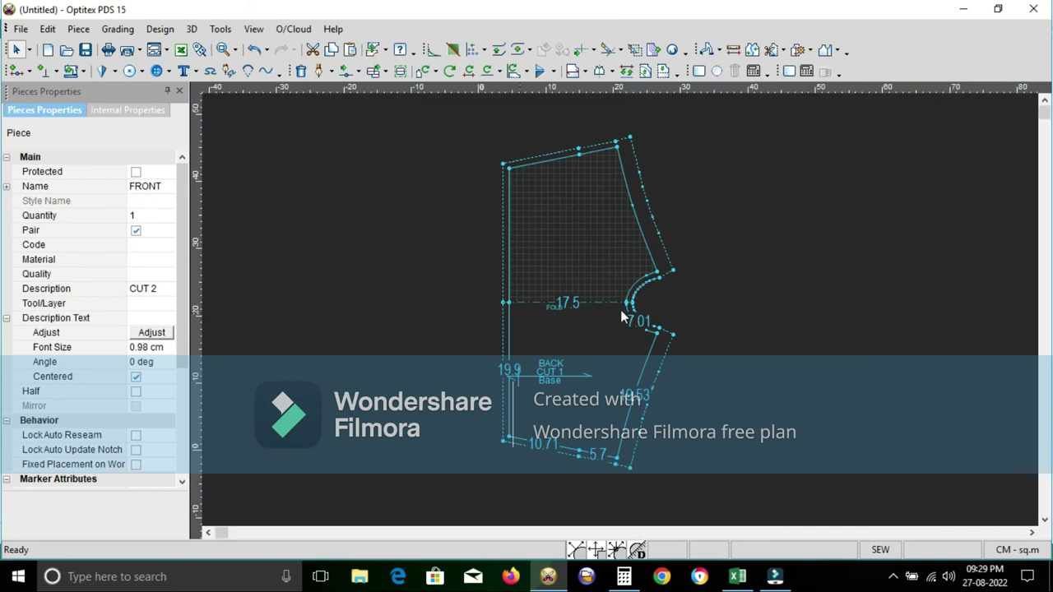
scroll(623, 317, down, 3)
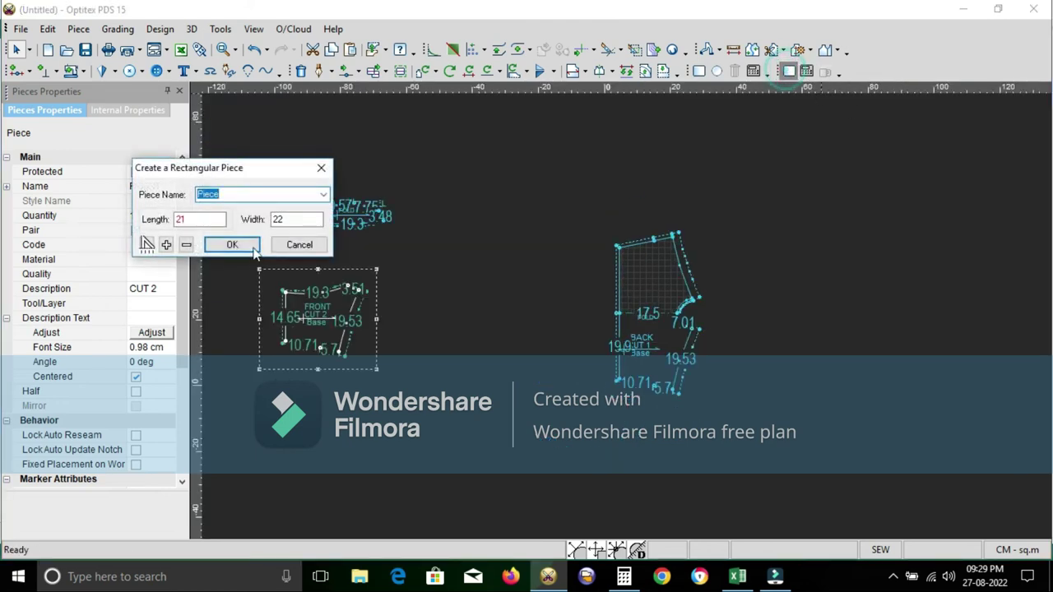
Create a 7 by 4 rectangular piece and move it beside the FRONT piece.
click(198, 219)
text(7)
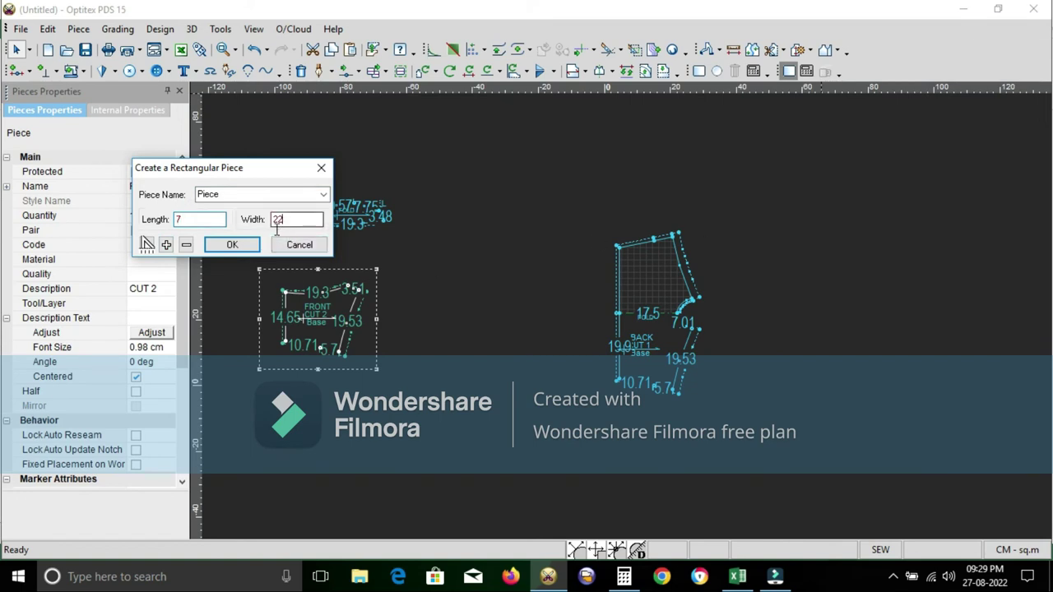
click(284, 220)
click(233, 244)
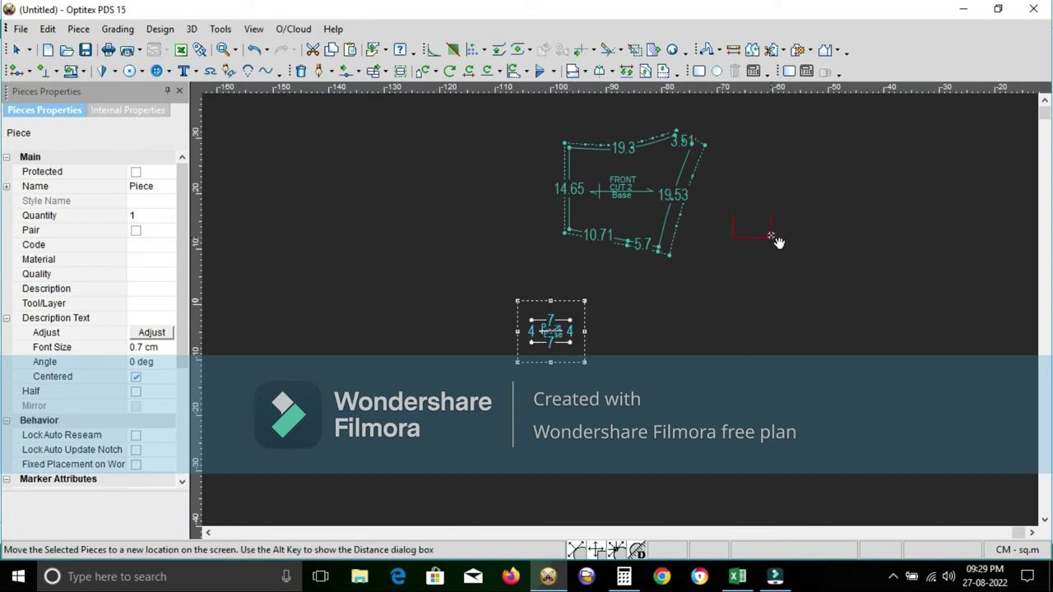
drag(575, 344, 776, 223)
scroll(620, 313, up, 2)
scroll(620, 312, up, 2)
Select the rectangle's corner points and check the gusset measurements in the workbook.
key(Insert)
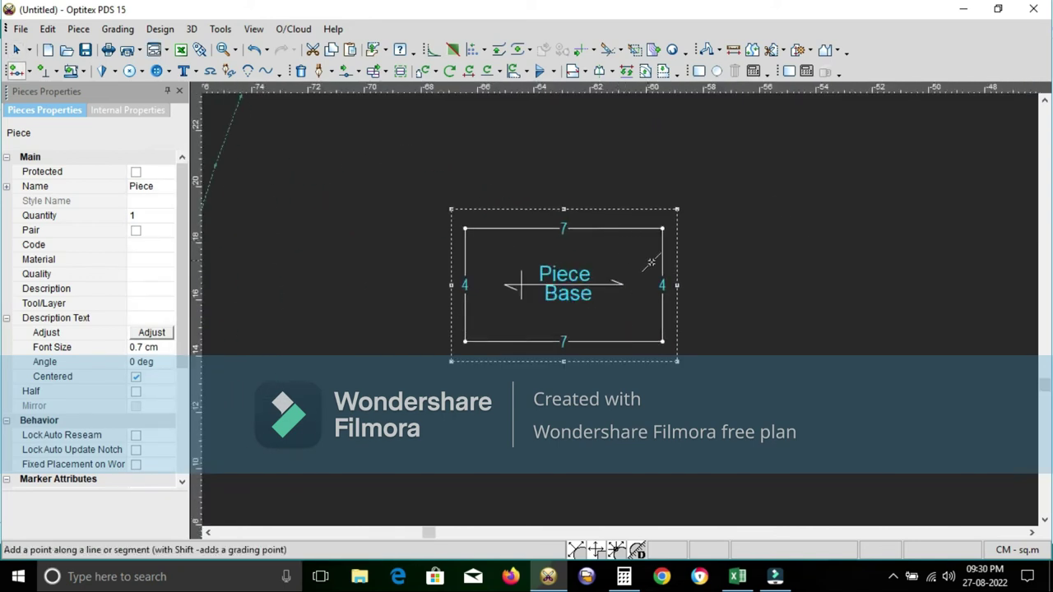
key(m)
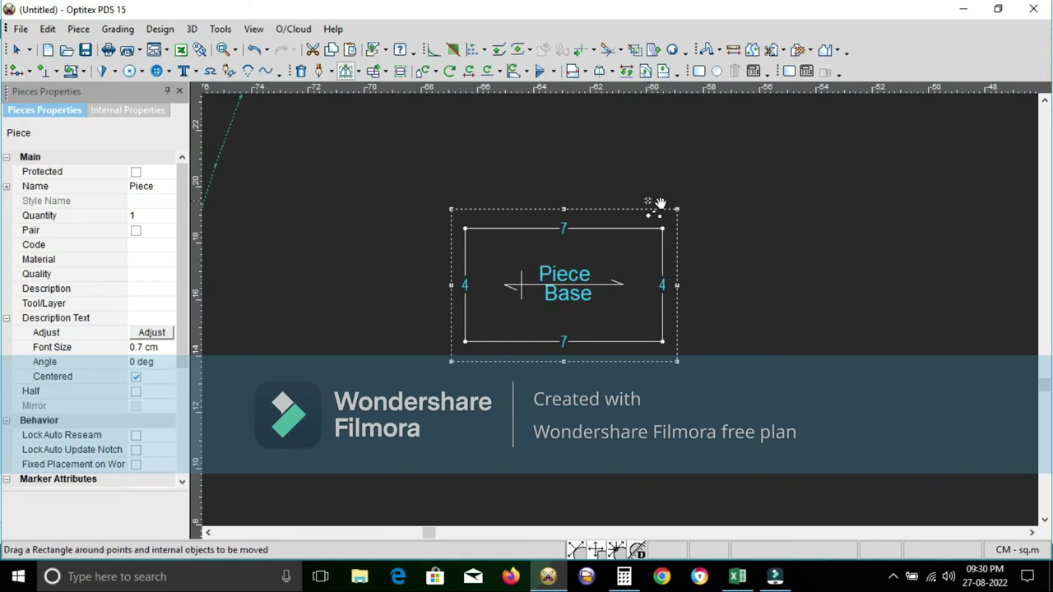
drag(650, 206, 689, 241)
key(Insert)
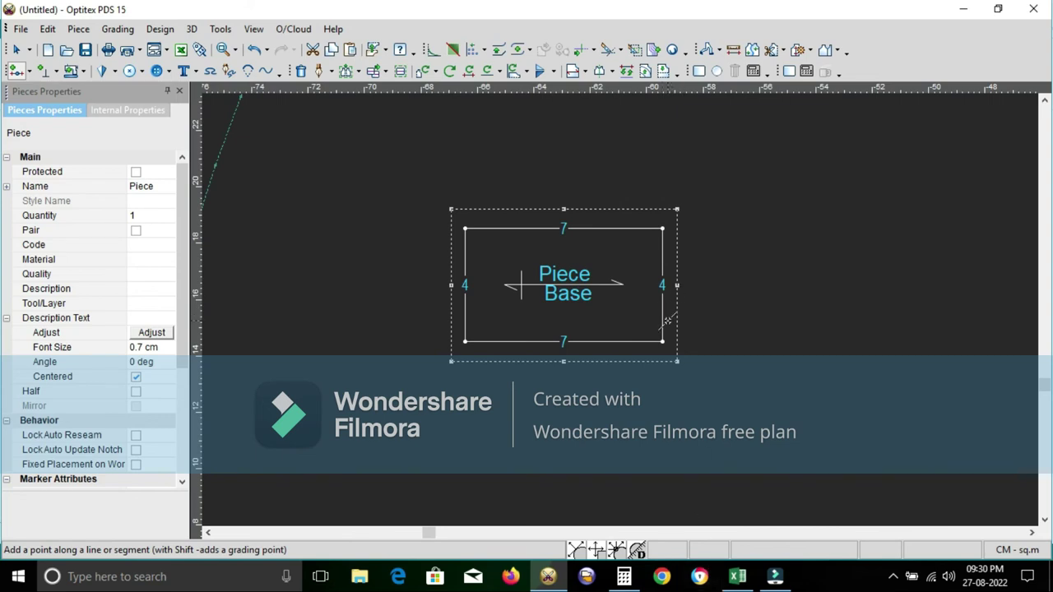
click(737, 576)
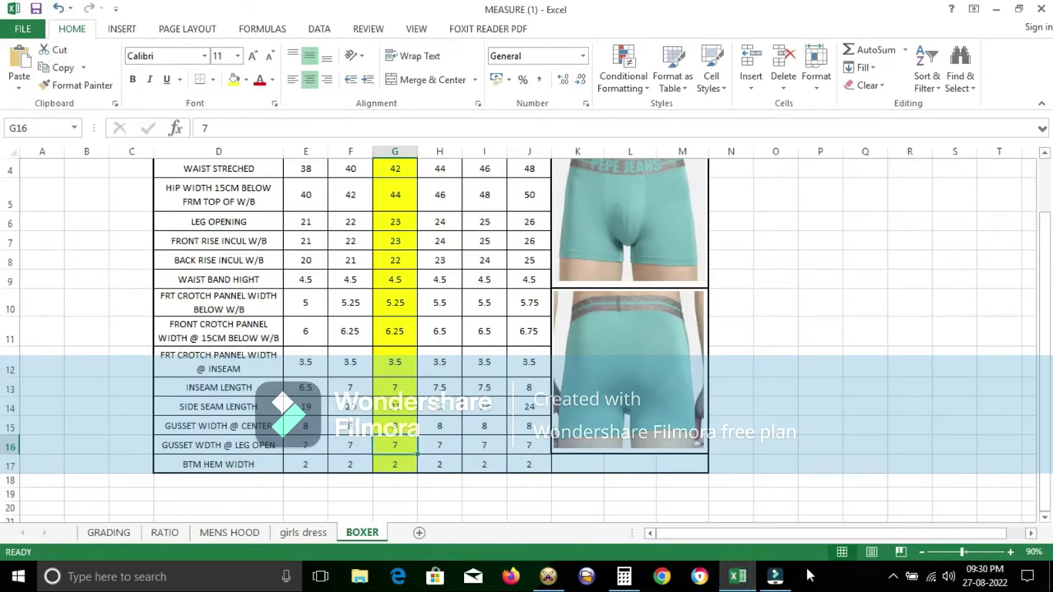
click(775, 576)
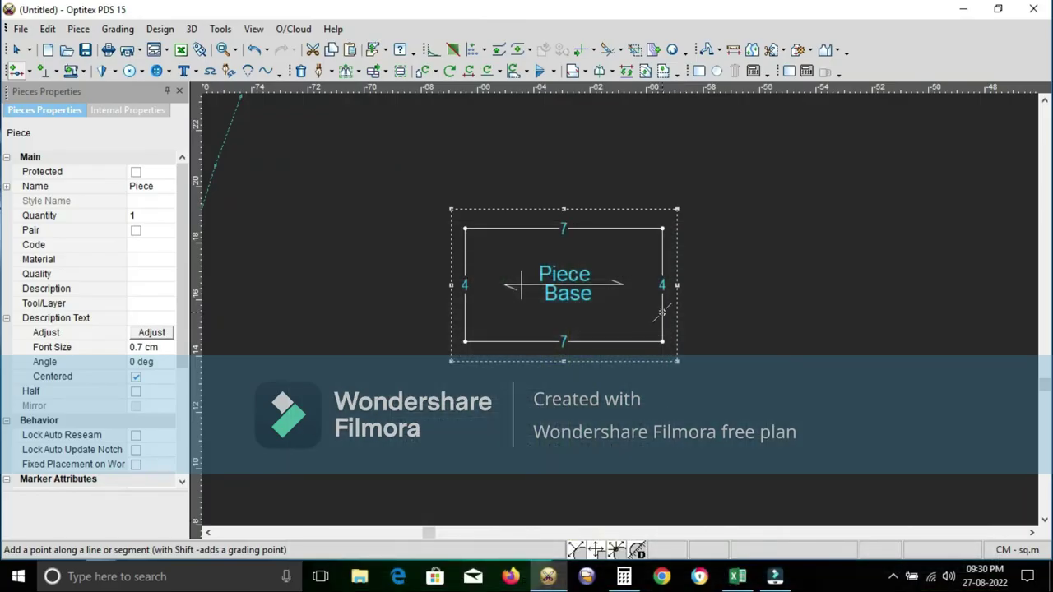
Add a point at 3.5 on the rectangle's right edge and delete the top-right corner point.
click(662, 313)
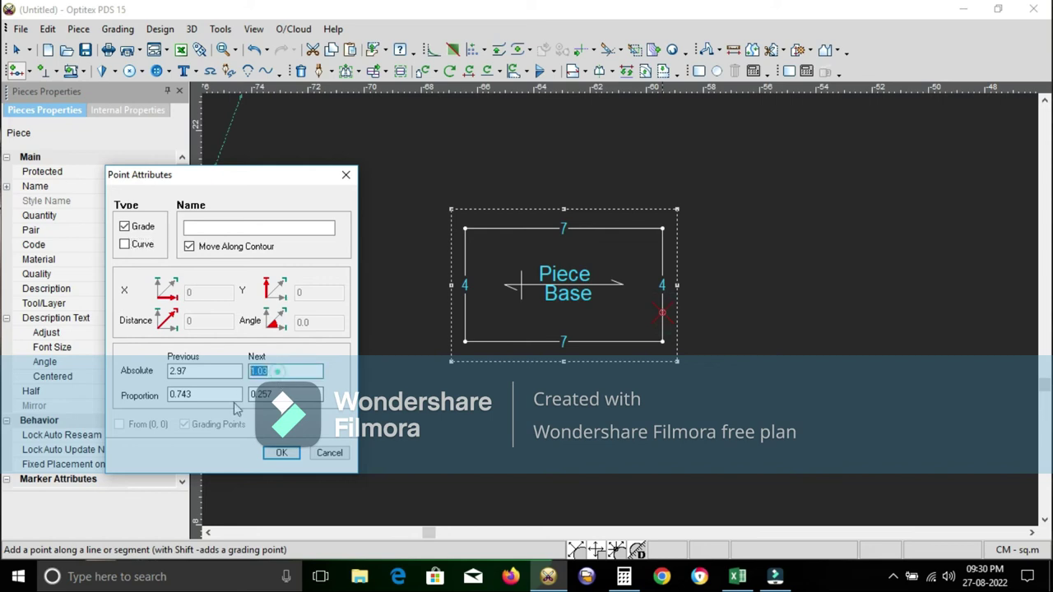
text(3.5)
key(Return)
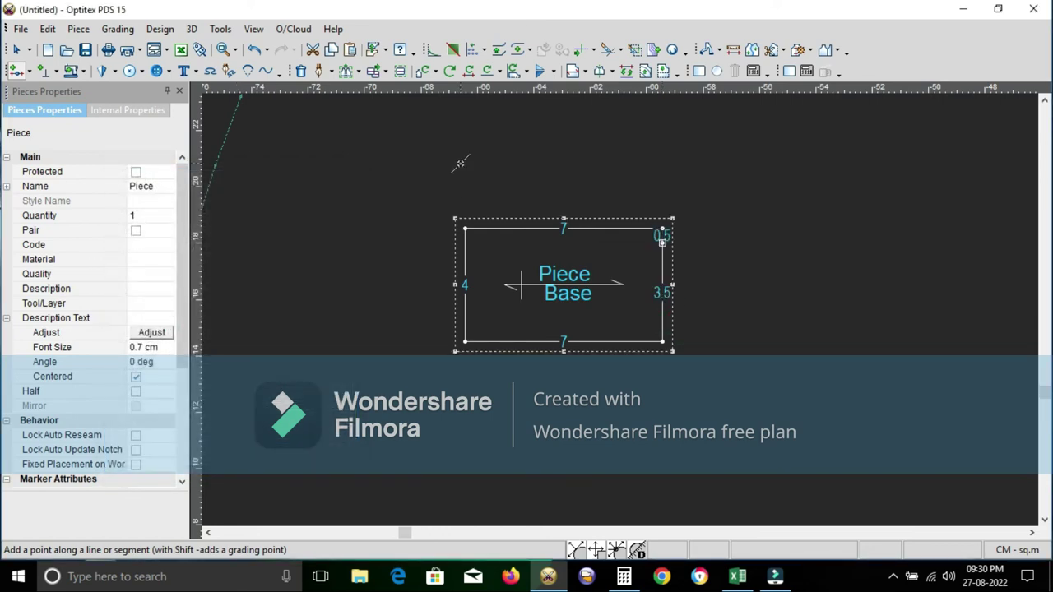
key(Delete)
click(662, 233)
Drag a horizontal guide line from the top ruler along the rectangle's top edge.
right_click(677, 162)
click(696, 171)
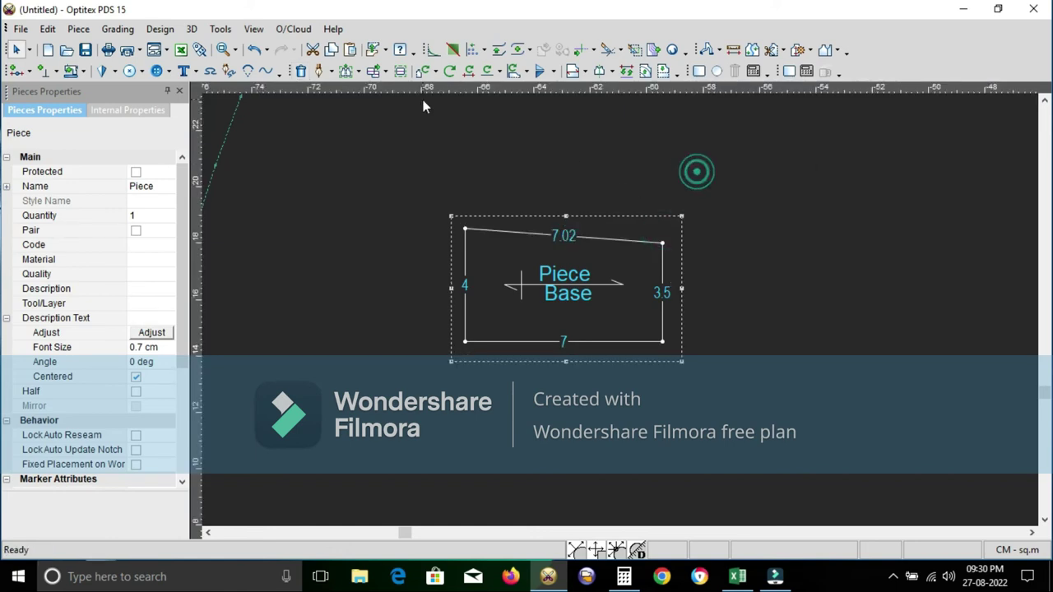
drag(430, 91, 484, 226)
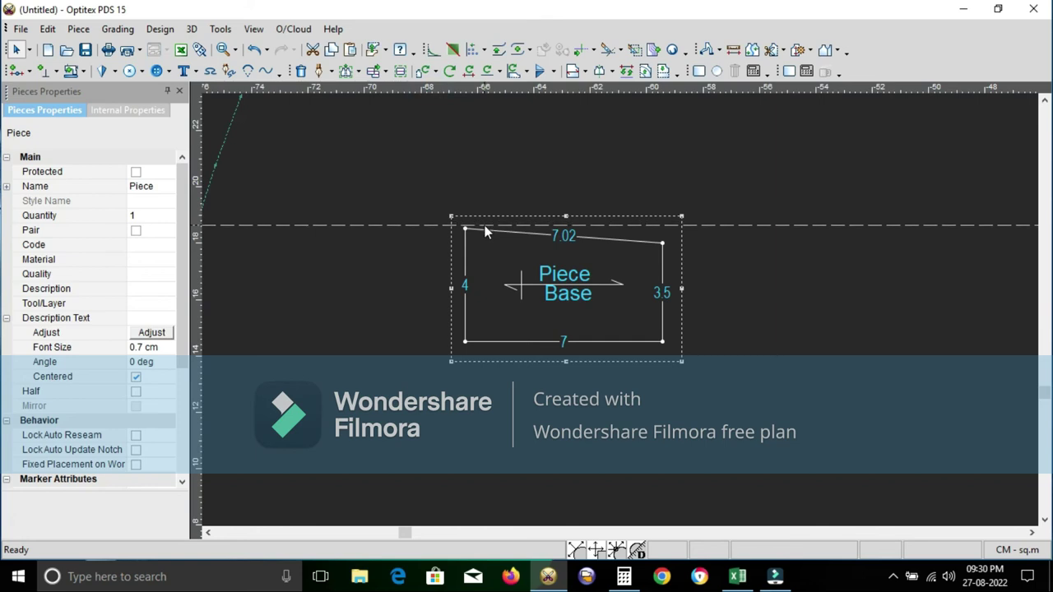
Zoom in on the small piece and move its top-edge point to a new position.
scroll(621, 310, up, 2)
scroll(621, 309, up, 3)
key(m)
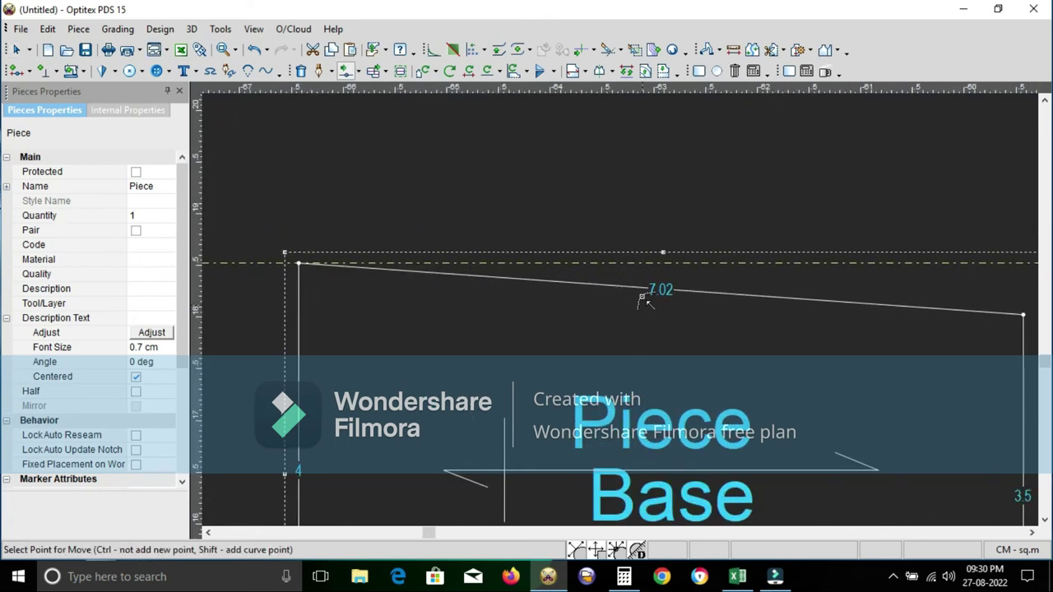
click(643, 291)
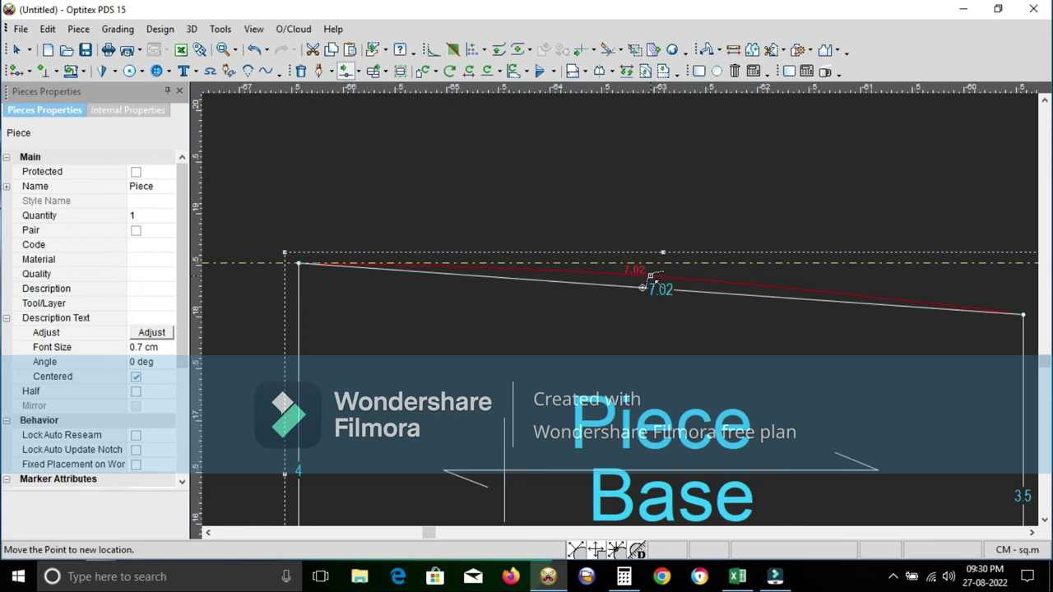
click(649, 278)
click(729, 409)
Zoom out and back in to review the tapered piece with its 7.02 sloping top.
scroll(622, 313, down, 2)
scroll(623, 313, down, 1)
scroll(622, 313, down, 1)
scroll(623, 308, down, 2)
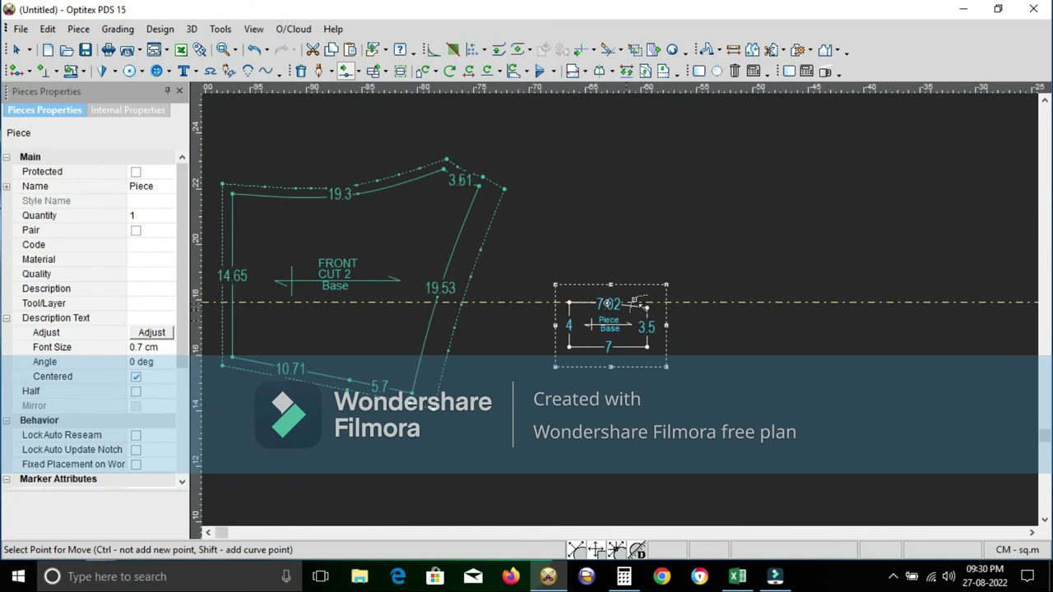
scroll(625, 295, down, 1)
scroll(623, 313, up, 1)
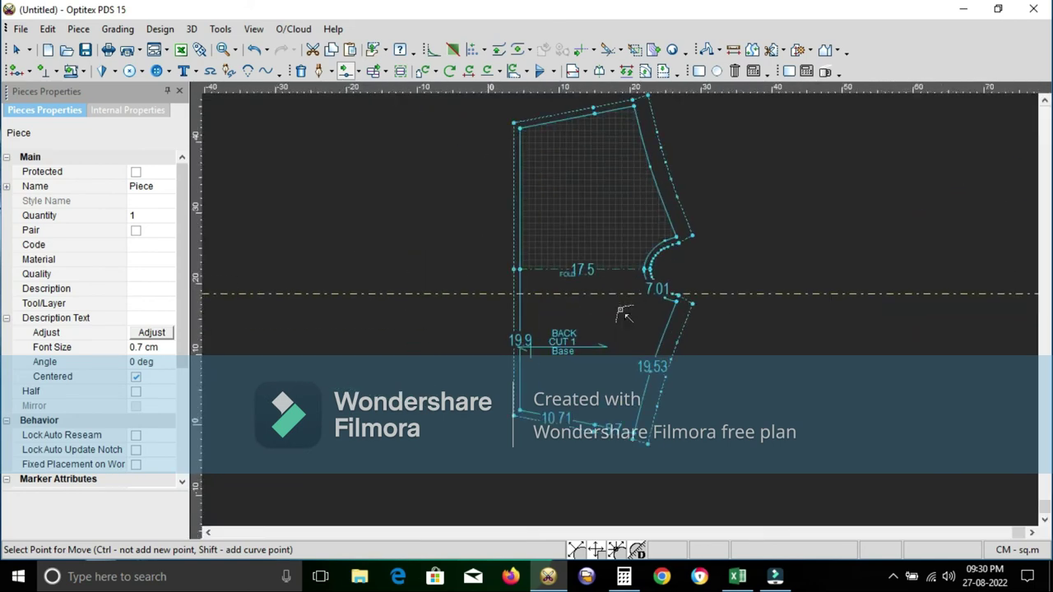
scroll(625, 321, up, 1)
scroll(623, 312, up, 1)
scroll(623, 311, up, 1)
scroll(627, 317, up, 1)
scroll(622, 313, up, 1)
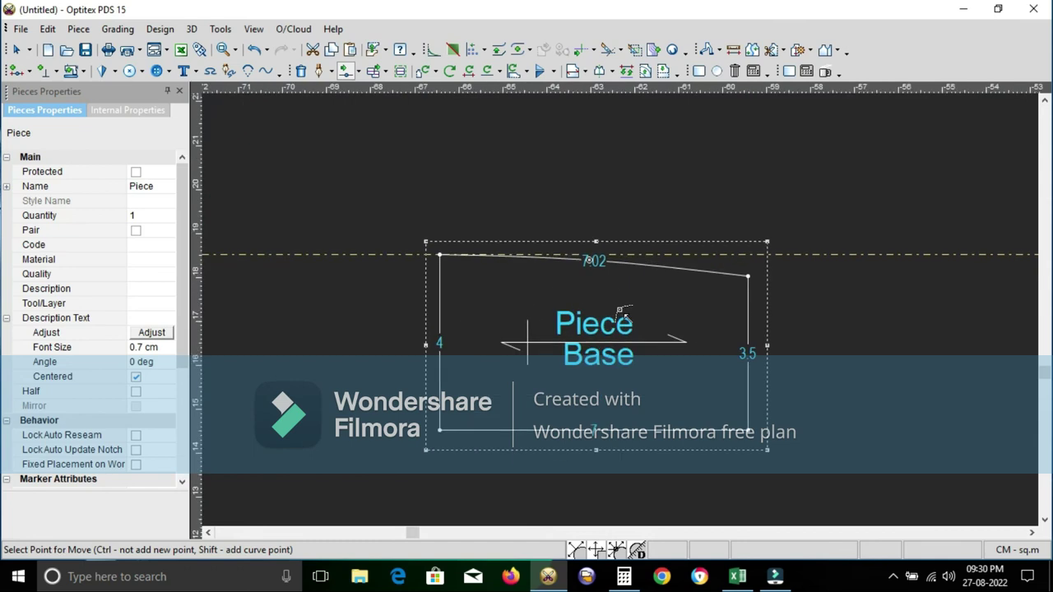
Set a half-piece fold line along the small piece's bottom edge.
key(r)
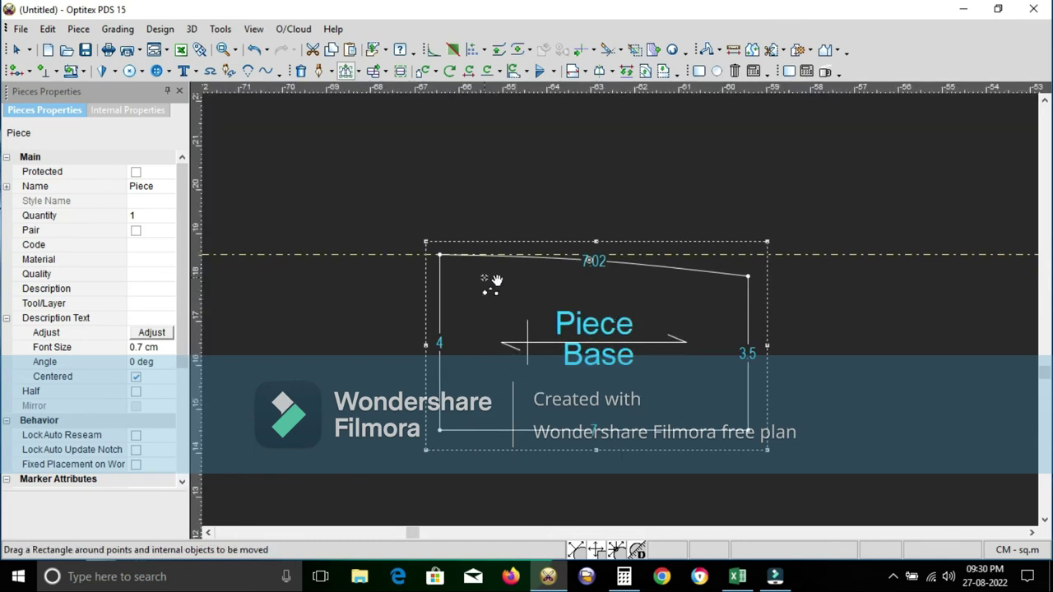
right_click(497, 202)
click(517, 207)
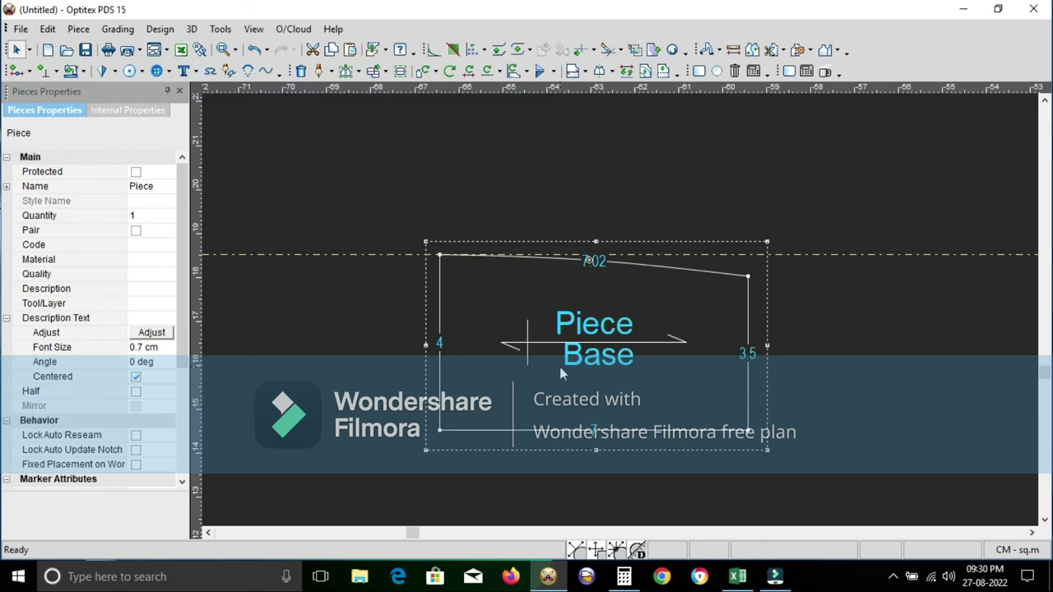
click(600, 71)
click(748, 431)
click(440, 429)
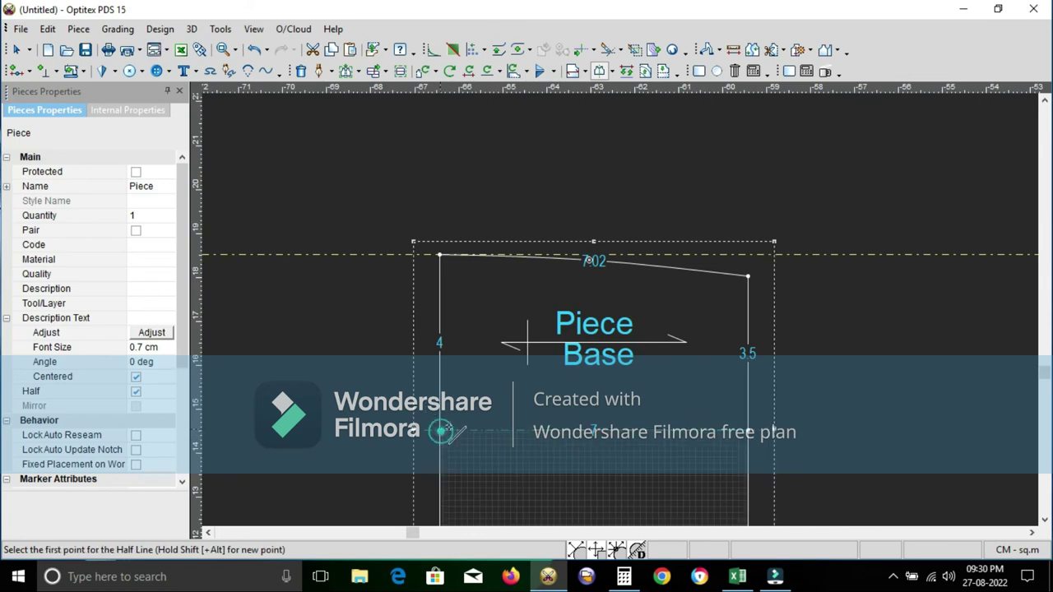
scroll(621, 310, down, 2)
right_click(674, 187)
click(687, 196)
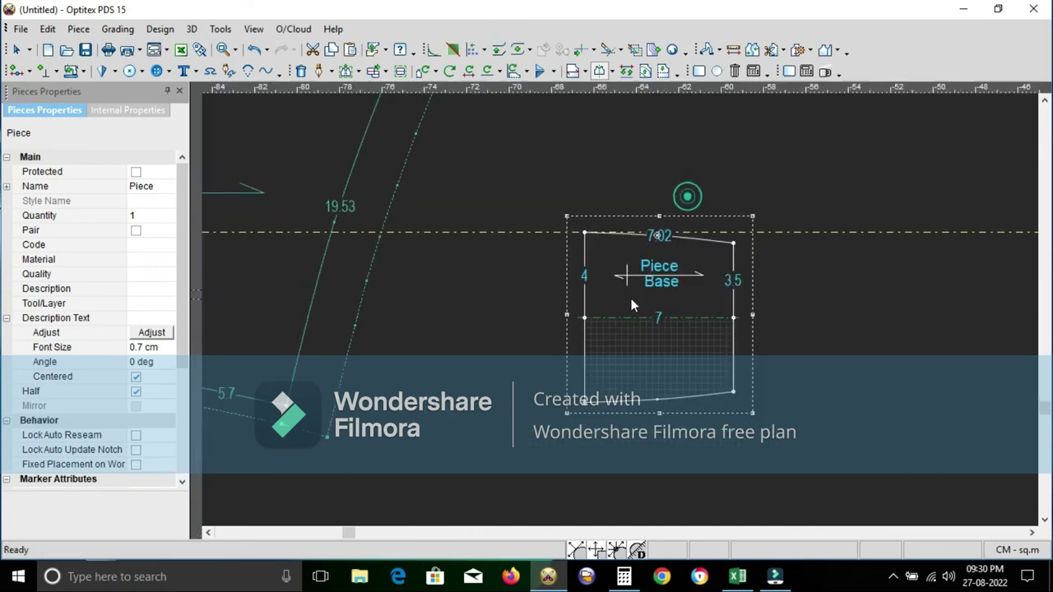
scroll(621, 318, up, 2)
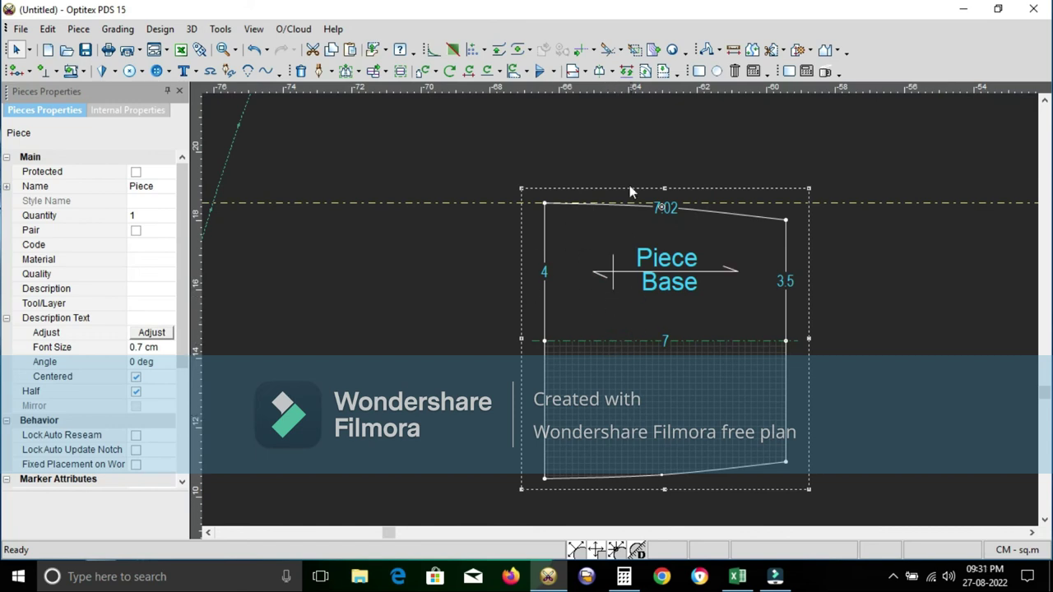
Open the half with Current Piece Only to mirror the piece across the fold.
click(611, 72)
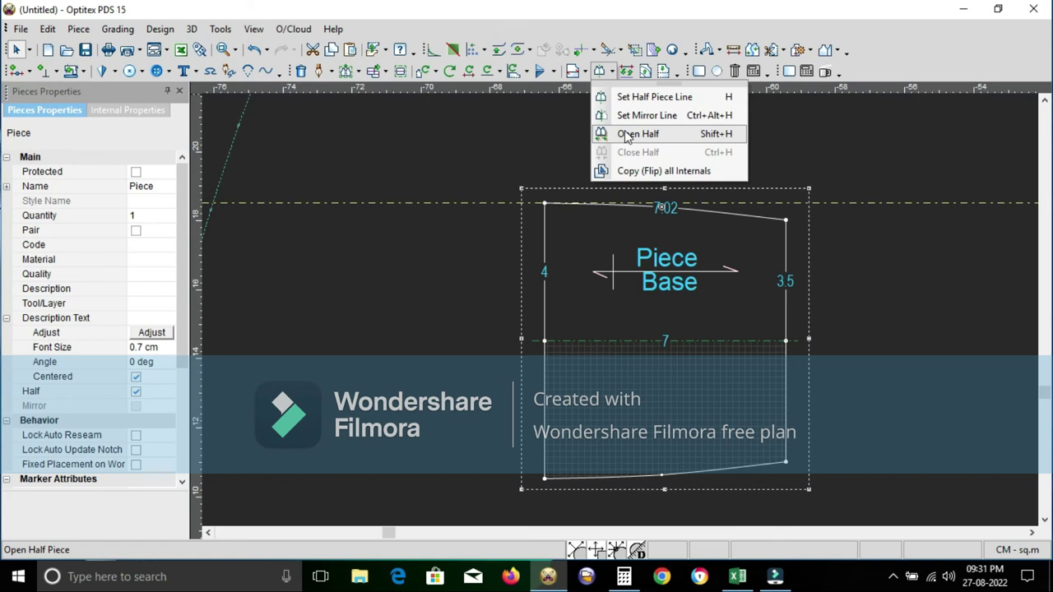
click(634, 302)
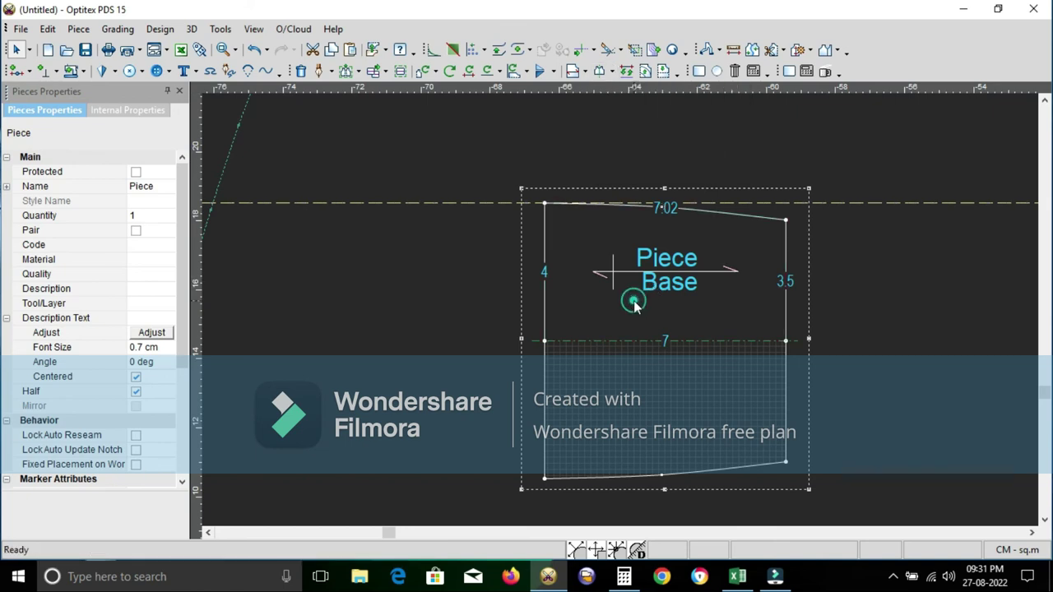
click(634, 301)
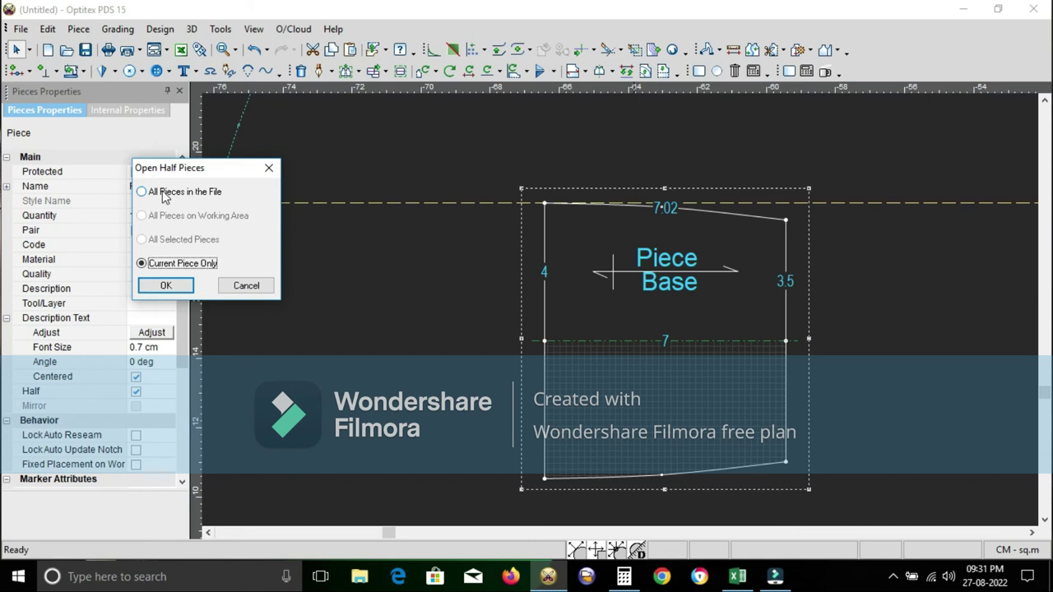
click(171, 287)
click(666, 384)
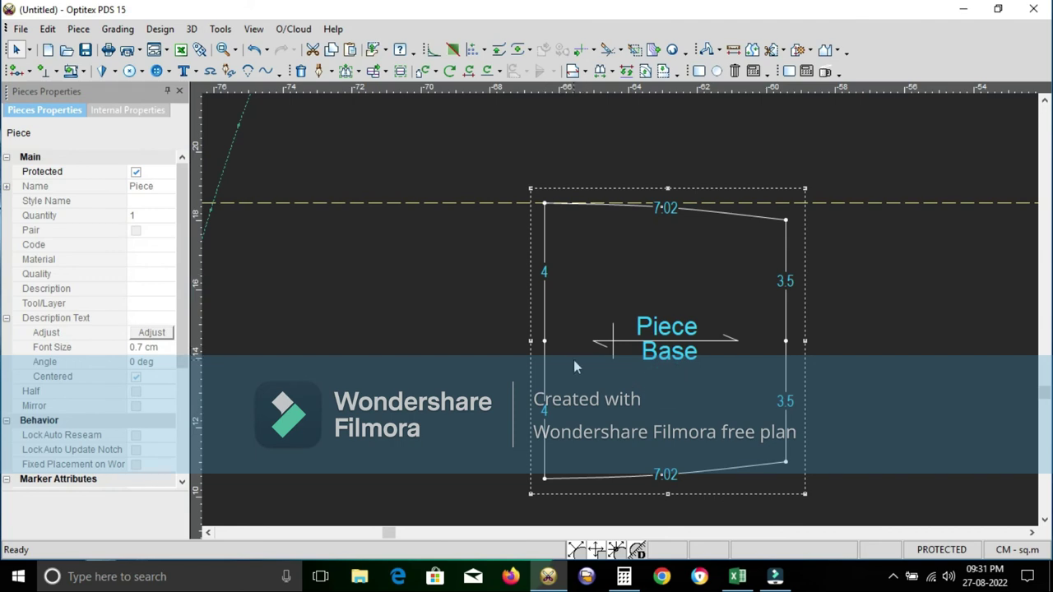
Turn off the piece's Protected property in Pieces Properties.
key(h)
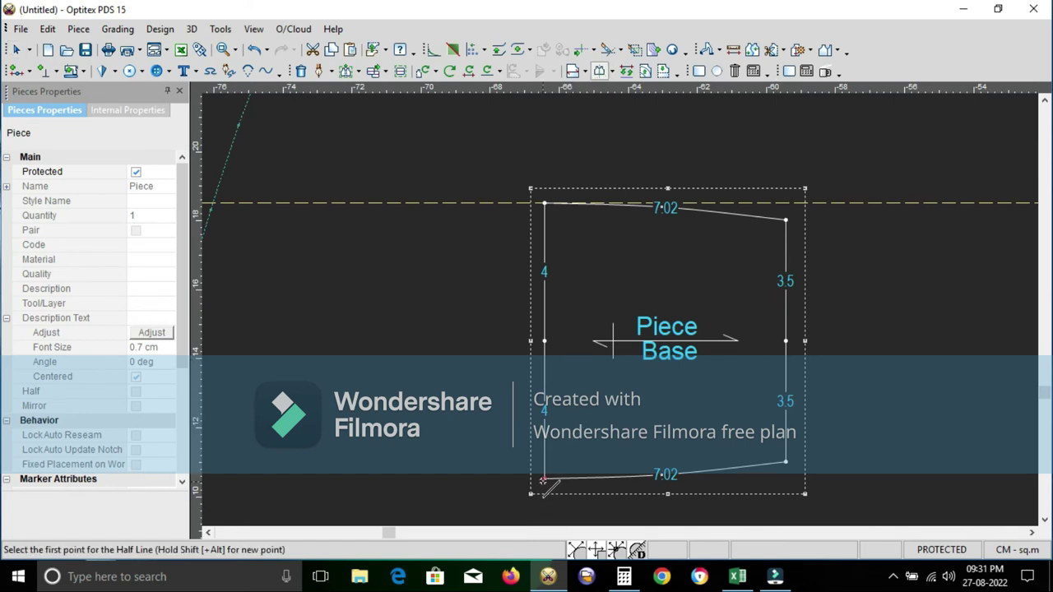
click(543, 481)
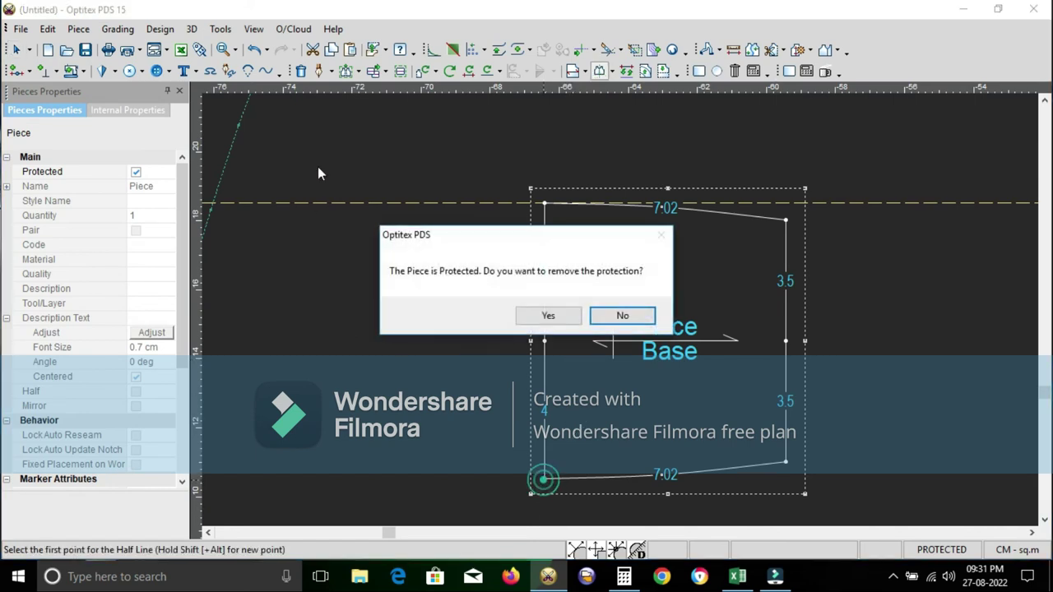
click(624, 316)
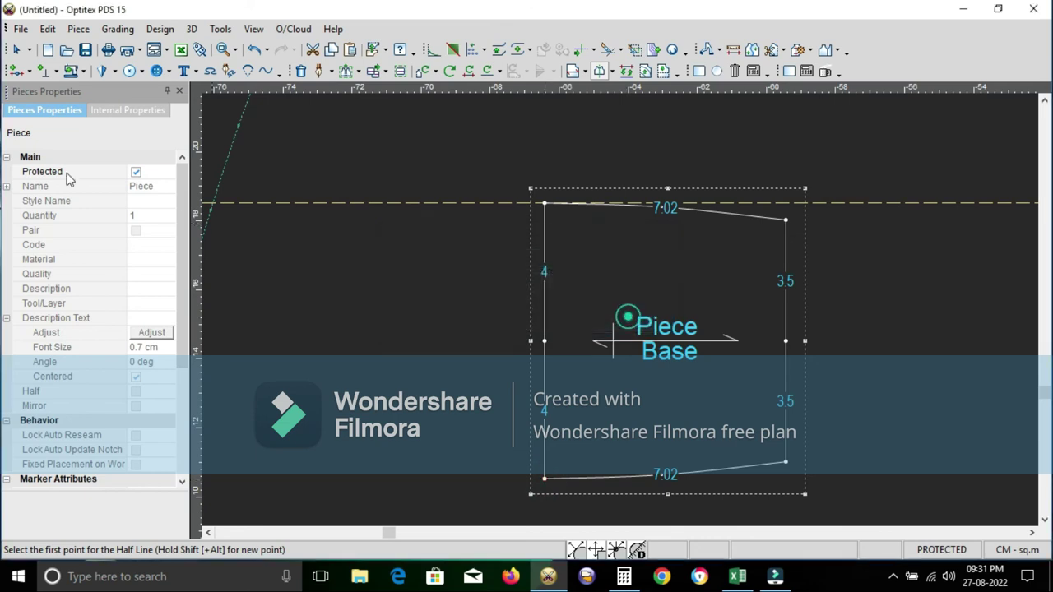
click(138, 175)
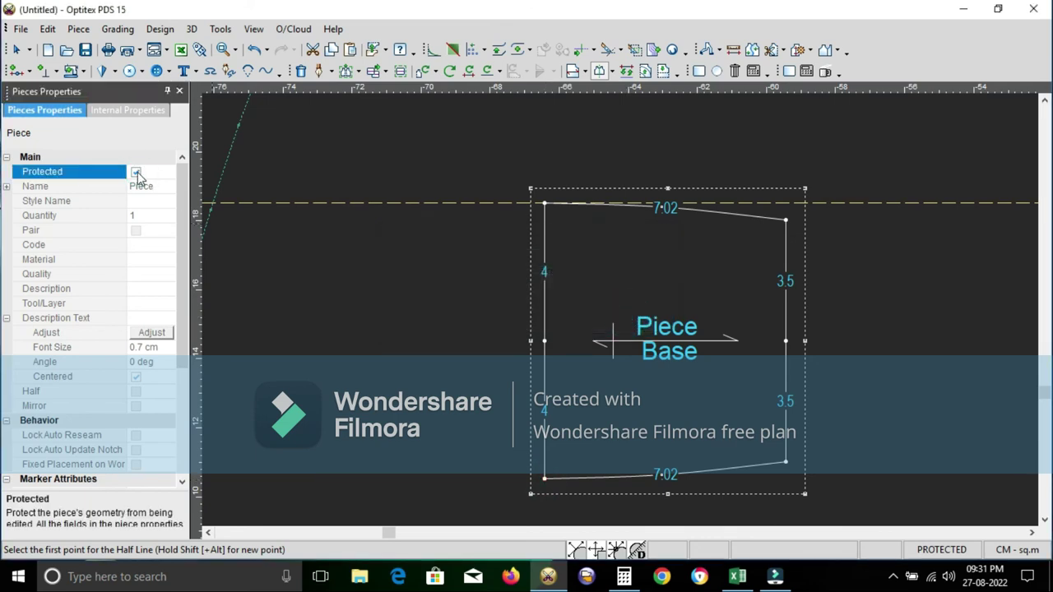
click(137, 172)
mouse_move(624, 576)
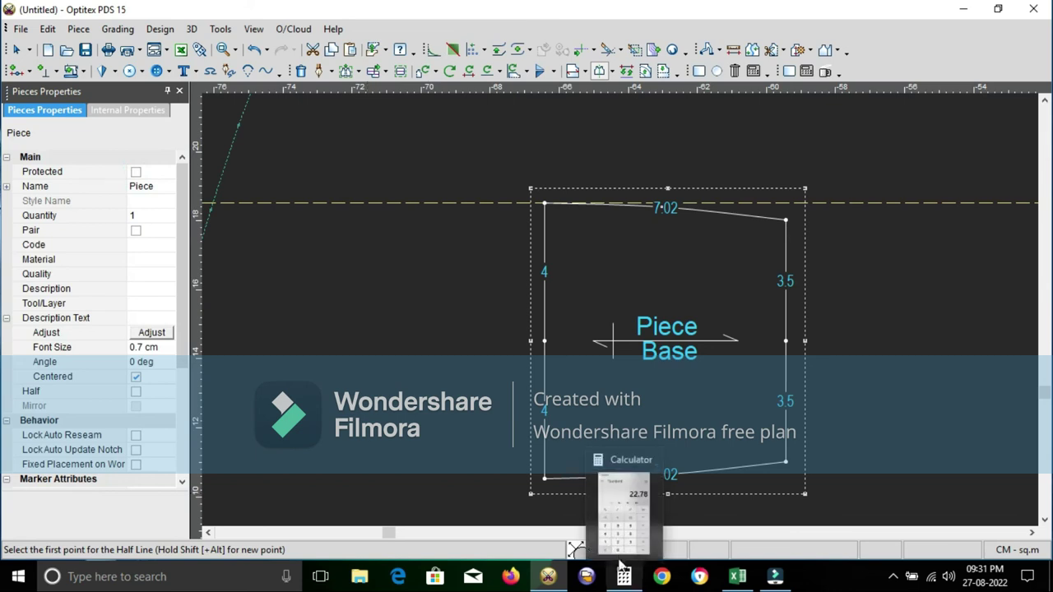
Set the half line from the bottom-left to the top-left corner along the 8-long edge.
click(544, 477)
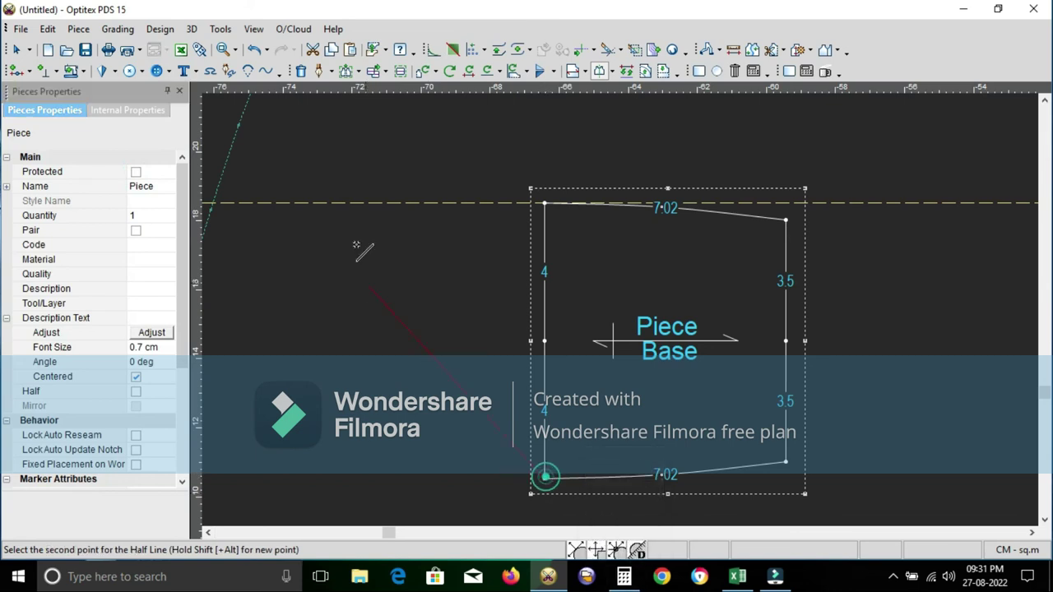
click(543, 204)
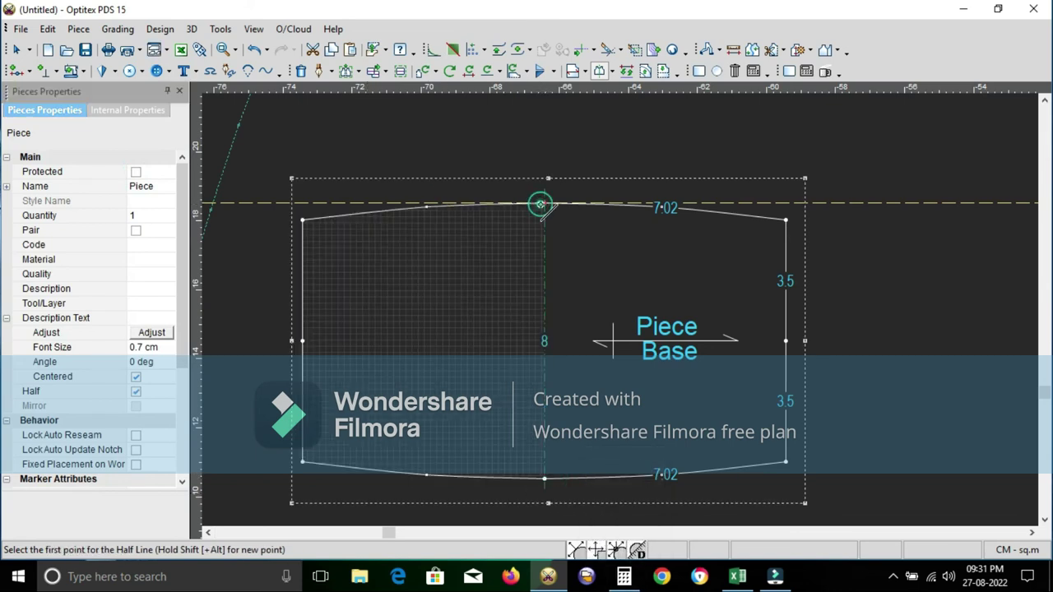
scroll(543, 206, down, 3)
right_click(642, 205)
Move the small piece up beside the FRONT piece.
click(687, 215)
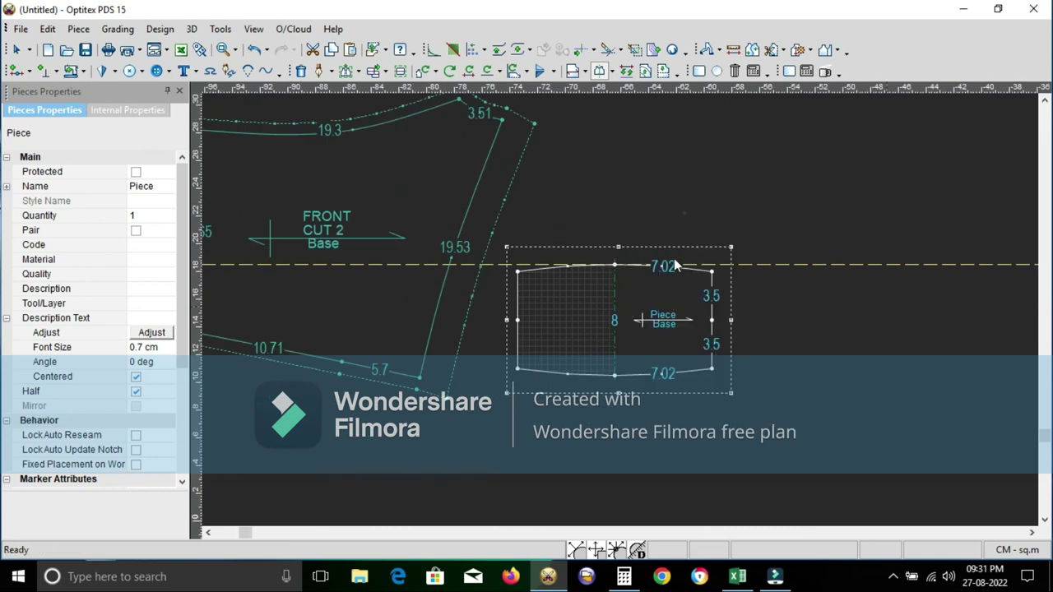
drag(643, 288, 738, 222)
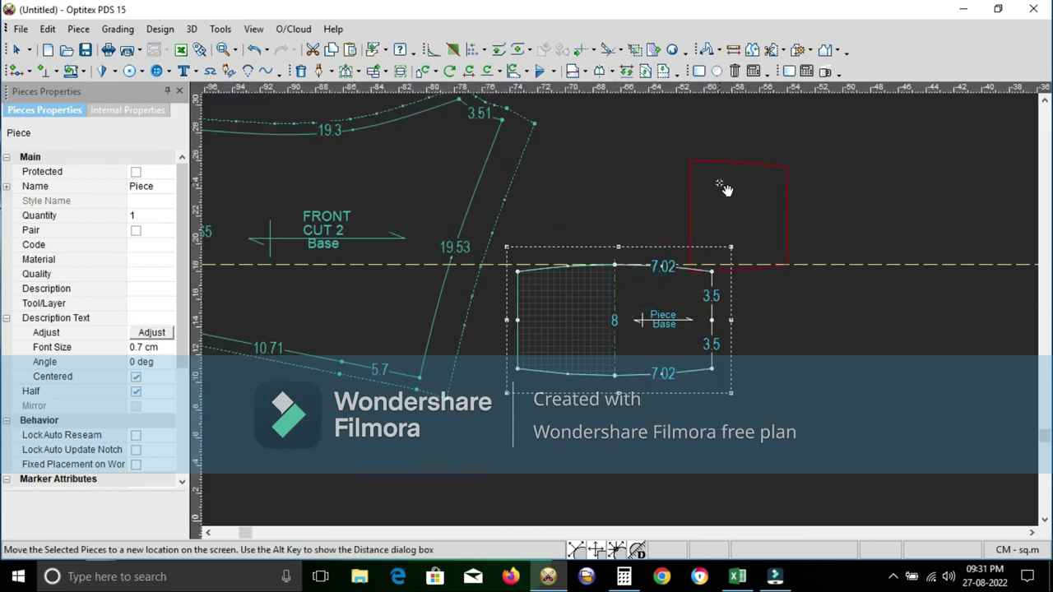
click(724, 184)
scroll(720, 239, up, 3)
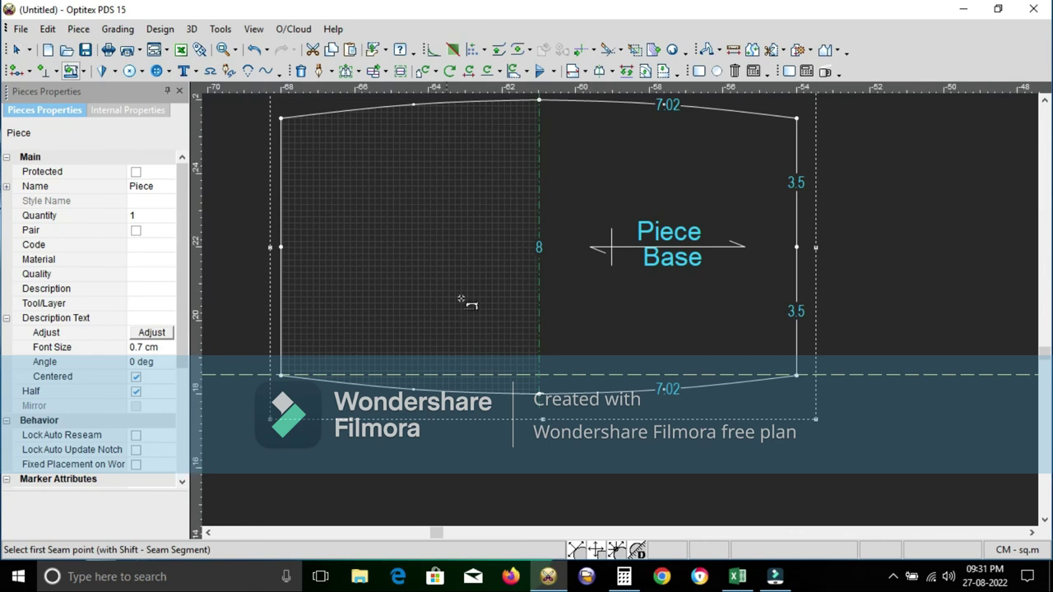
scroll(376, 216, down, 2)
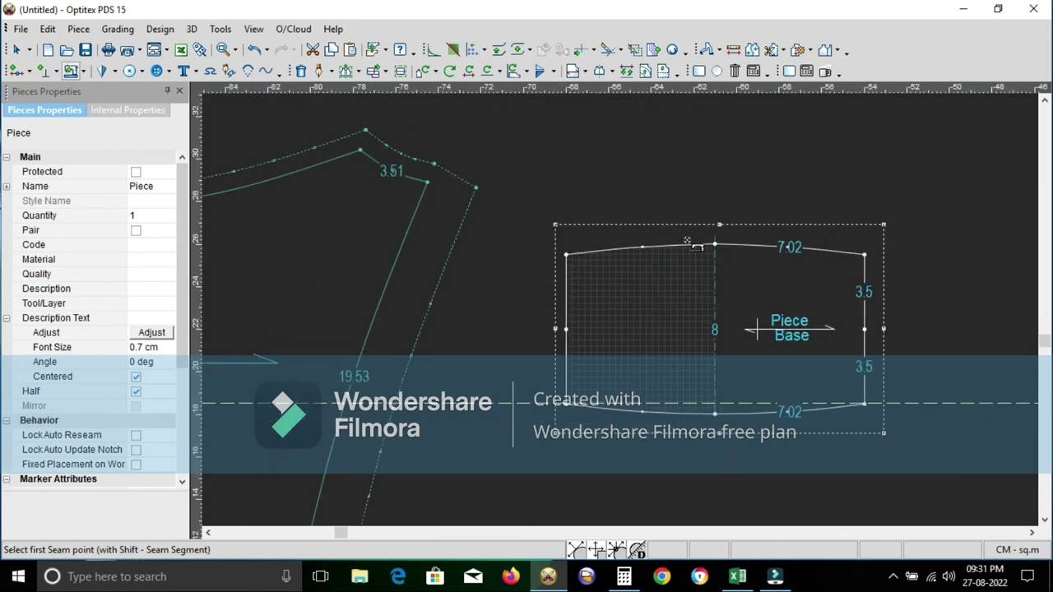
Add a seam allowance around the piece, entering 1 as the seam width.
click(715, 247)
click(715, 248)
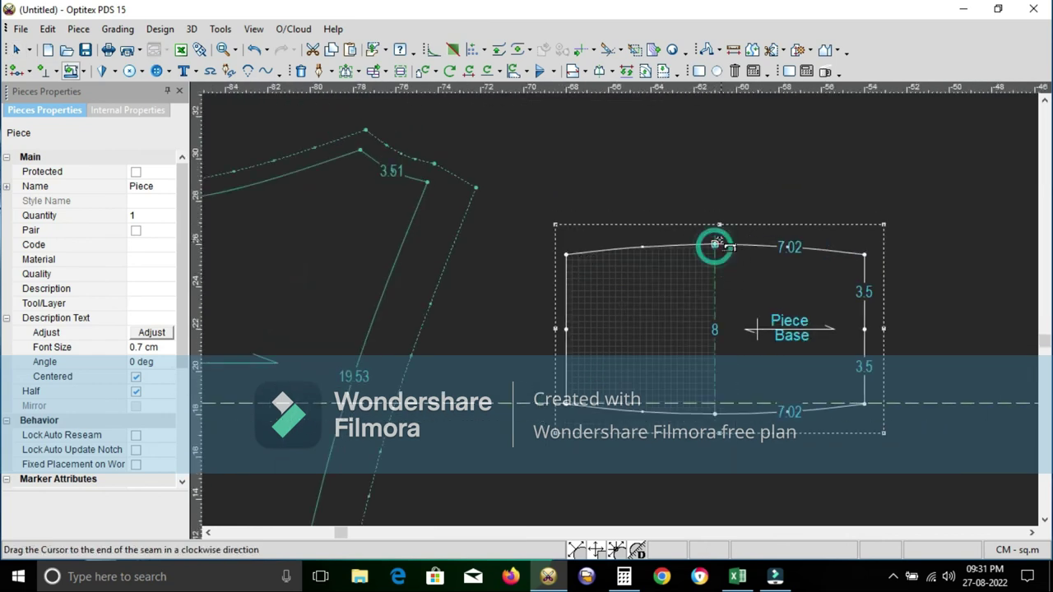
text(1)
key(Return)
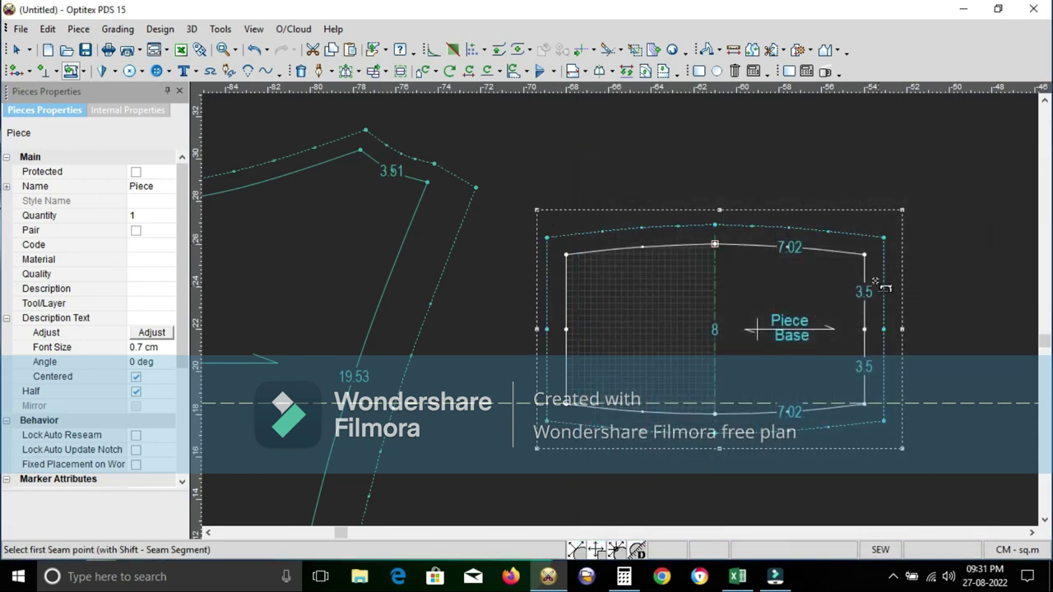
Seam the piece's right edge with Start Seam 5 and End Seam 6.
click(864, 254)
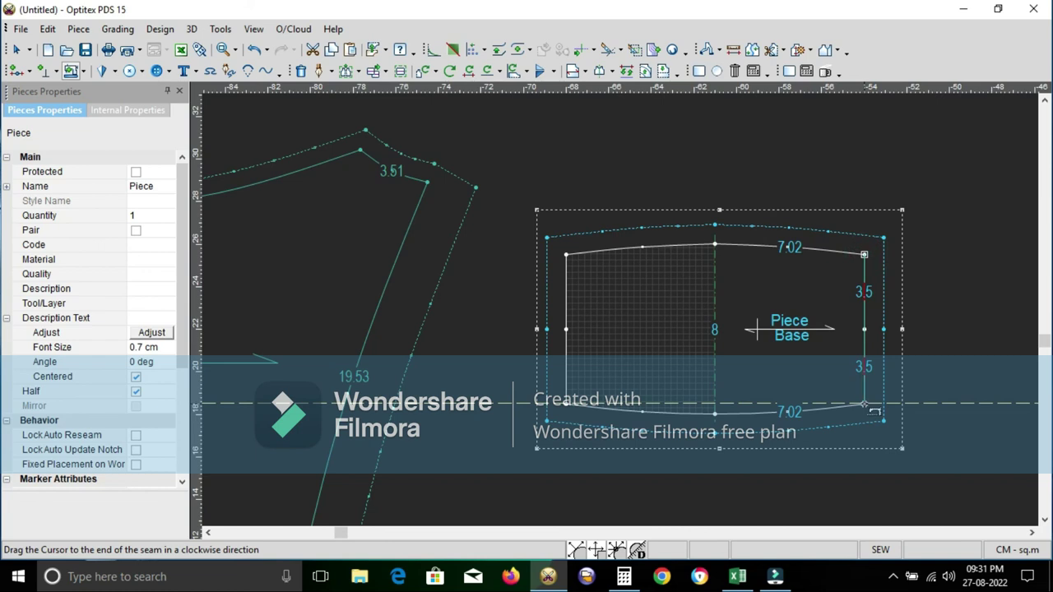
click(865, 404)
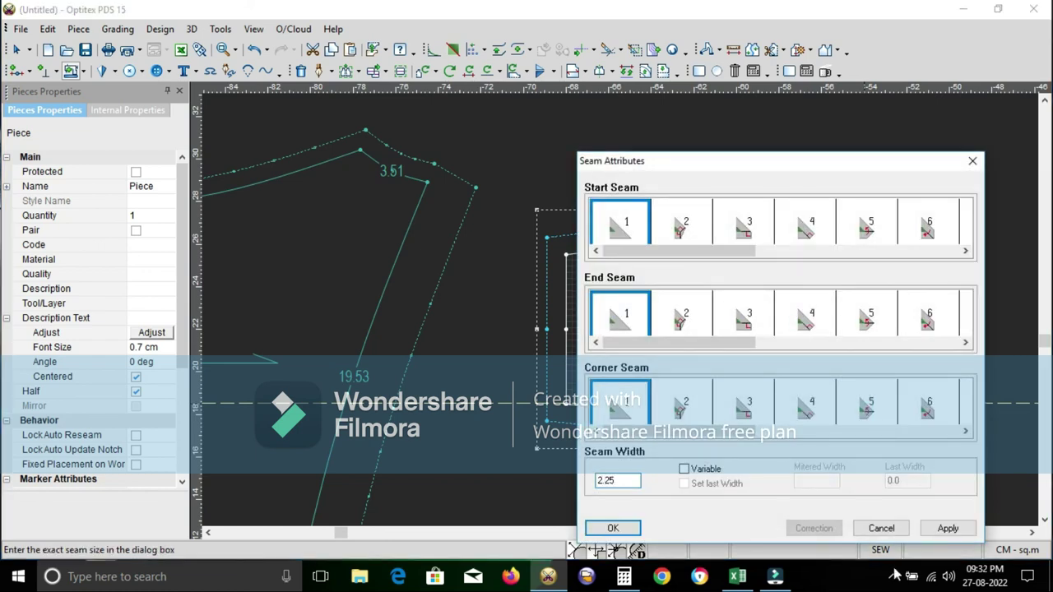
click(862, 235)
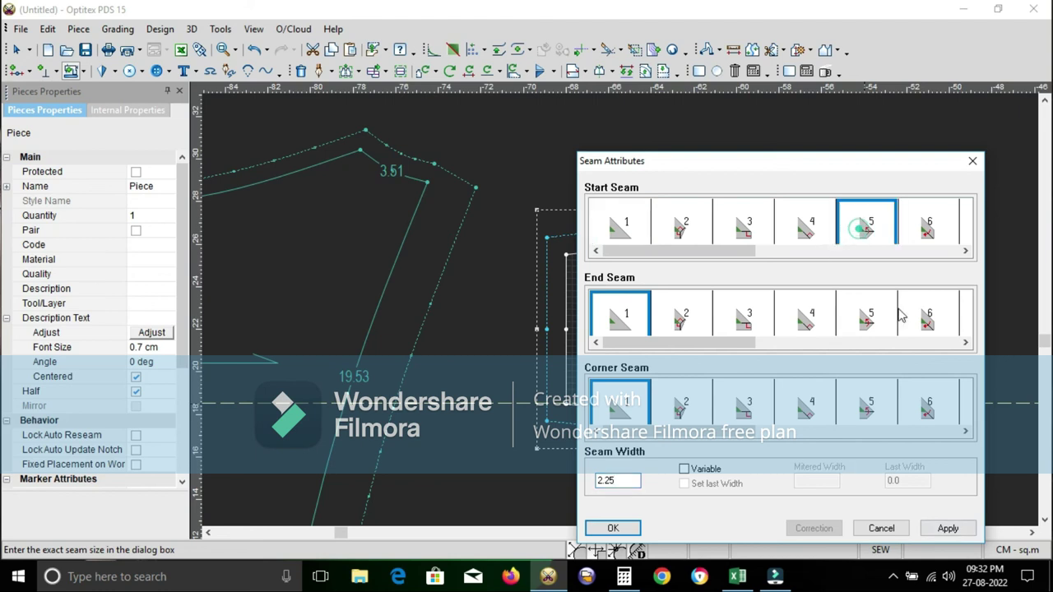
click(928, 323)
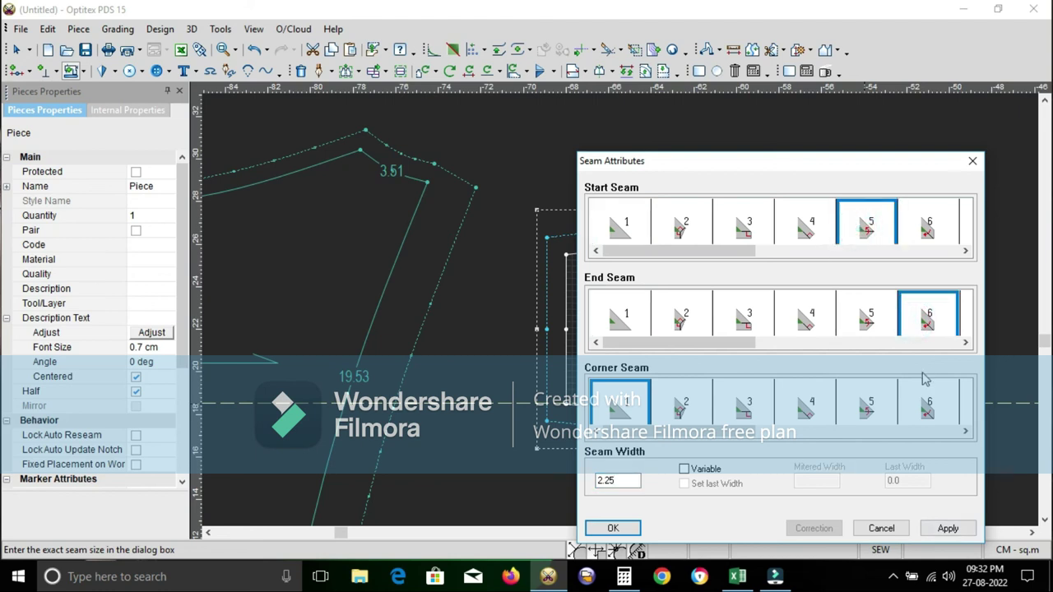
click(611, 528)
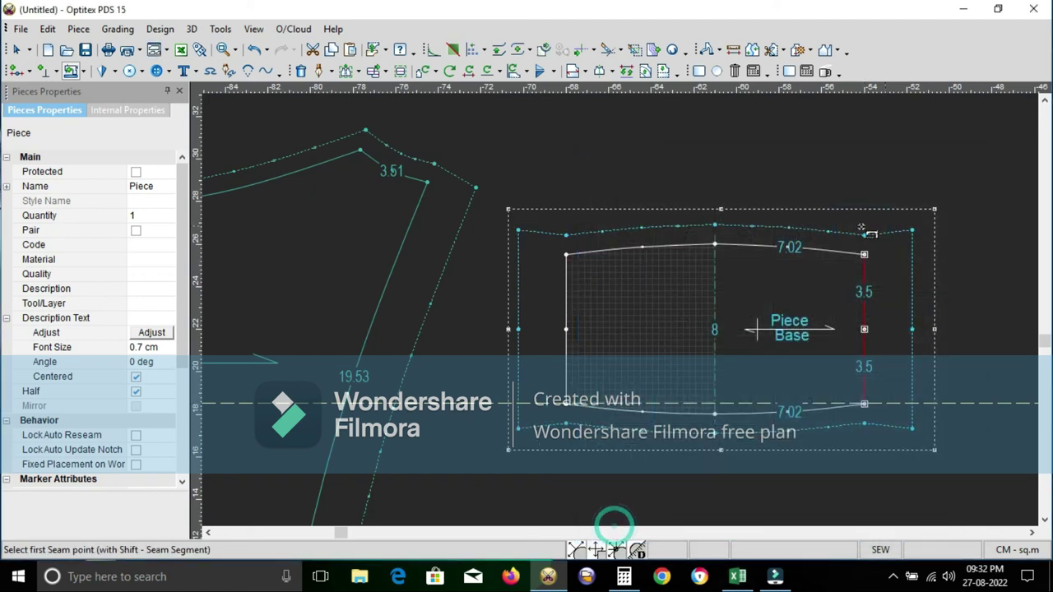
right_click(804, 179)
click(815, 174)
scroll(818, 176, down, 2)
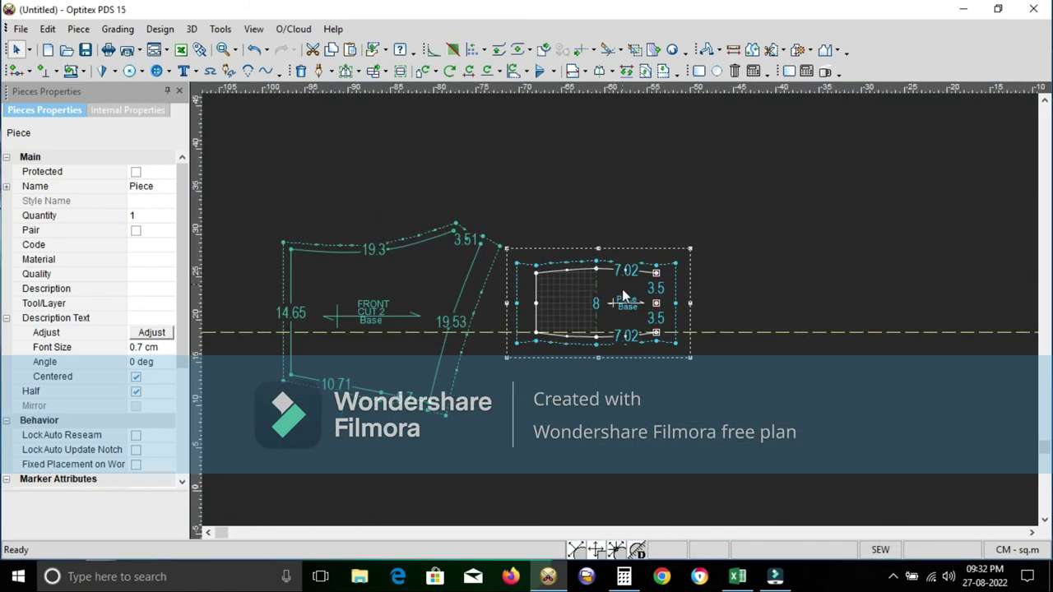
In Pieces Properties, enter GUSSET as the Name and CUT 1 as the Description.
click(623, 294)
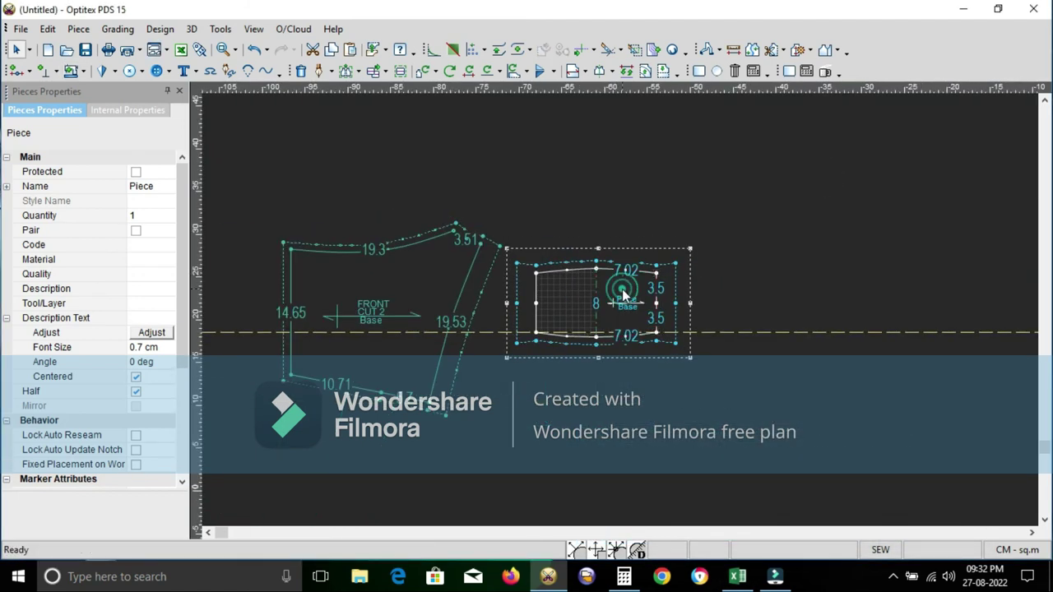
click(154, 188)
text(GU)
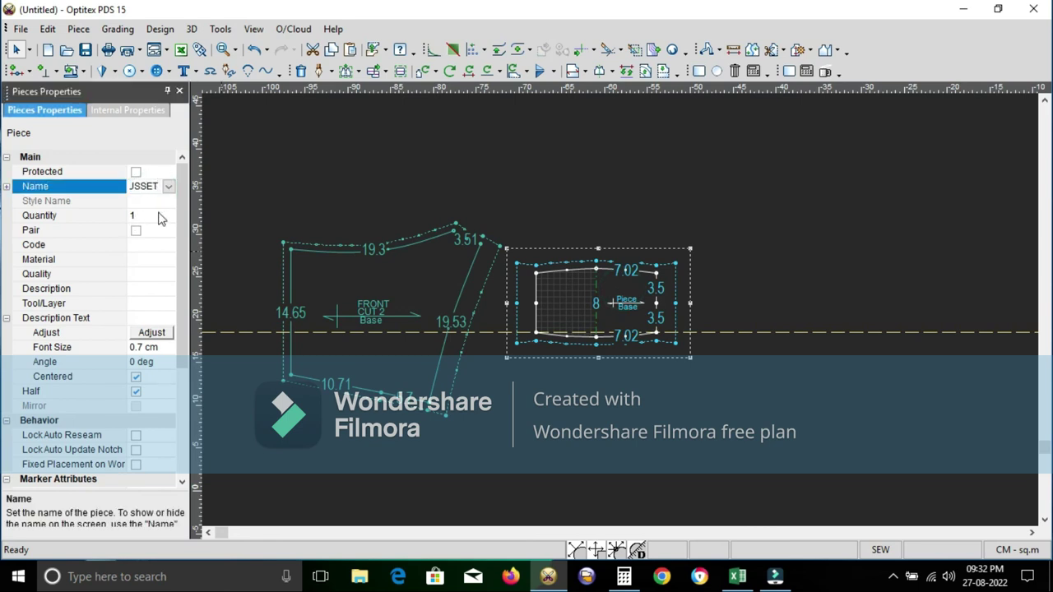
click(138, 288)
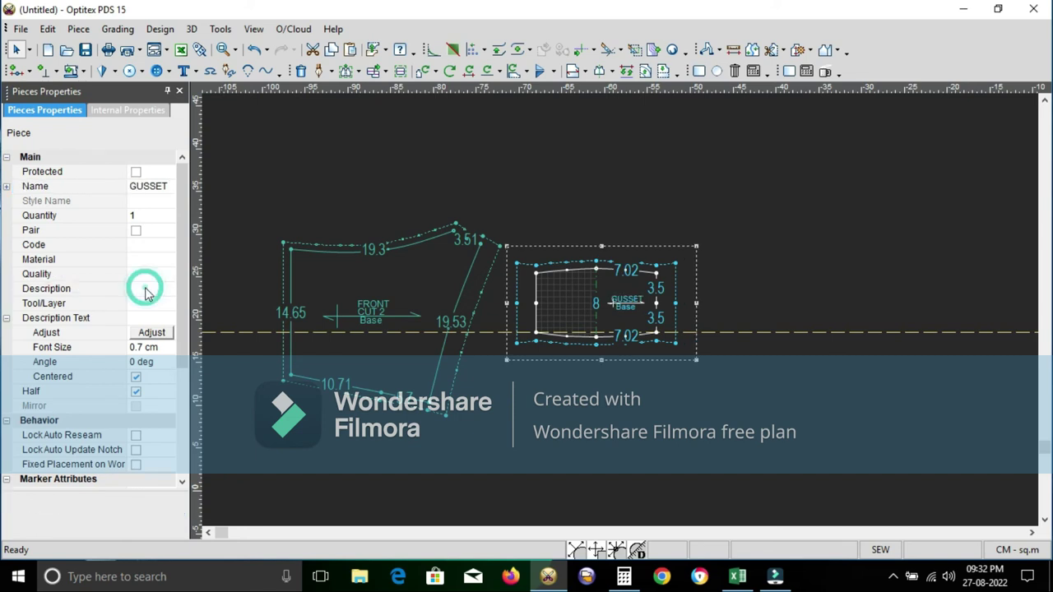
text(CUT)
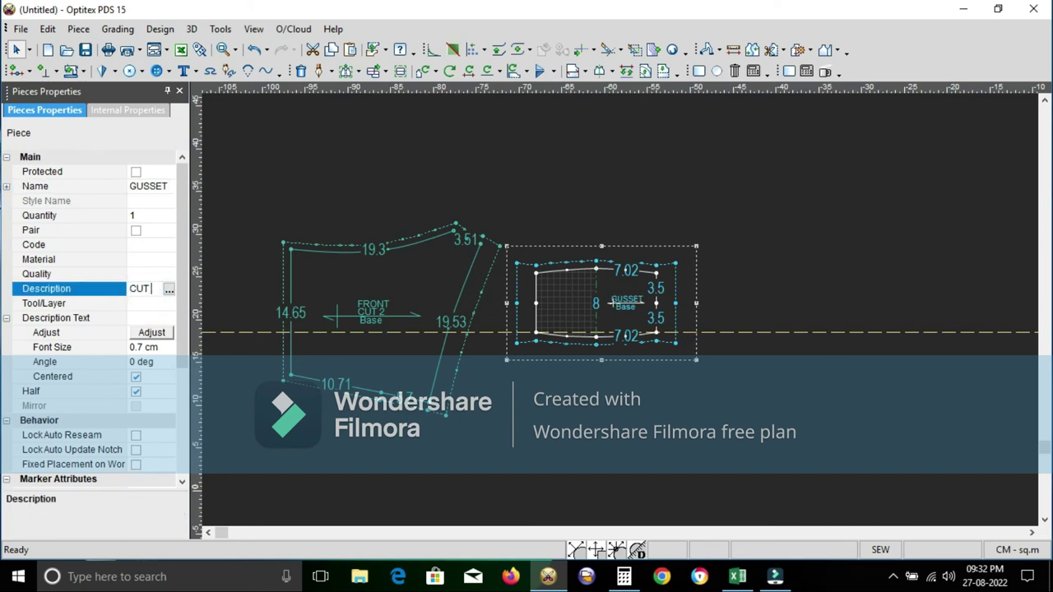
key(Return)
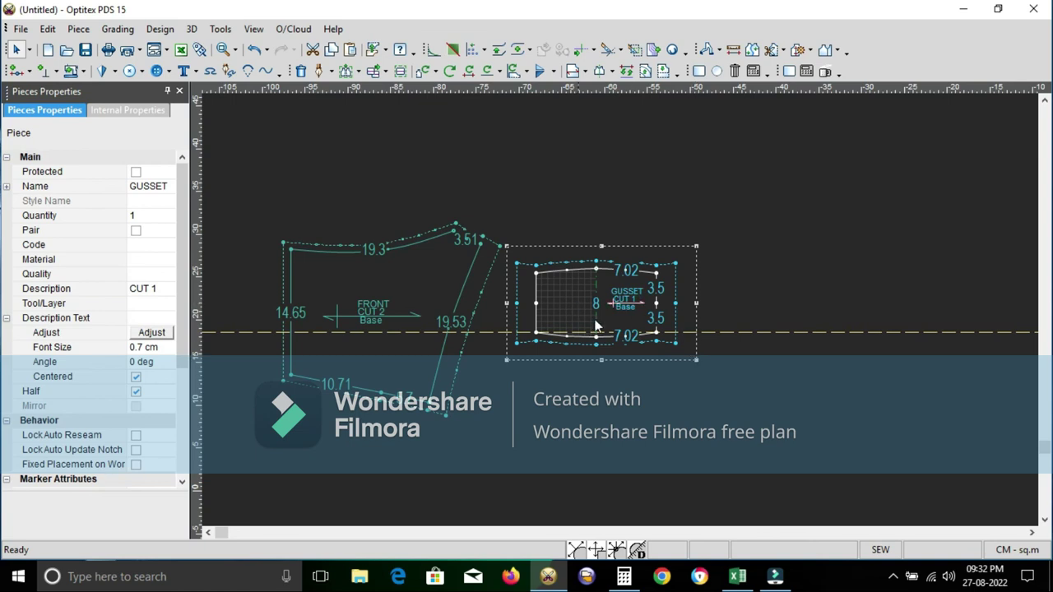
scroll(597, 327, down, 3)
scroll(715, 306, up, 1)
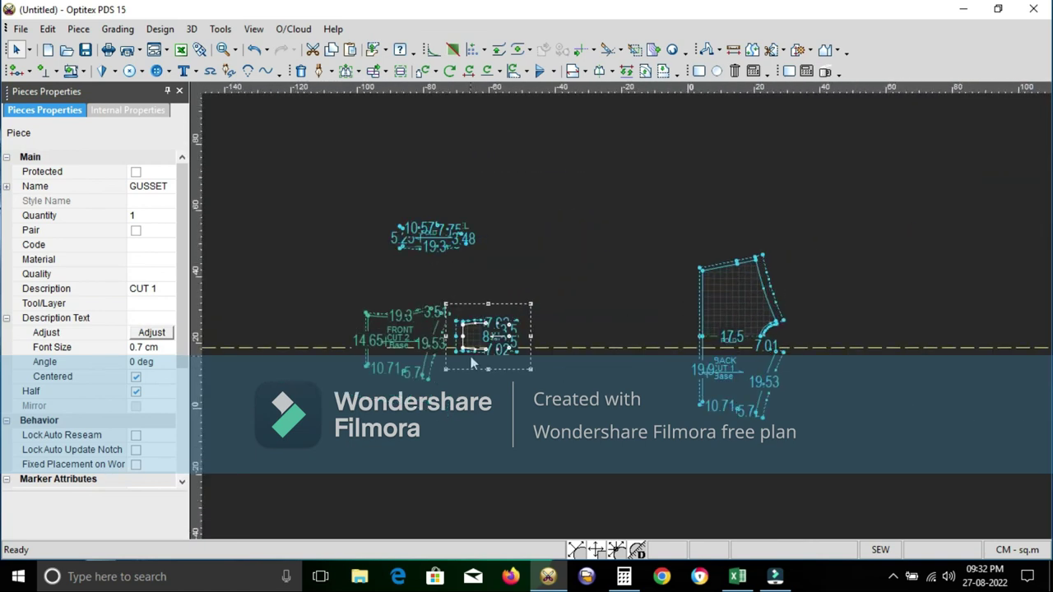
Select the gusset and close both properties panels.
click(473, 363)
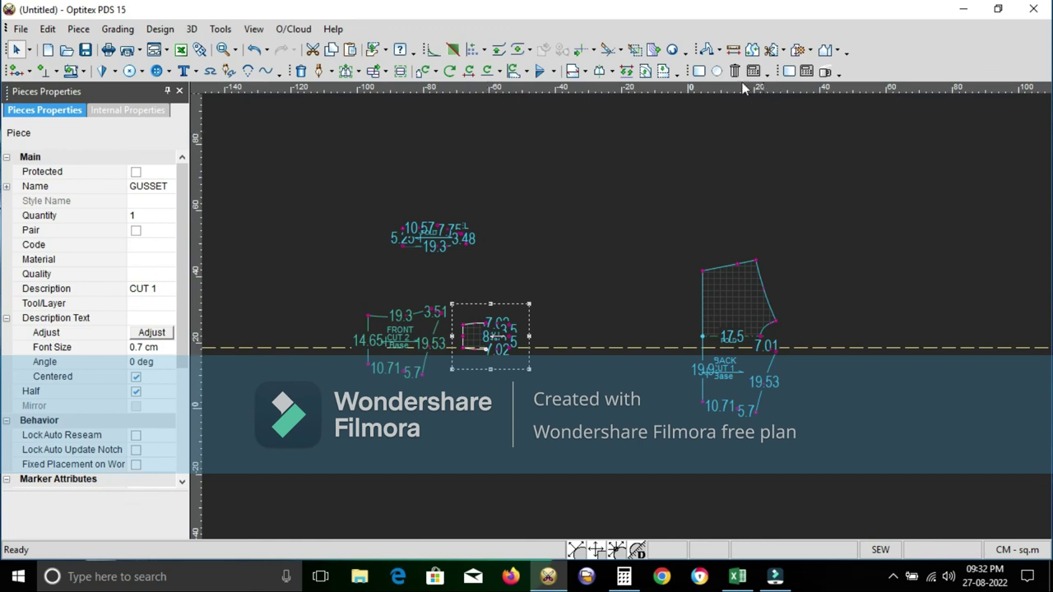
click(176, 92)
scroll(627, 322, up, 1)
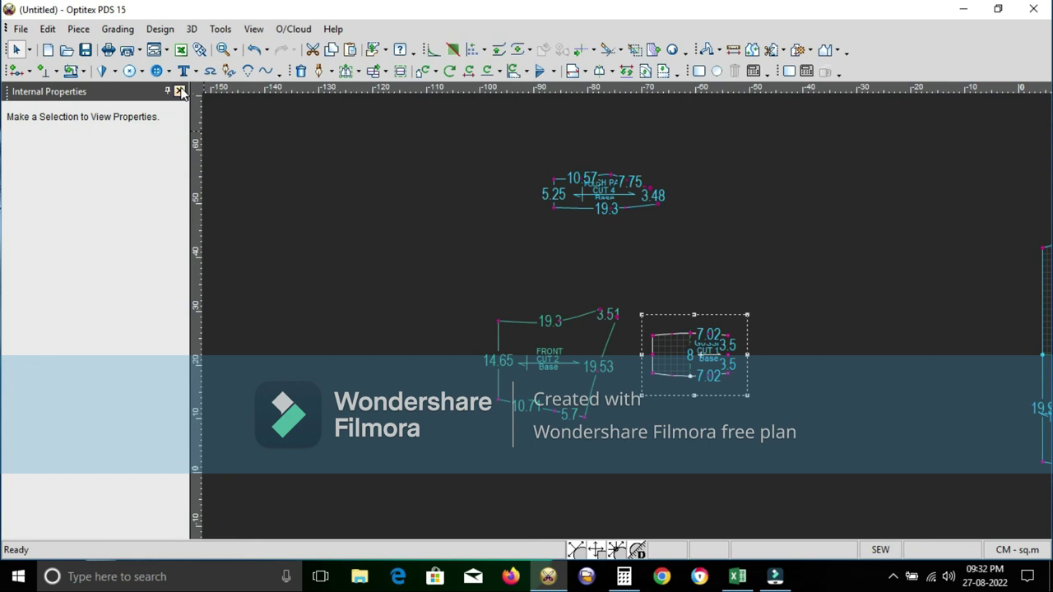
click(180, 91)
scroll(557, 346, down, 1)
Rotate the BACK and FRONT pieces 90° and move FRONT to the right of the gusset.
click(749, 416)
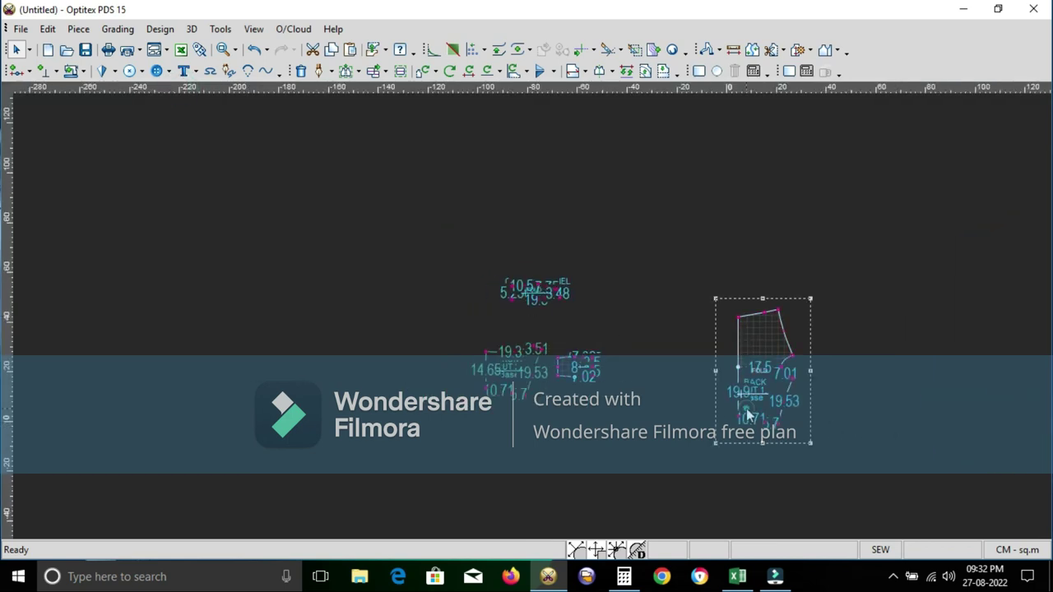
click(748, 413)
key(F6)
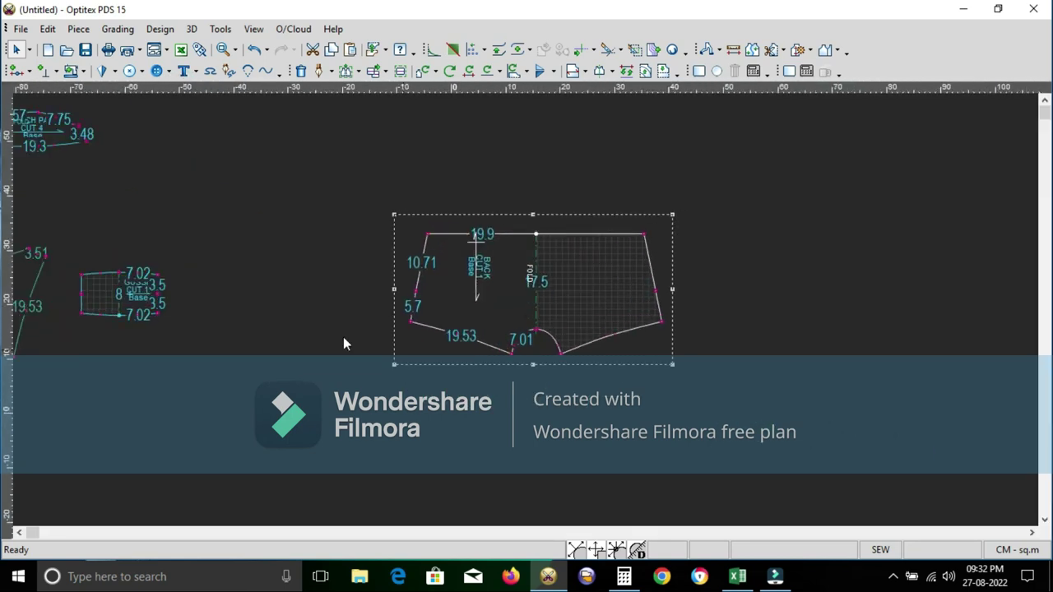
scroll(345, 342, down, 1)
click(298, 303)
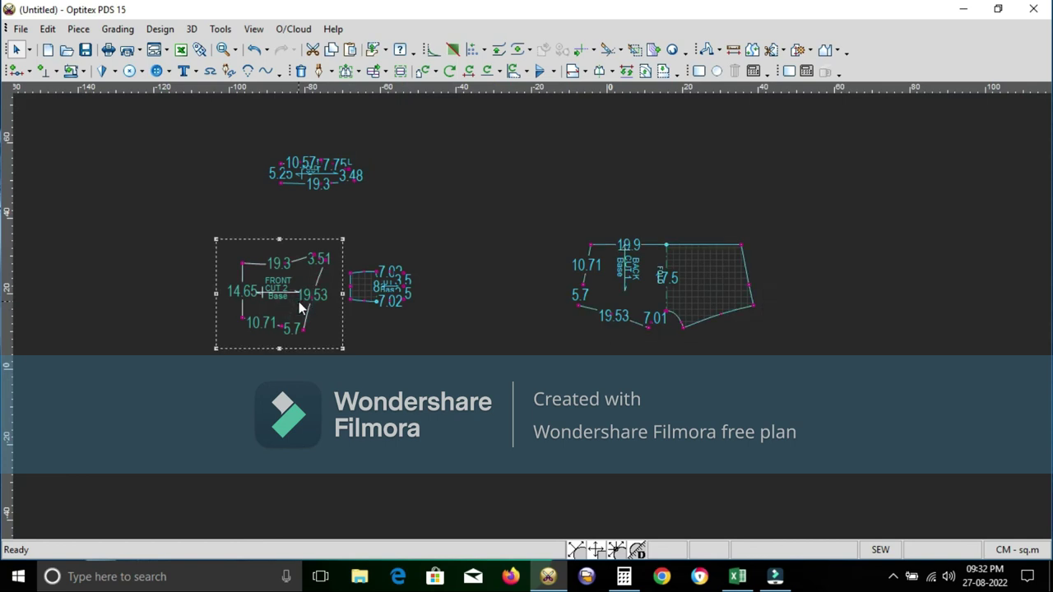
key(F6)
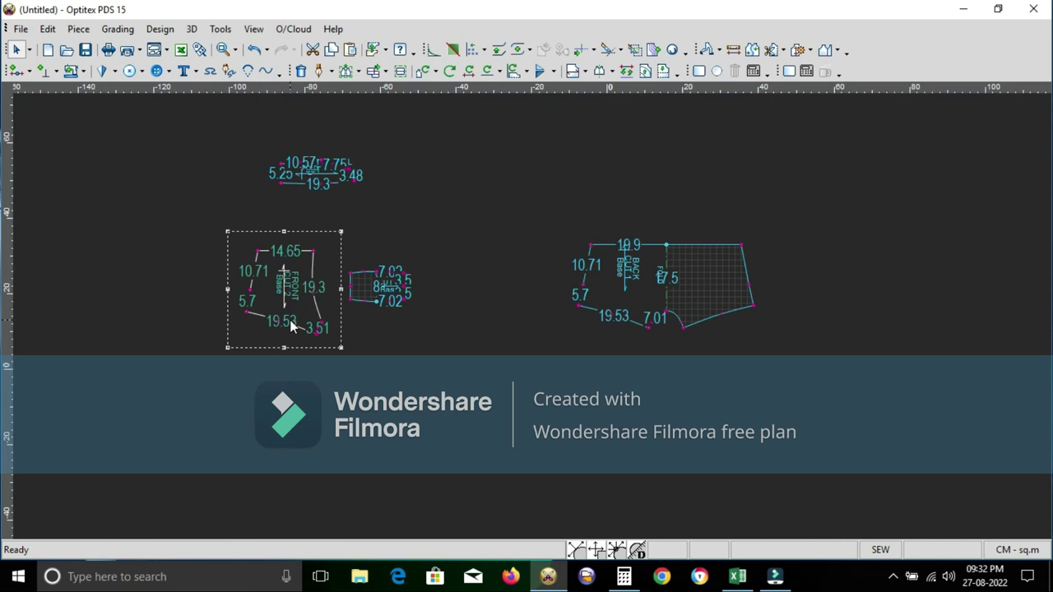
click(292, 326)
click(487, 275)
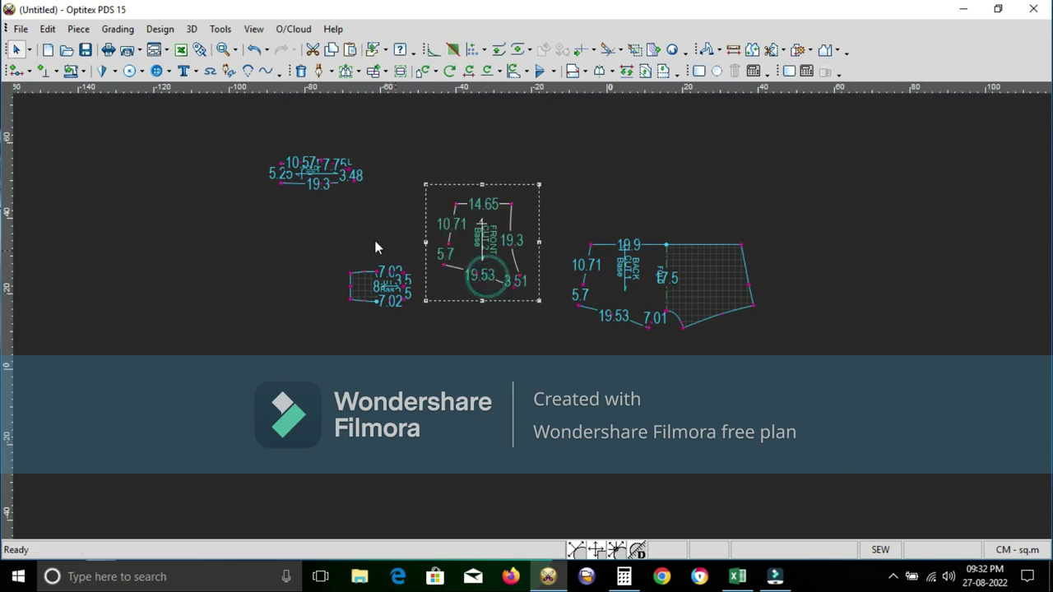
scroll(525, 309, up, 1)
scroll(523, 325, up, 2)
Rotate the CROTCH PANEL 90° and lay it against the FRONT's side edge.
click(518, 326)
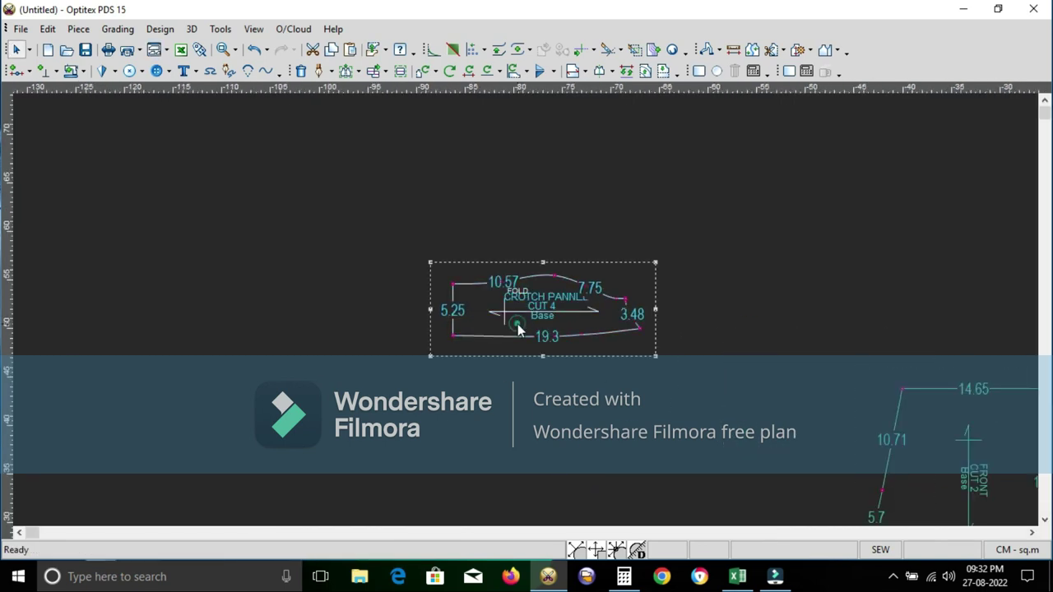
key(F6)
click(516, 214)
scroll(537, 327, down, 2)
scroll(531, 317, up, 2)
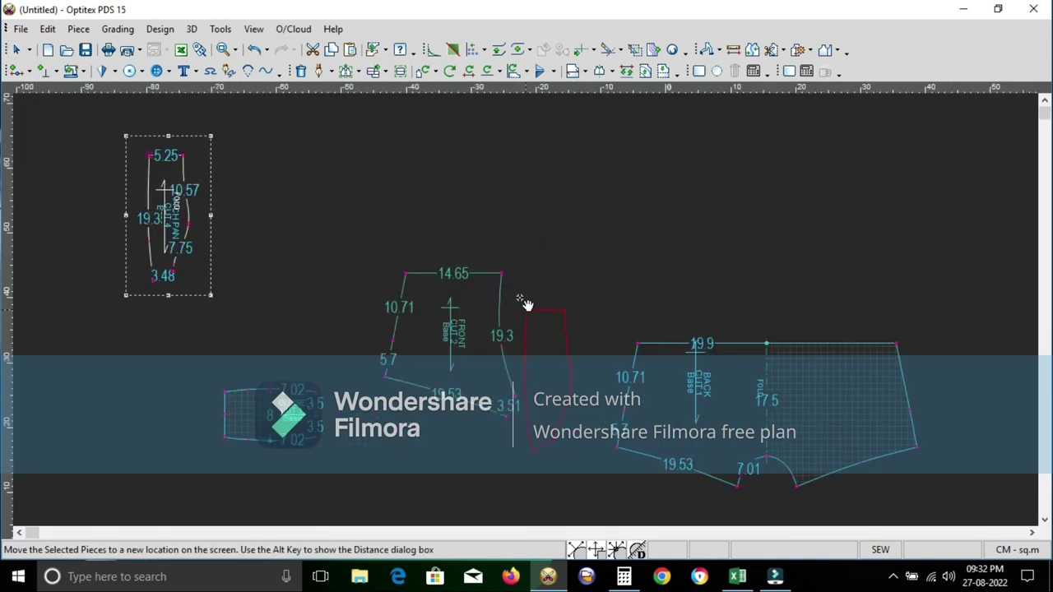
scroll(522, 301, up, 2)
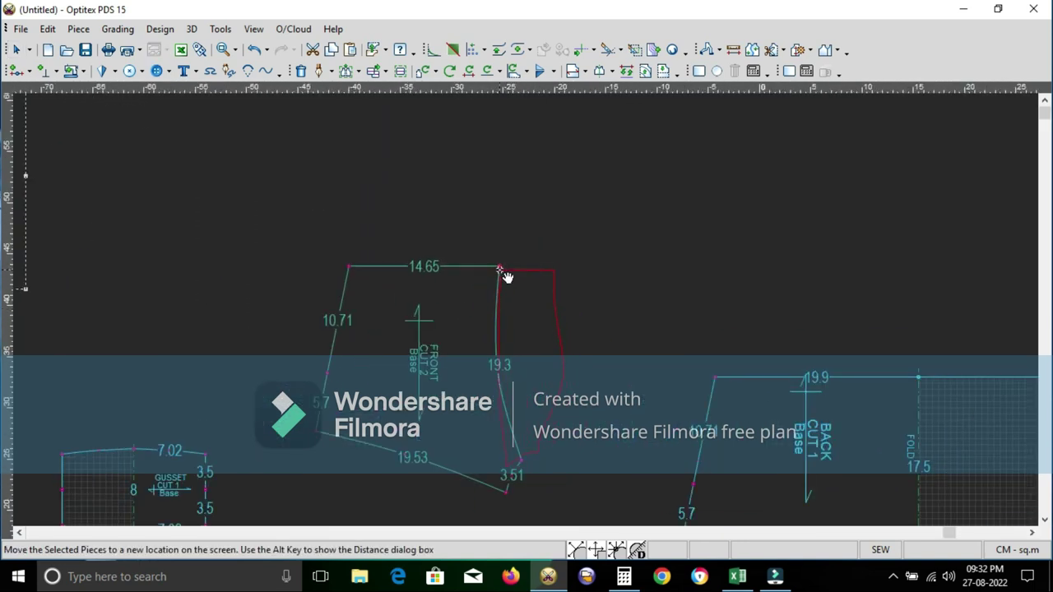
click(499, 270)
scroll(527, 317, up, 2)
scroll(526, 319, down, 1)
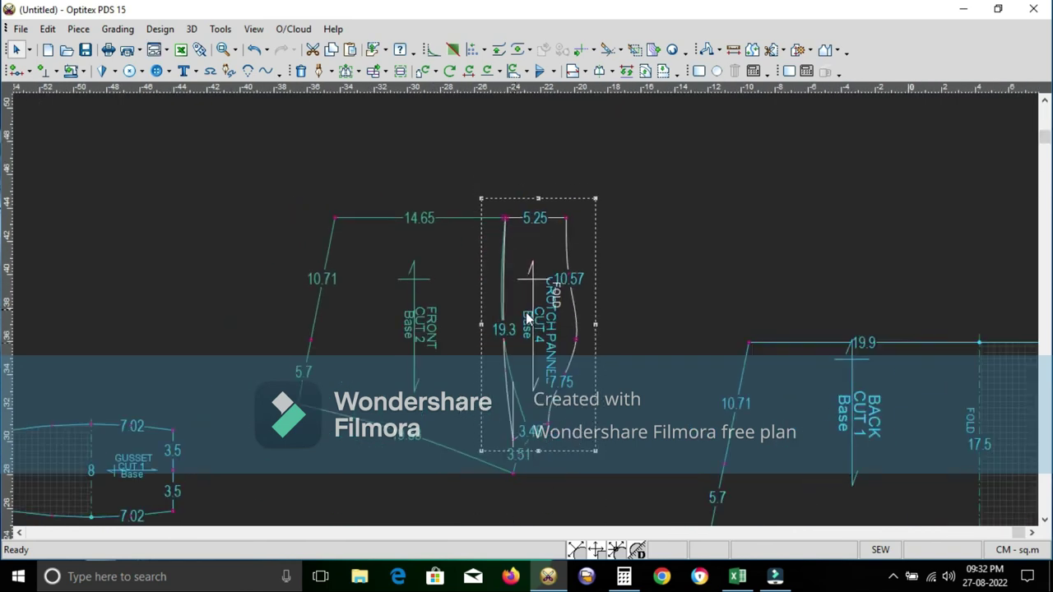
Copy the FRONT and CROTCH PANEL pieces and paste the duplicate above and right of them.
scroll(527, 316, up, 1)
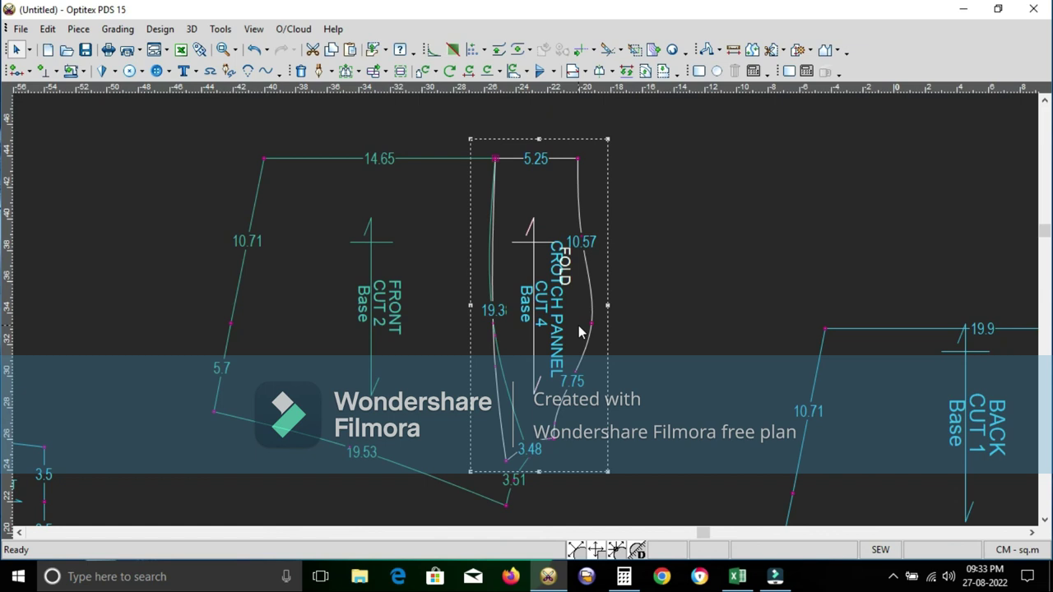
scroll(543, 312, down, 2)
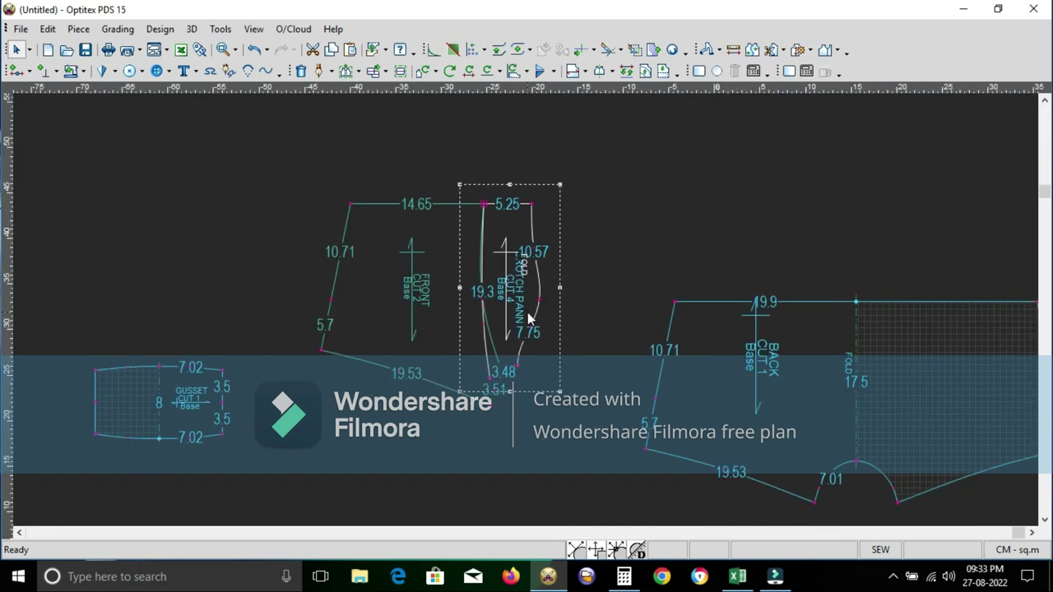
drag(277, 150, 574, 431)
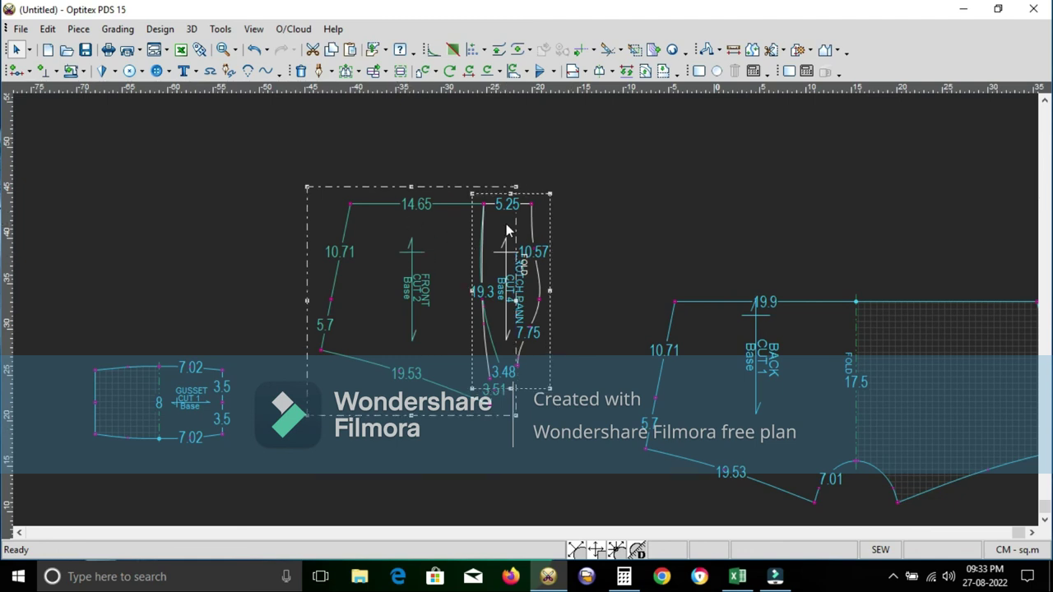
key(ctrl+c)
key(ctrl+v)
drag(546, 216, 674, 195)
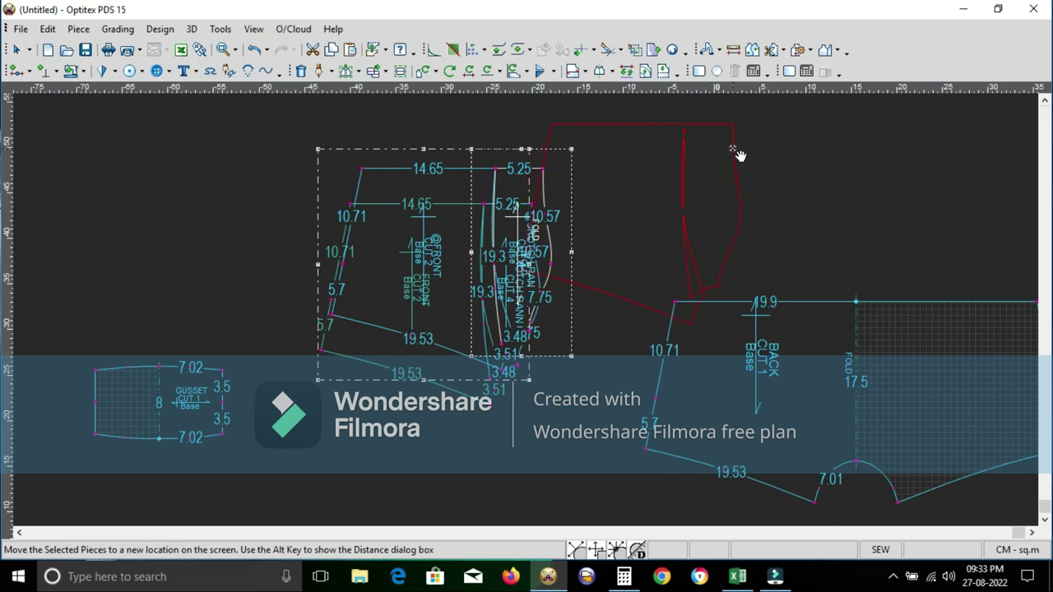
click(730, 149)
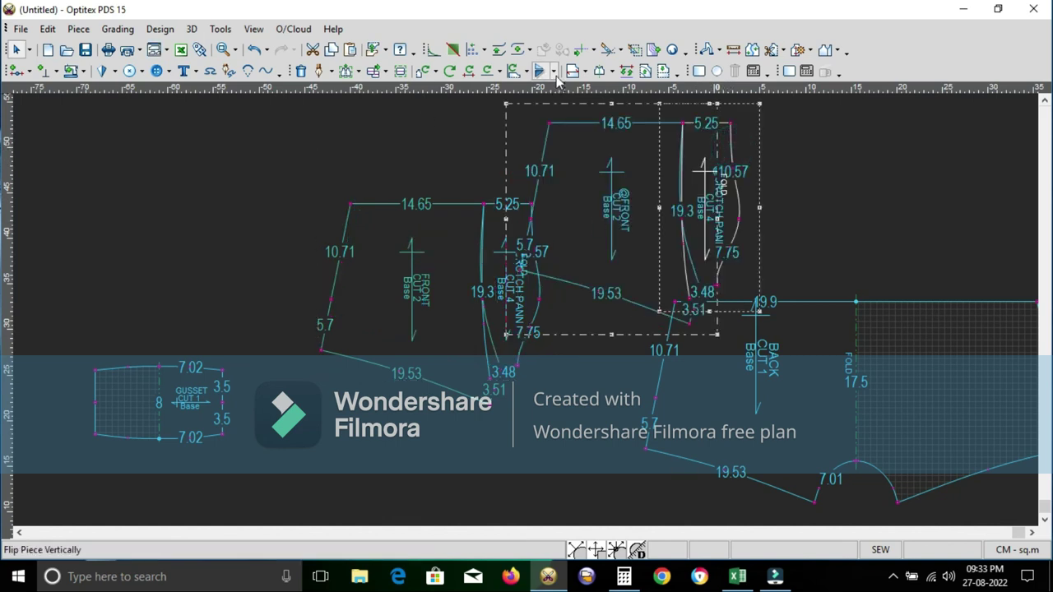
Flip the duplicate pair horizontally and set its crotch panel against the original crotch panel.
click(553, 71)
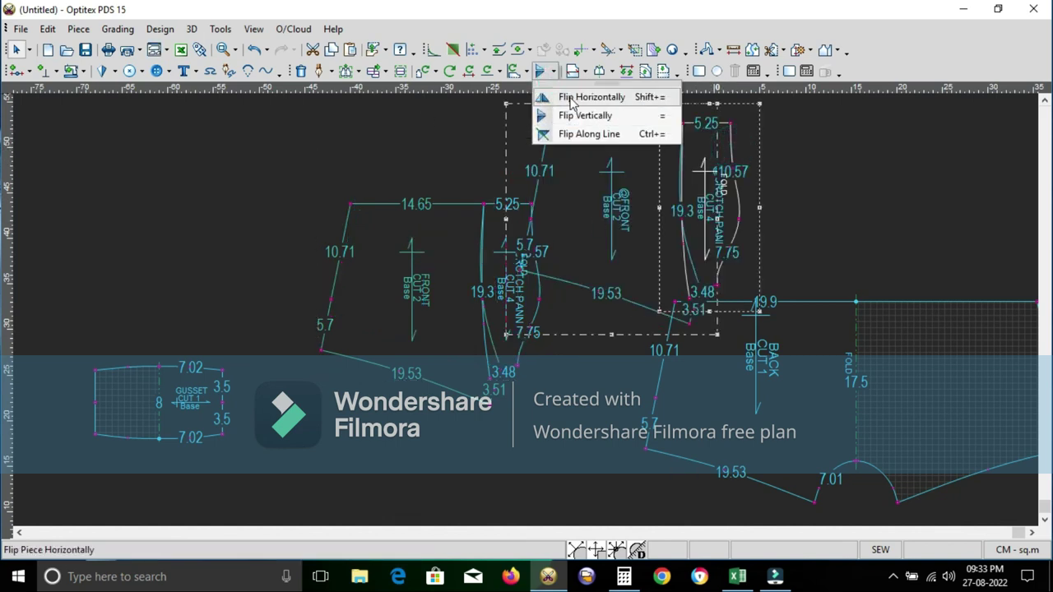
click(570, 99)
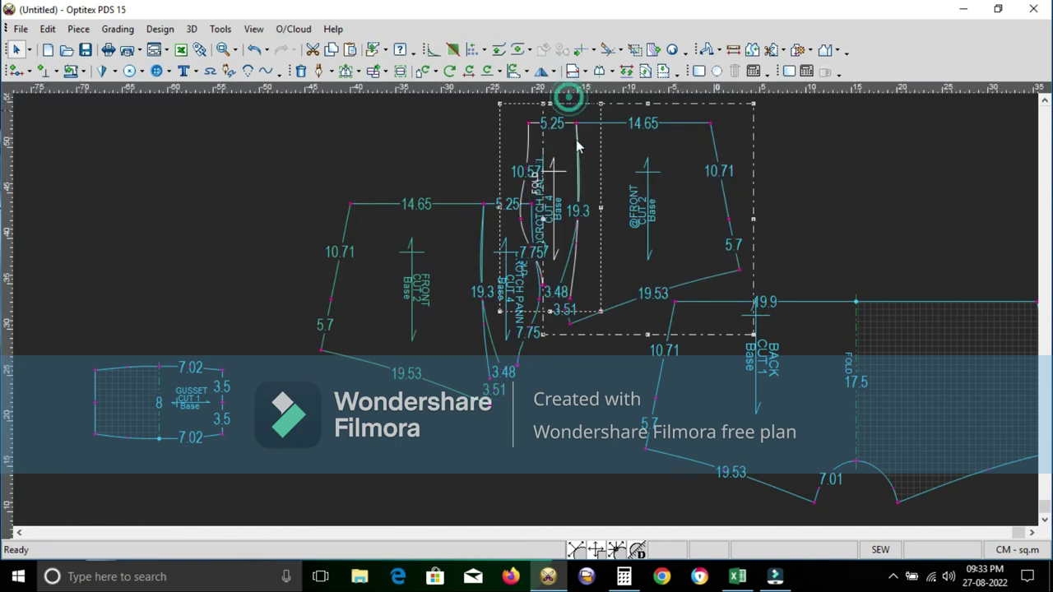
click(529, 125)
scroll(527, 246, up, 3)
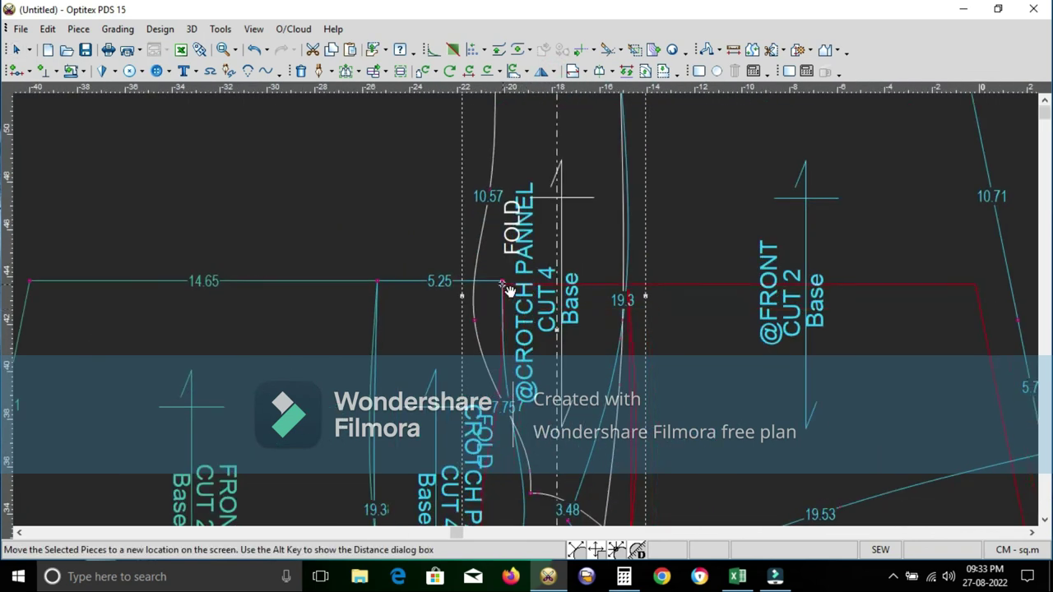
click(512, 289)
scroll(510, 288, down, 1)
scroll(527, 325, down, 2)
scroll(529, 325, up, 2)
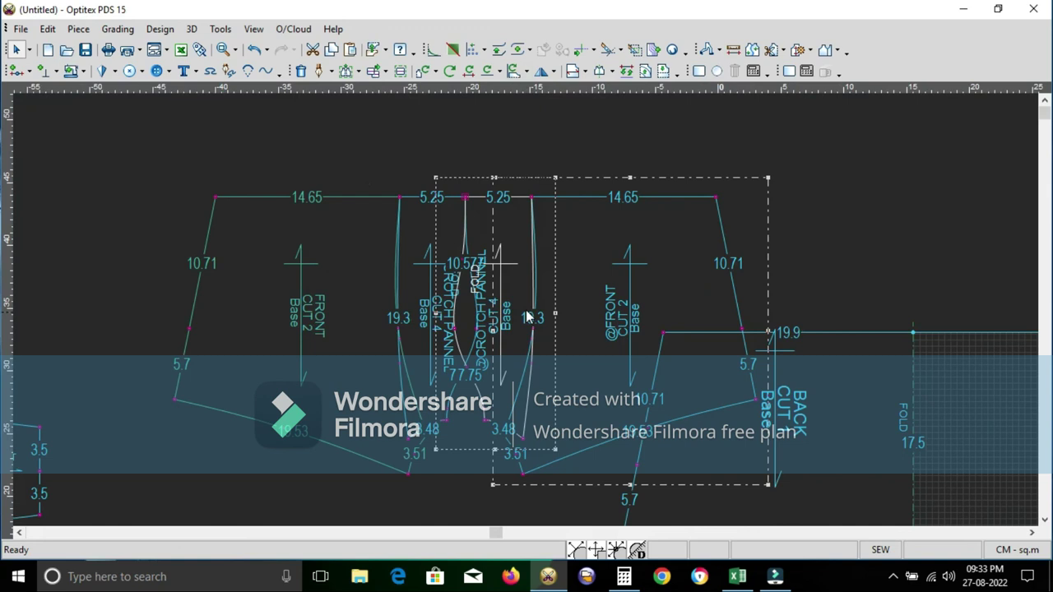
scroll(529, 316, up, 1)
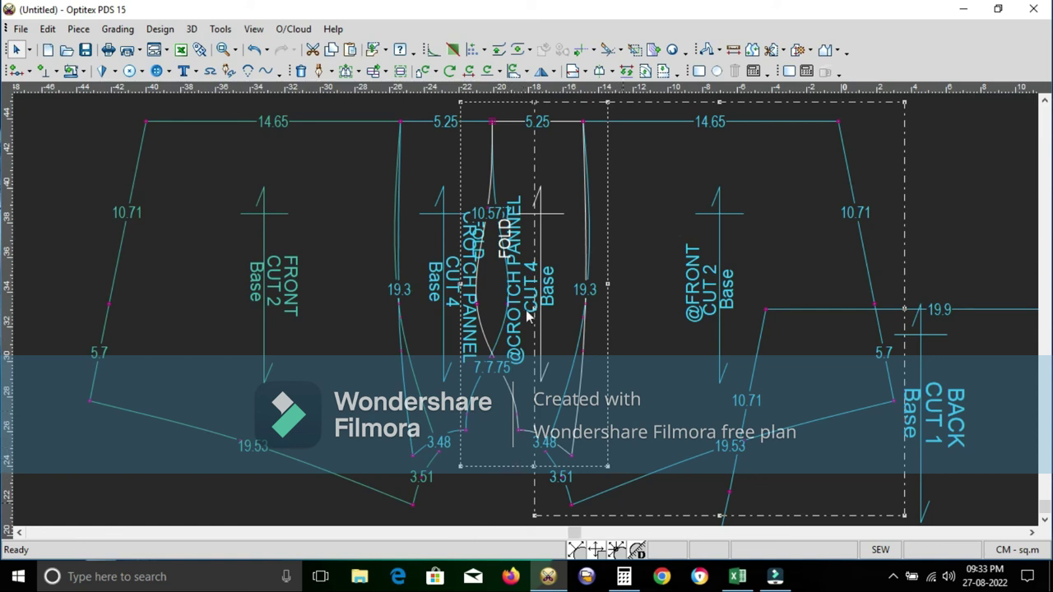
scroll(758, 210, down, 2)
click(808, 198)
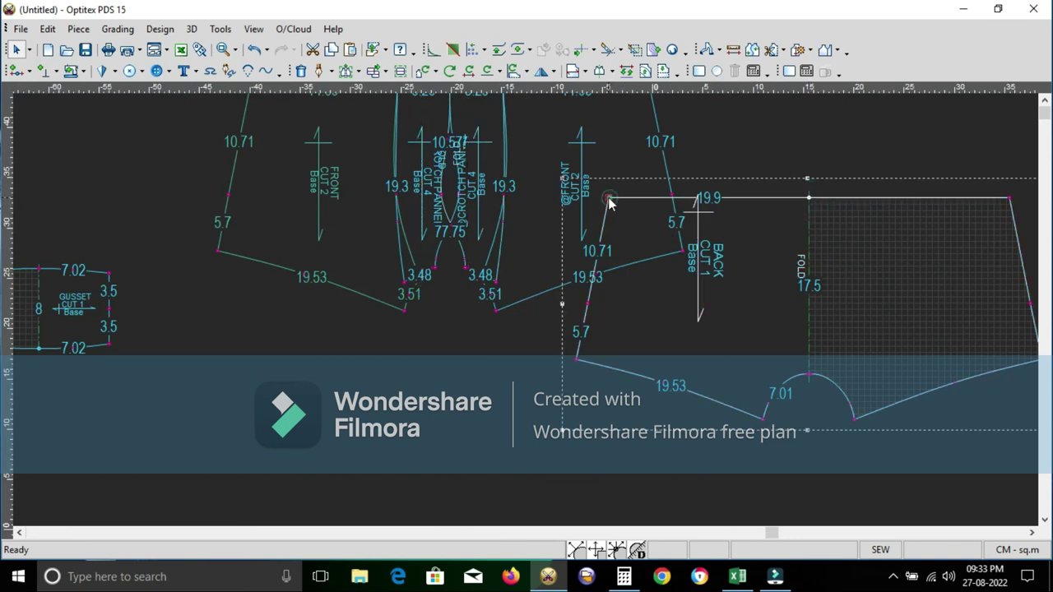
Drop the BACK piece over the joined front assembly, aligning its top with their waistline.
scroll(535, 308, down, 1)
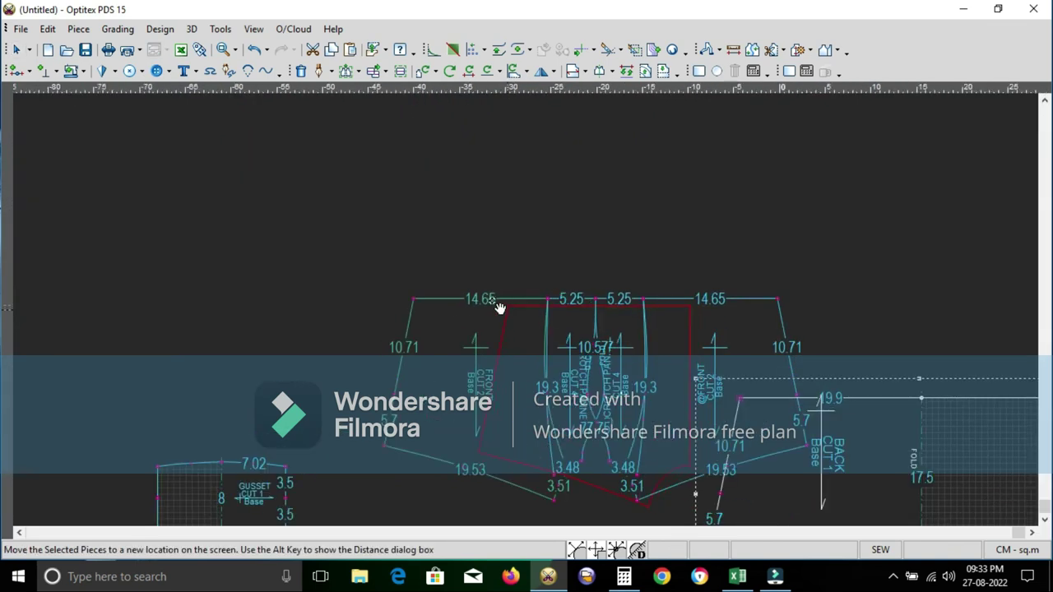
click(414, 300)
scroll(533, 323, down, 1)
scroll(535, 316, up, 1)
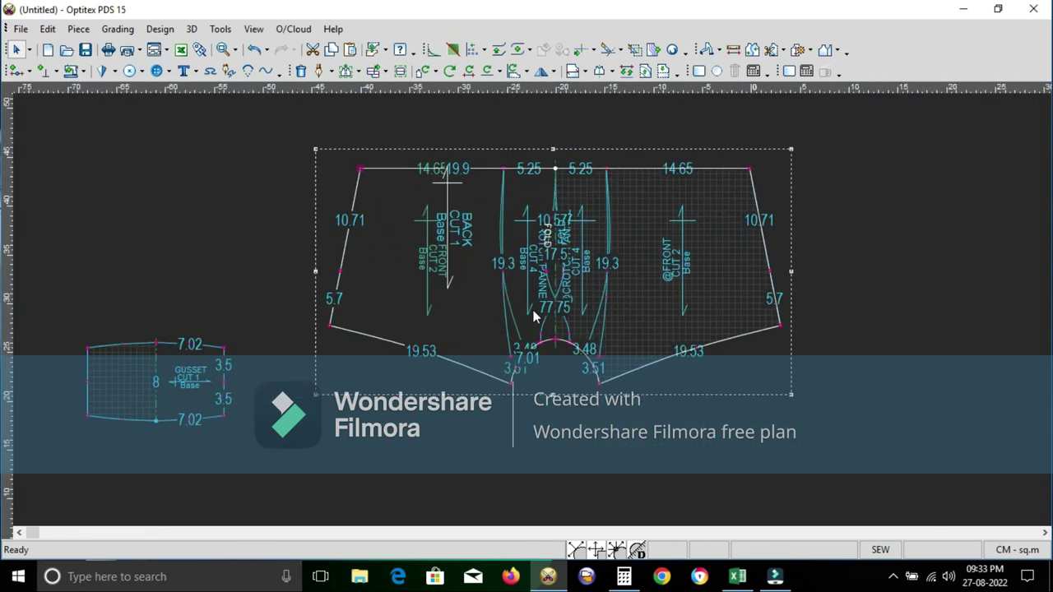
scroll(533, 317, up, 2)
scroll(535, 323, down, 3)
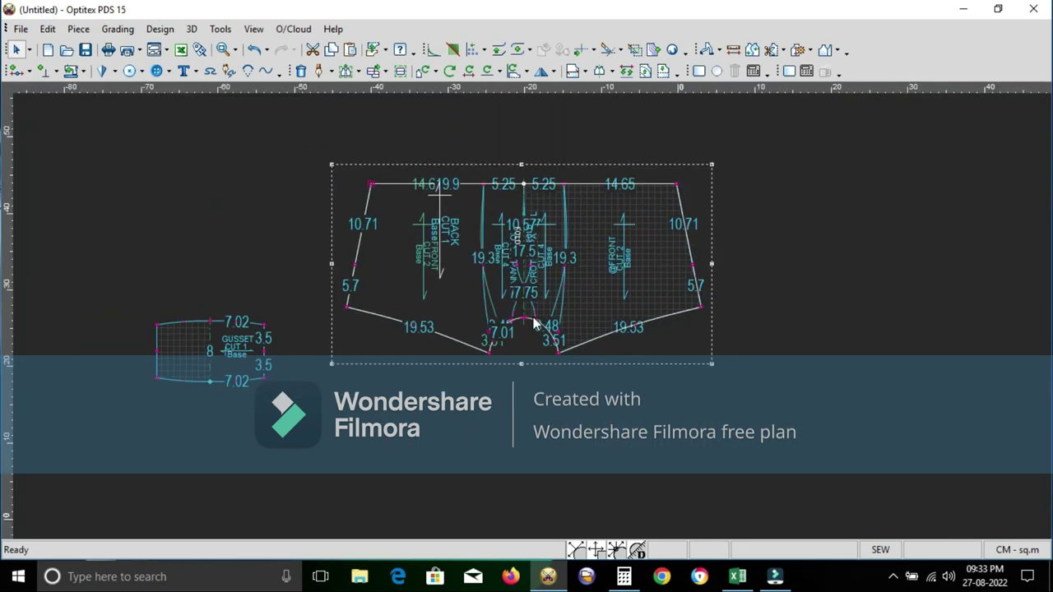